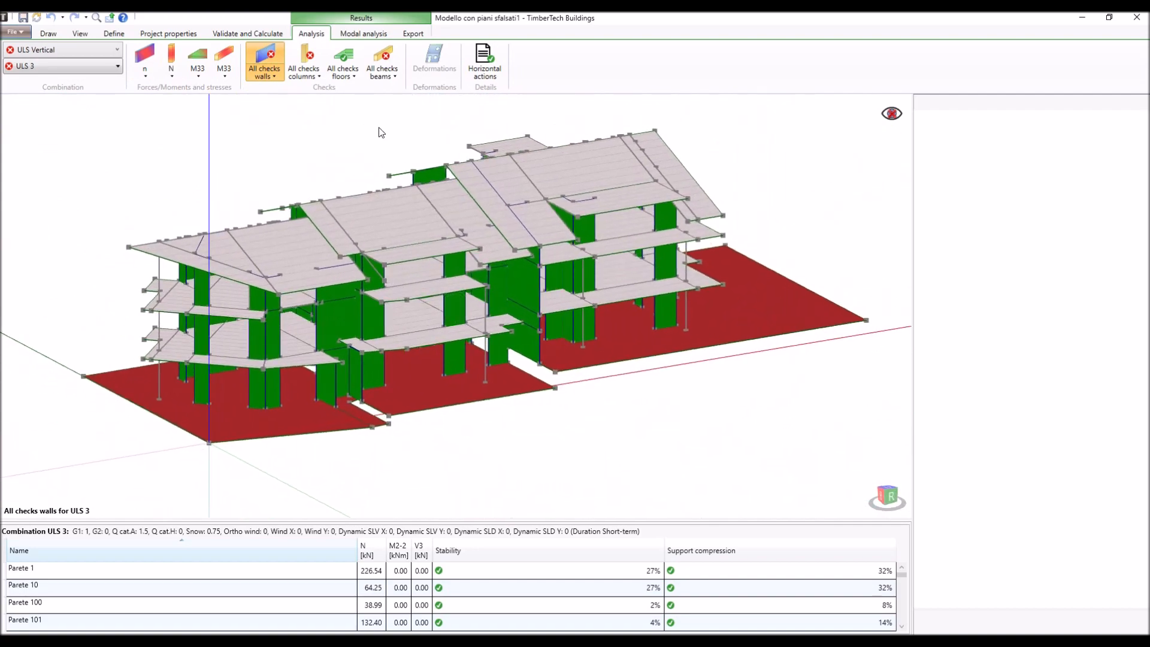
# - Display the results of all checks for the floors and then for the beams under combination ULS 3
pyautogui.click(355, 60)
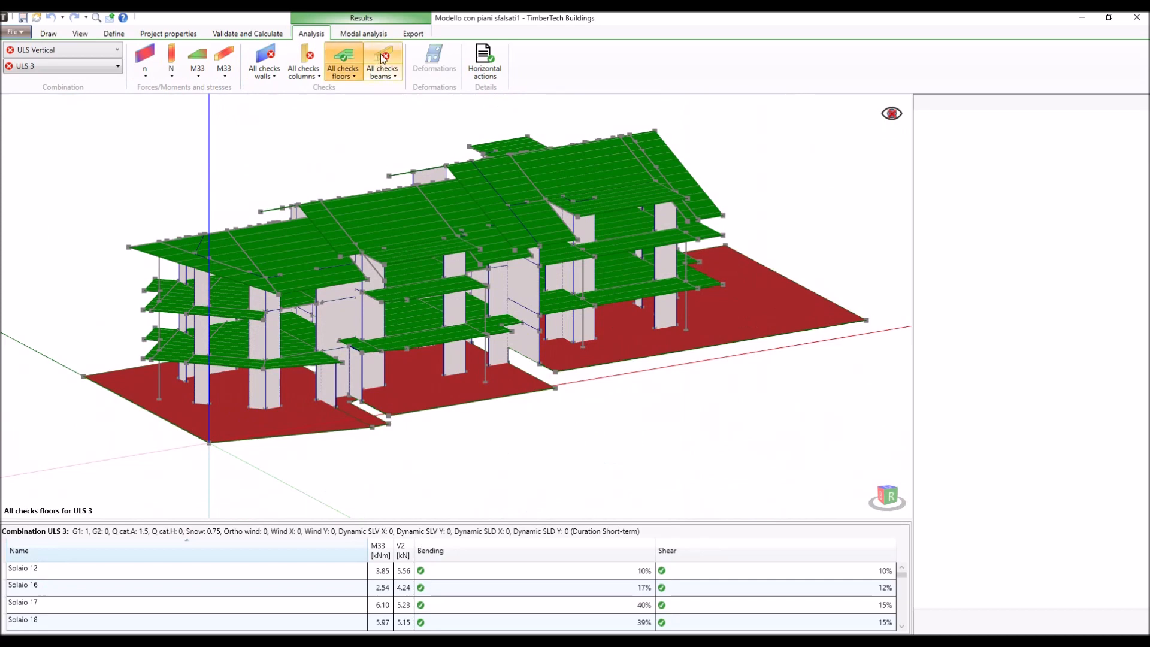
pyautogui.click(382, 58)
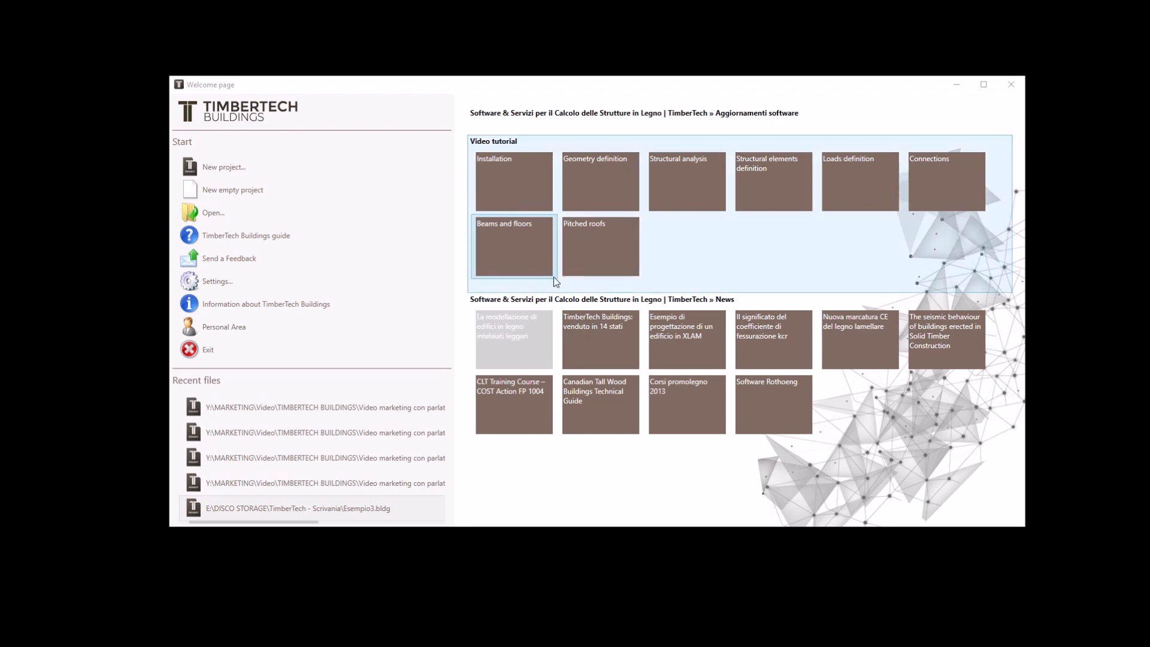
# - Start a new project and choose NTC 2018 (default) as its norm
pyautogui.click(221, 278)
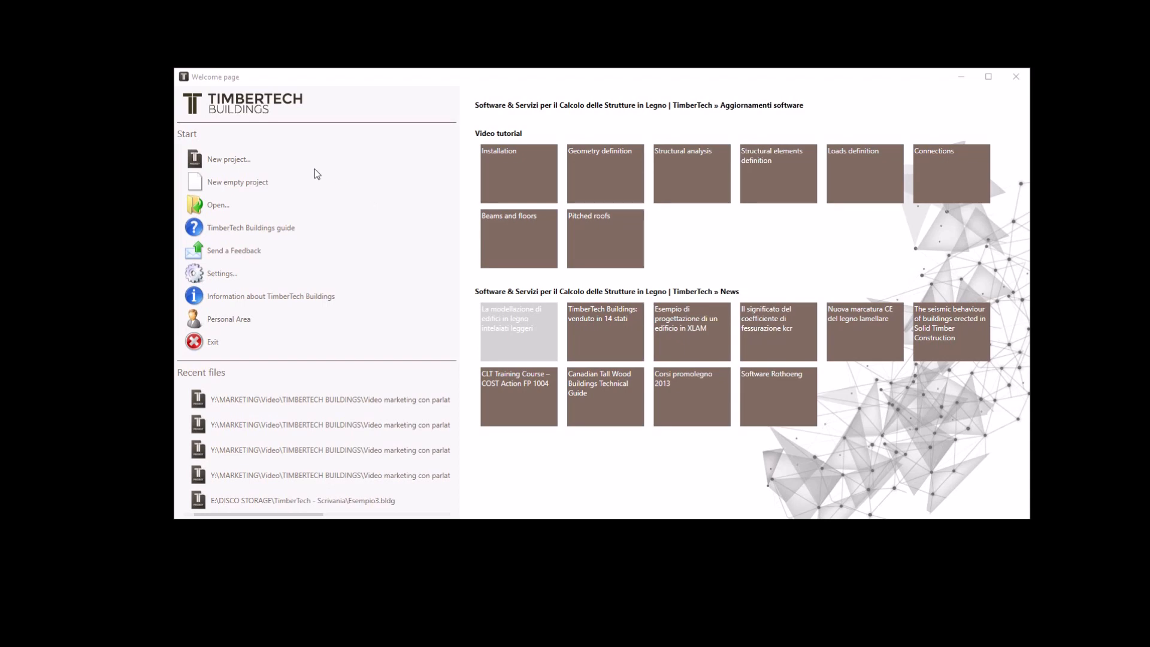
pyautogui.click(233, 158)
pyautogui.moveTo(156, 41); pyautogui.dragTo(536, 154)
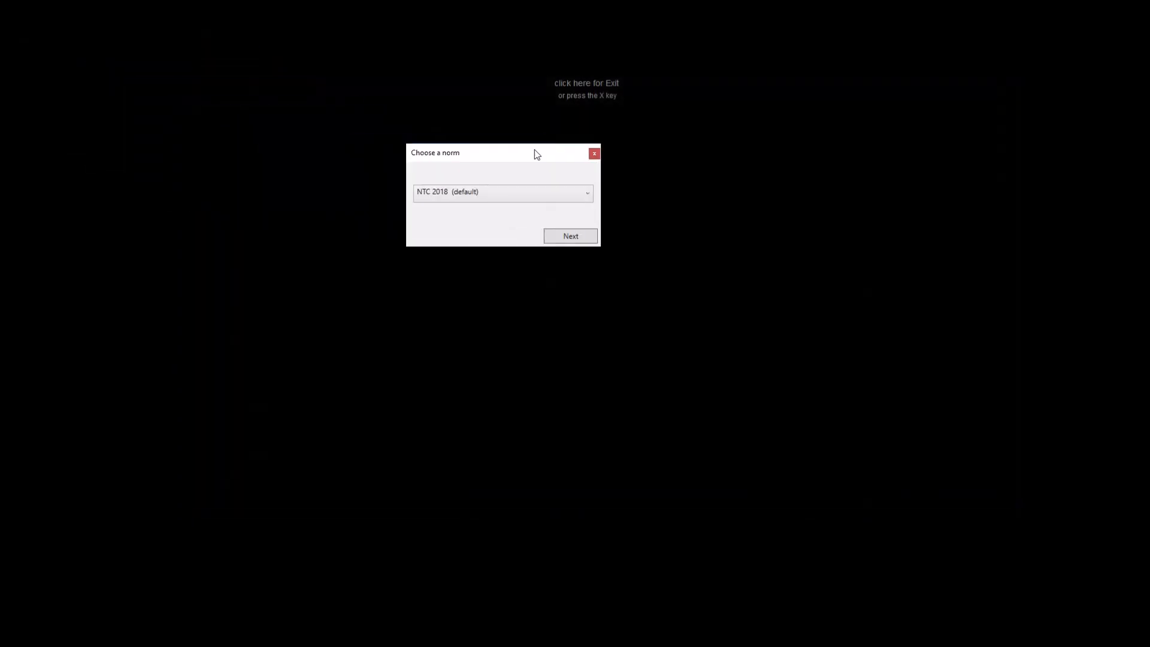
pyautogui.click(566, 194)
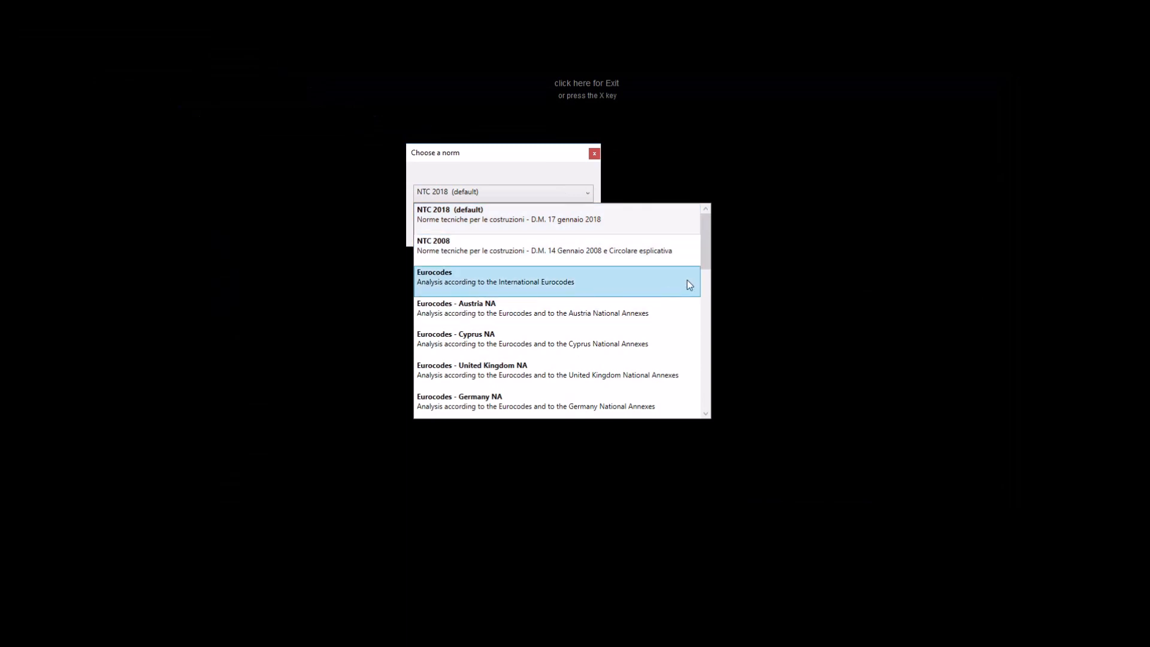
pyautogui.moveTo(710, 262); pyautogui.dragTo(702, 387)
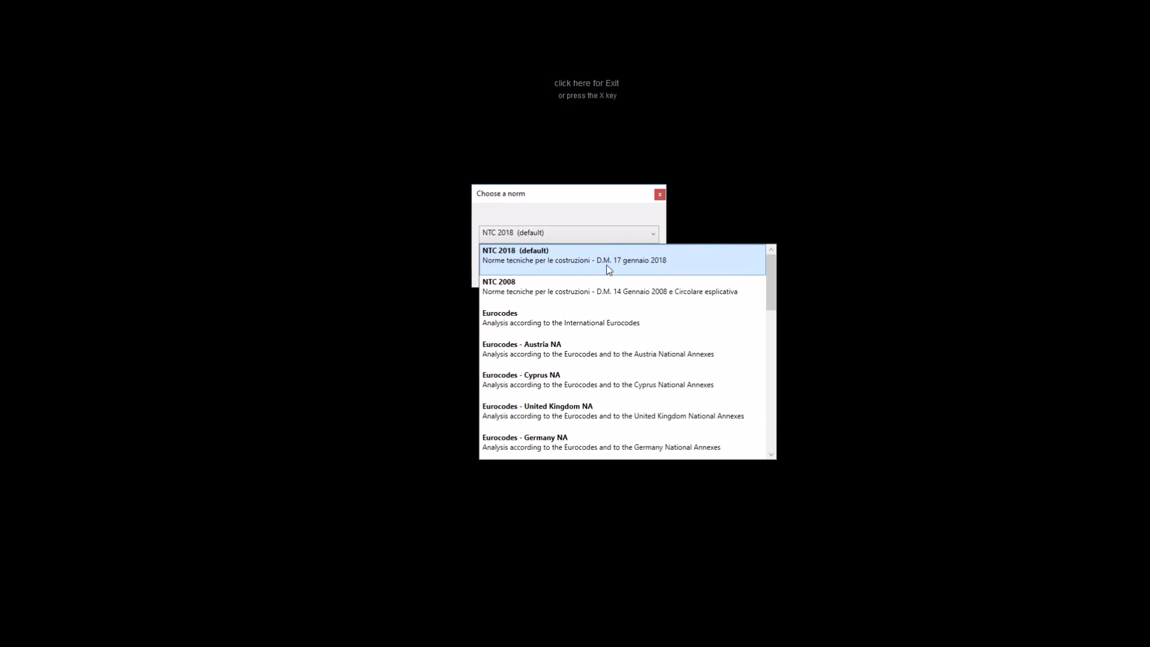
pyautogui.click(621, 261)
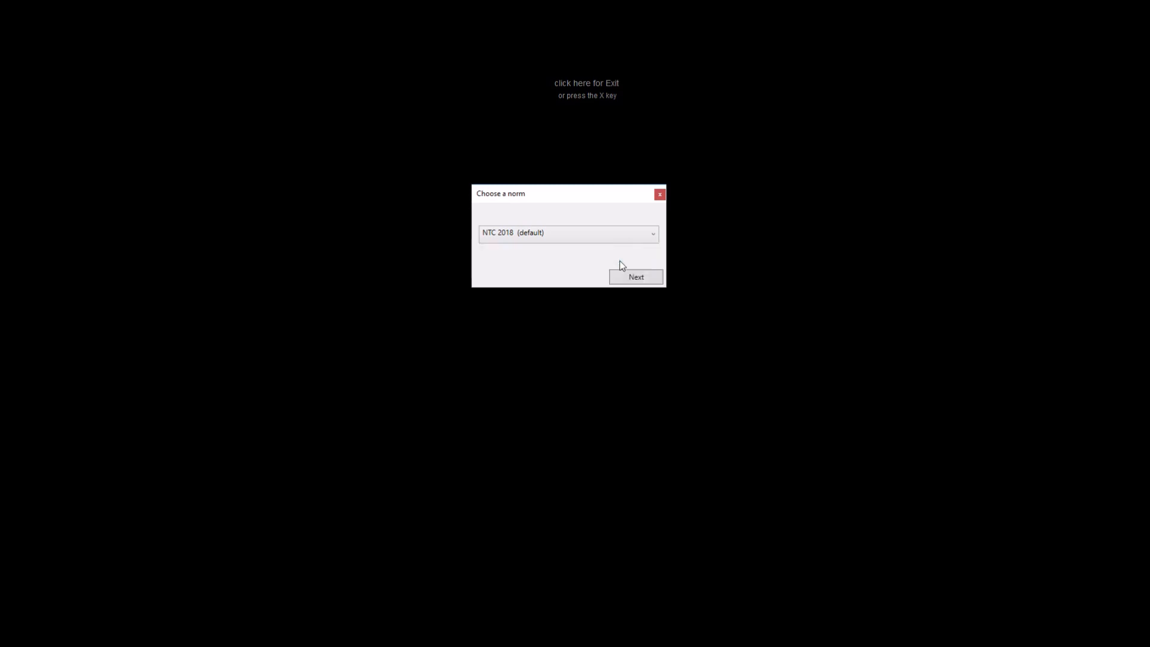
pyautogui.click(631, 282)
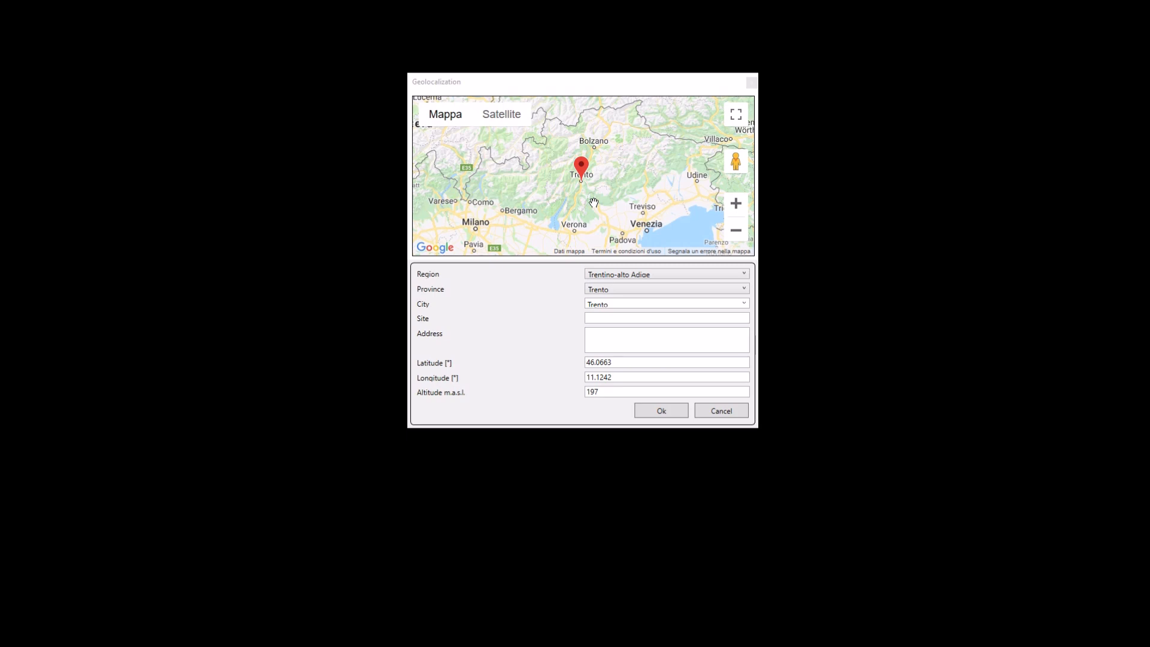
# - Move the project's map marker within Trento to latitude 46.0760 and longitude 11.1197
pyautogui.scroll(1, 589, 174)
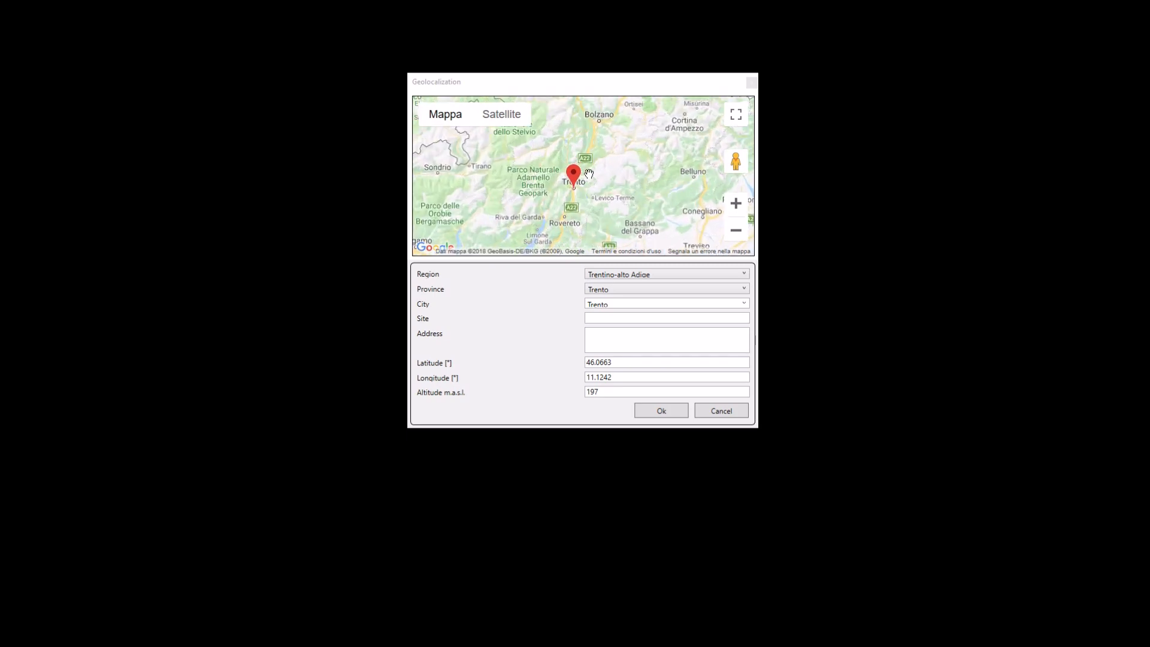
pyautogui.scroll(1, 589, 174)
pyautogui.moveTo(558, 199)
pyautogui.mouseDown()
pyautogui.moveTo(591, 180)
pyautogui.moveTo(554, 198)
pyautogui.mouseUp()
pyautogui.scroll(1, 563, 205)
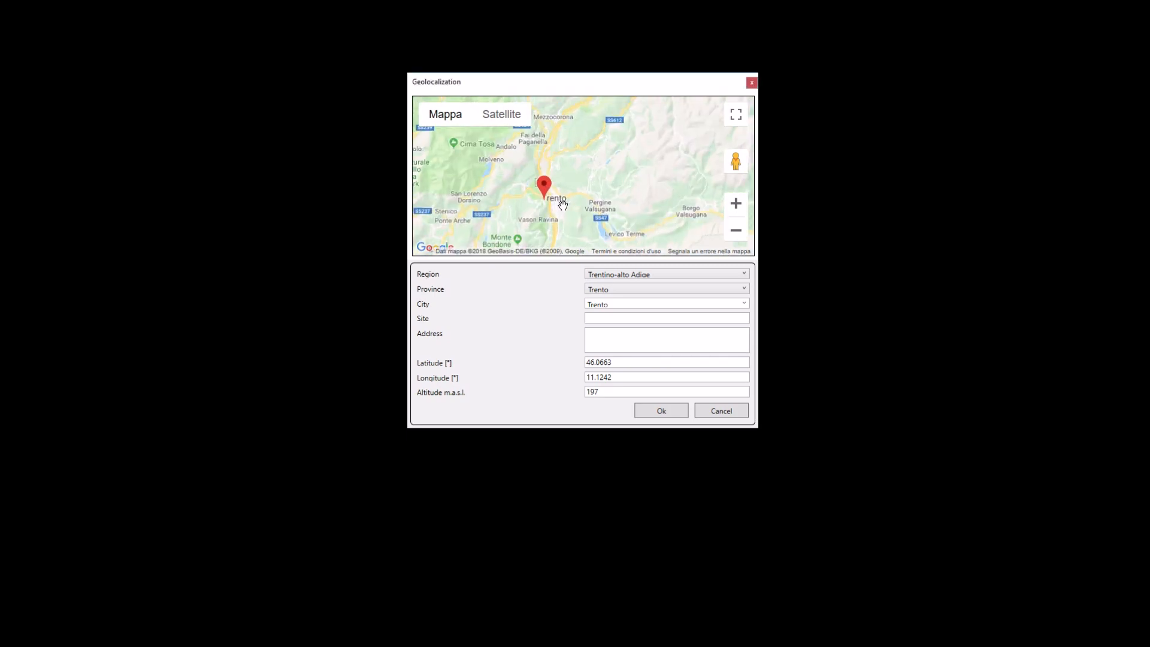
pyautogui.scroll(1, 563, 205)
pyautogui.moveTo(483, 171); pyautogui.dragTo(524, 156)
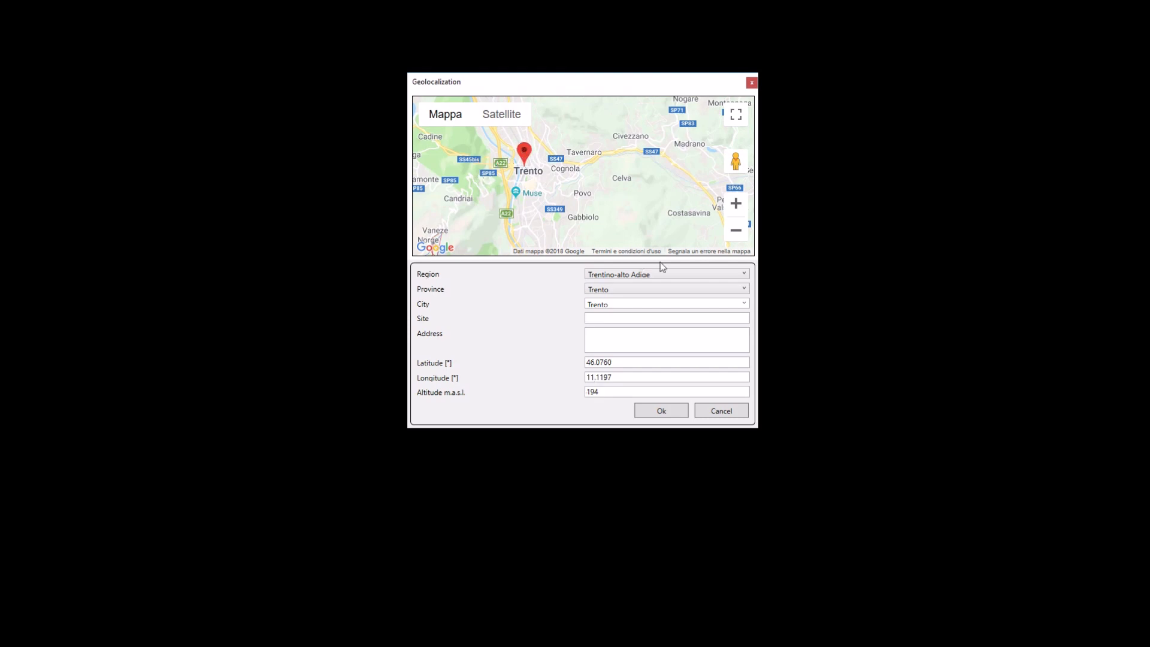
# - Accept the Trento geolocation and close the project information form without filling in any field
pyautogui.click(675, 273)
pyautogui.click(677, 275)
pyautogui.doubleClick(619, 394)
pyautogui.click(647, 412)
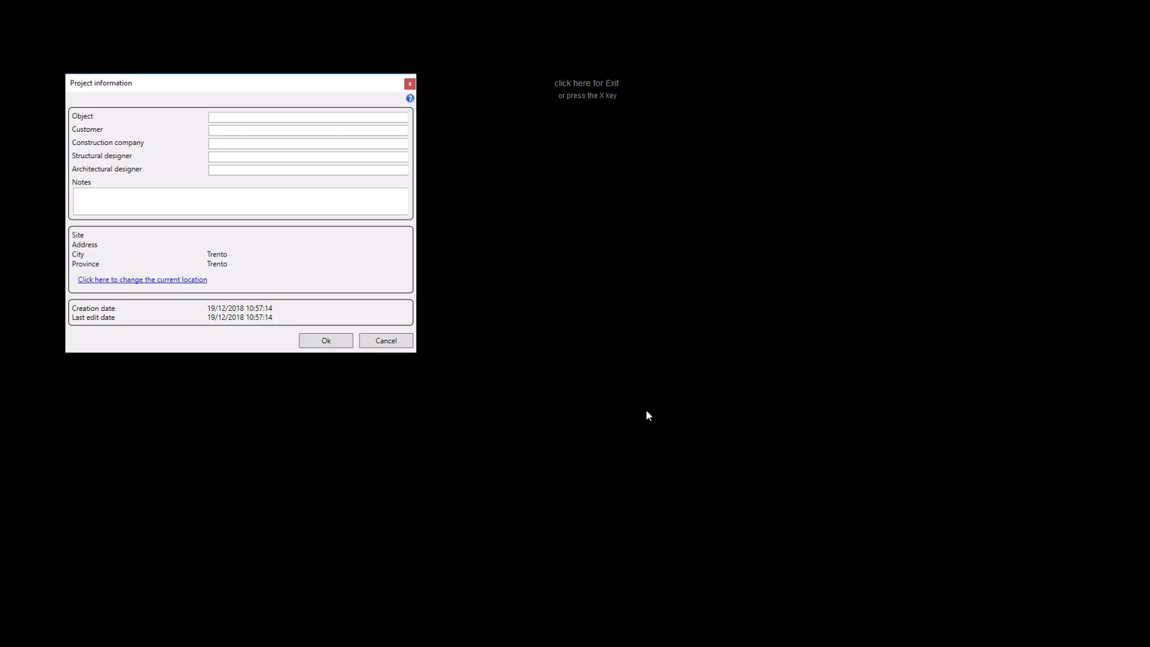
pyautogui.moveTo(288, 75); pyautogui.dragTo(586, 87)
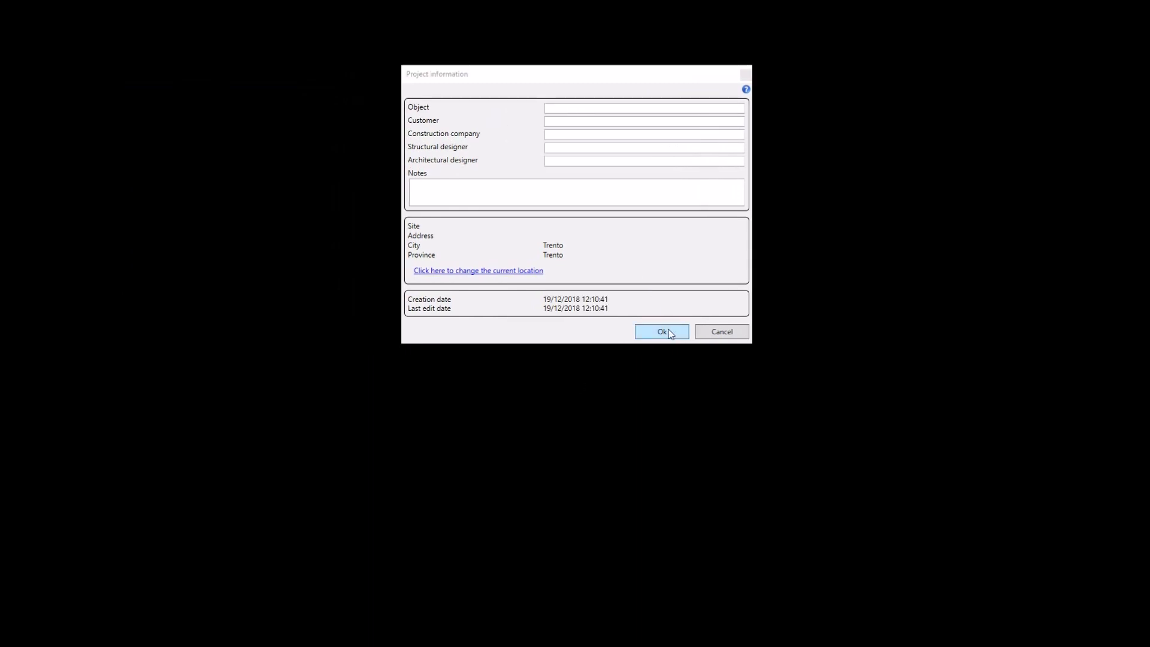
pyautogui.click(665, 332)
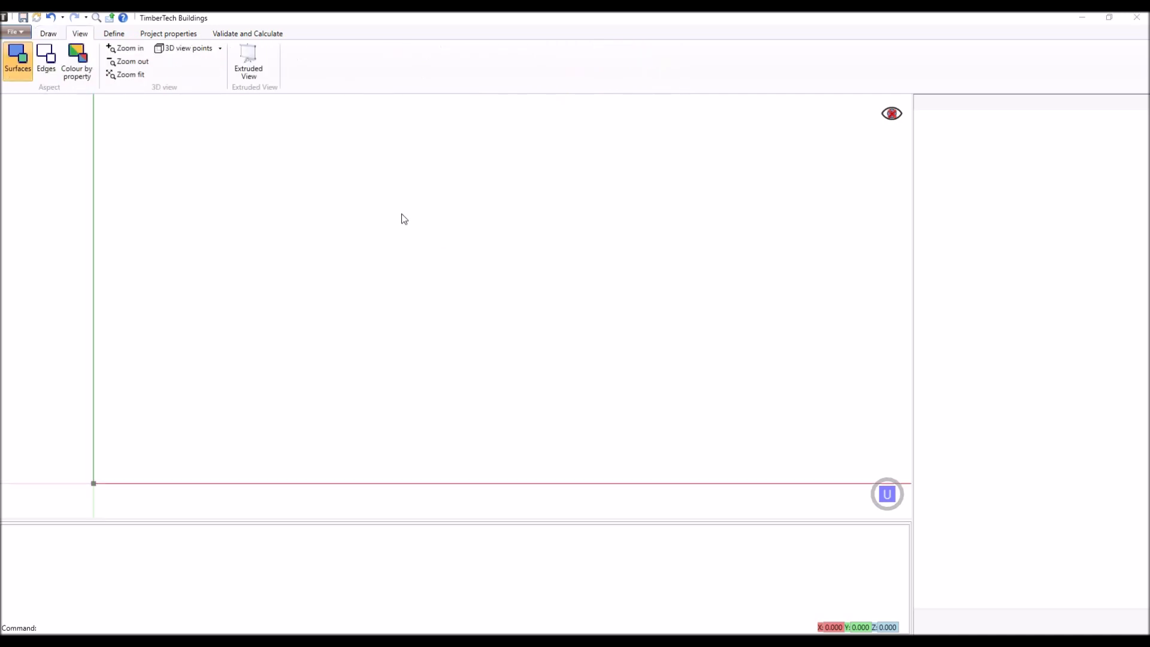
pyautogui.click(119, 35)
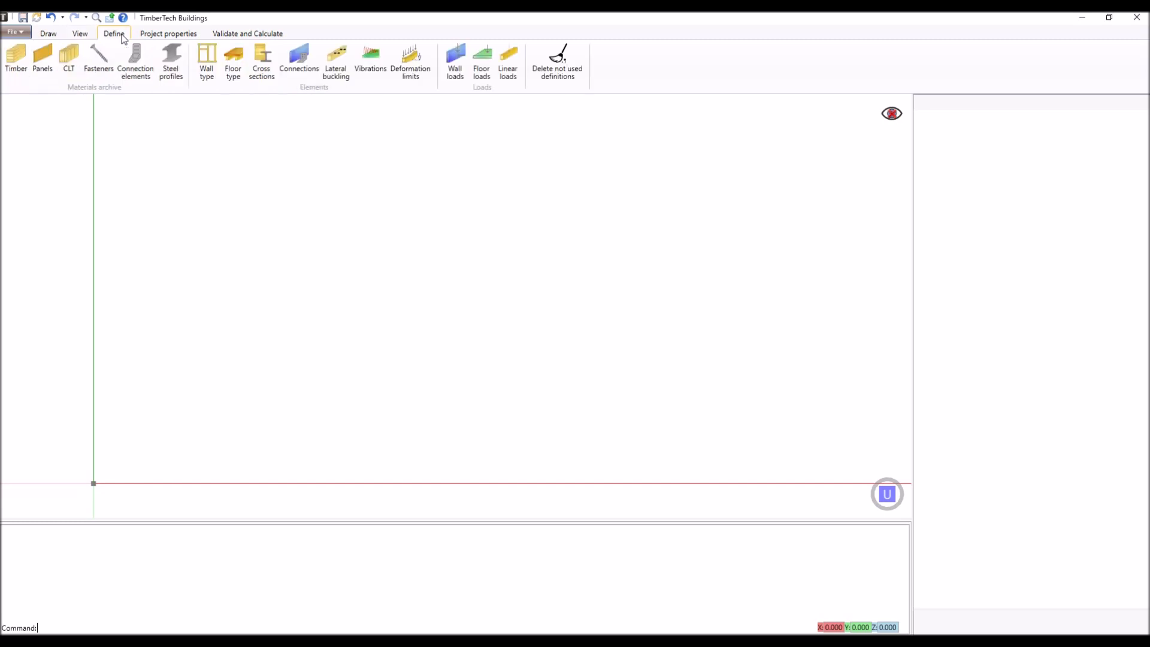
pyautogui.click(168, 35)
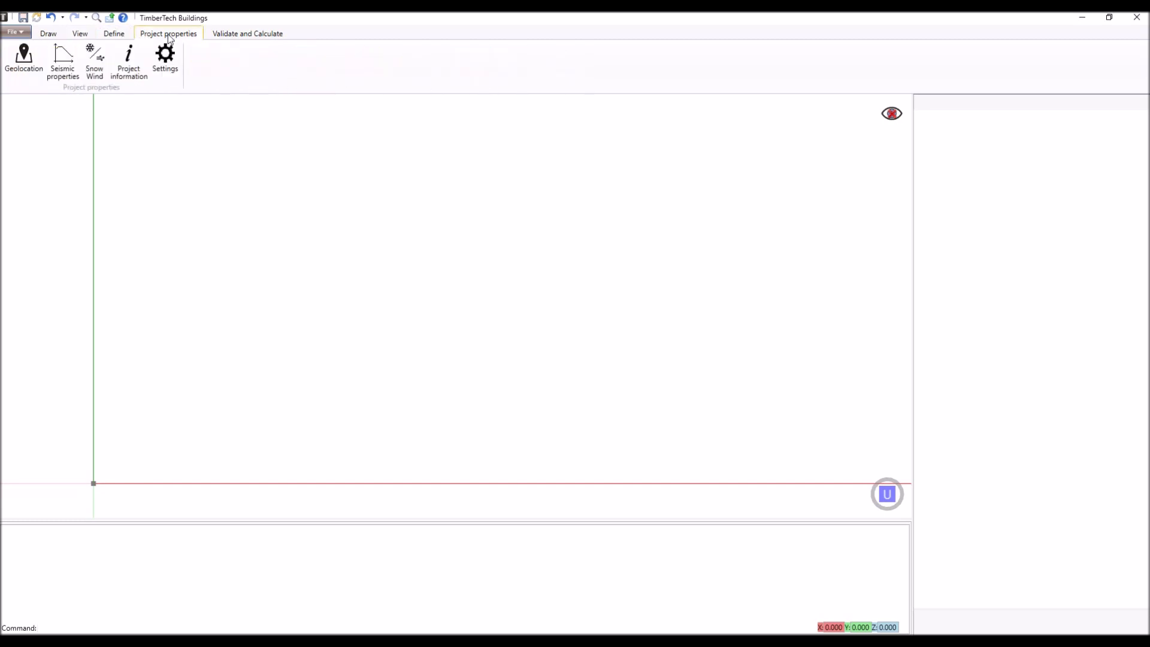
pyautogui.click(116, 34)
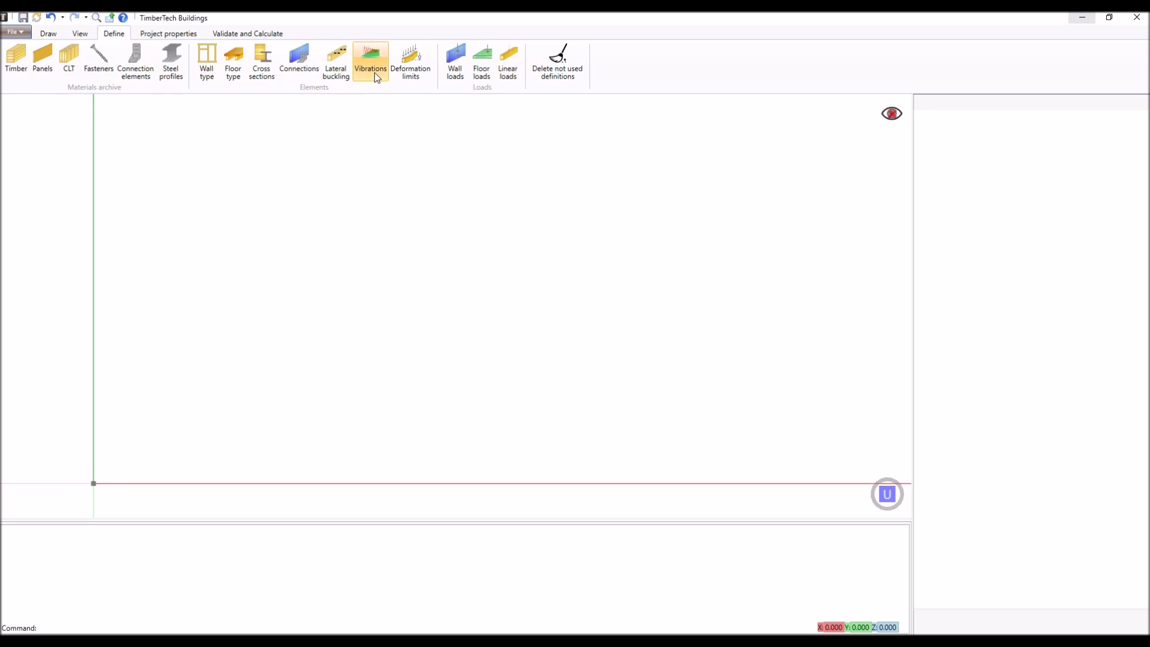
pyautogui.click(412, 77)
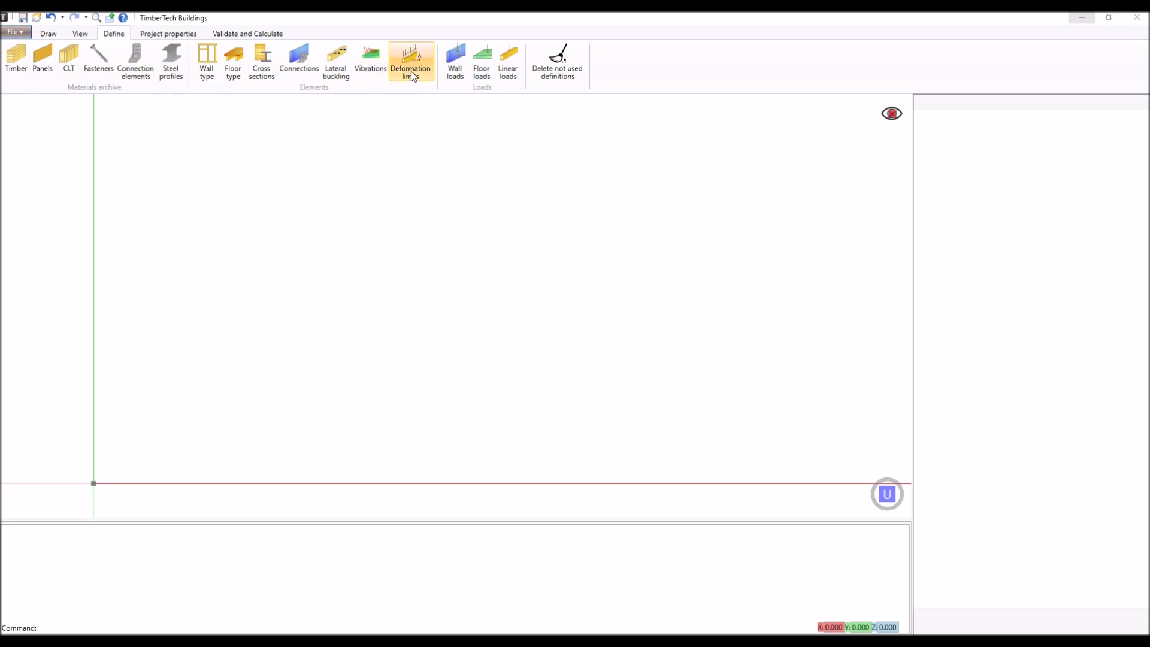
pyautogui.click(238, 36)
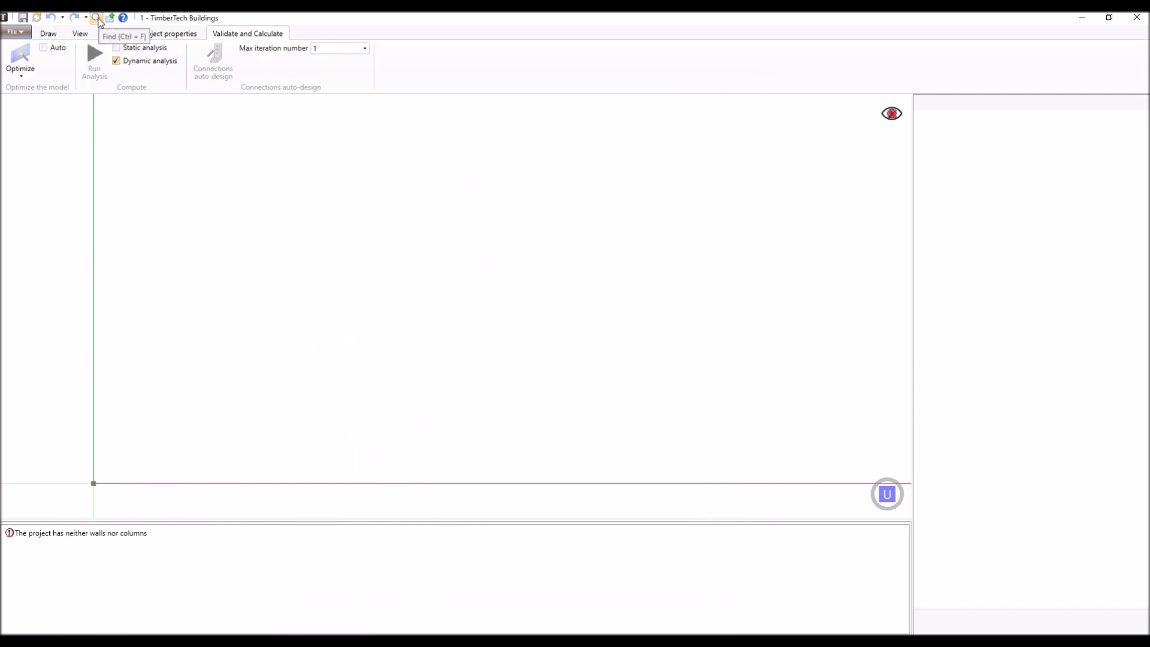
# - Create a new milestone for the project
pyautogui.click(37, 19)
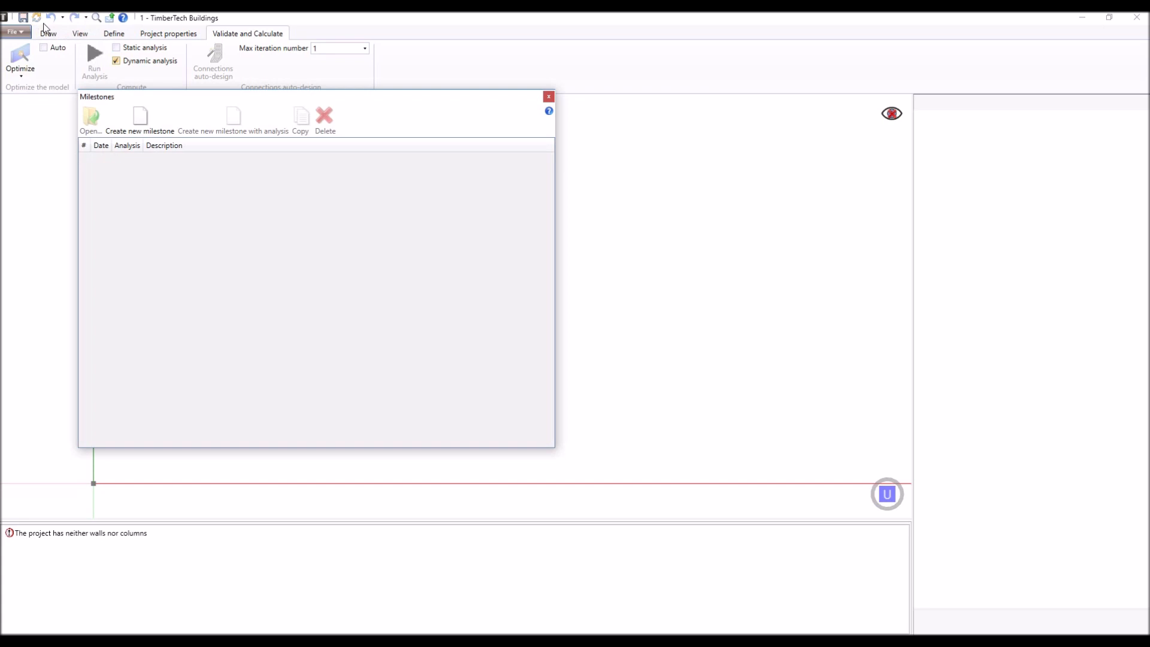
pyautogui.click(141, 120)
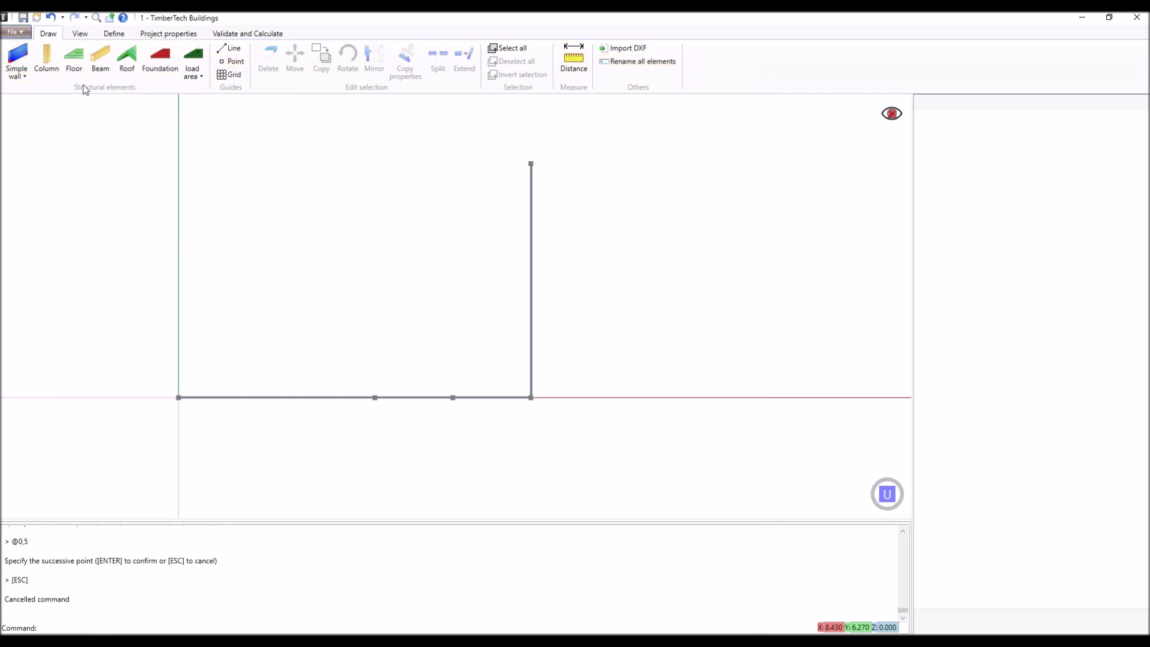
# - Draw a simple wall along the X axis from 0,0,0 to the guide point at 5.03,0,0
pyautogui.press('Delete')
pyautogui.click(17, 62)
pyautogui.moveTo(187, 259)
pyautogui.mouseDown(button='middle')
pyautogui.moveTo(216, 212)
pyautogui.moveTo(221, 318)
pyautogui.mouseUp(button='middle')
pyautogui.click(223, 483)
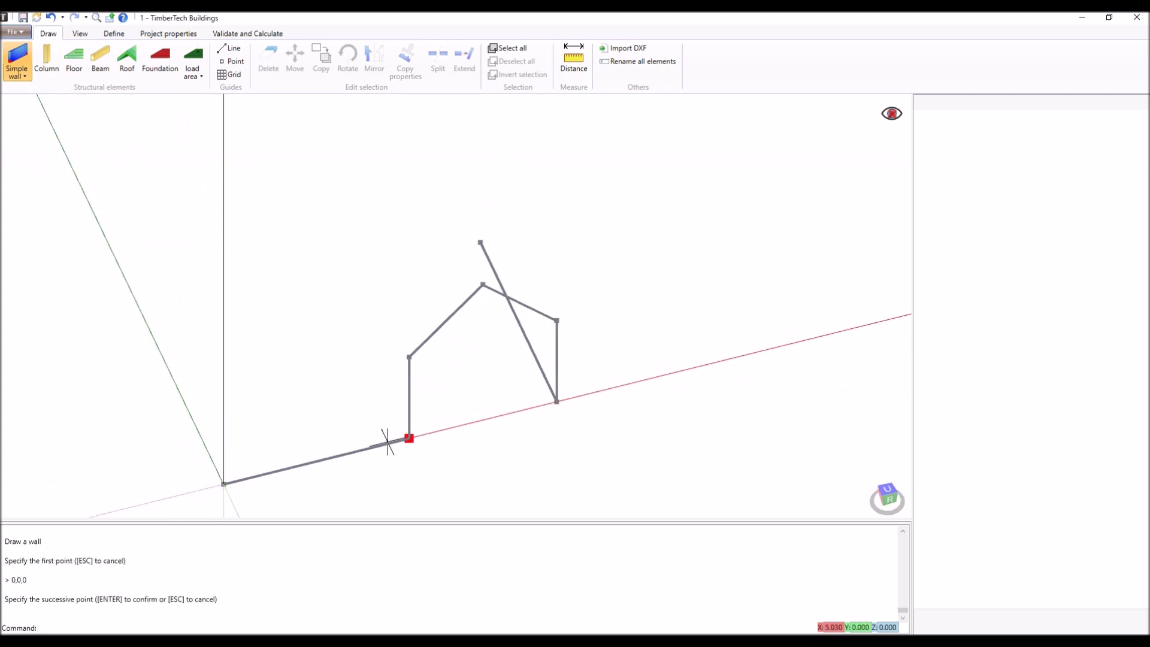
pyautogui.click(408, 438)
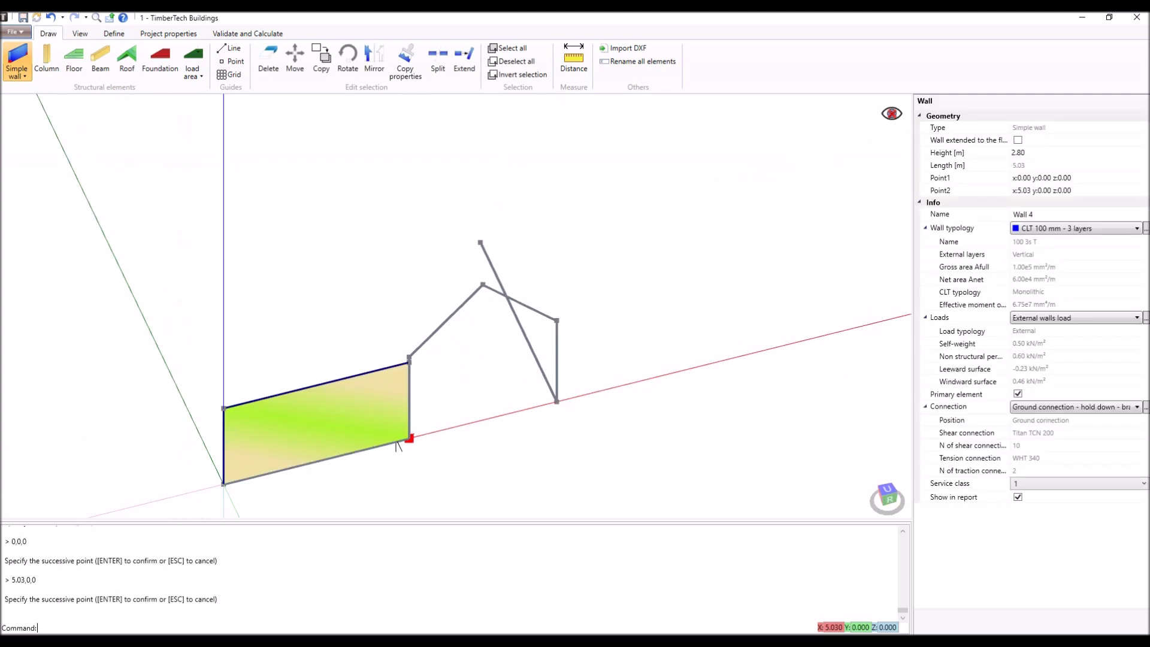
pyautogui.press('Escape')
# - Set the height of the selected simple wall to 3 m
pyautogui.click(1025, 153)
pyautogui.write('3')
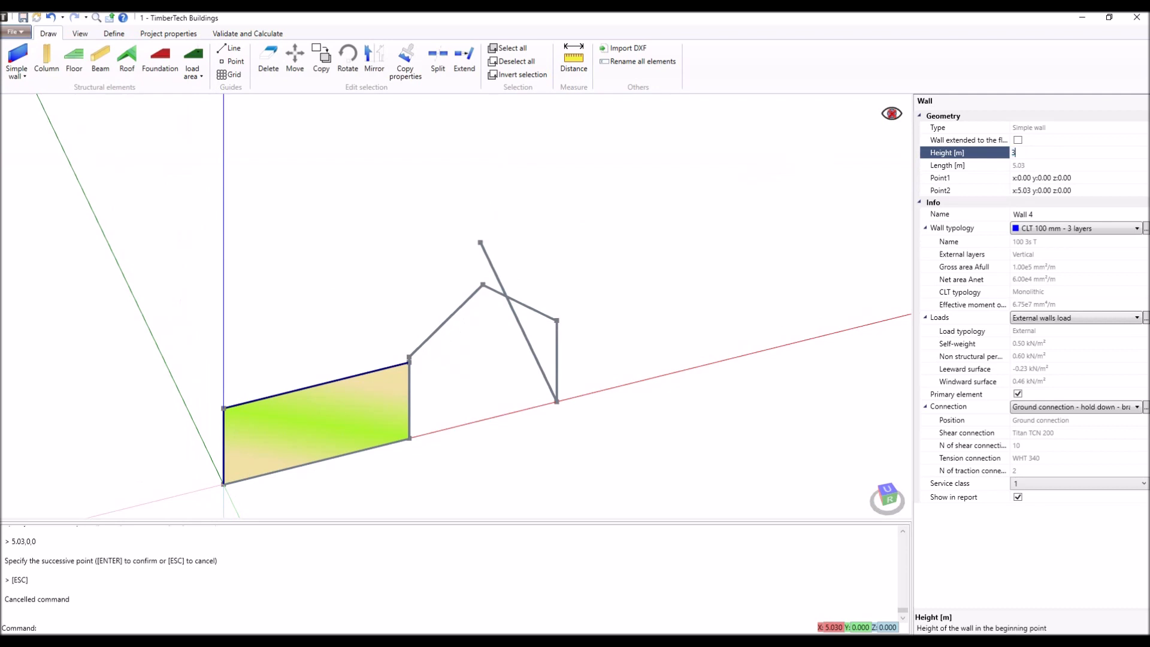
pyautogui.press('Return')
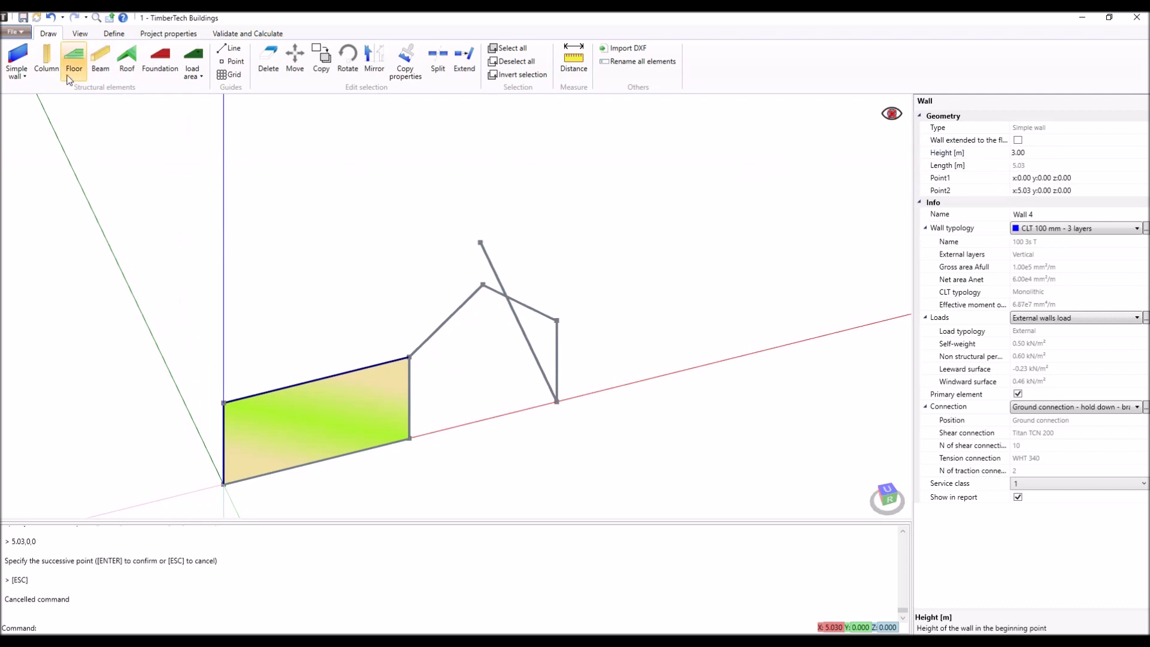
# - Draw a polygonal gable wall on the guides from 5.03,0,0 through 5.03,0,3, 7.03,0,5 and 9.03,0,3 down to the guide point on the X axis
pyautogui.click(24, 73)
pyautogui.click(24, 103)
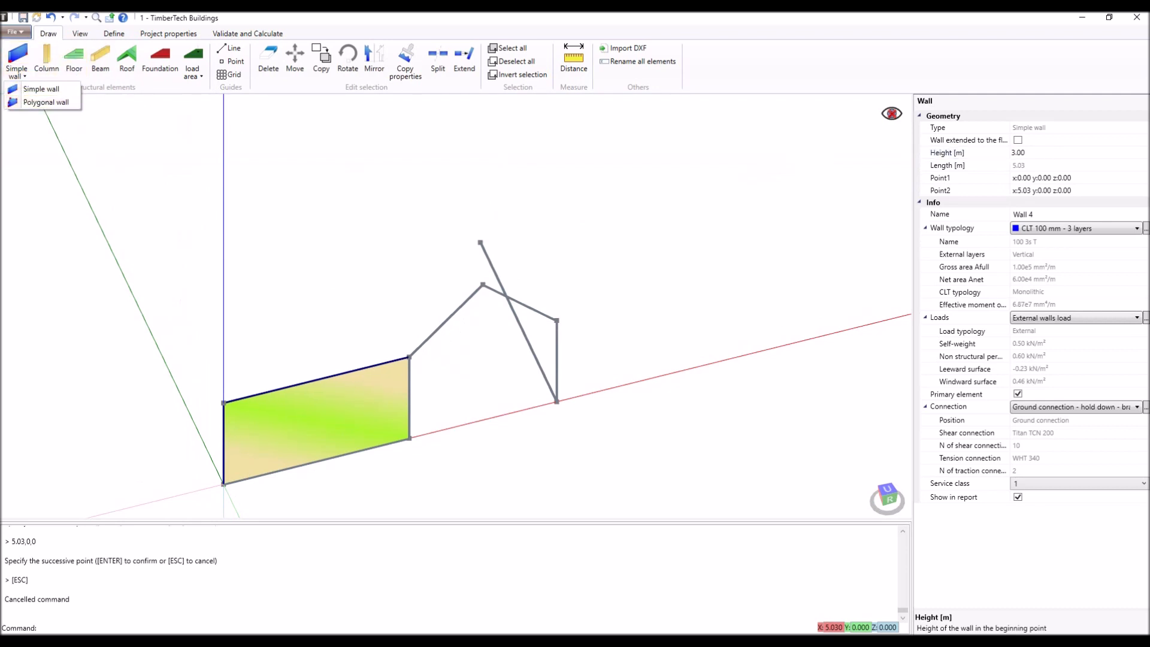
pyautogui.click(402, 435)
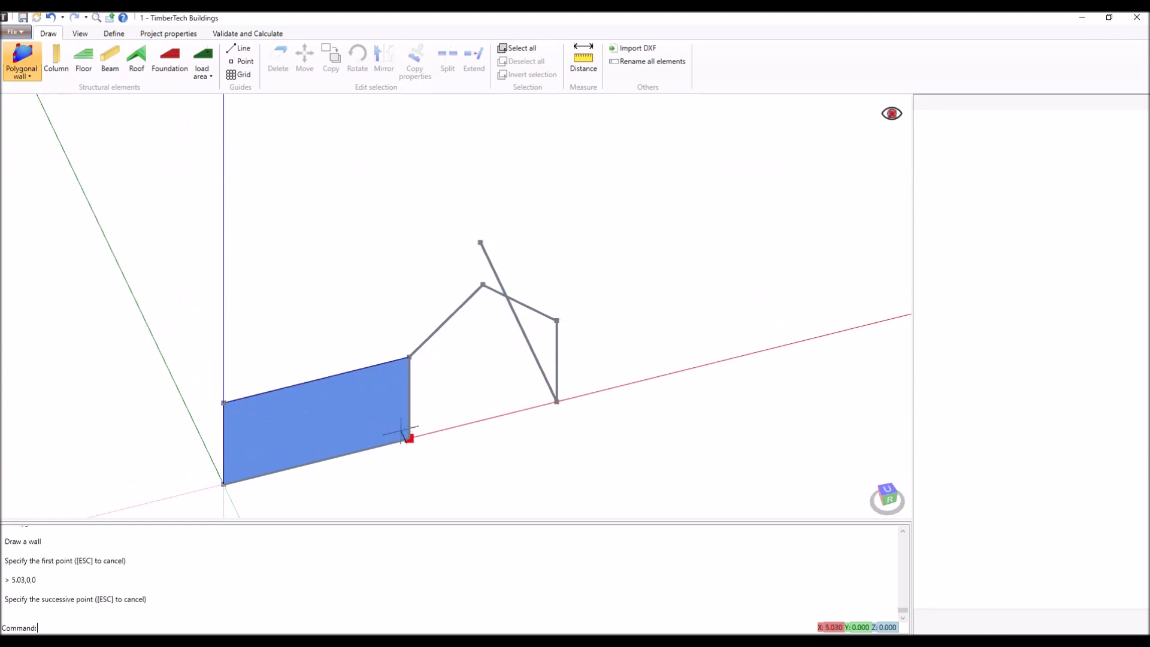
pyautogui.click(407, 359)
pyautogui.click(483, 284)
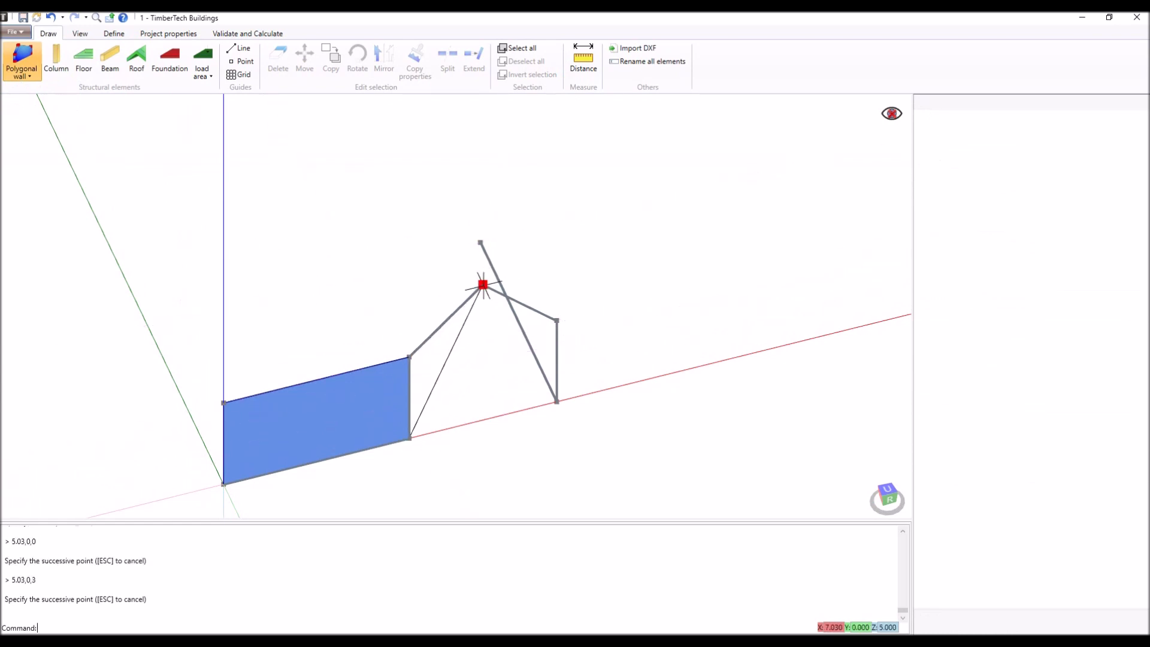
pyautogui.click(556, 321)
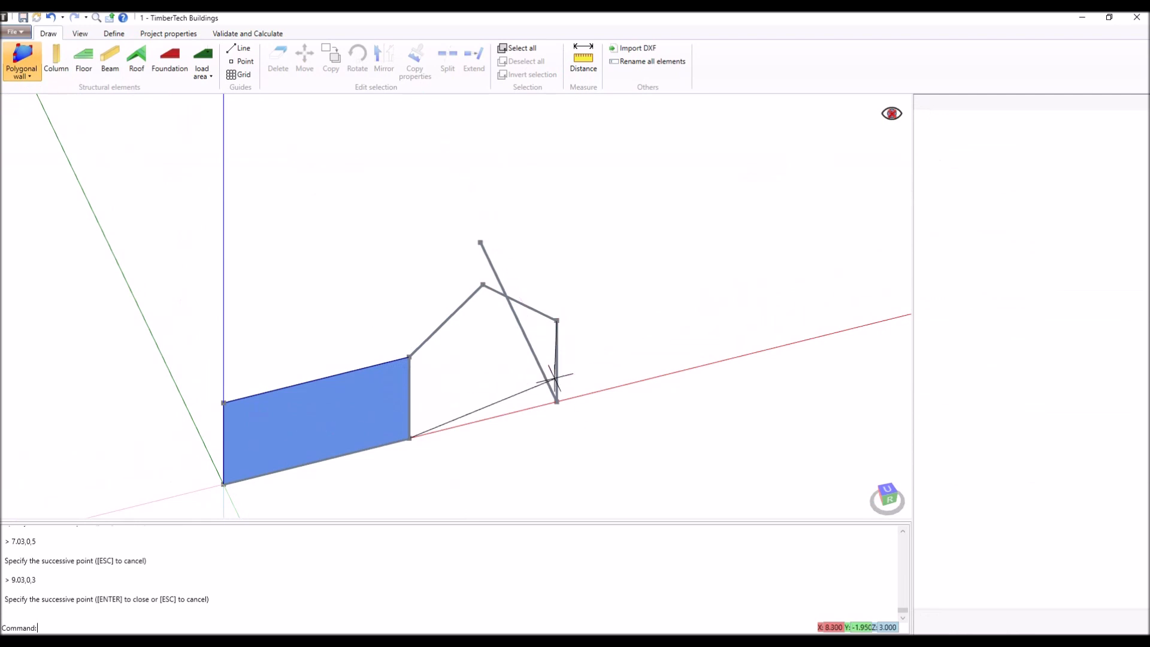
pyautogui.click(557, 401)
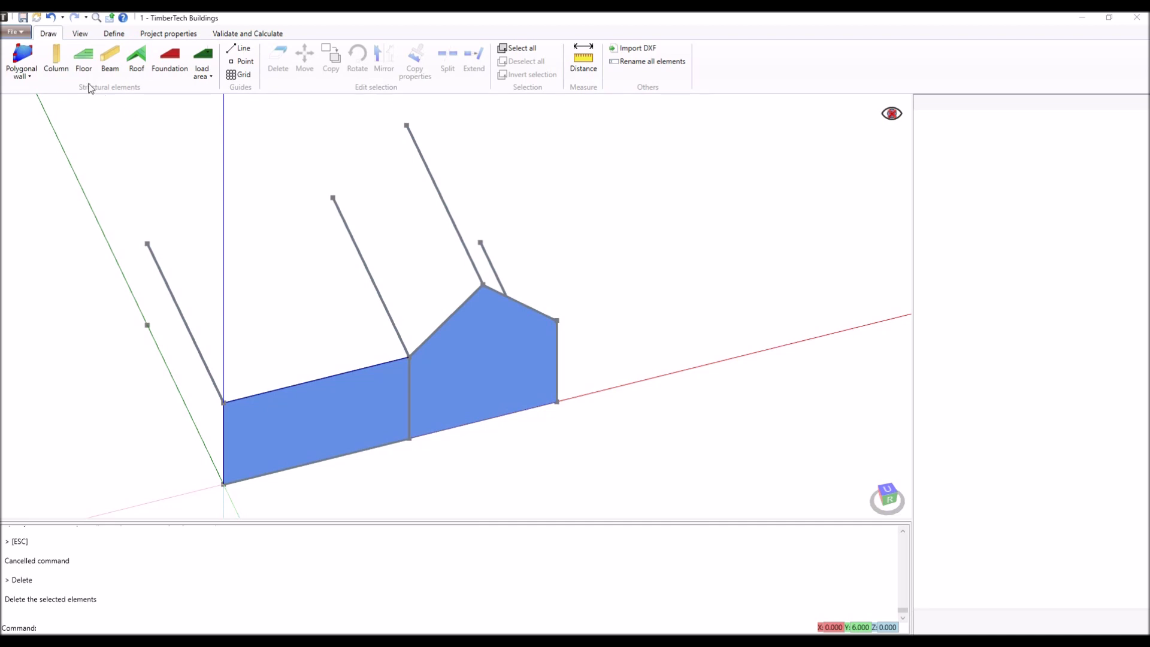
# - Place a column on the Y axis at the point 0,6,0
pyautogui.click(55, 60)
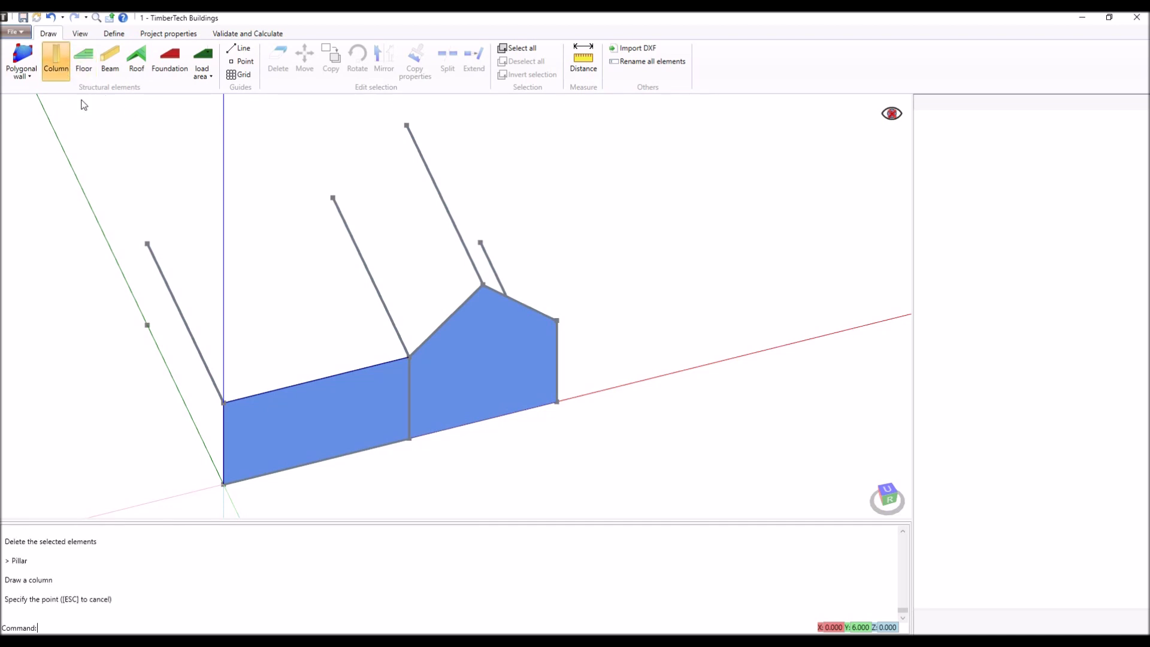
pyautogui.click(134, 305)
pyautogui.press('Escape')
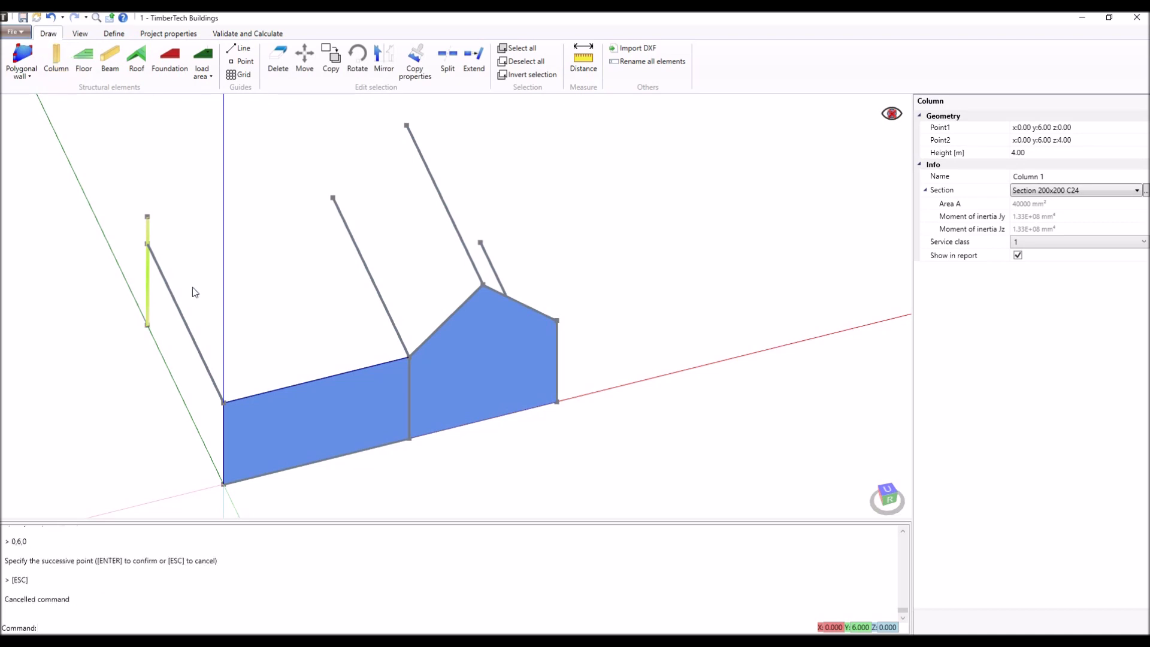
# - Set the column's height to 3 m
pyautogui.click(1048, 152)
pyautogui.click(1048, 153)
pyautogui.write('3')
pyautogui.press('Return')
# - Draw a beam from the column's top at 0,6,3 to the simple wall's upper corner at 0,0,3
pyautogui.click(110, 57)
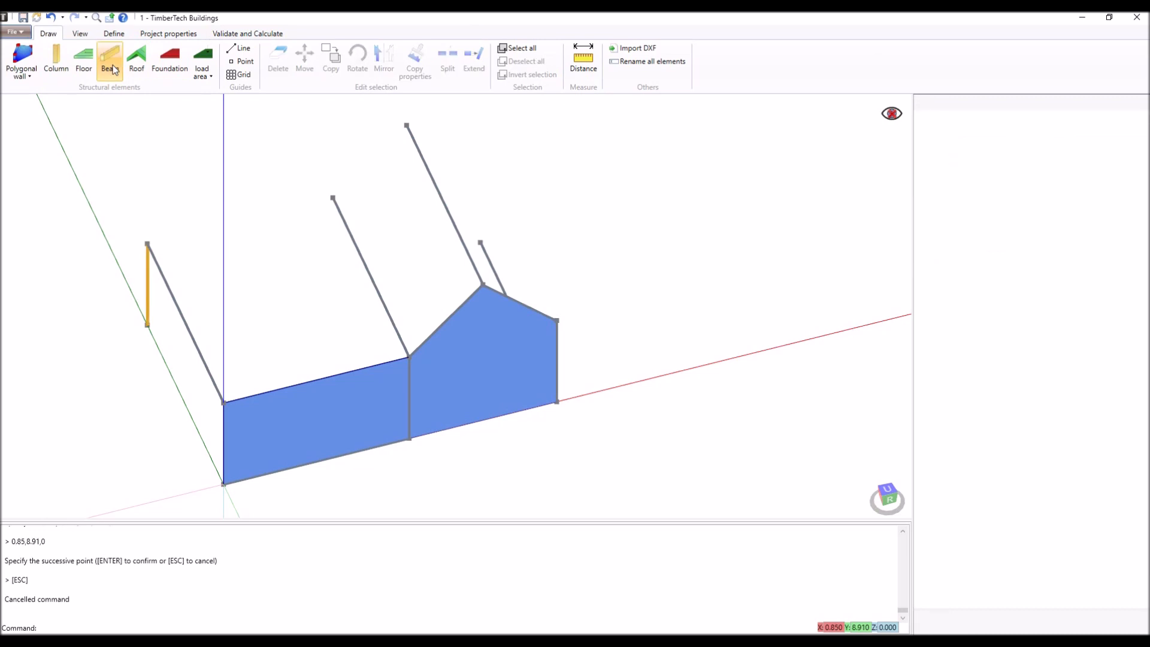
pyautogui.click(147, 244)
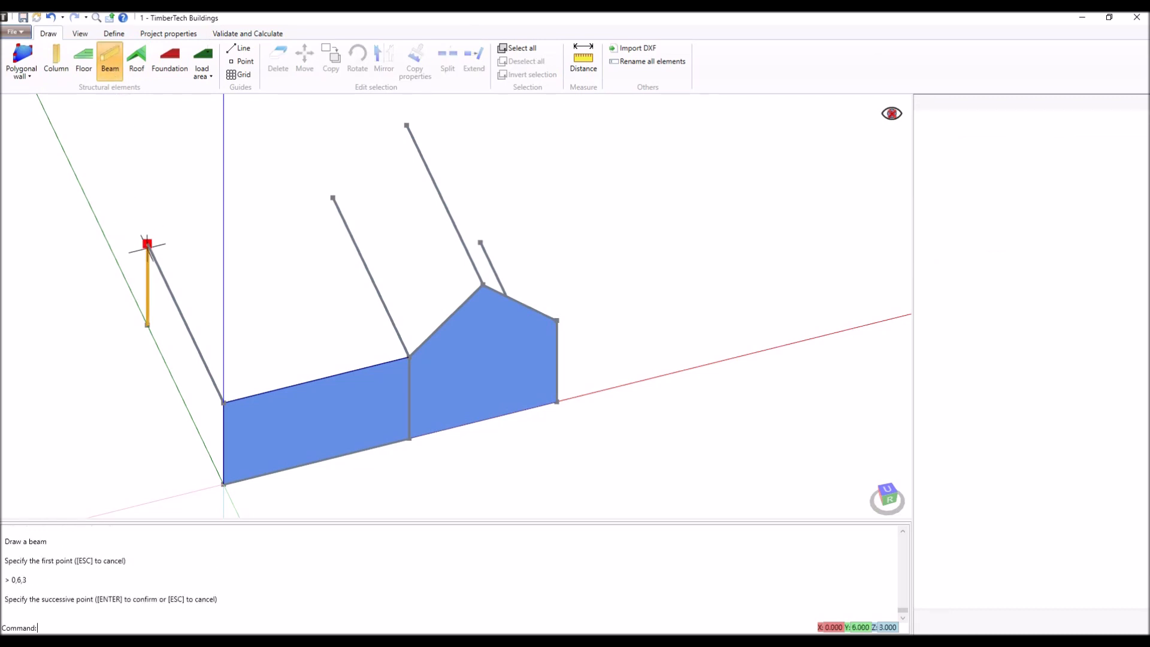
pyautogui.click(223, 402)
pyautogui.press('Return')
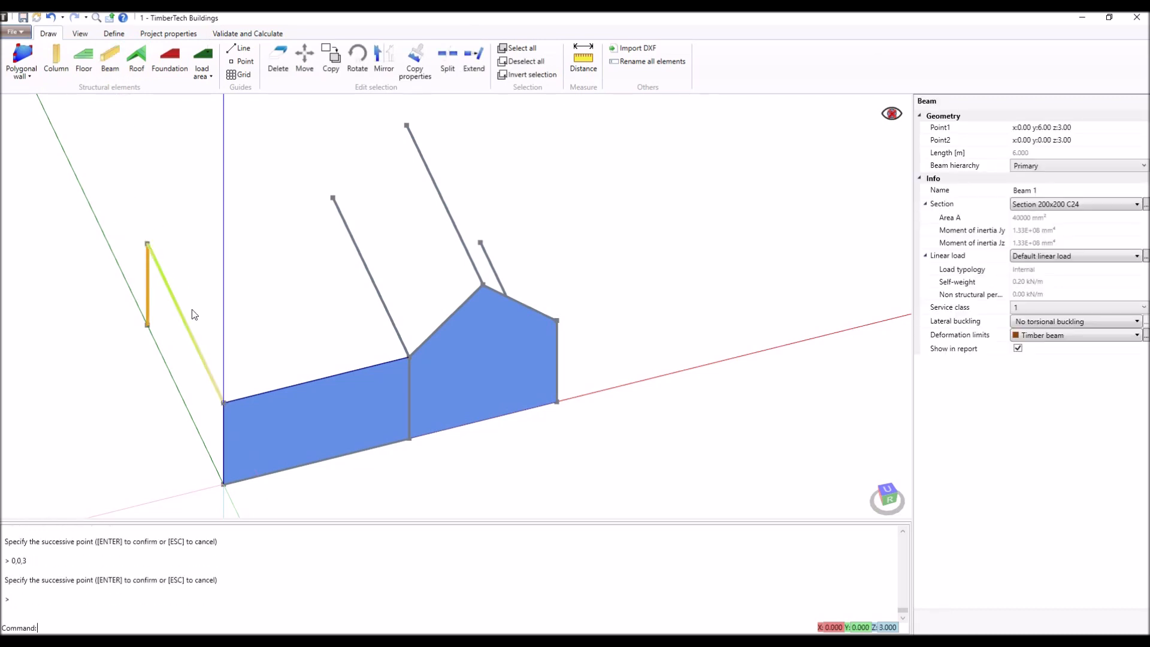
# - Draw a rectangular floor at 3 m height from the column's top across the guide end to 5.03,0,3 and 0,0,3
pyautogui.click(84, 60)
pyautogui.click(146, 243)
pyautogui.click(333, 197)
pyautogui.click(409, 356)
pyautogui.click(223, 402)
pyautogui.press('Return')
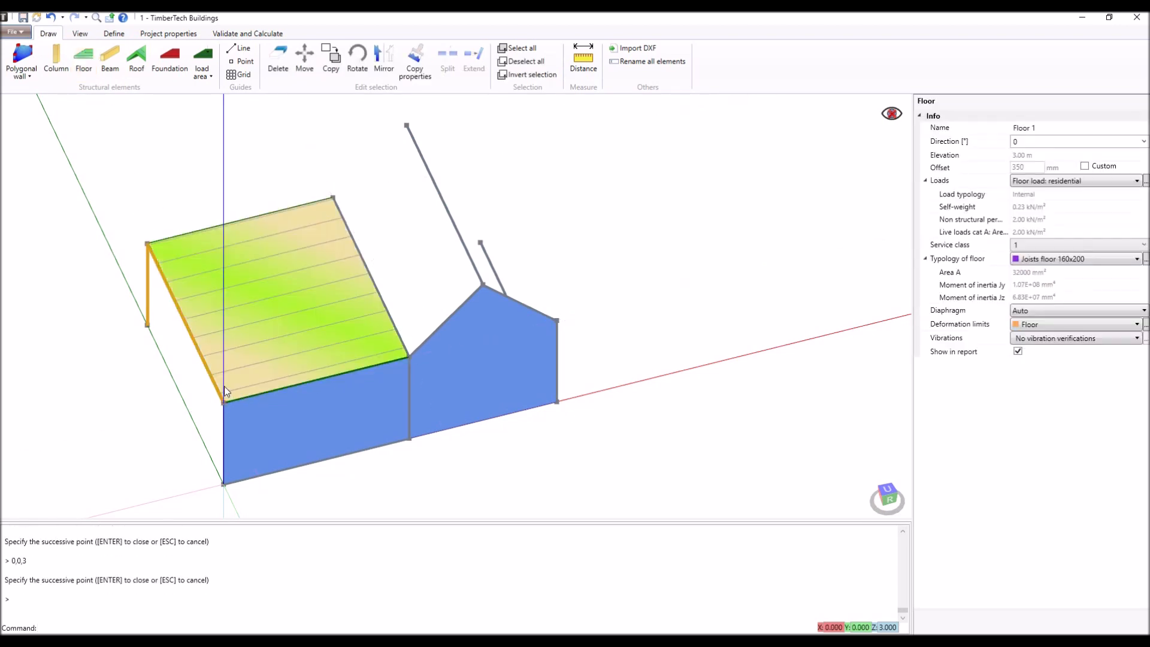
# - Draw a roof slope from 7.03,6,5 through the floor's two adjoining corners to the gable peak at 7.03,0,5
pyautogui.click(136, 60)
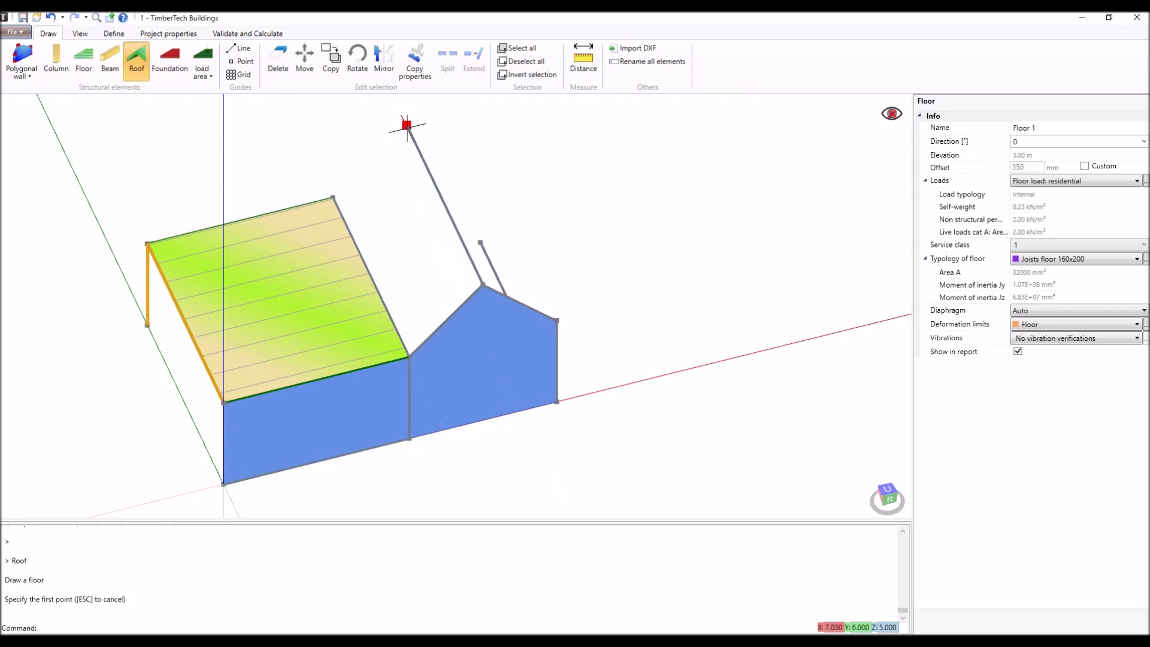
pyautogui.click(407, 126)
pyautogui.click(333, 198)
pyautogui.click(410, 356)
pyautogui.click(479, 289)
pyautogui.press('Return')
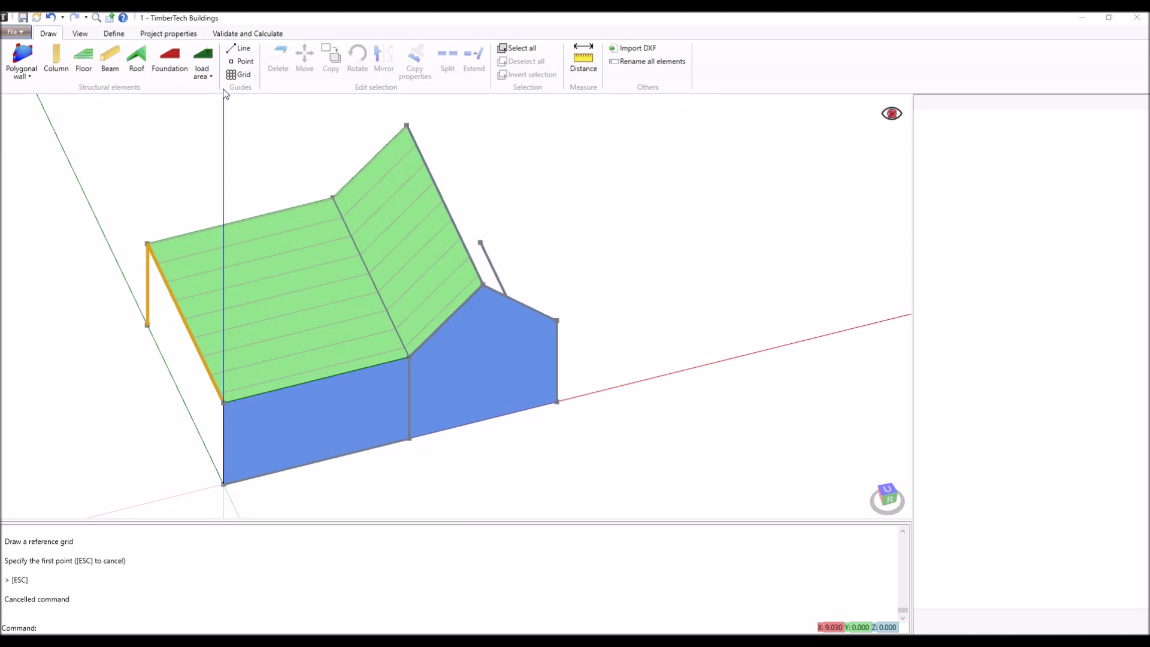
# - Draw a reference grid on the ground from the gable wall's corner at 9.03,0,0 to about 17.8,7.41,0
pyautogui.press('Delete')
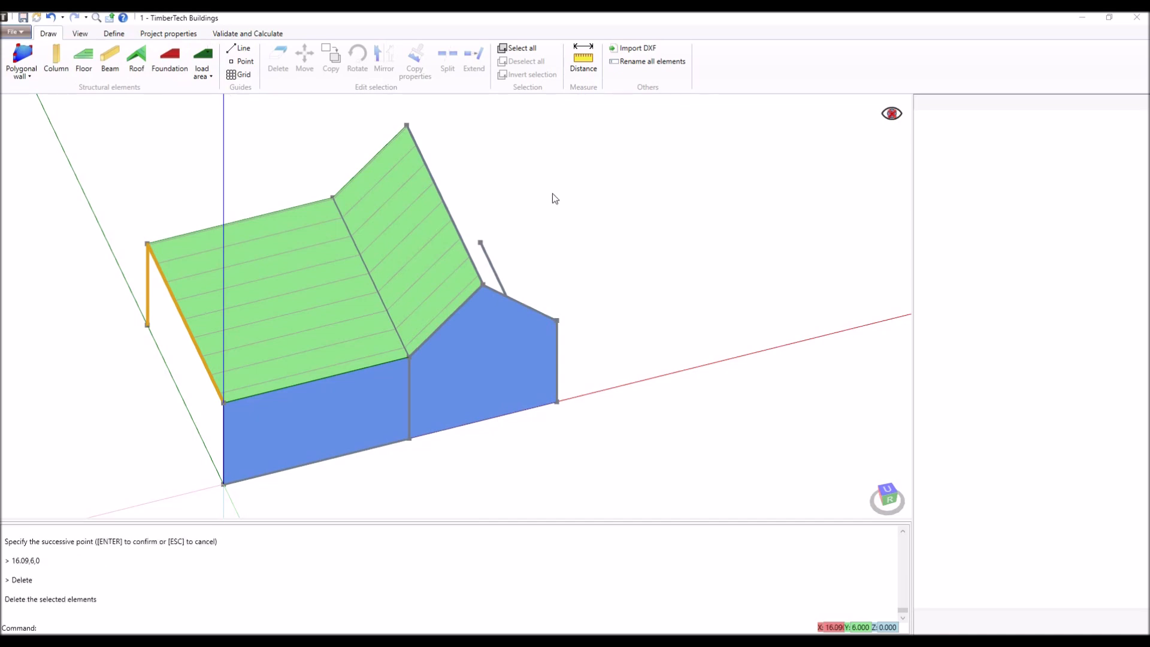
pyautogui.click(239, 74)
pyautogui.click(558, 401)
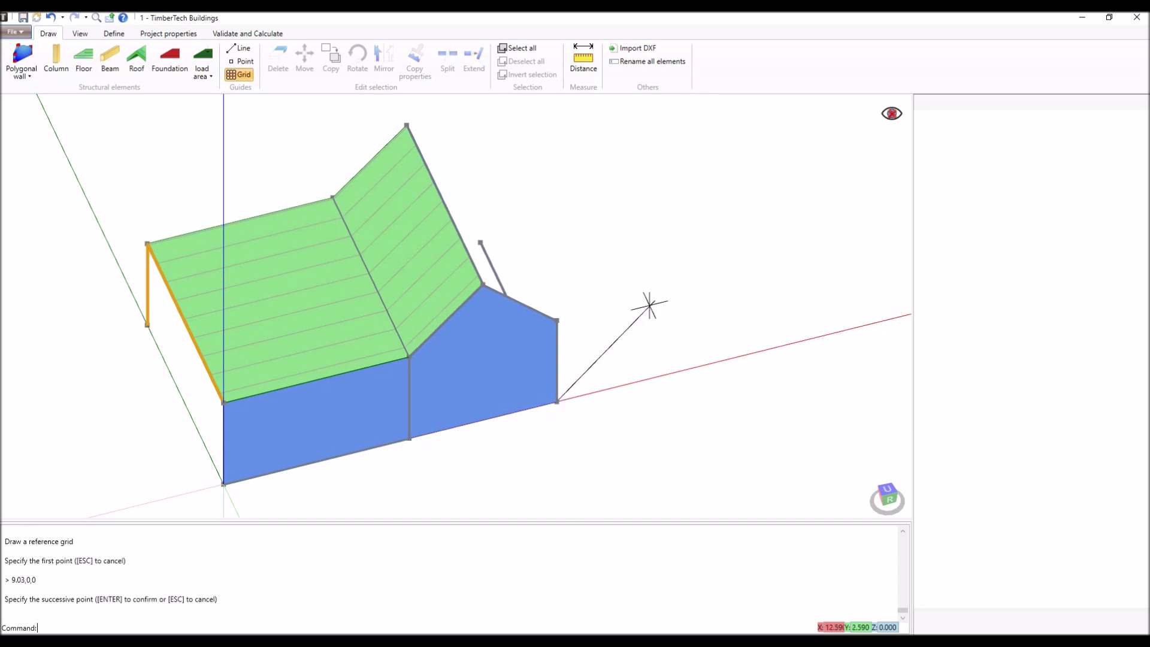
pyautogui.click(786, 126)
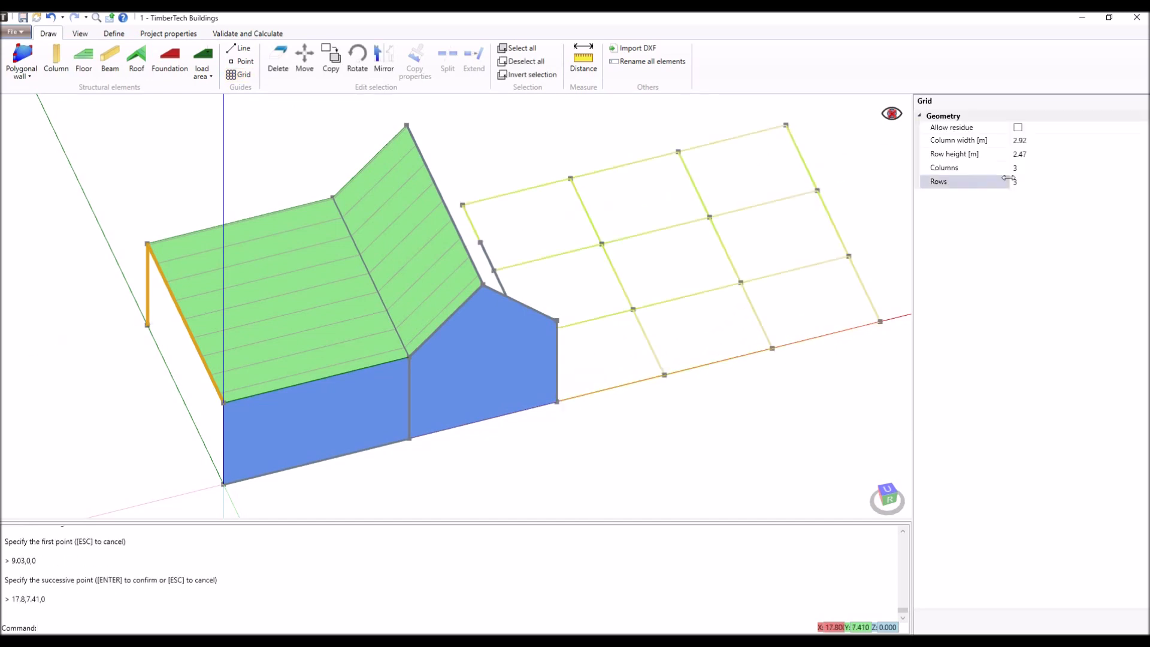
# - Divide the reference grid into 4 columns and 4 rows
pyautogui.click(1015, 168)
pyautogui.write('4')
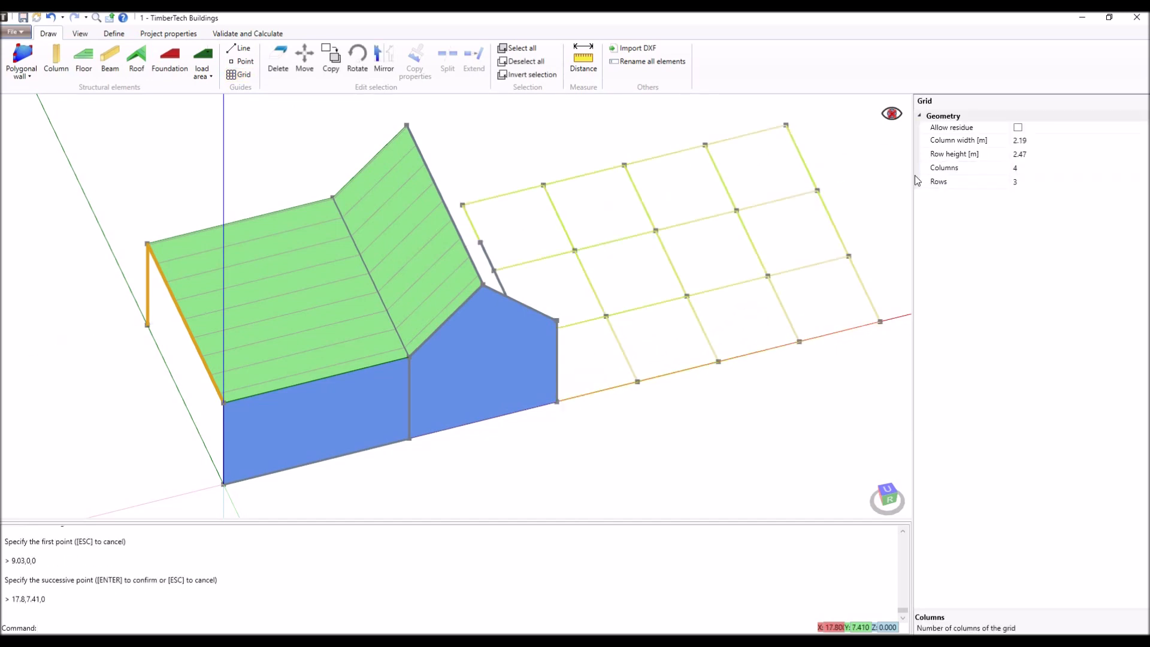
pyautogui.click(1028, 182)
pyautogui.write('4')
pyautogui.press('Return')
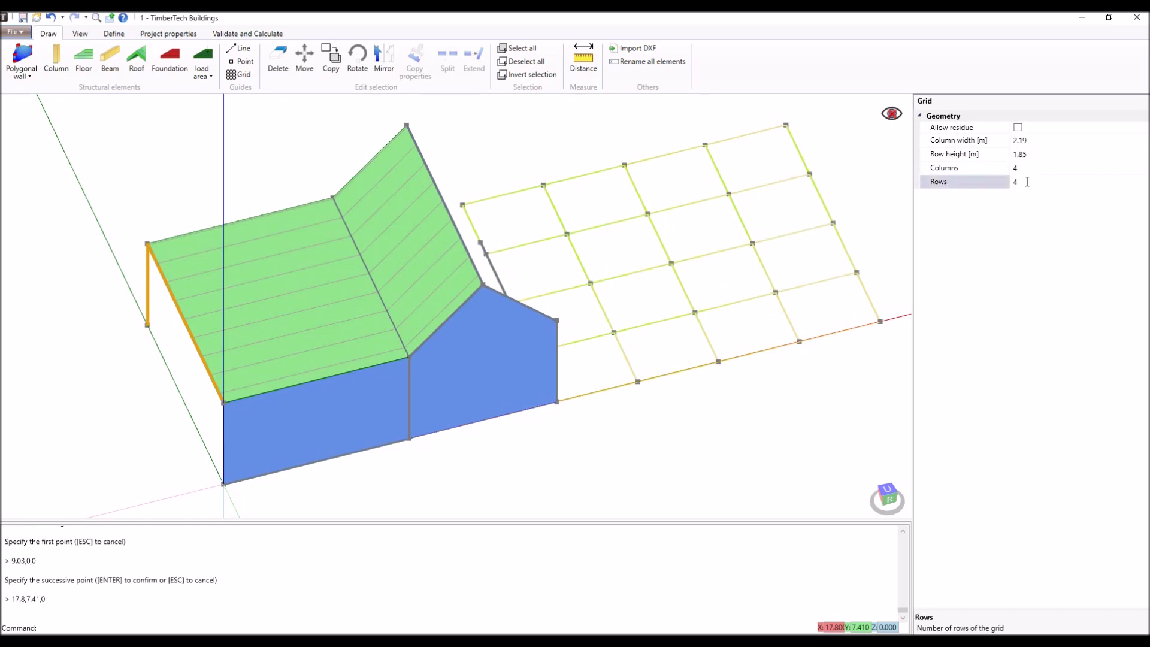
pyautogui.click(999, 155)
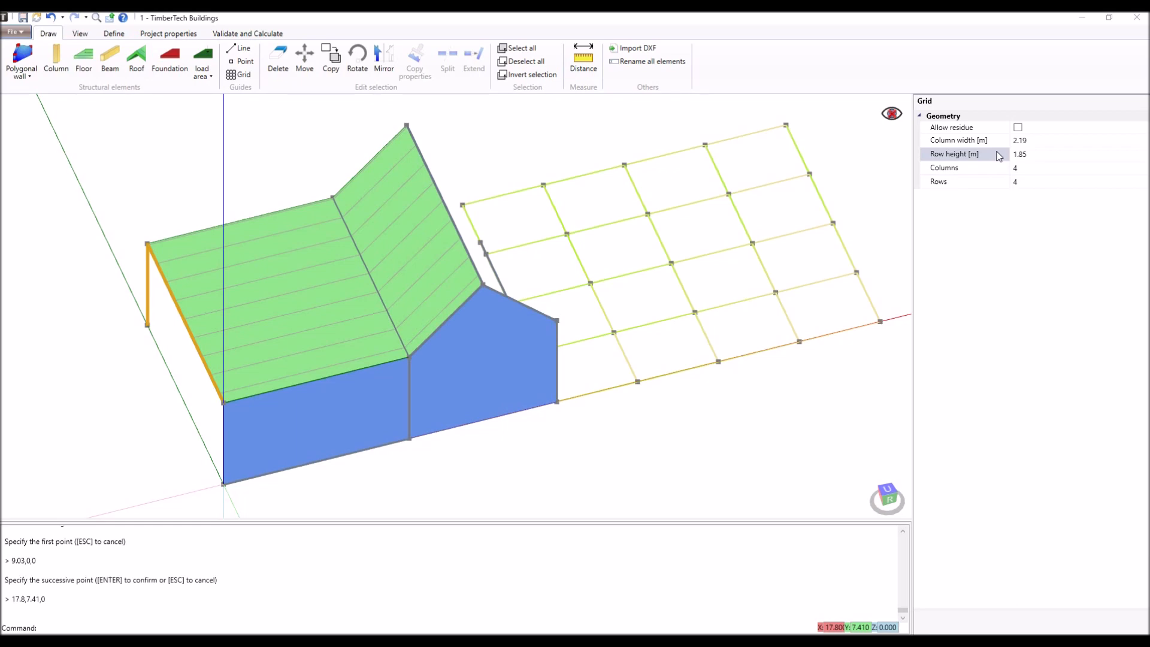
# - Copy the simple wall from the origin to the gable wall's lower corner at 9.03,0,0
pyautogui.click(364, 393)
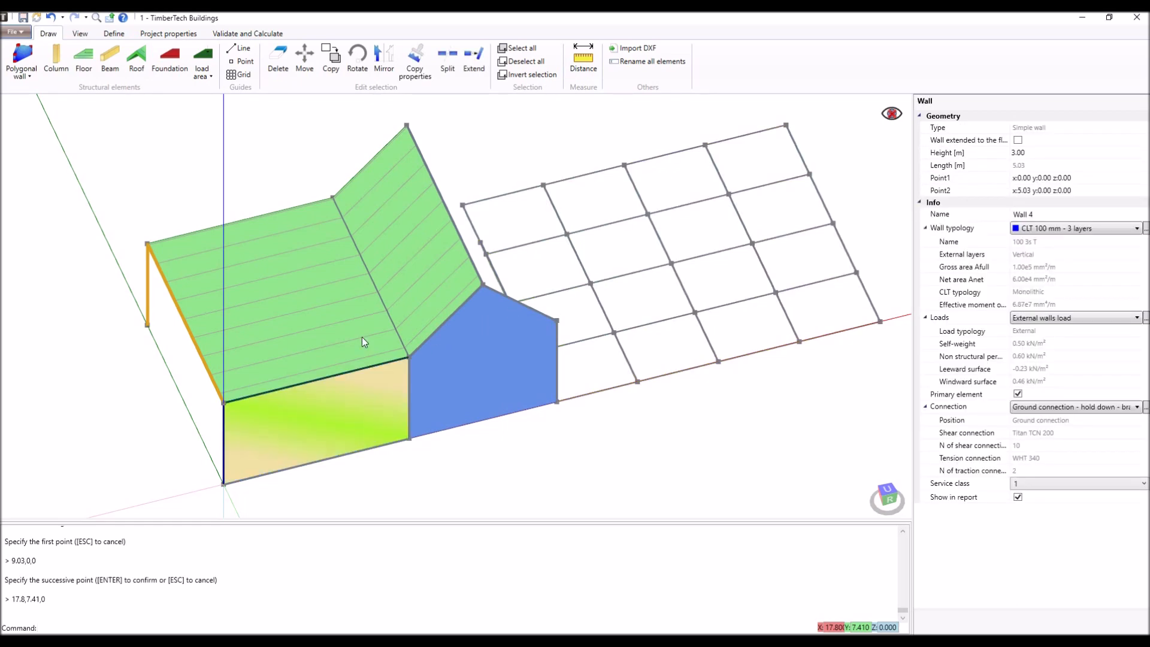
pyautogui.click(337, 71)
pyautogui.click(223, 483)
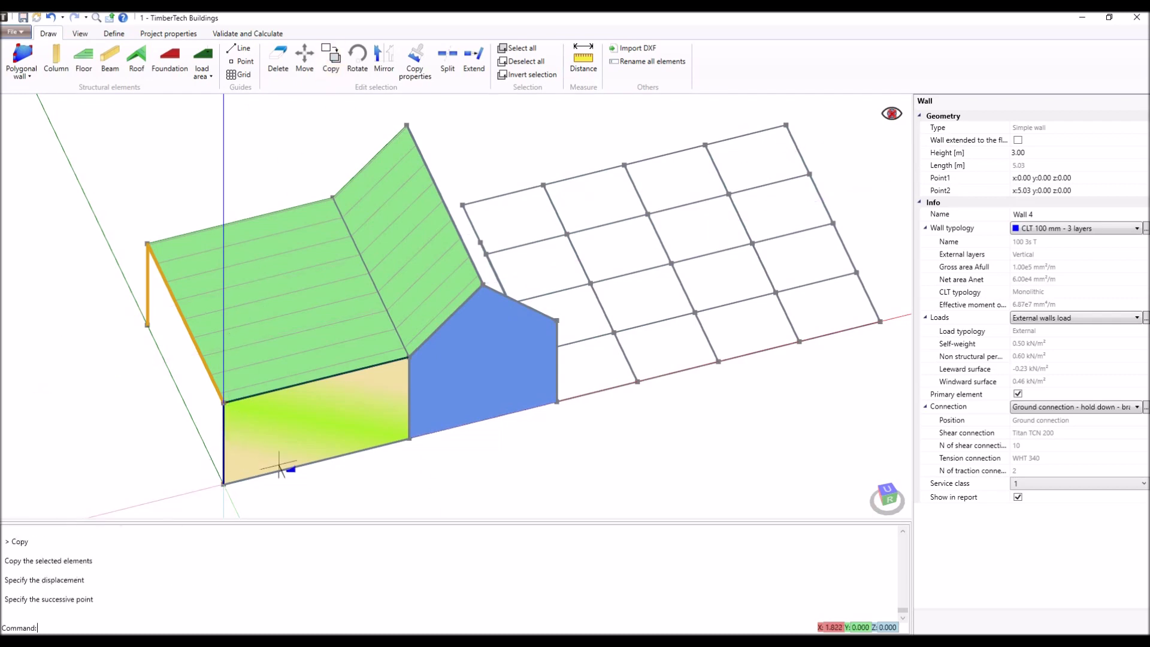
pyautogui.click(541, 406)
pyautogui.press('Return')
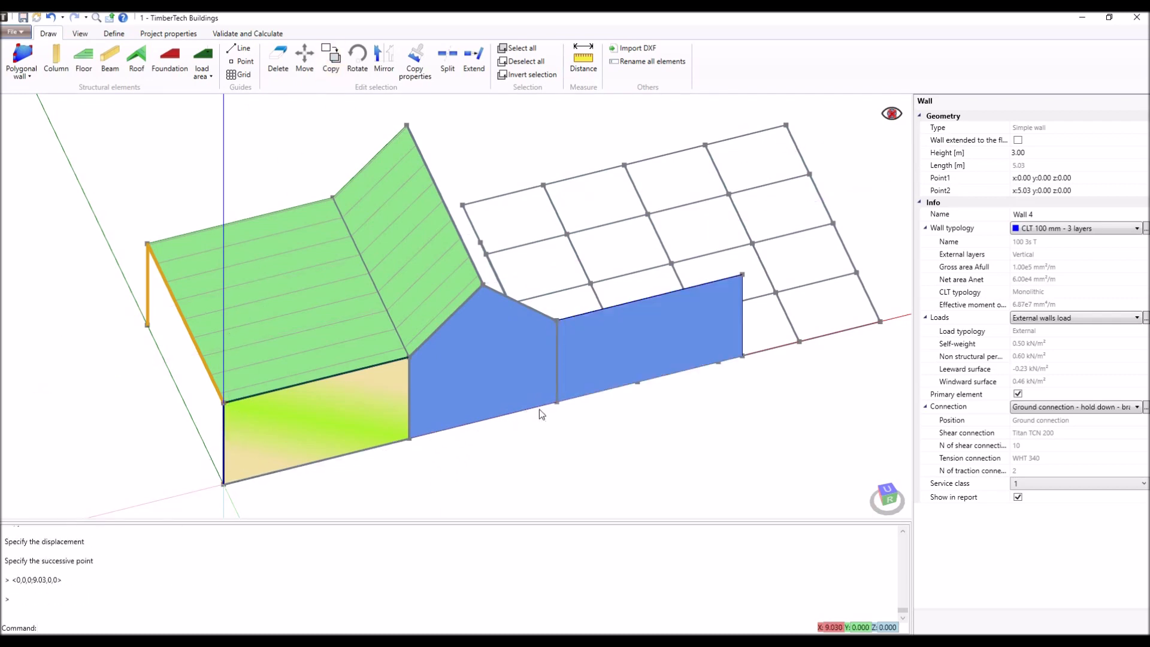
# - Mirror the roof slope about the ridge plane defined by the points 7.03,6,5 and 7.03,0,5
pyautogui.click(440, 282)
pyautogui.click(385, 63)
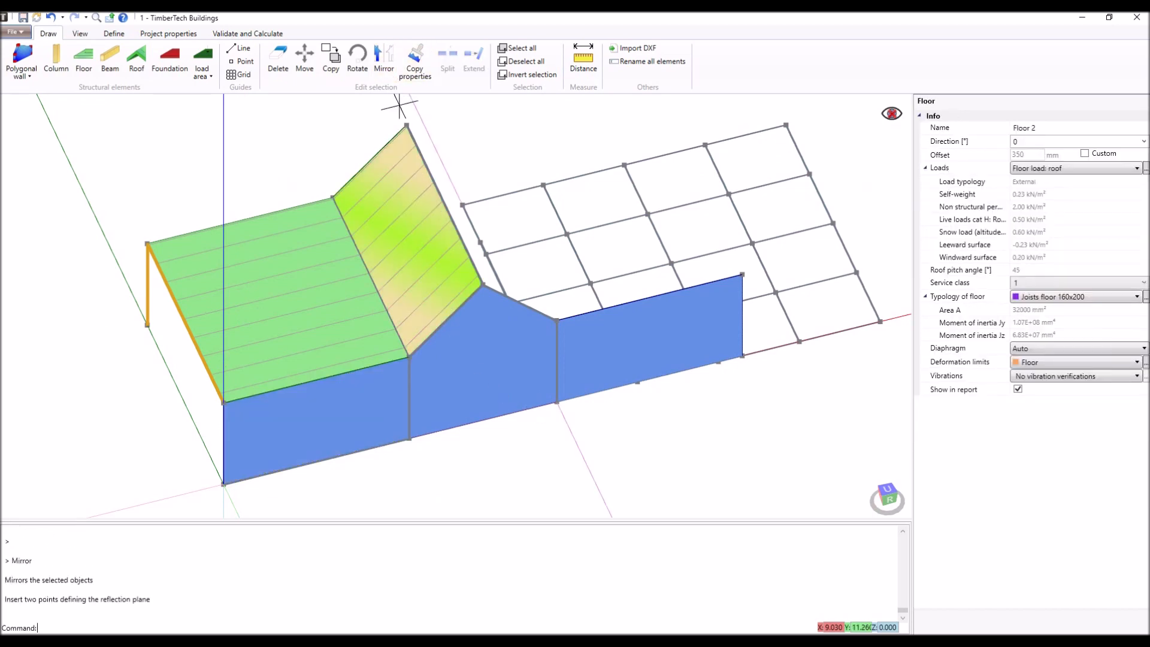
pyautogui.click(406, 126)
pyautogui.click(480, 283)
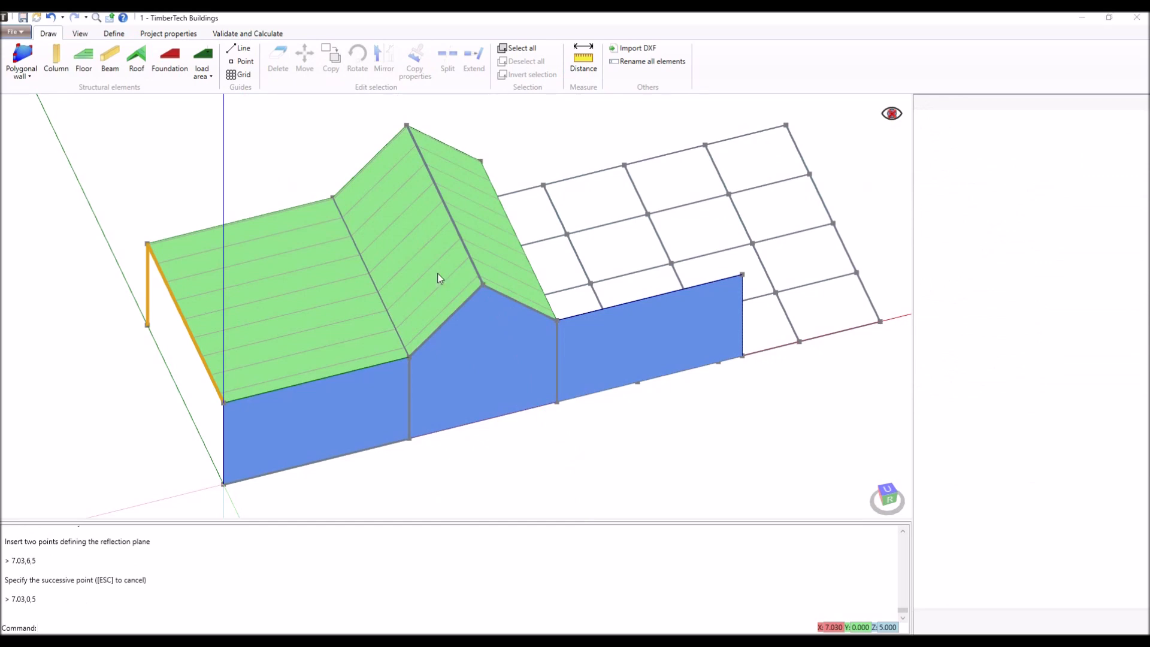
# - Start a new project and choose the file Import DXF.dxf for the DXF import
pyautogui.click(21, 33)
pyautogui.click(58, 186)
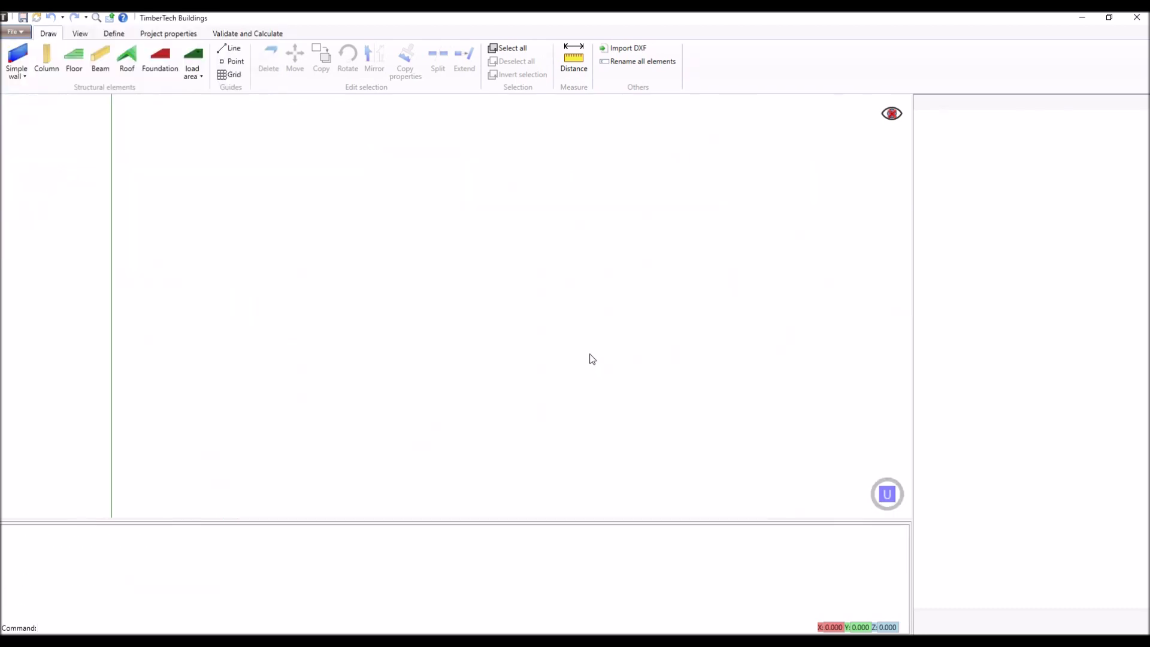
pyautogui.click(618, 52)
pyautogui.moveTo(236, 163); pyautogui.dragTo(469, 166)
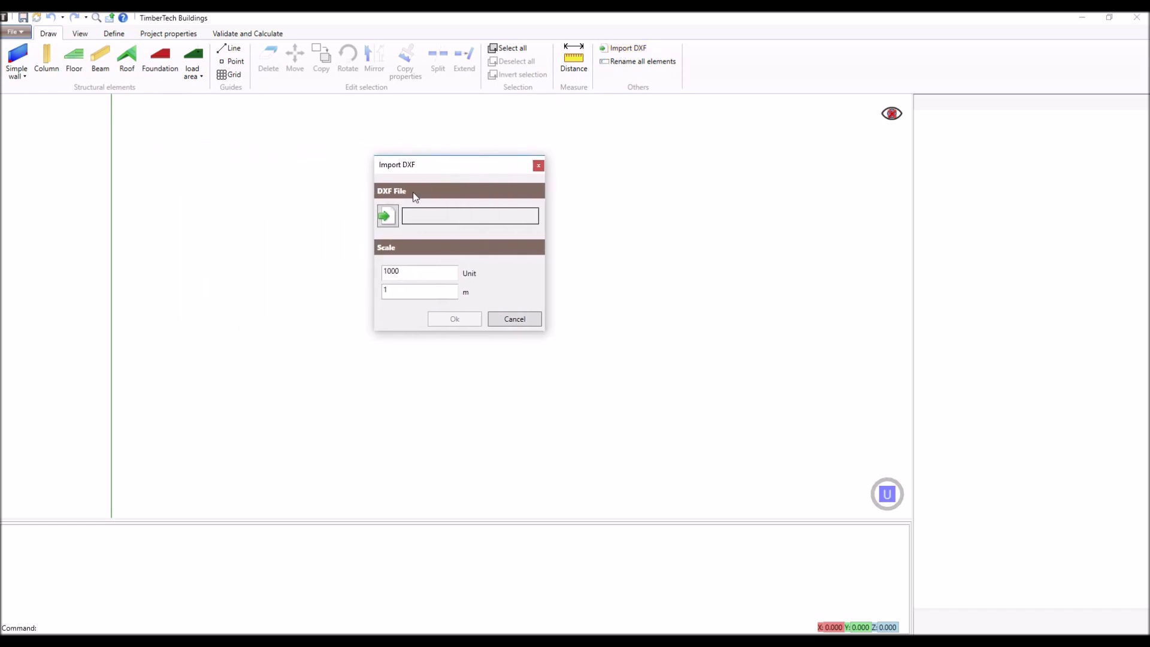
pyautogui.click(388, 216)
pyautogui.click(606, 248)
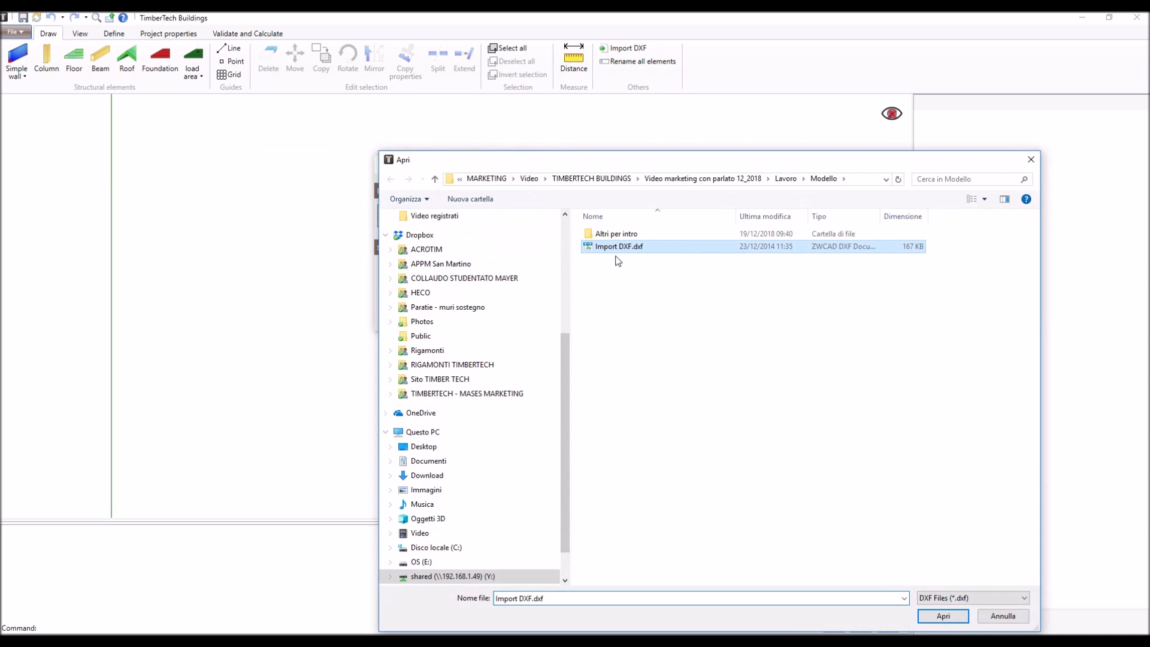
pyautogui.click(943, 616)
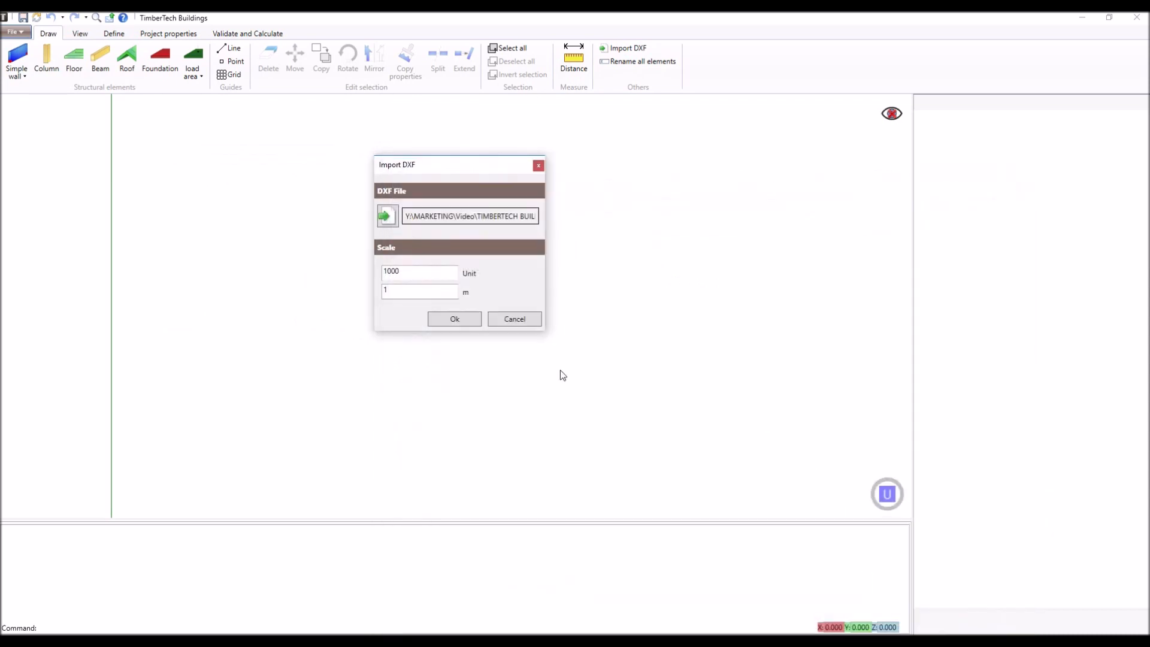
# - Set the import scale to 1 unit per 1 m and import the DXF drawing
pyautogui.doubleClick(411, 273)
pyautogui.write('1')
pyautogui.click(454, 319)
# - Inspect the imported guide lines in 3D and view the properties of the sloping roof line starting at 15.85,0.57,4.80
pyautogui.moveTo(452, 313); pyautogui.dragTo(496, 219, button='middle')
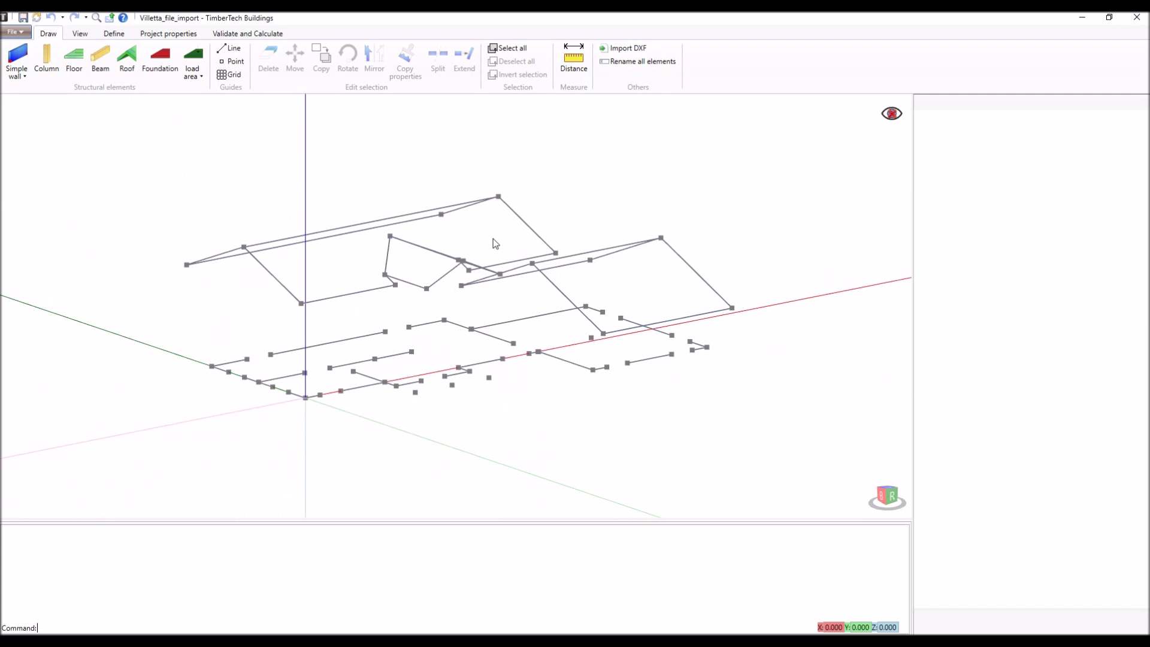
pyautogui.scroll(1, 493, 239)
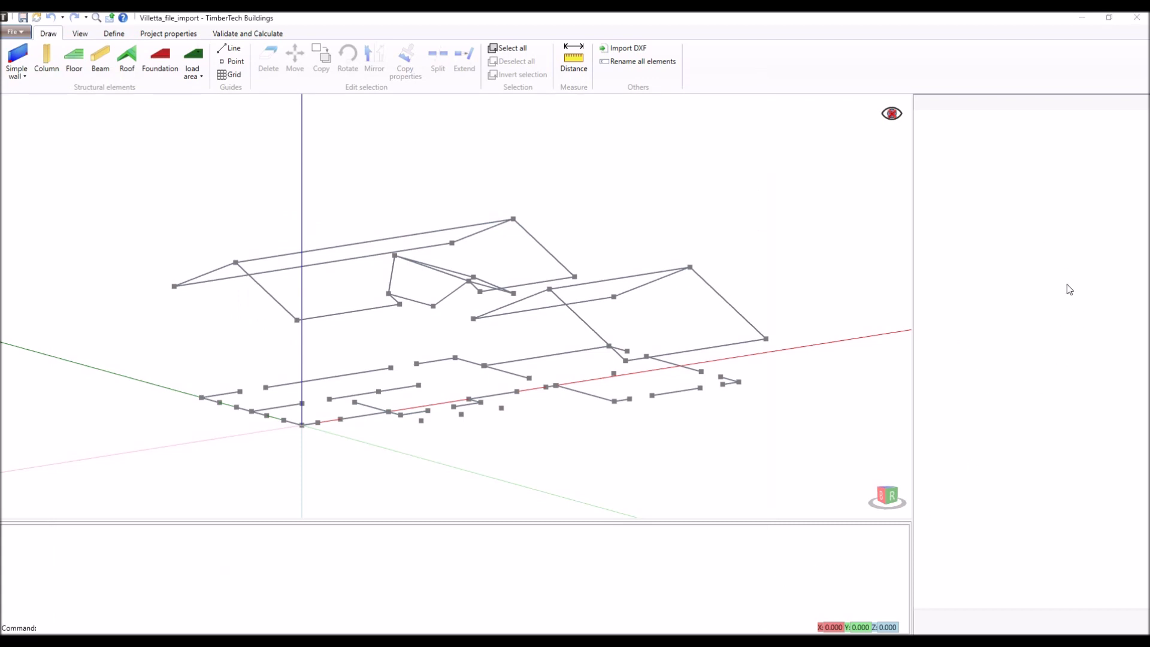
pyautogui.click(580, 324)
pyautogui.click(579, 322)
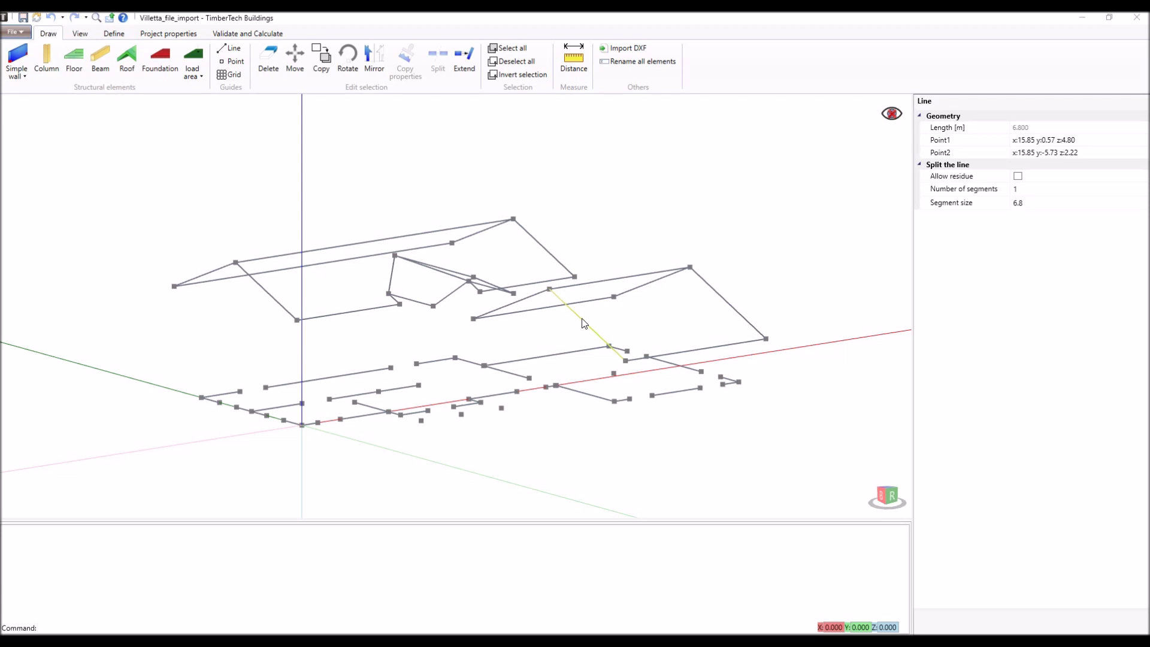
# - Draw three simple walls along the Y axis guides: from y 8.3 to 6.8, from 5.4 to 2.9 and from 1.5 to 0
pyautogui.click(17, 55)
pyautogui.click(202, 397)
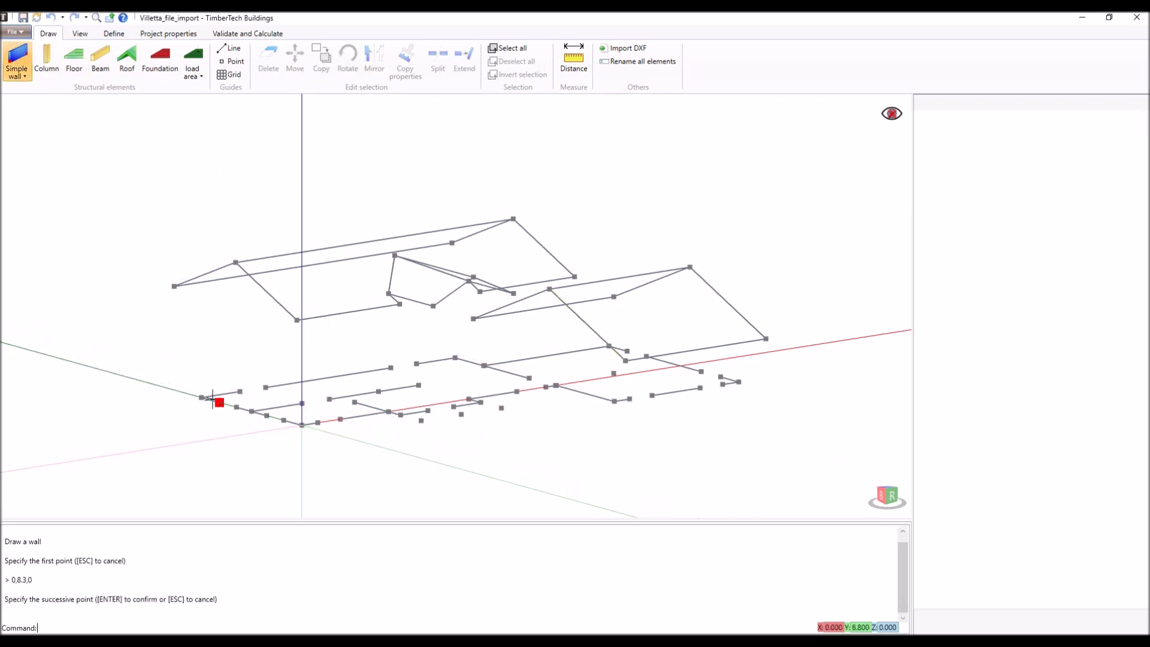
pyautogui.click(220, 402)
pyautogui.press('Return')
pyautogui.click(236, 408)
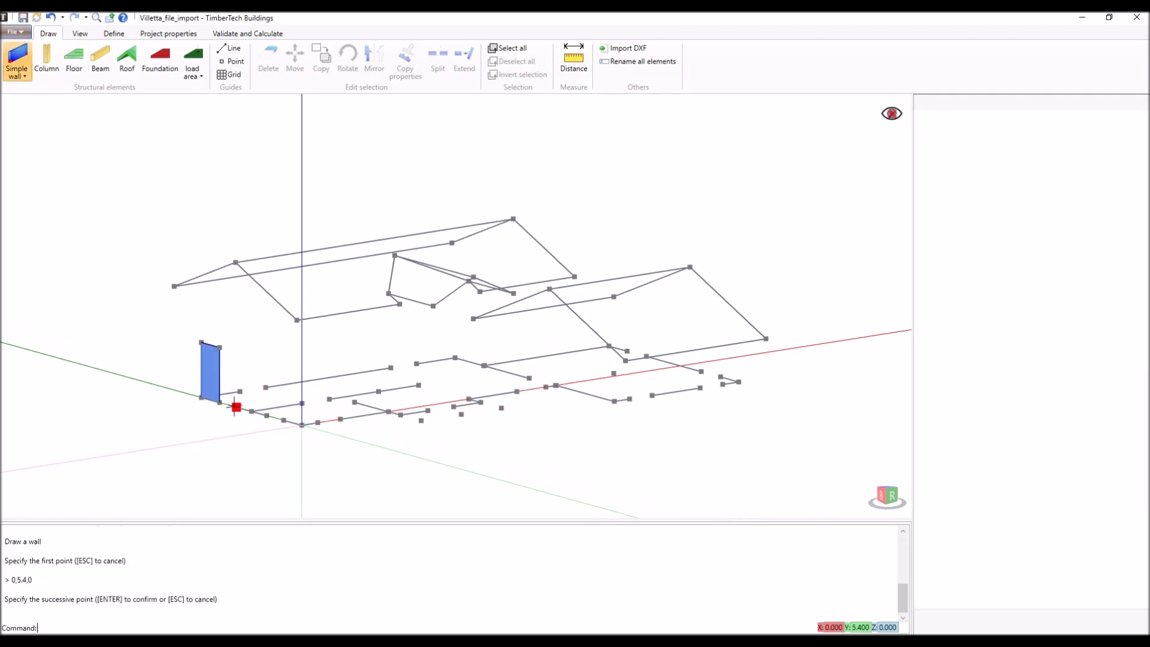
pyautogui.click(267, 415)
pyautogui.press('Return')
pyautogui.click(284, 418)
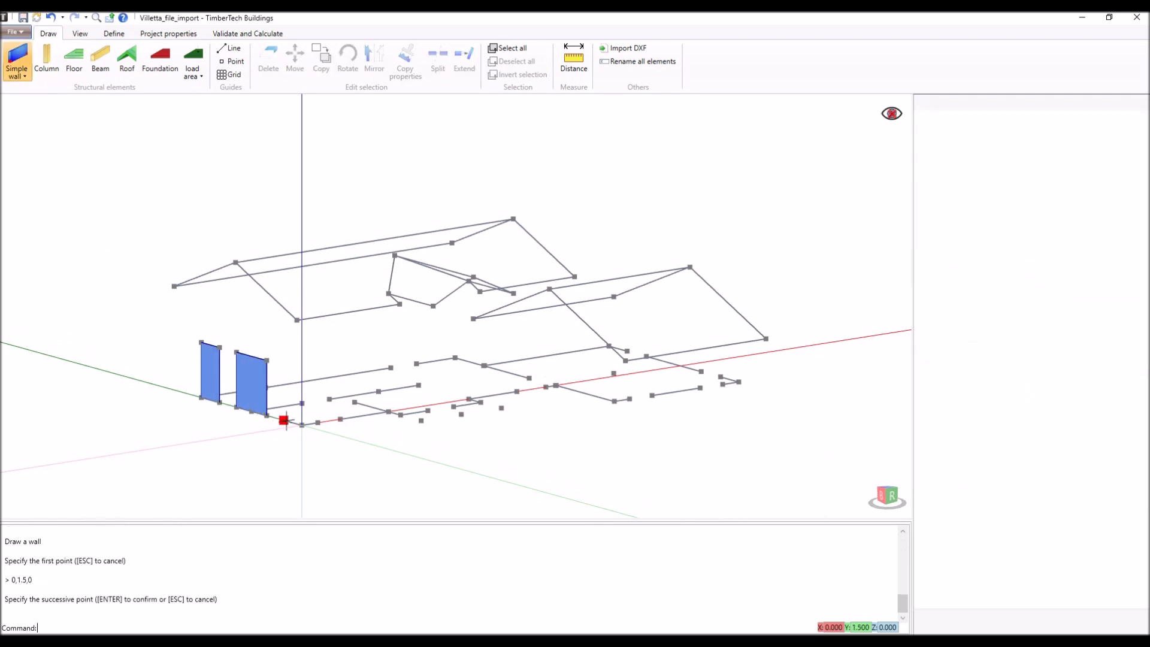
pyautogui.click(302, 425)
pyautogui.press('Return')
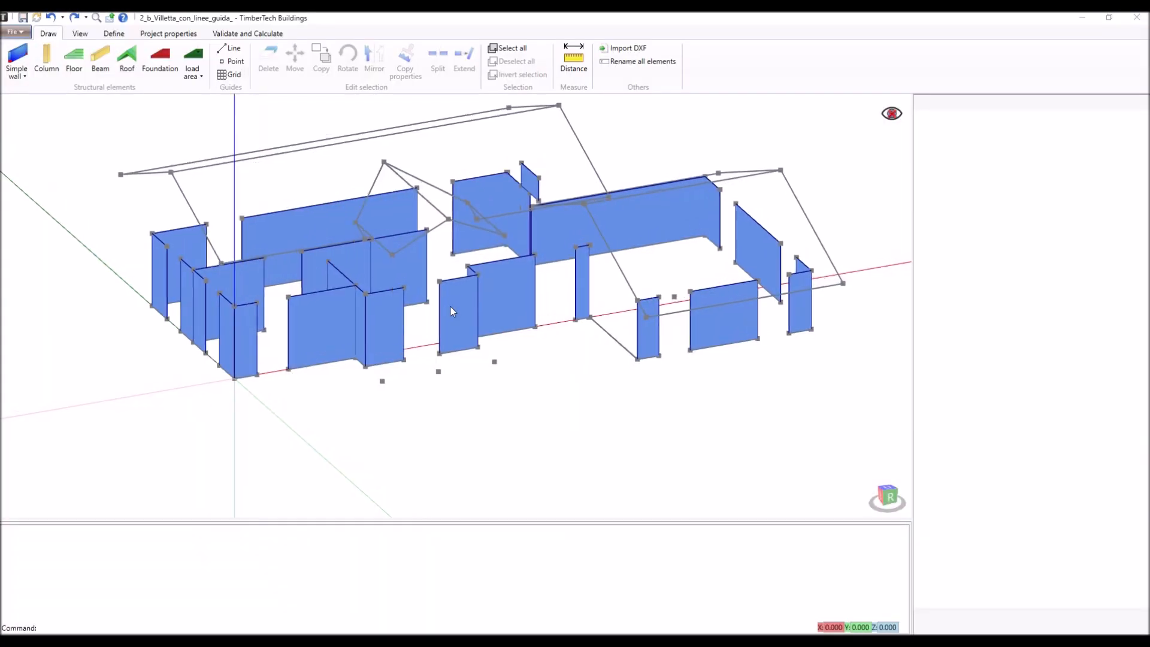
# - Place three columns on the porch guide points in front of the walls, the last one at 10.4,-2.7,0
pyautogui.scroll(3, 451, 311)
pyautogui.click(47, 60)
pyautogui.click(349, 415)
pyautogui.click(431, 401)
pyautogui.click(507, 393)
pyautogui.press('Return')
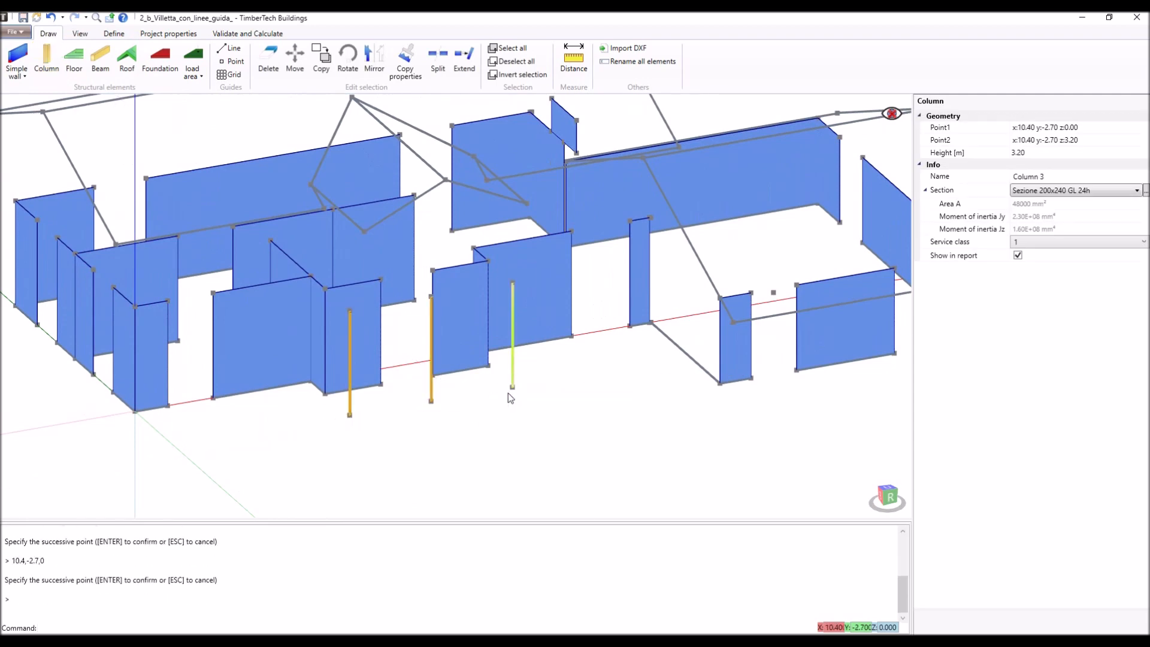
# - Draw a beam across the first opening of the Y axis walls, joining the wall tops from y 6.8 to y 5.4
pyautogui.scroll(-2, 510, 396)
pyautogui.moveTo(251, 312); pyautogui.dragTo(409, 374, button='middle')
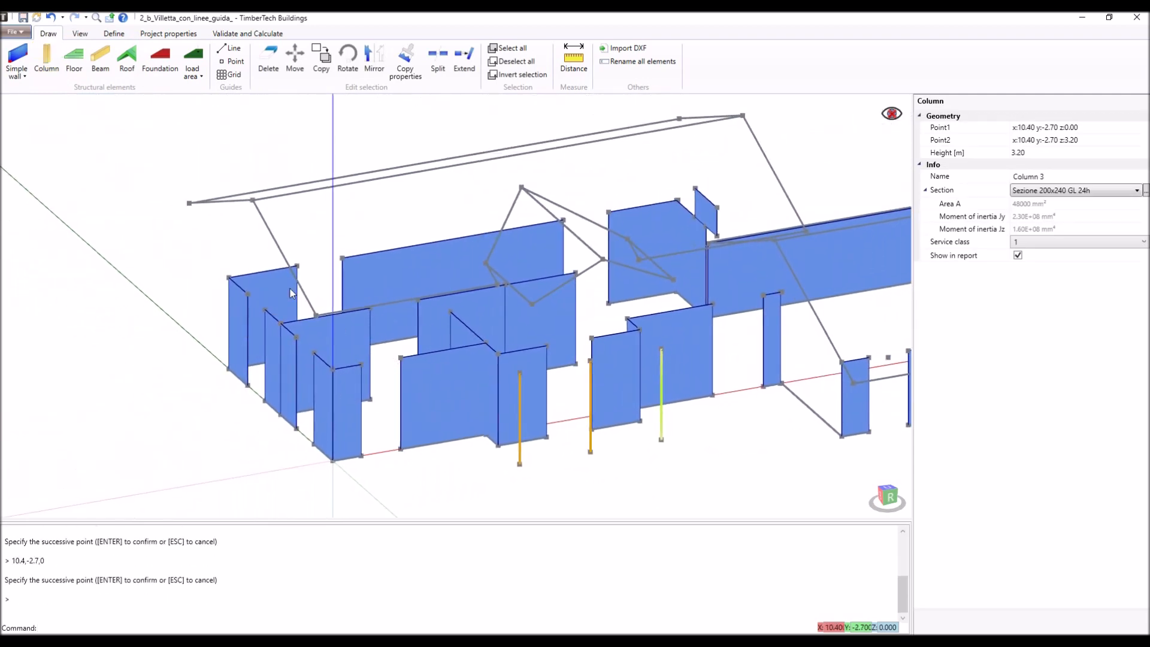
pyautogui.click(100, 58)
pyautogui.scroll(3, 217, 293)
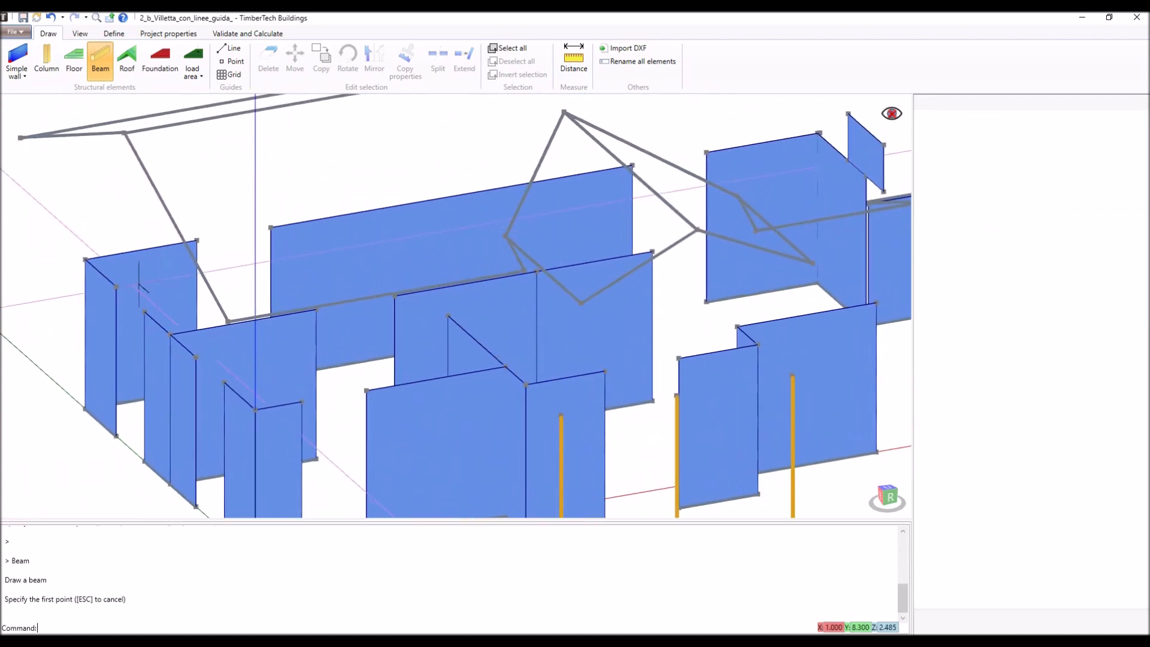
pyautogui.click(116, 287)
pyautogui.click(144, 311)
pyautogui.press('Return')
# - Draw a beam over the second Y axis opening from 0,2.9,3.2 to 0,1.5,3.2 and start another beam at 1,0,3.2
pyautogui.click(196, 358)
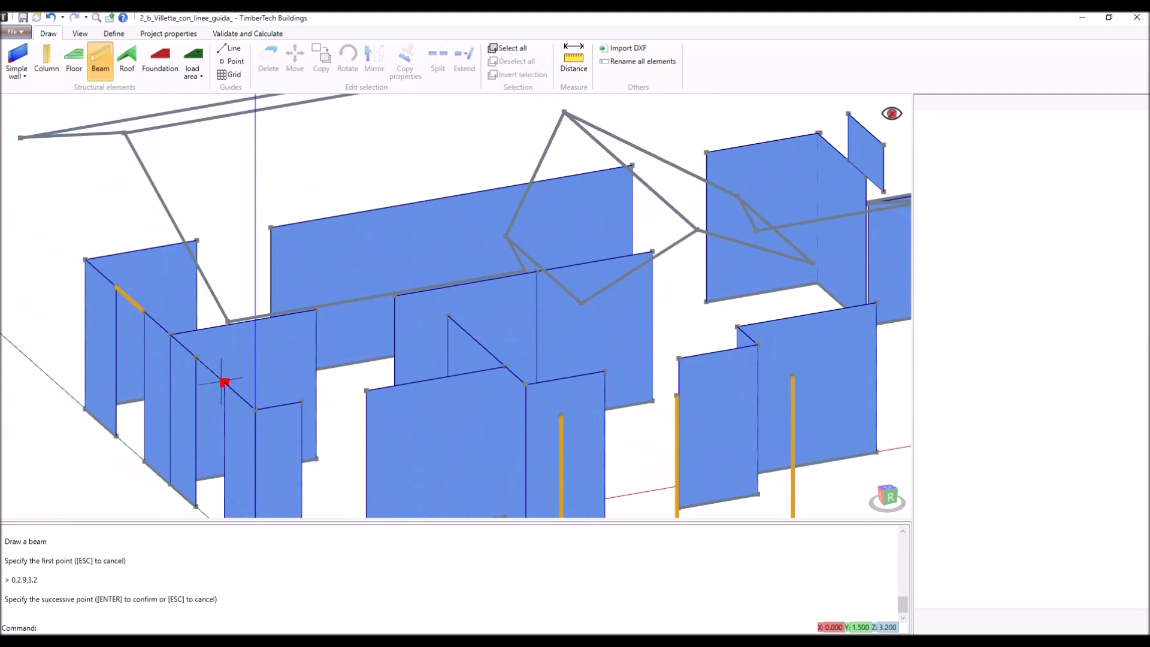
pyautogui.click(223, 381)
pyautogui.press('Return')
pyautogui.press('Return')
pyautogui.click(302, 401)
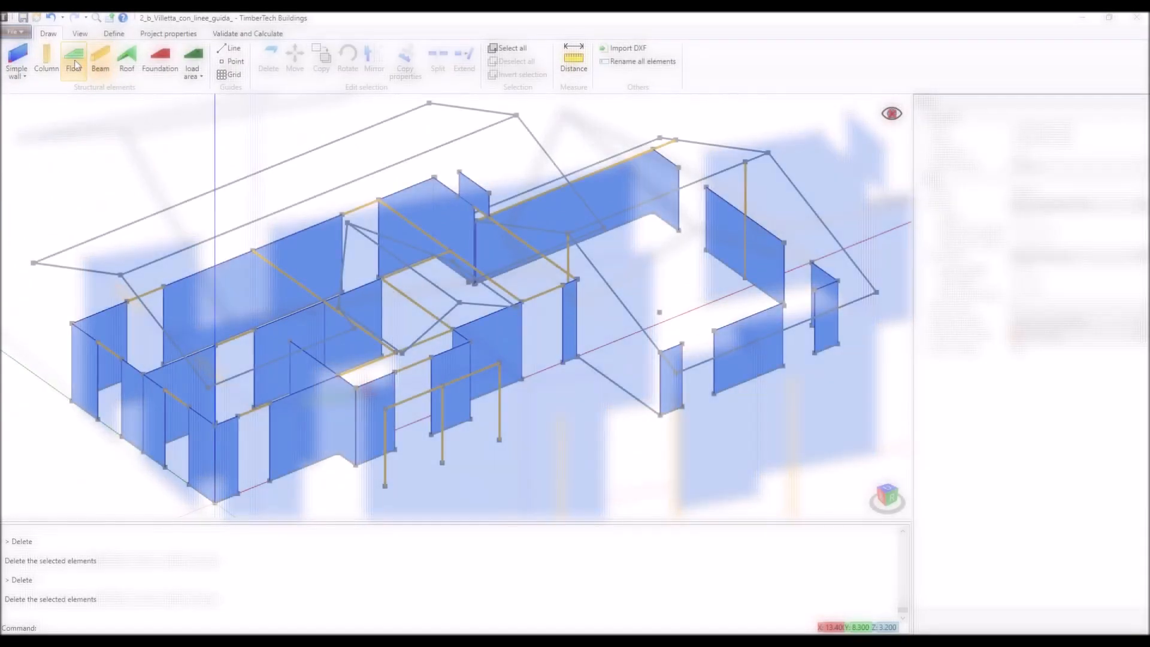
# - Draw the narrow floor strip at 3.2 m from the rear beam end through 13.4,0,3.2 and 15.85,0,3.2 to 15.8,8.3,3.2
pyautogui.click(74, 63)
pyautogui.click(378, 198)
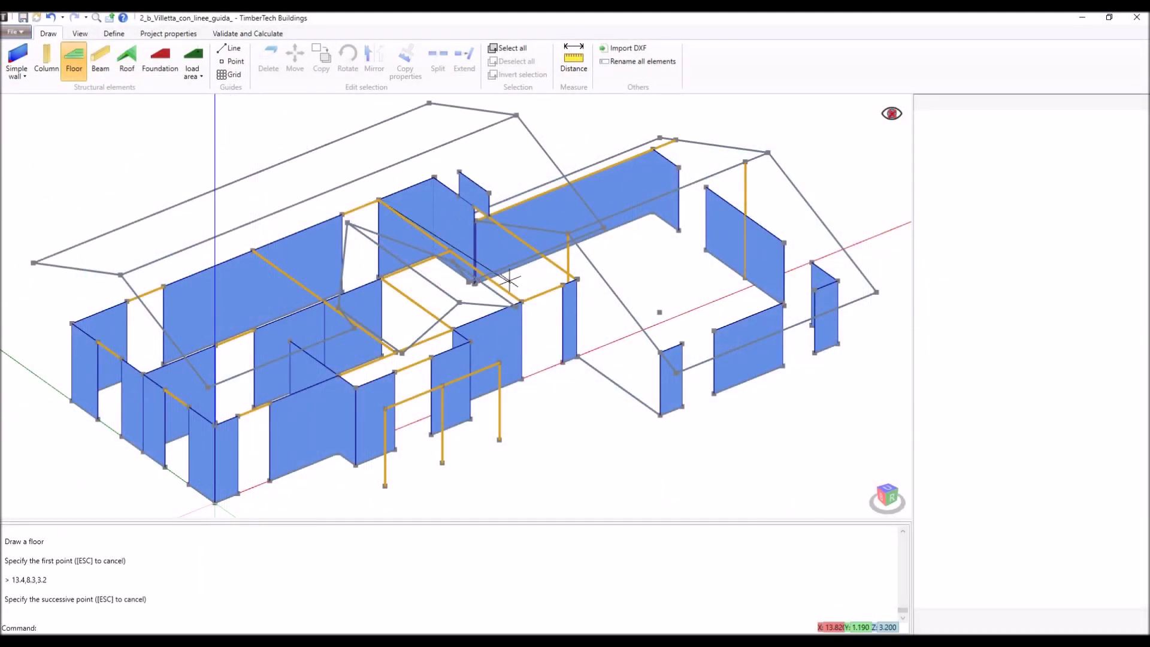
pyautogui.click(522, 301)
pyautogui.click(578, 280)
pyautogui.click(434, 178)
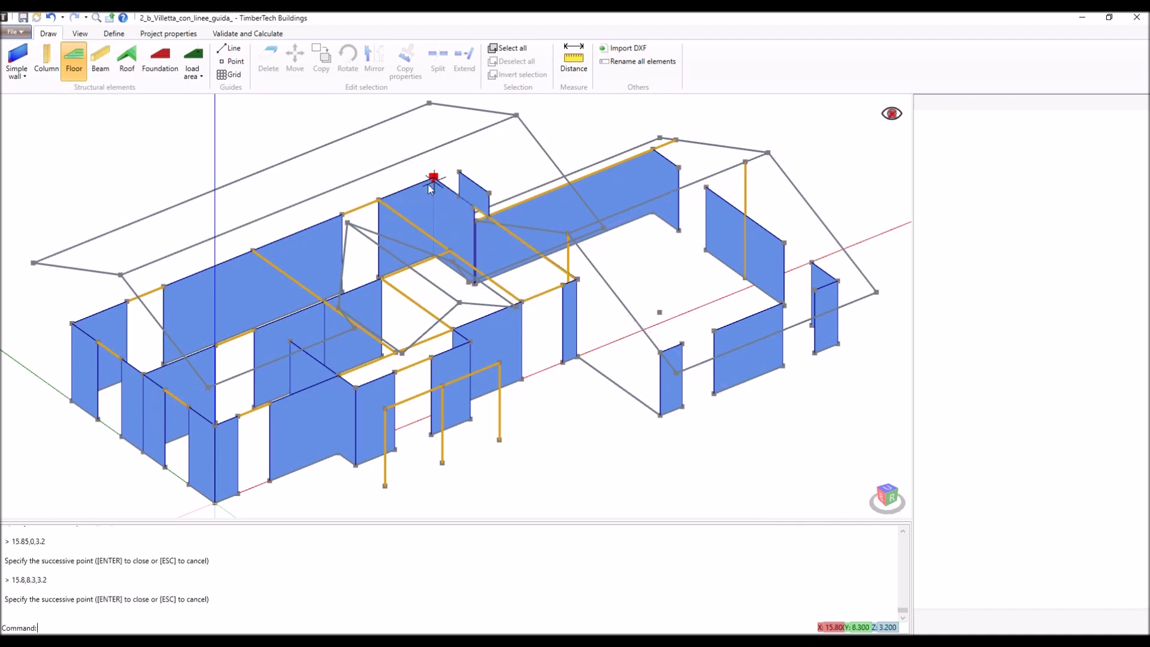
pyautogui.press('Return')
pyautogui.press('Return')
# - Draw the main floor at 3.2 m, adjoining the floor strip and extending over the porch through 0,0, 5.4,0, 5.4,-2.7, 10.4,-2.7, 10.4,0 and 13.4,0
pyautogui.click(377, 199)
pyautogui.click(72, 322)
pyautogui.click(216, 423)
pyautogui.click(385, 408)
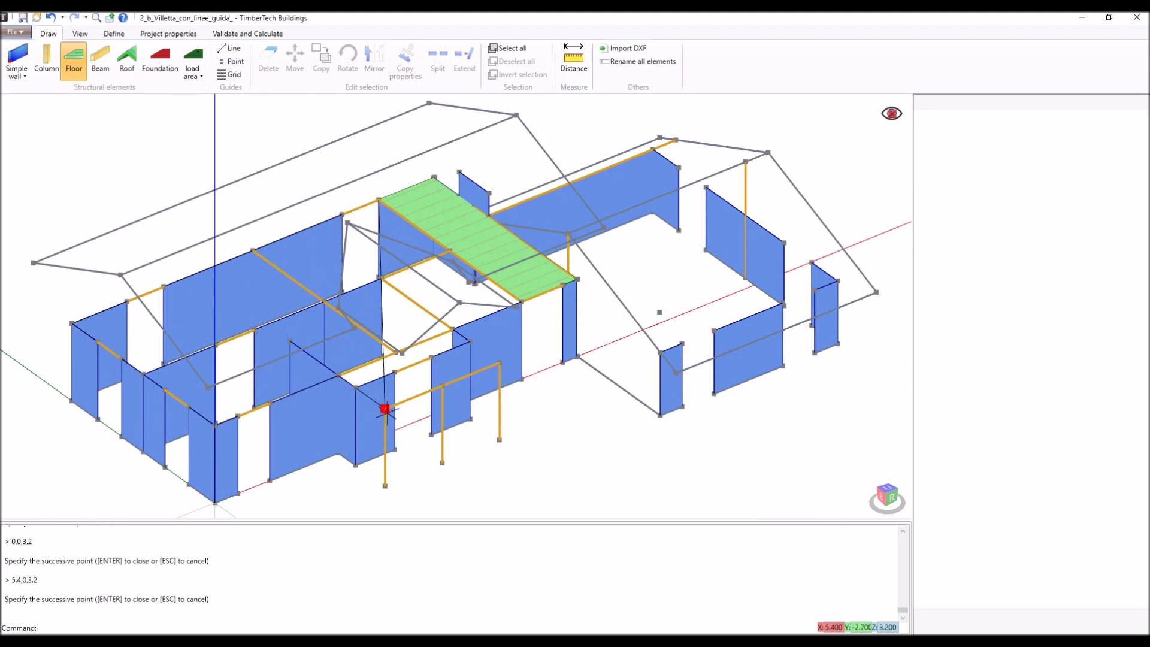
pyautogui.click(499, 363)
pyautogui.click(454, 330)
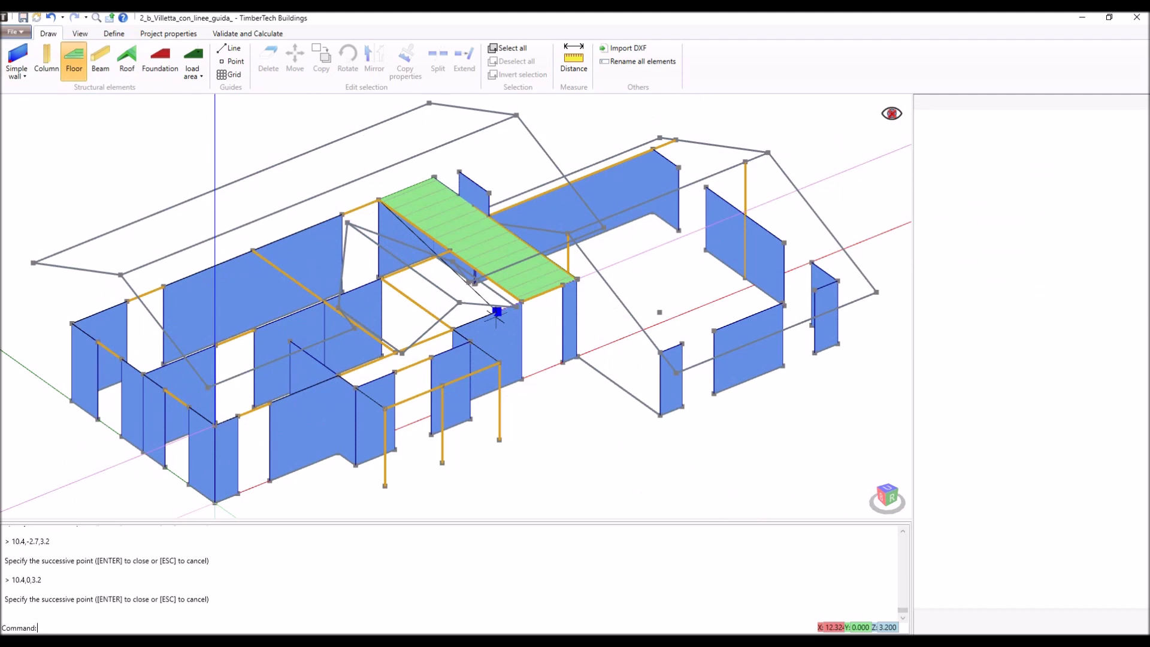
pyautogui.click(522, 301)
pyautogui.press('Return')
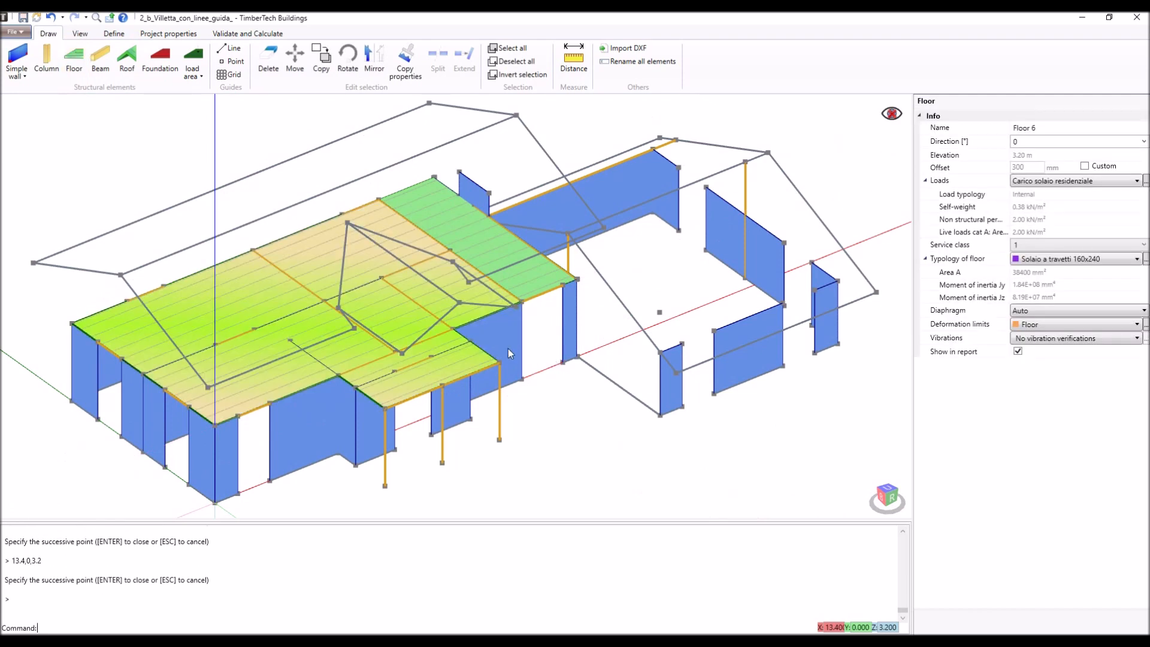
# - Set the main floor's joist direction to 90°
pyautogui.click(1025, 142)
pyautogui.write('90')
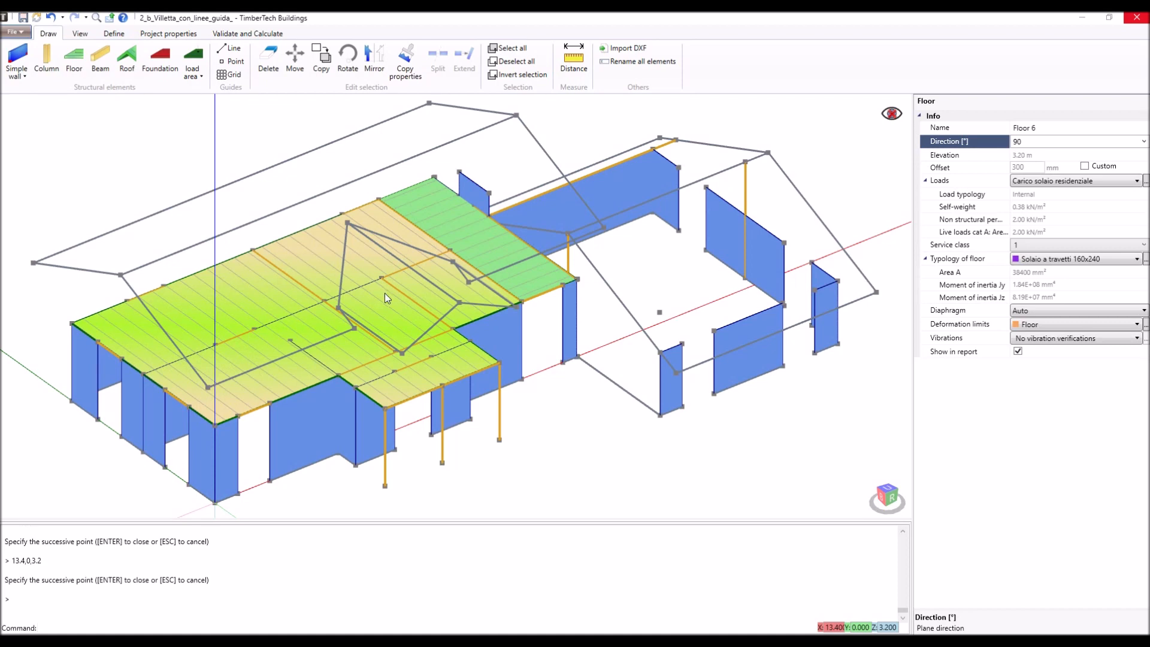
# - Draw upper-storey walls from 0,8.3,3.2 to 0,6.8,3.2 and from 0,5.4,3.2 to 0,2.9,3.2, and start the adjoining wall beyond the second opening
pyautogui.click(22, 51)
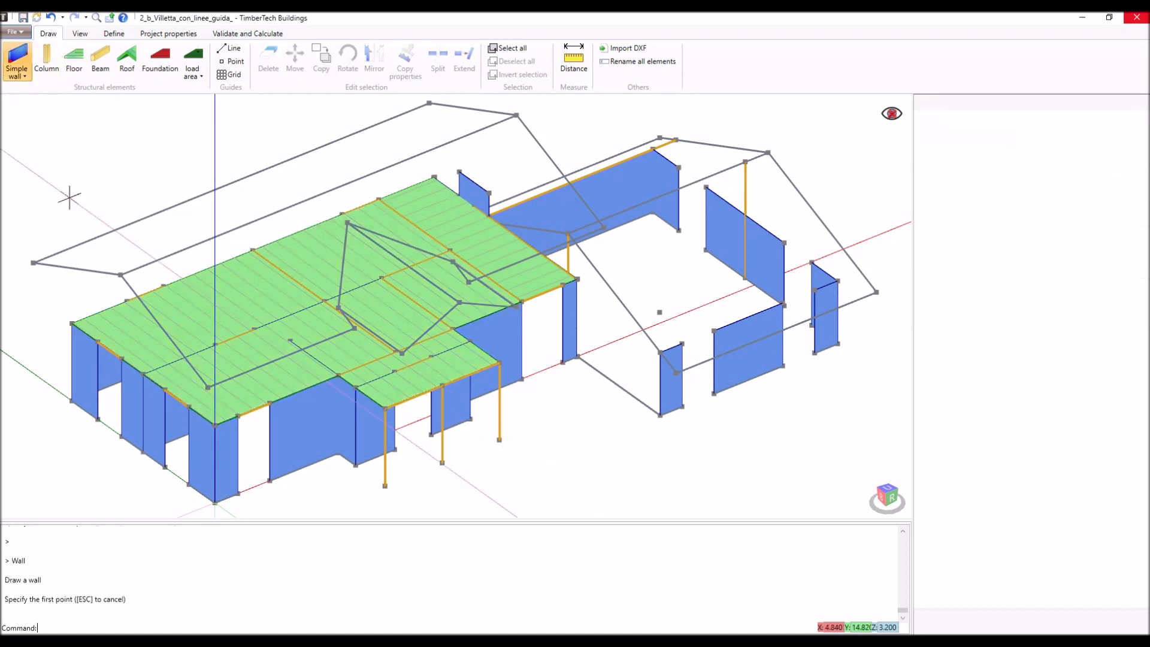
pyautogui.click(60, 316)
pyautogui.click(98, 331)
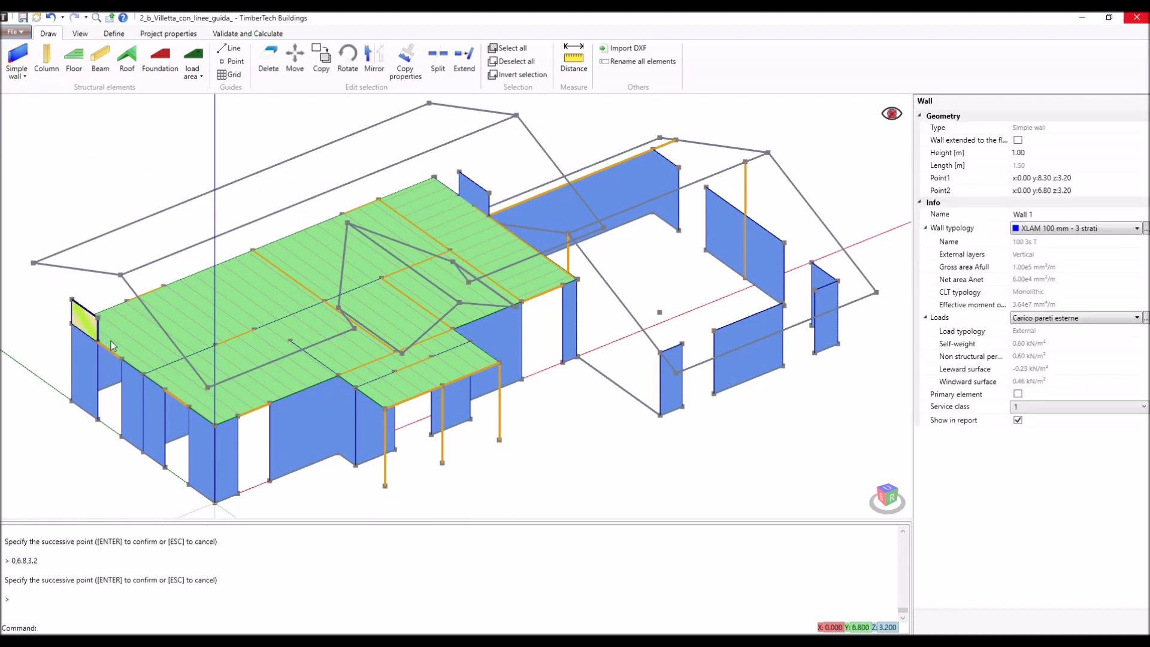
pyautogui.press('Return')
pyautogui.click(120, 354)
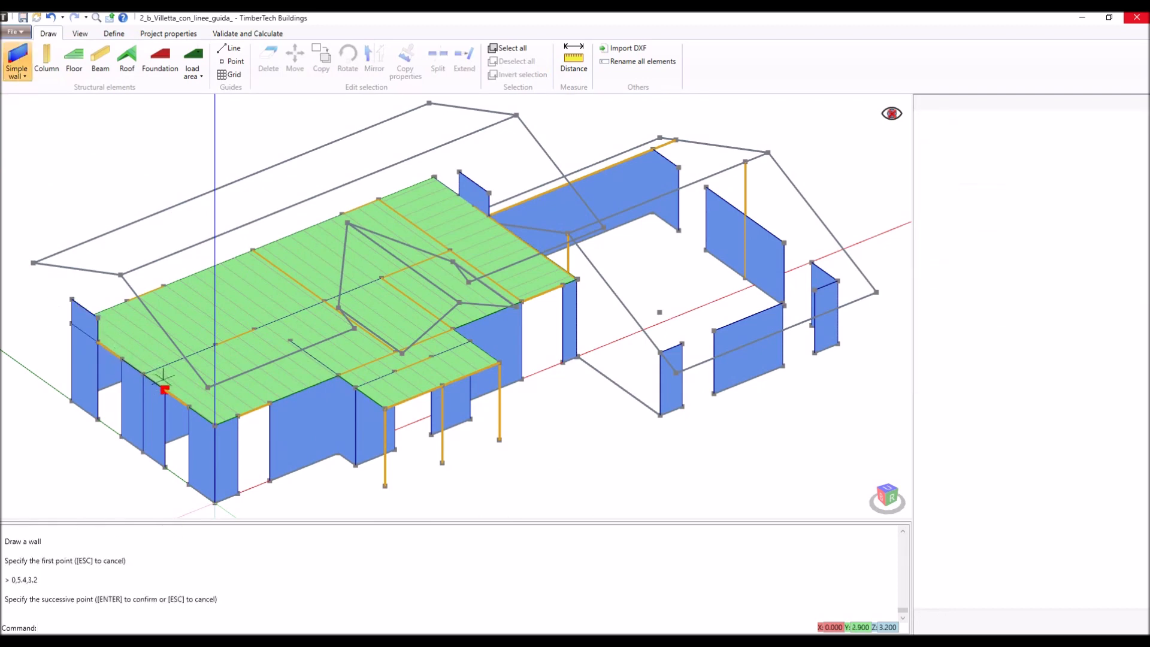
pyautogui.click(164, 387)
pyautogui.press('Return')
pyautogui.click(189, 405)
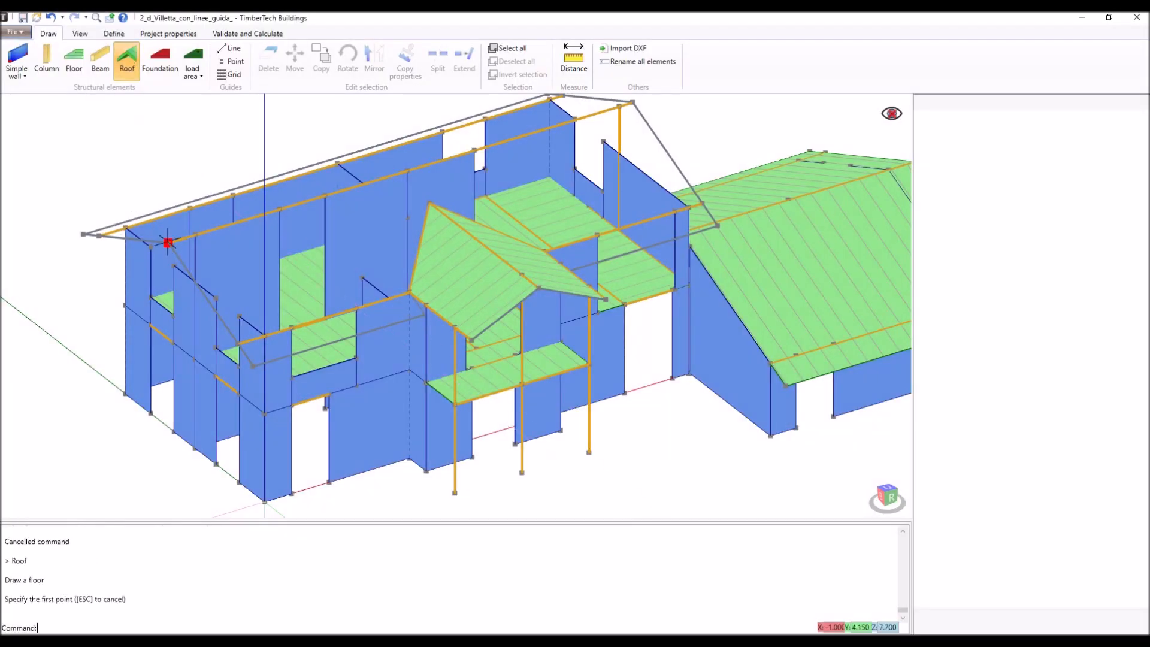
# - Draw the main roof's front slope around the porch roof, passing through 10.4,0,6 and 10.4,-0.921,5.623 and ending at the ridge at 16.3,4.15,7.7
pyautogui.click(237, 364)
pyautogui.click(250, 361)
pyautogui.scroll(4, 336, 360)
pyautogui.click(381, 281)
pyautogui.click(388, 289)
pyautogui.click(415, 142)
pyautogui.moveTo(552, 244); pyautogui.dragTo(402, 297, button='middle')
pyautogui.click(453, 262)
pyautogui.click(435, 297)
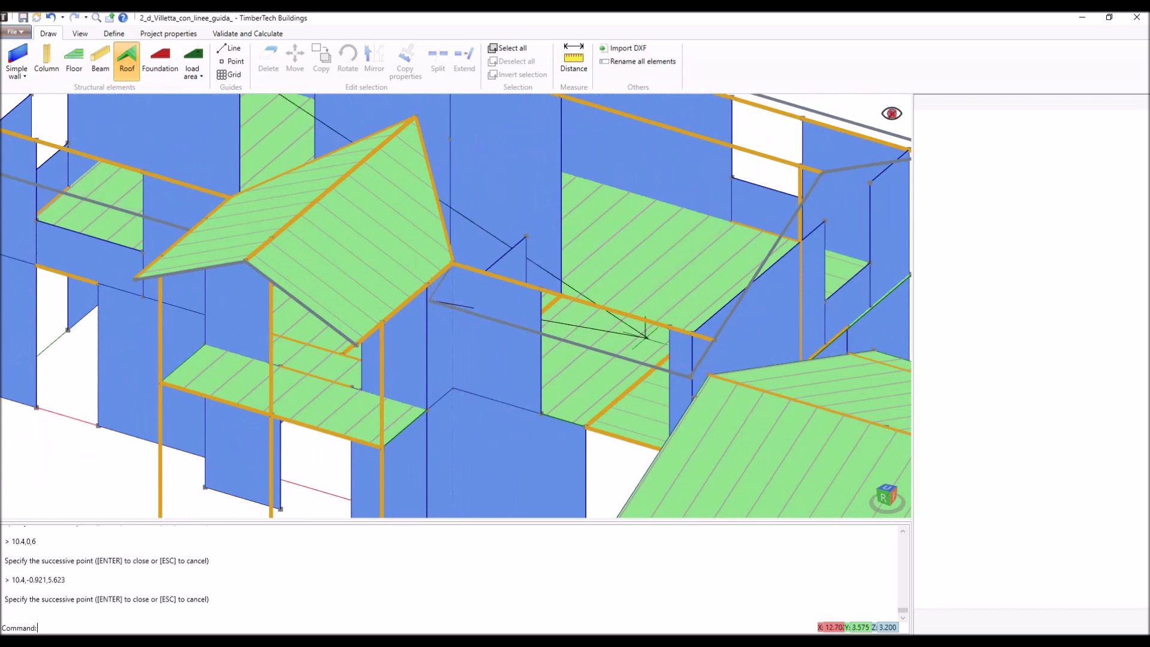
pyautogui.click(690, 376)
pyautogui.click(823, 173)
pyautogui.press('Return')
# - Set the front roof slope's joist direction to 90°
pyautogui.scroll(-3, 760, 240)
pyautogui.click(1026, 141)
pyautogui.write('90')
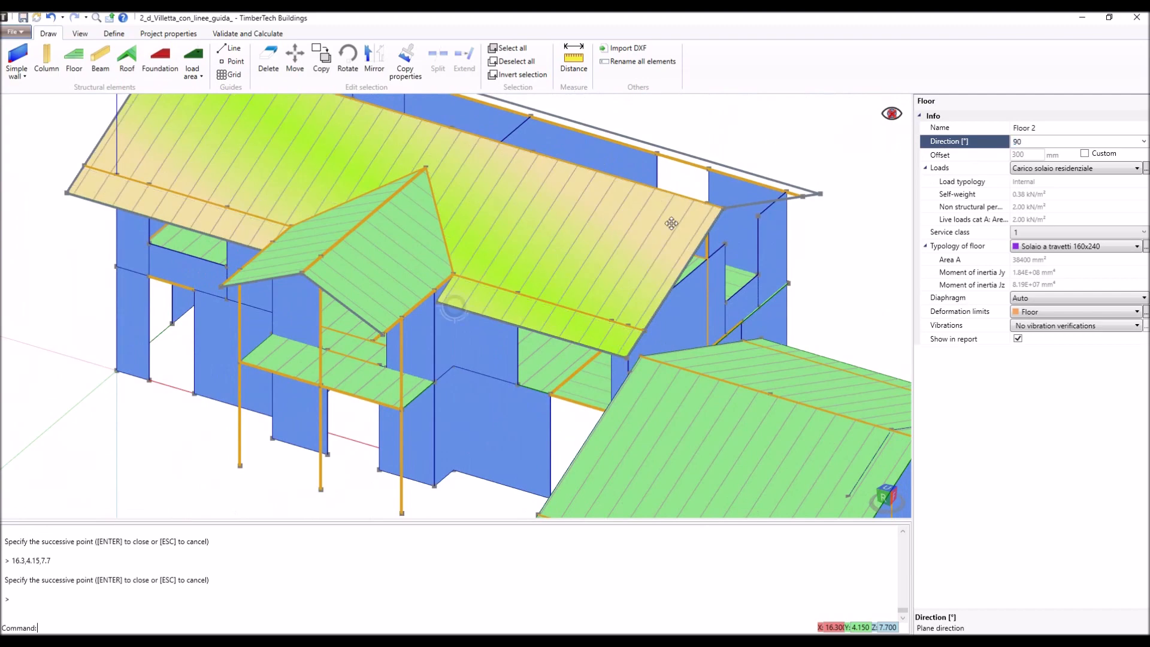
# - Start the Roof command for the main roof's open rear slope
pyautogui.moveTo(671, 223); pyautogui.dragTo(531, 234, button='middle')
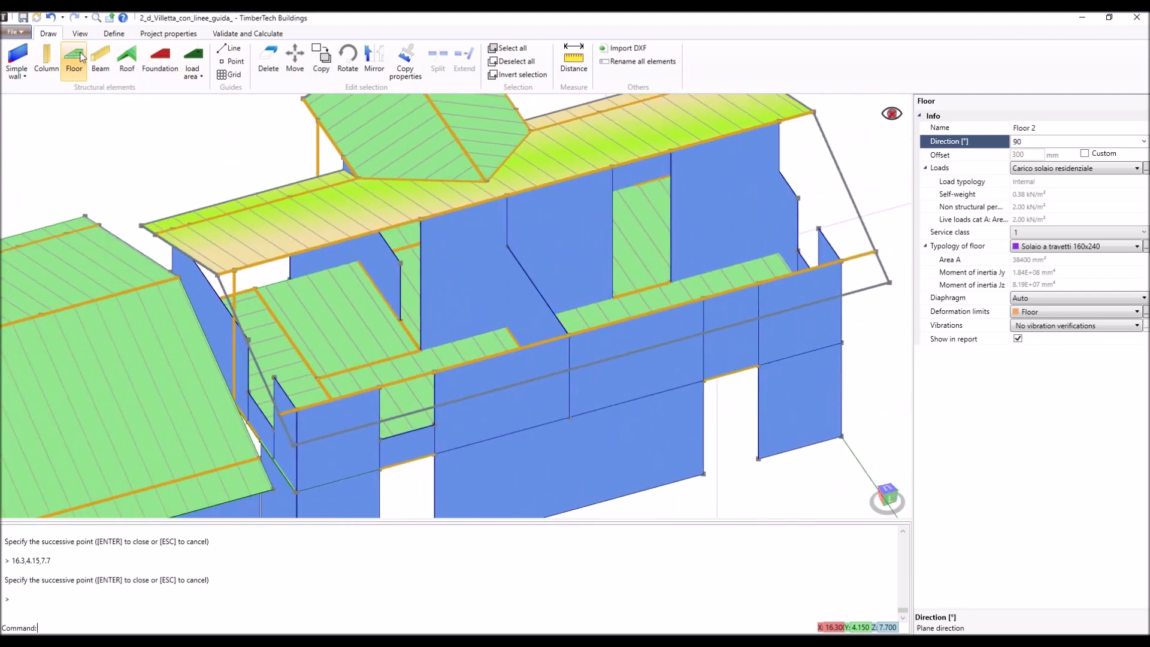
pyautogui.click(127, 60)
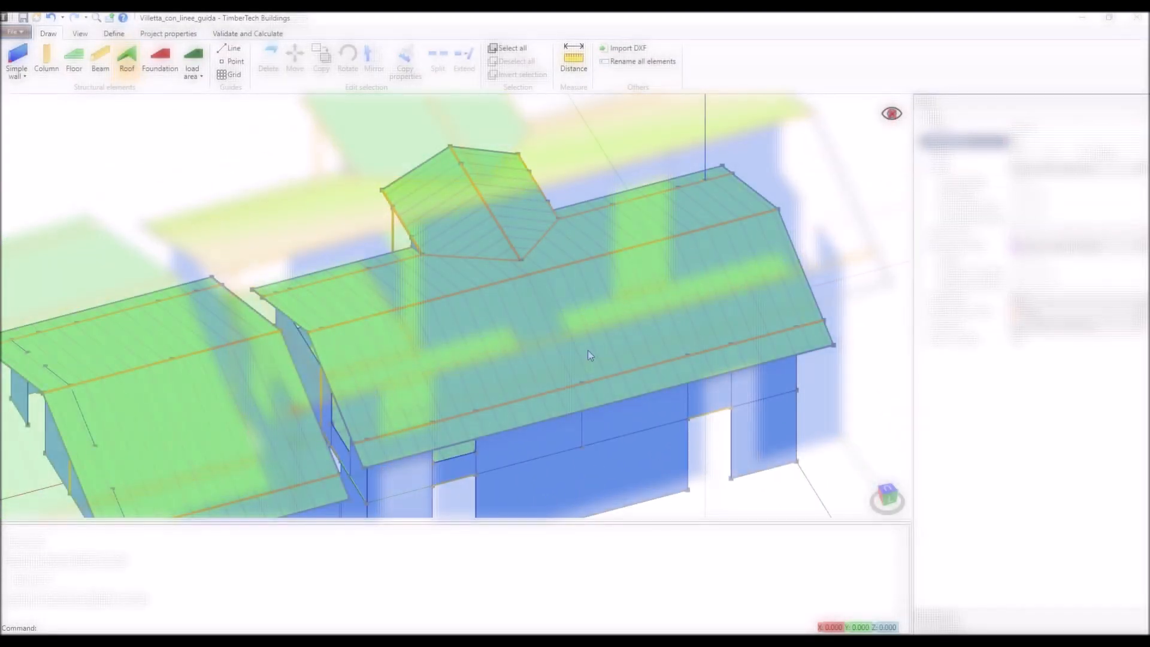
# - View the house from its gable side and filter the floor elements out of the display
pyautogui.moveTo(609, 350); pyautogui.dragTo(477, 308, button='middle')
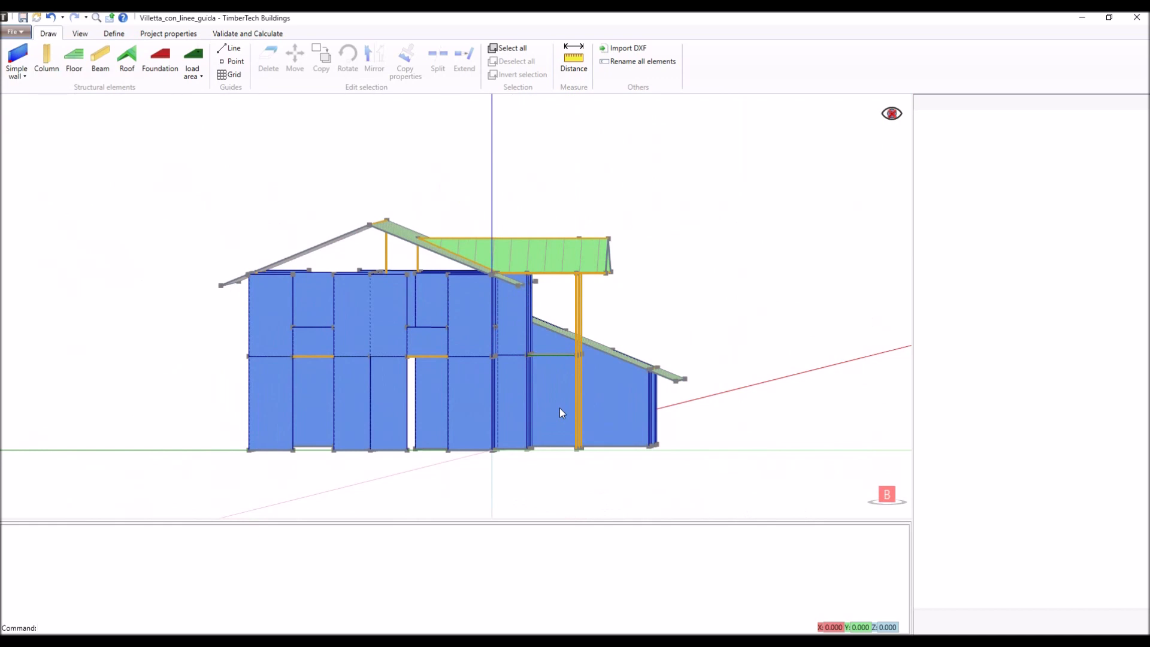
pyautogui.moveTo(559, 408); pyautogui.dragTo(577, 346, button='middle')
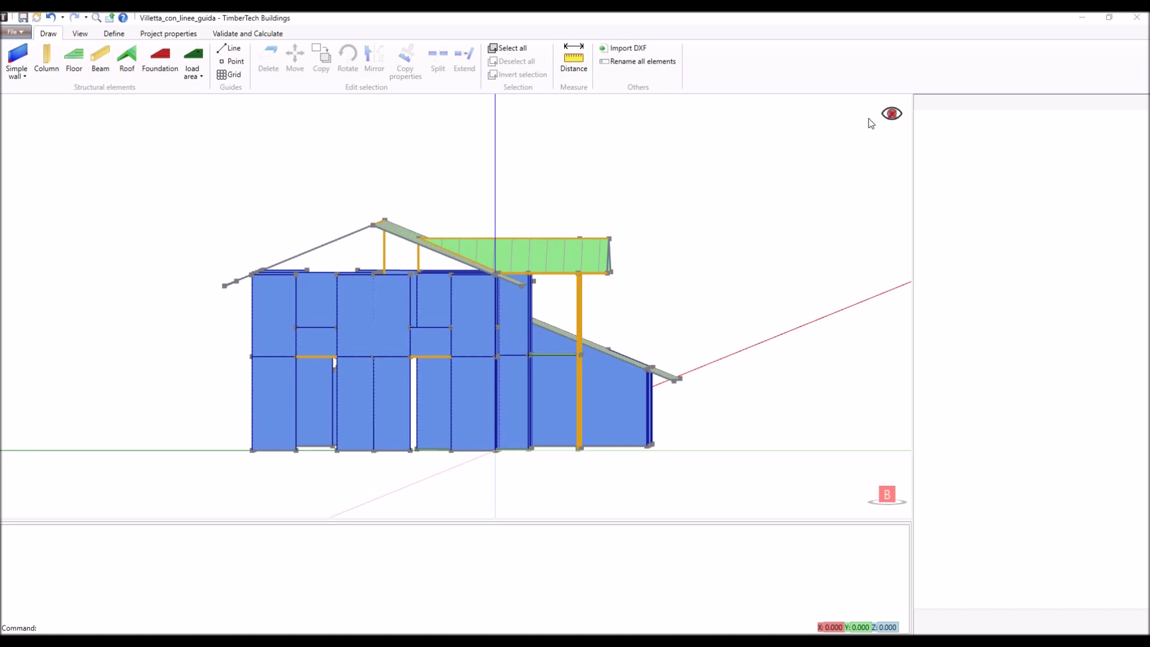
pyautogui.click(890, 113)
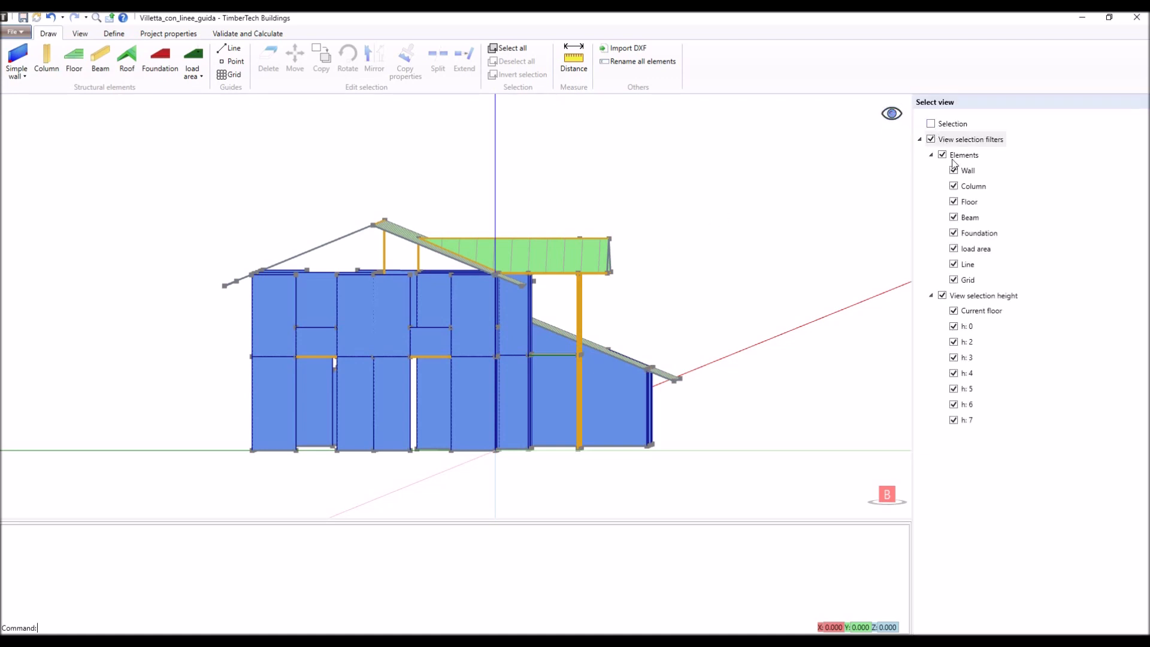
pyautogui.click(953, 202)
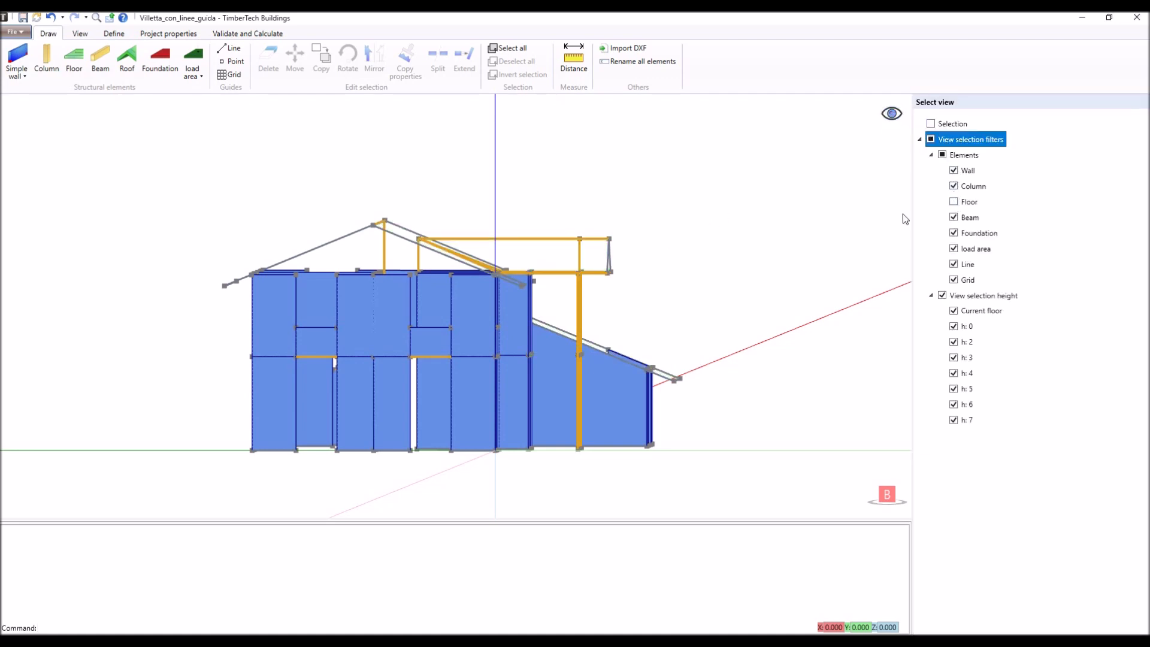
# - Select all upper-storey walls, enable Wall extended to the floor for them, and restore the display of all elements
pyautogui.moveTo(556, 287); pyautogui.dragTo(166, 251)
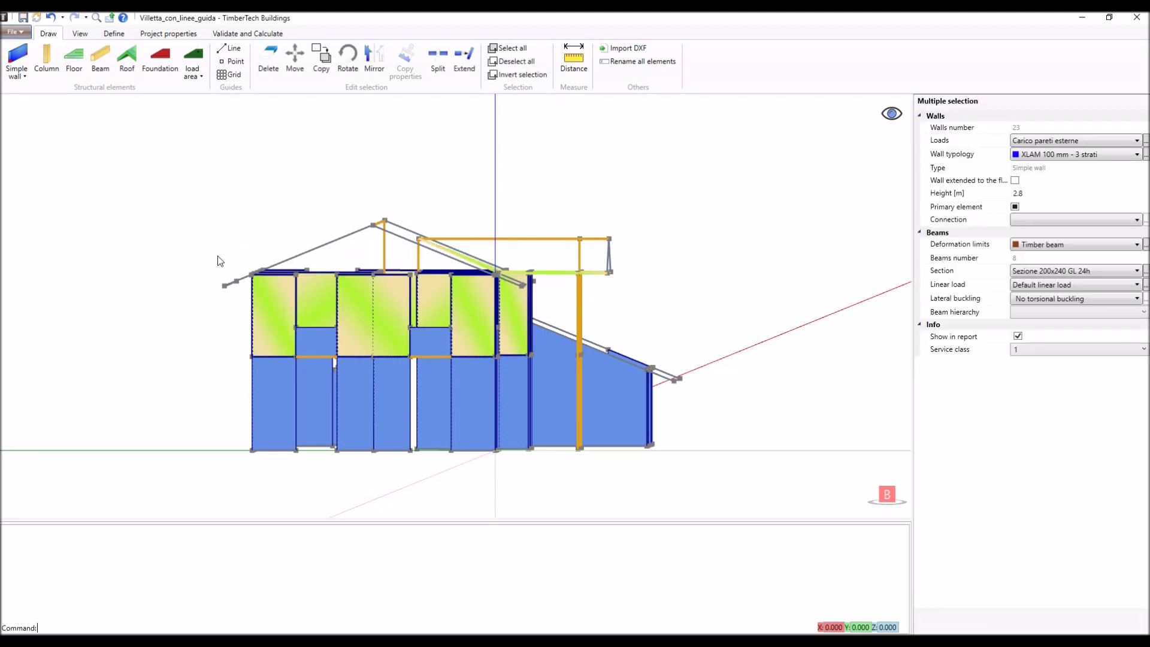
pyautogui.click(1016, 181)
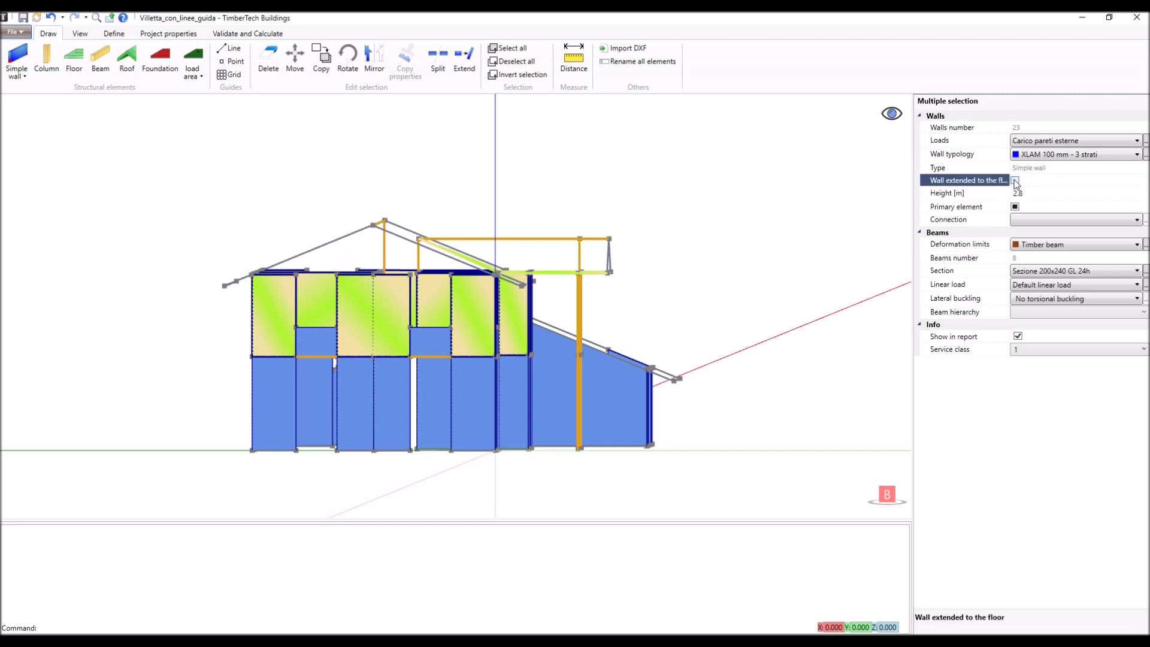
pyautogui.click(1016, 182)
pyautogui.moveTo(719, 204); pyautogui.dragTo(668, 241, button='middle')
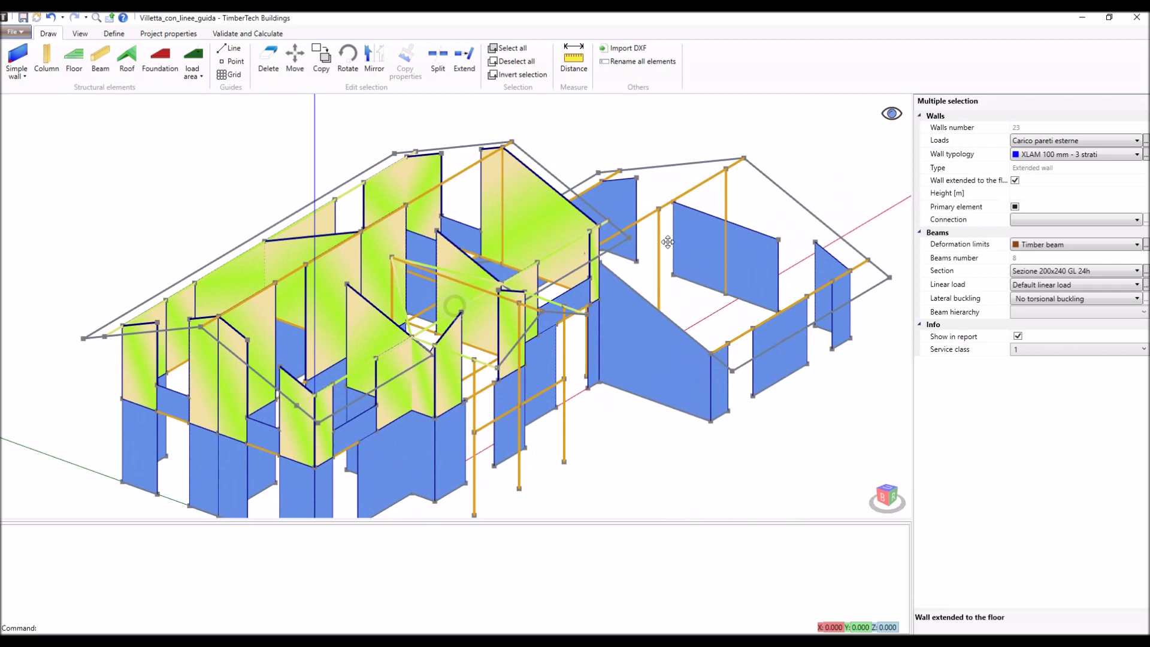
pyautogui.scroll(-2, 667, 252)
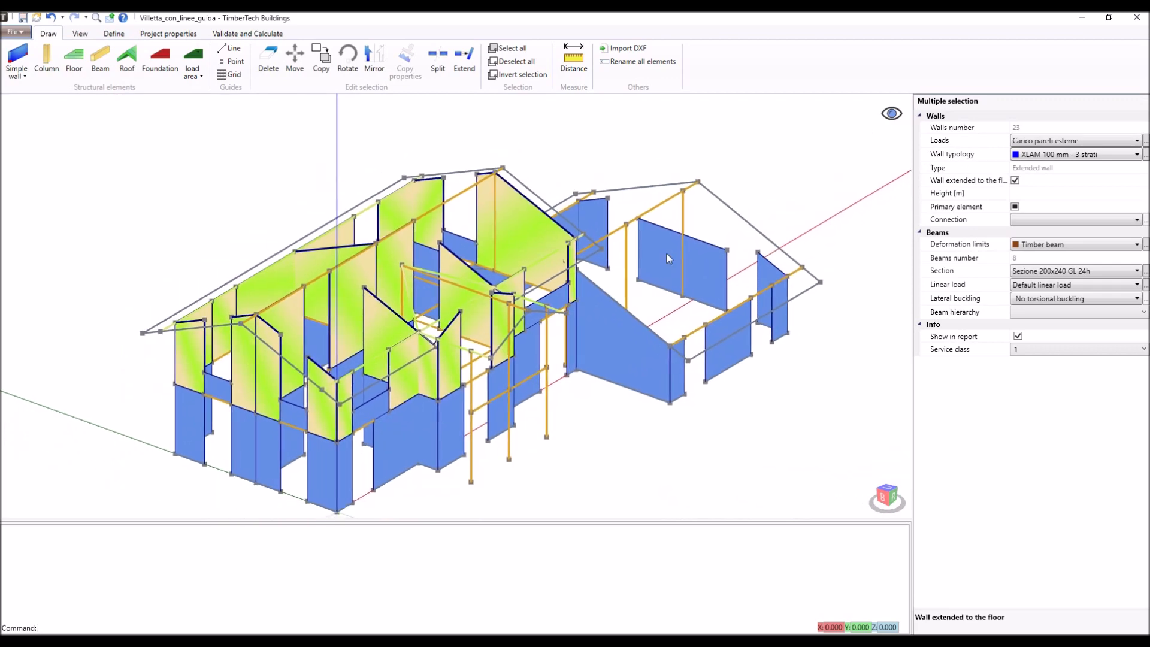
pyautogui.click(743, 183)
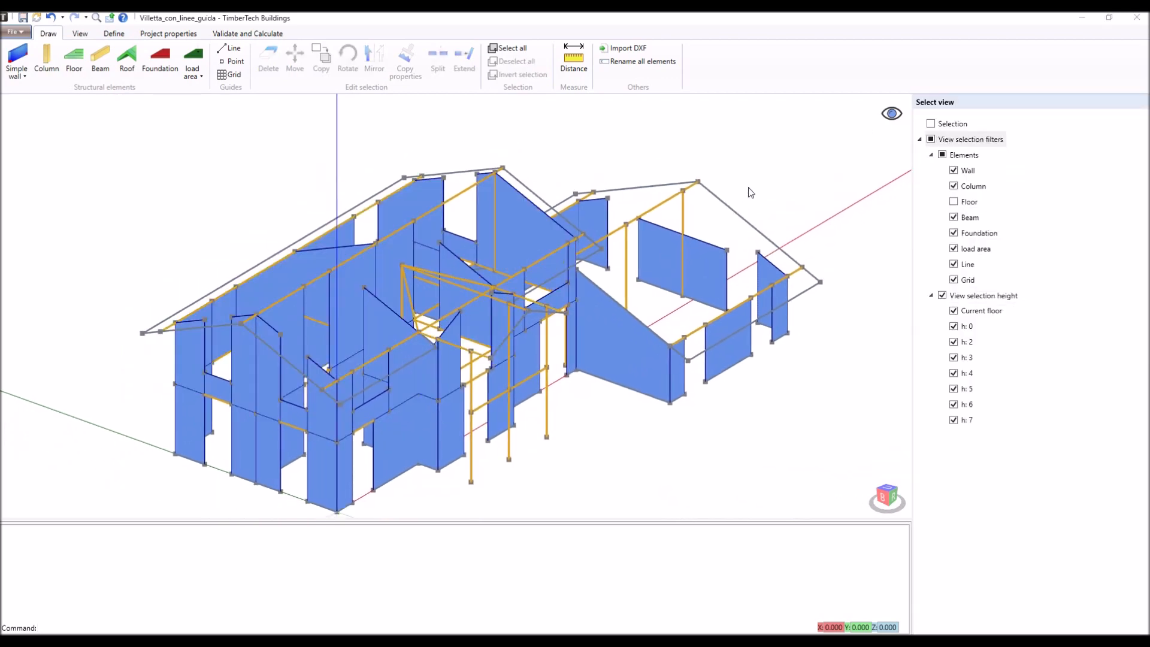
pyautogui.click(892, 114)
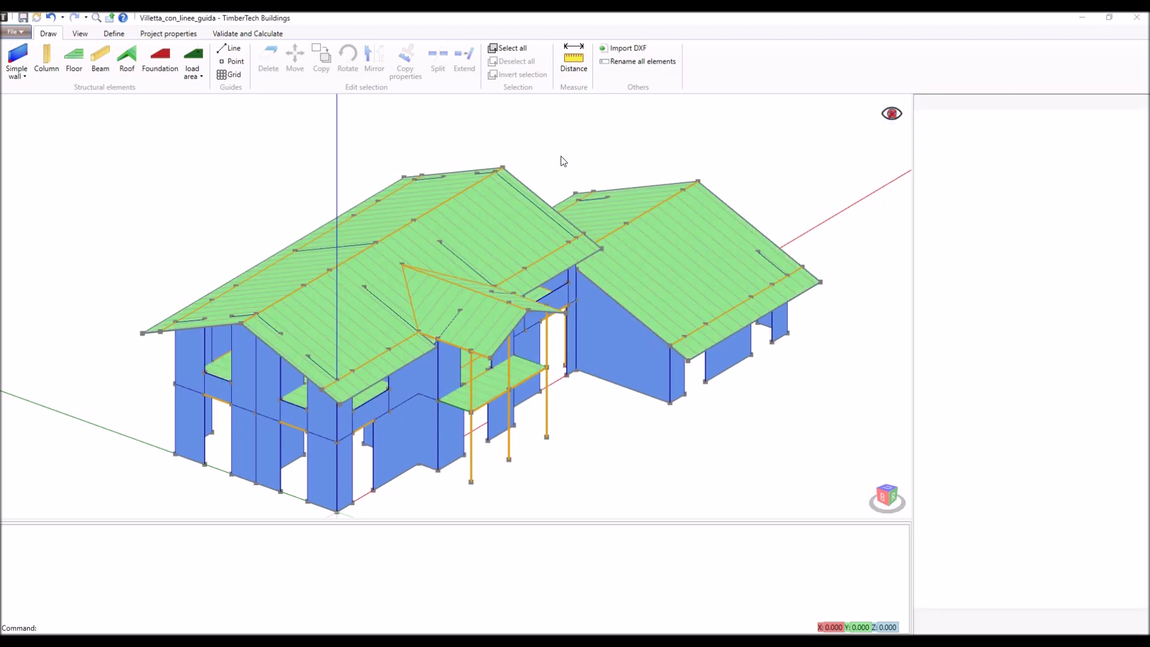
# - Display the model as edges only and return it to the surface display
pyautogui.click(79, 35)
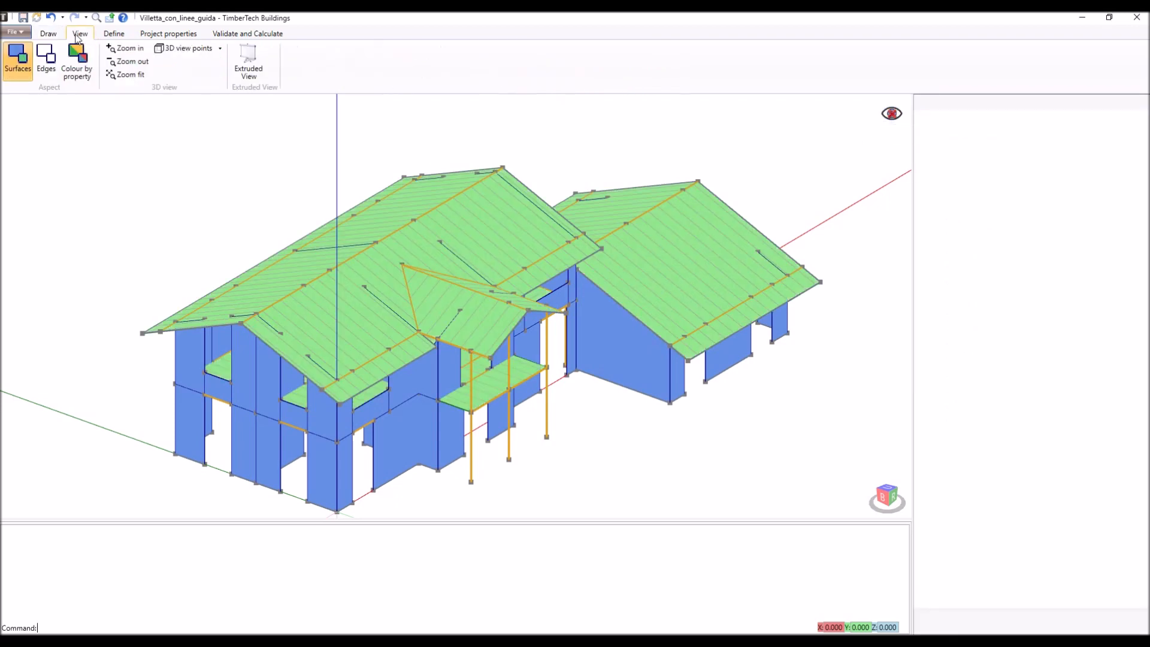
pyautogui.click(47, 62)
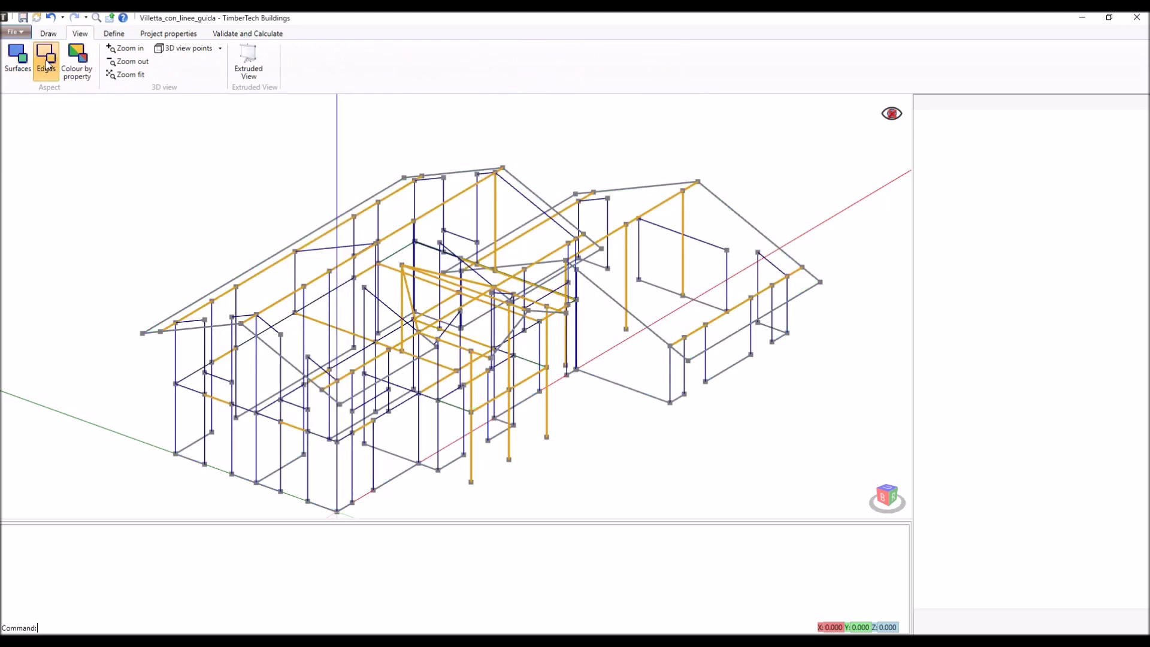
pyautogui.click(21, 60)
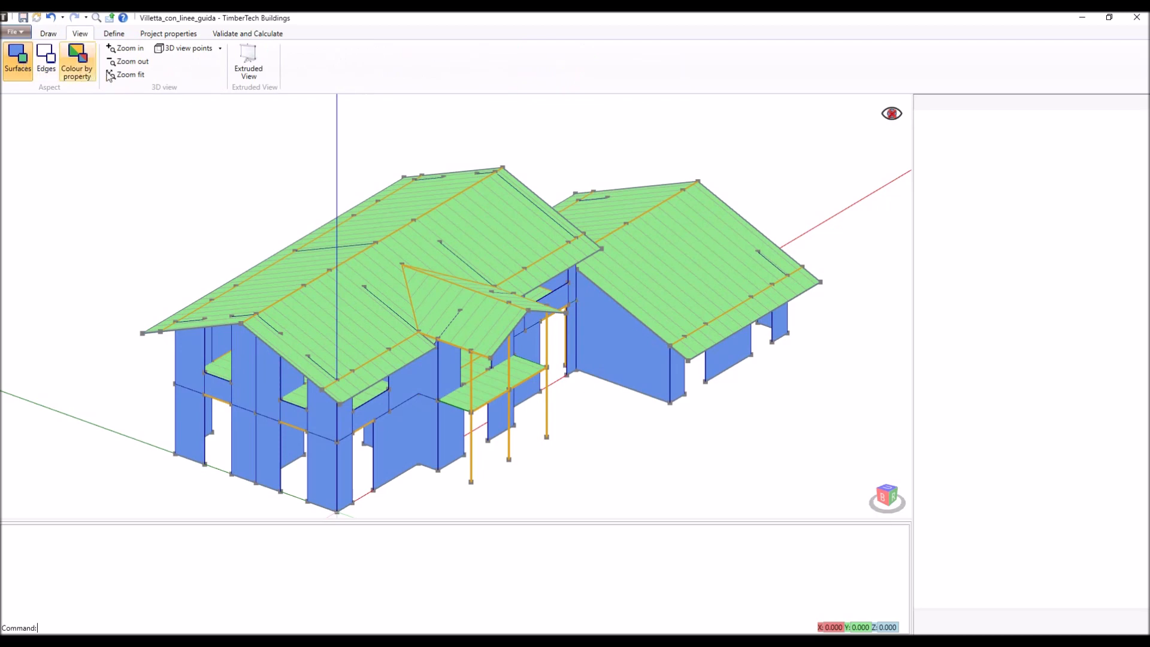
# - Zoom in and out, fit the whole house in the view, and look at it from the rear 3D view point
pyautogui.click(132, 54)
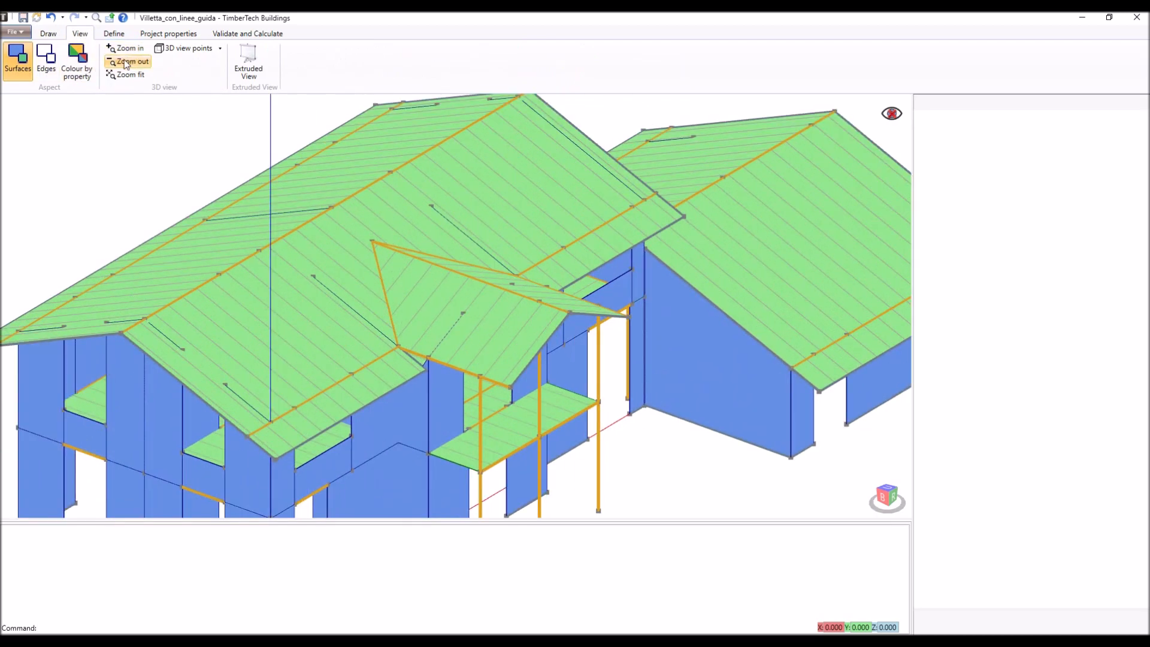
pyautogui.click(128, 62)
pyautogui.click(127, 76)
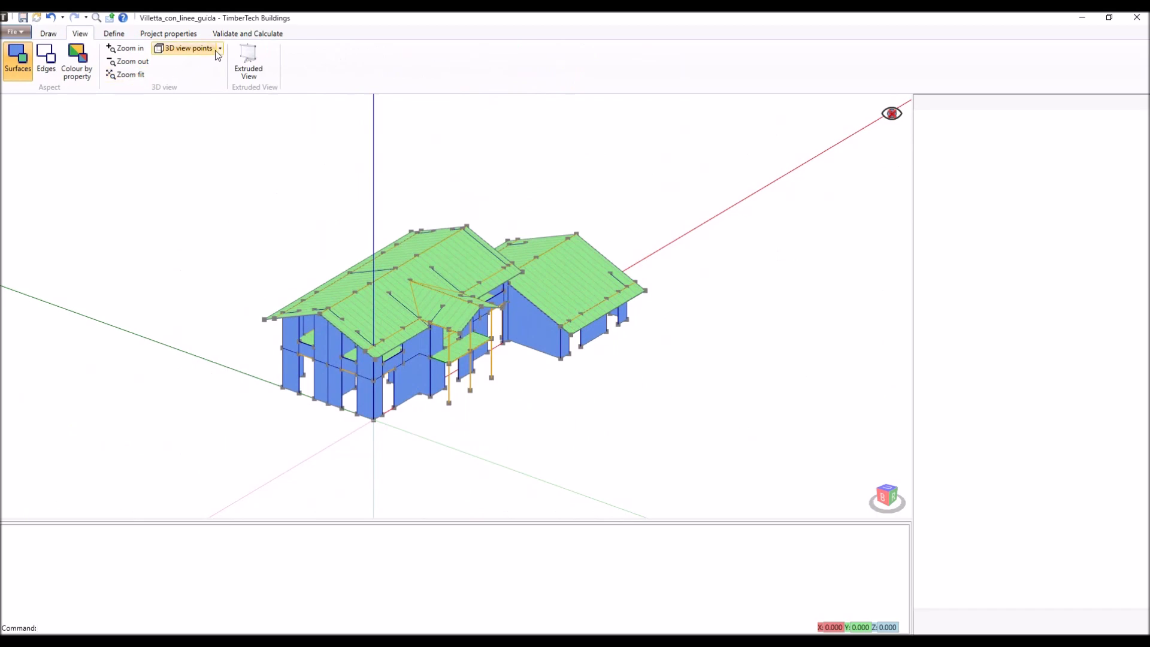
pyautogui.click(198, 49)
pyautogui.click(178, 168)
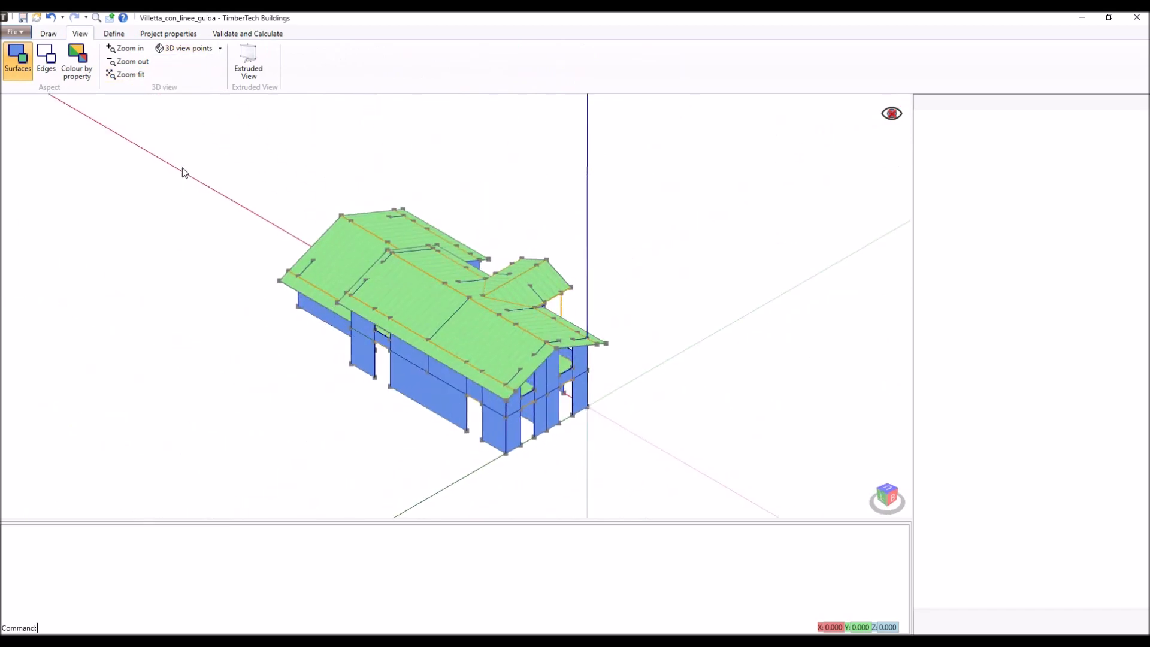
# - Inspect the house from several sides in a maximized Extruded View
pyautogui.click(248, 55)
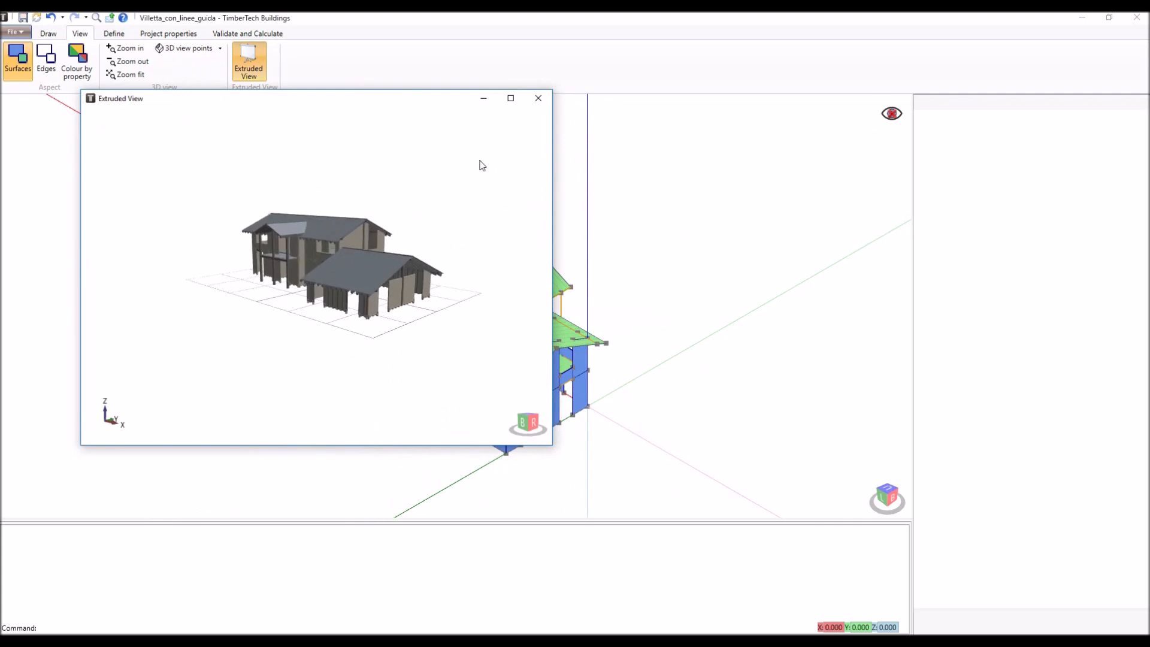
pyautogui.click(515, 105)
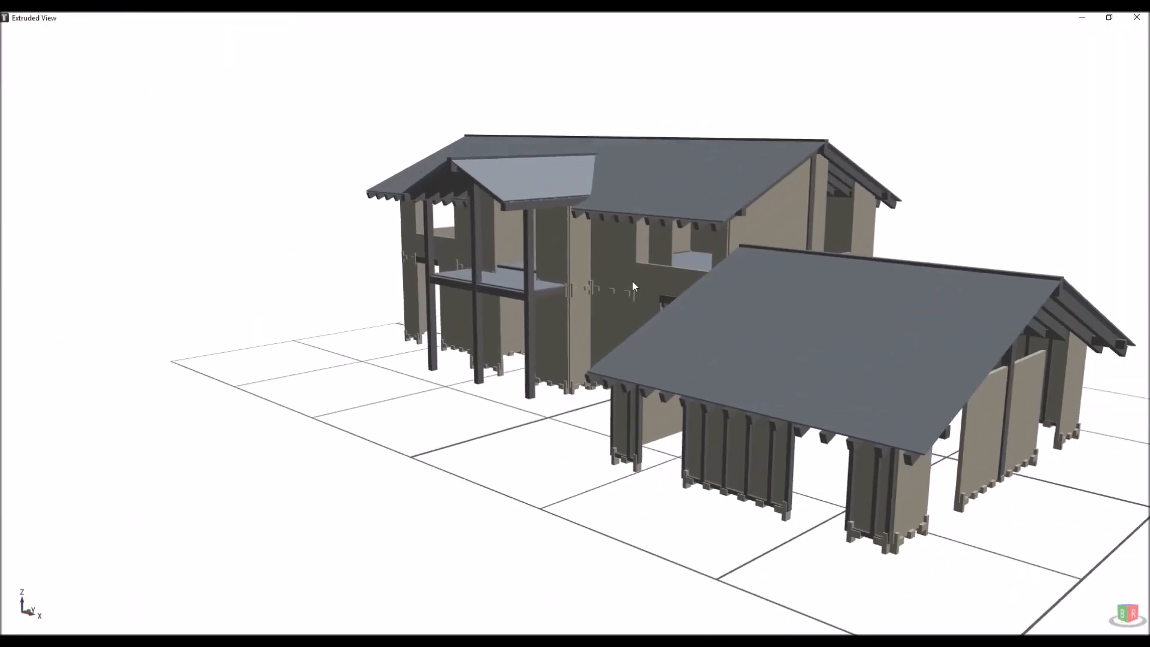
pyautogui.moveTo(686, 296)
pyautogui.mouseDown(button='middle')
pyautogui.moveTo(480, 290)
pyautogui.moveTo(403, 275)
pyautogui.moveTo(357, 243)
pyautogui.mouseUp(button='middle')
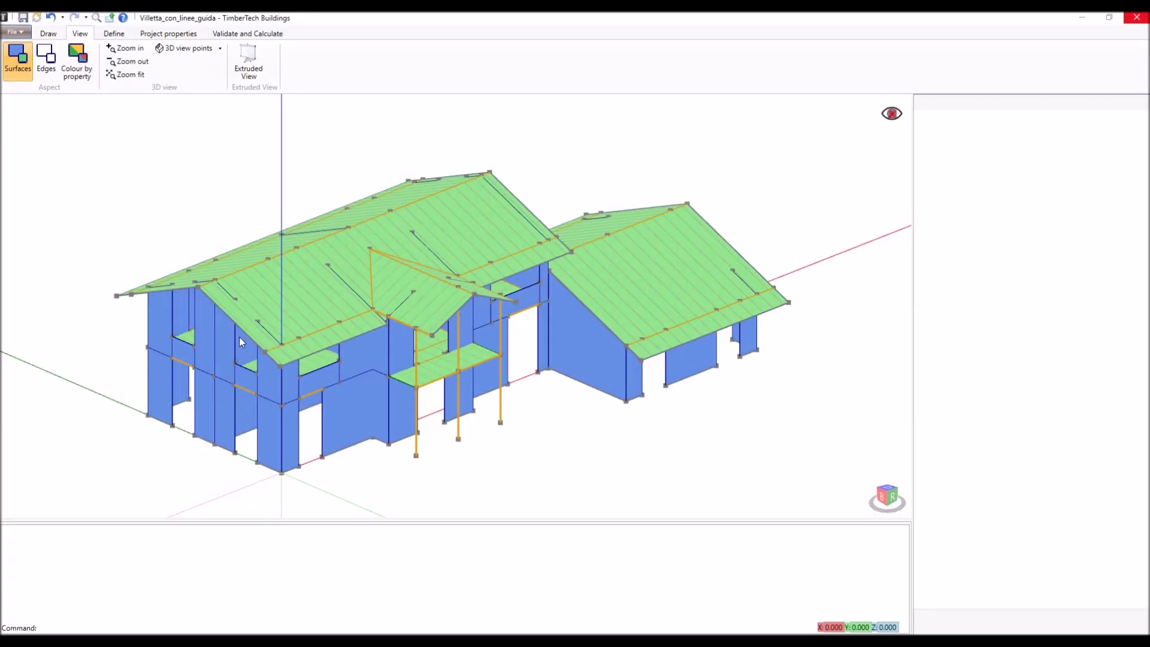
# - Examine the properties of the middle upper-storey wall on the gable end, and delete the newly drawn trial element
pyautogui.click(228, 346)
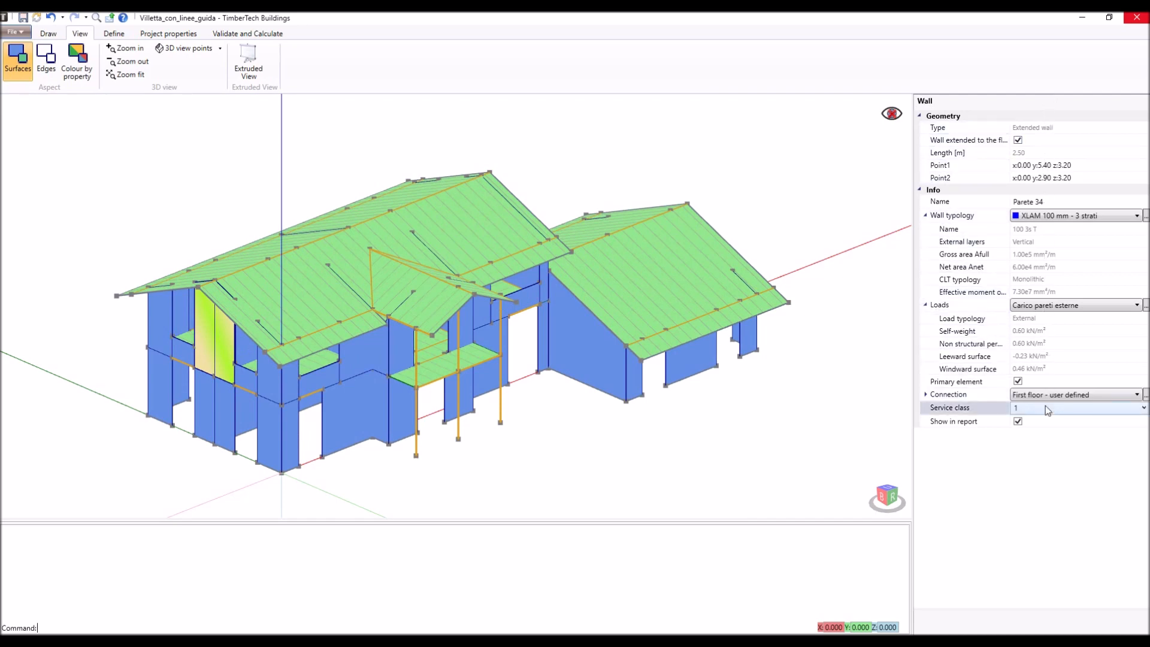
pyautogui.press('Delete')
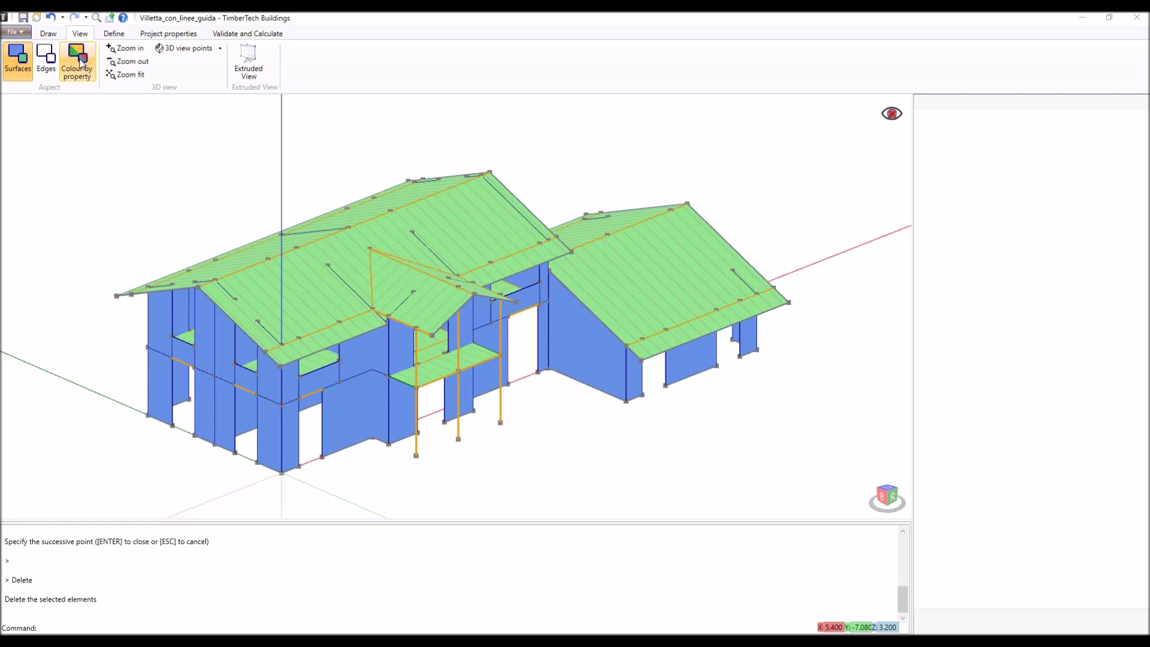
# - Colour the walls by Connection name and examine the colour distribution around the house
pyautogui.click(82, 62)
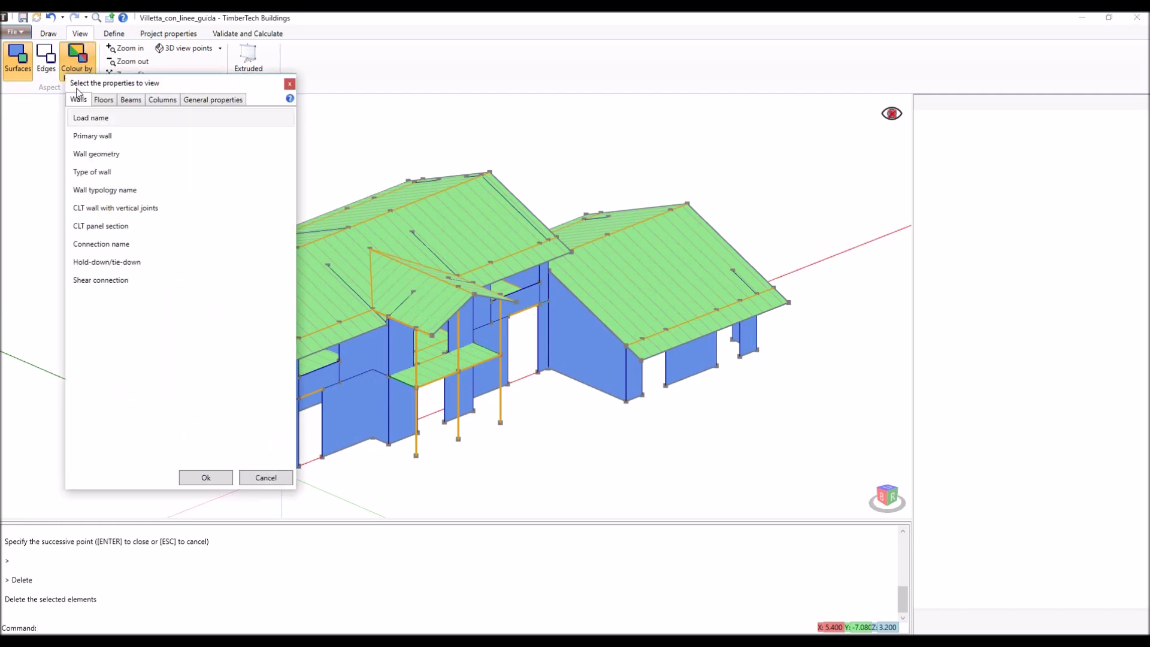
pyautogui.click(89, 244)
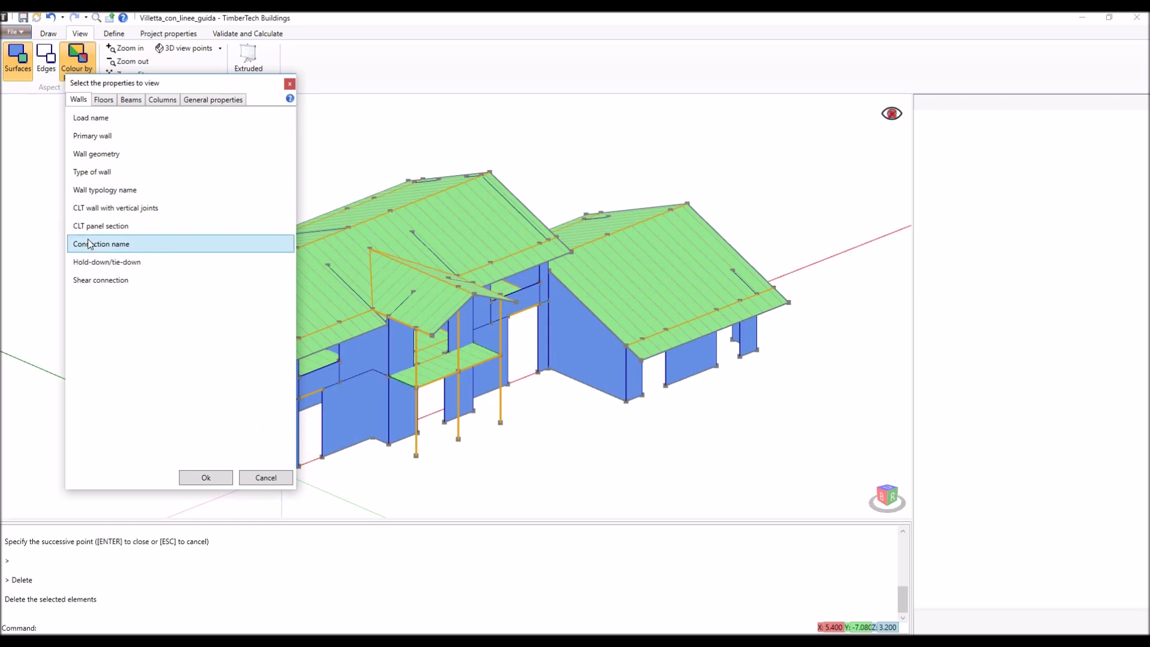
pyautogui.click(205, 478)
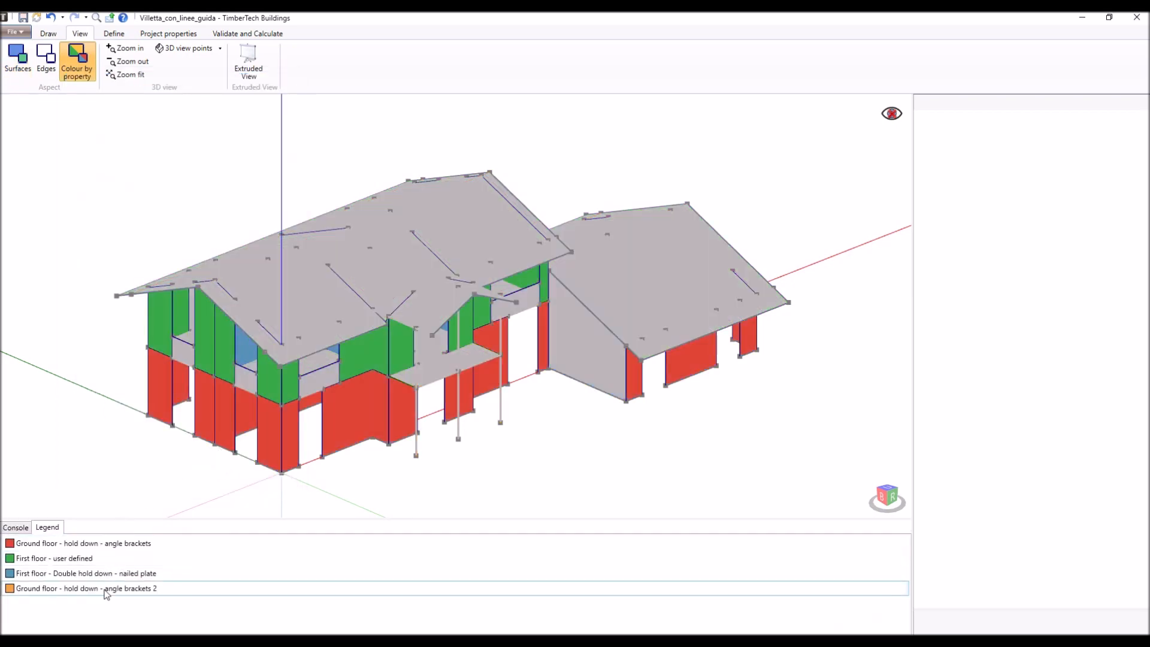
pyautogui.moveTo(238, 380)
pyautogui.mouseDown(button='right')
pyautogui.moveTo(303, 397)
pyautogui.moveTo(368, 381)
pyautogui.moveTo(521, 300)
pyautogui.moveTo(560, 306)
pyautogui.moveTo(656, 355)
pyautogui.moveTo(671, 381)
pyautogui.mouseUp(button='right')
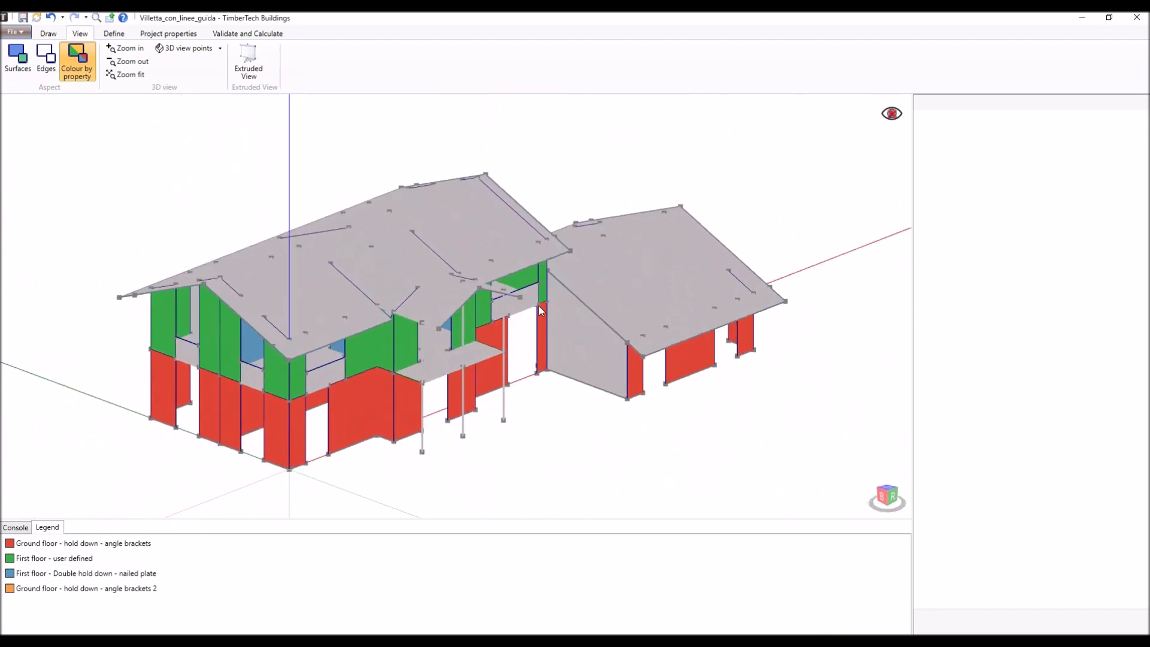
# - Colour the floors and roofs by Load name and examine the load distribution from another side of the house
pyautogui.click(84, 68)
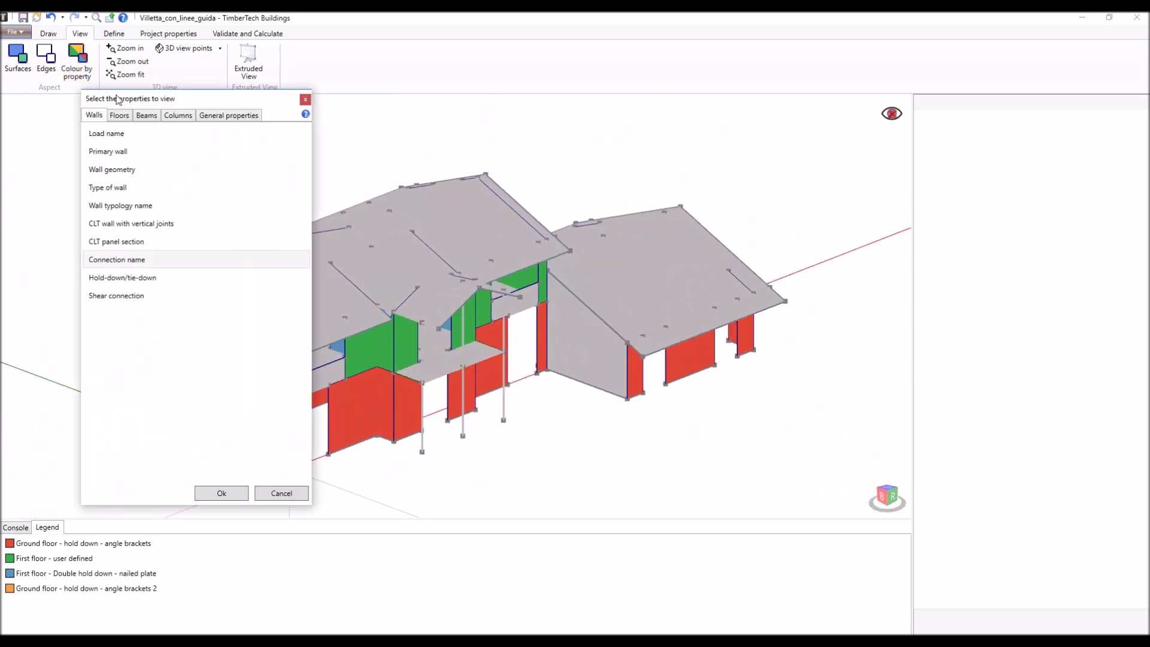
pyautogui.click(122, 116)
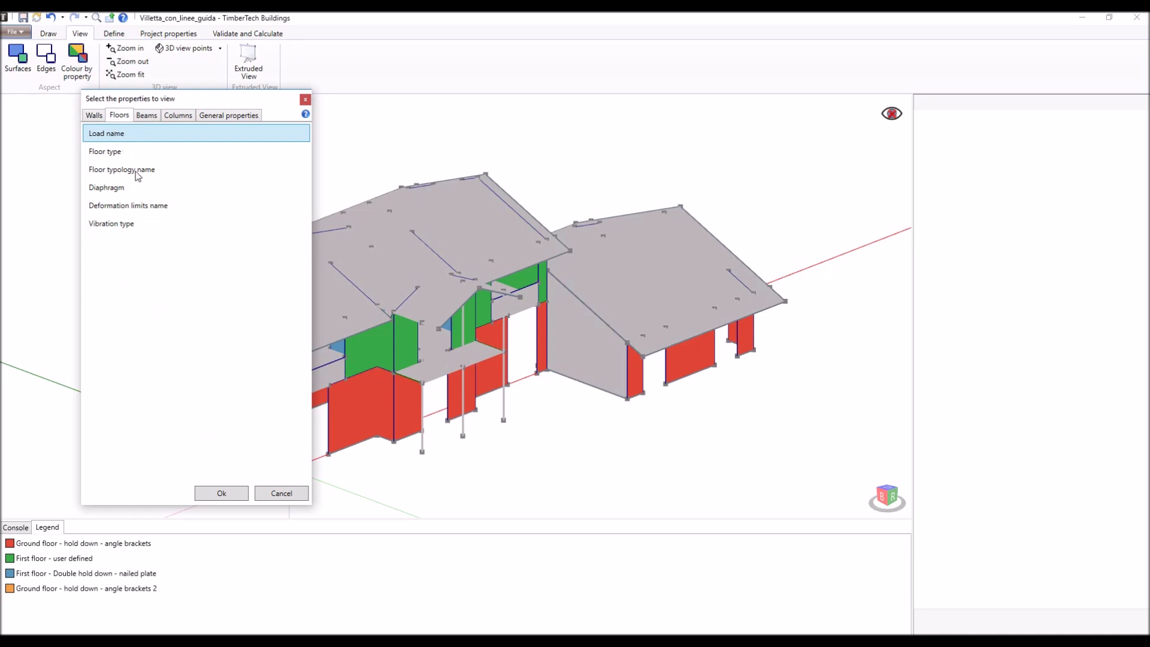
pyautogui.click(222, 493)
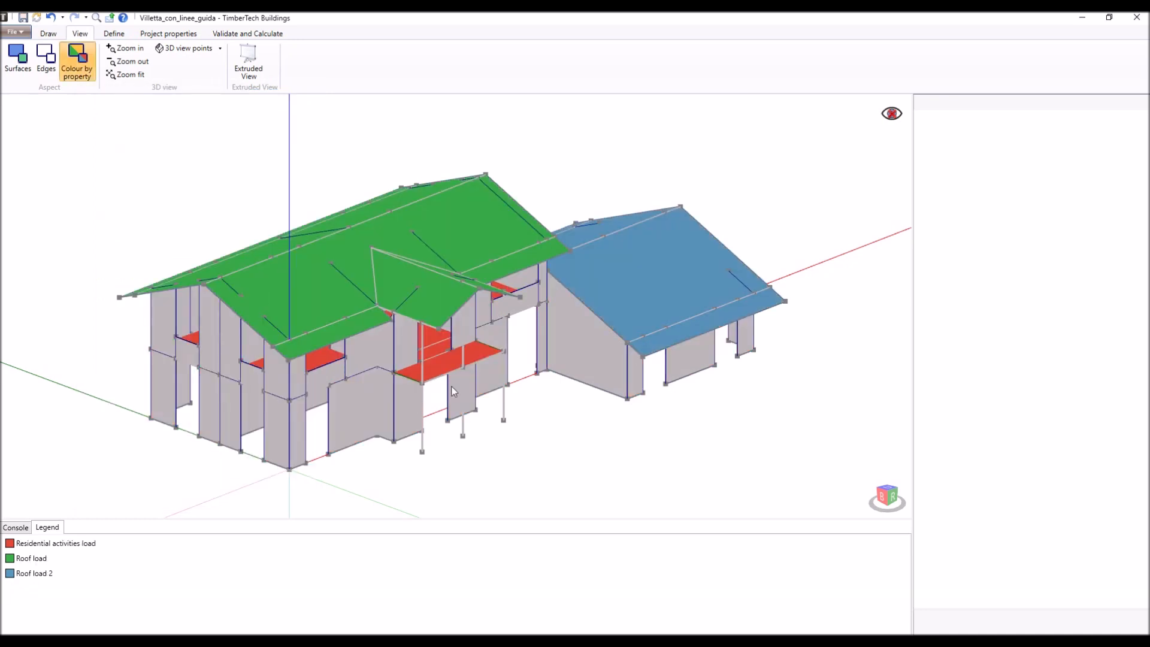
pyautogui.moveTo(489, 375); pyautogui.dragTo(414, 382, button='middle')
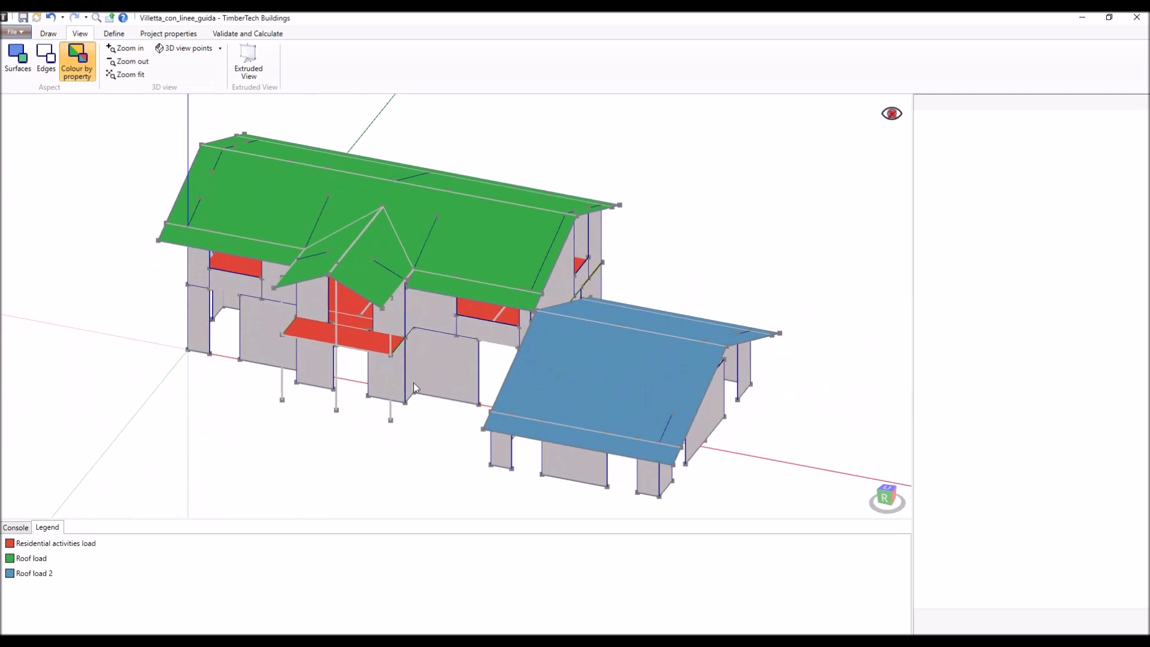
# - Turn off the colouring by property and display the model with its standard surfaces
pyautogui.click(80, 65)
pyautogui.click(20, 67)
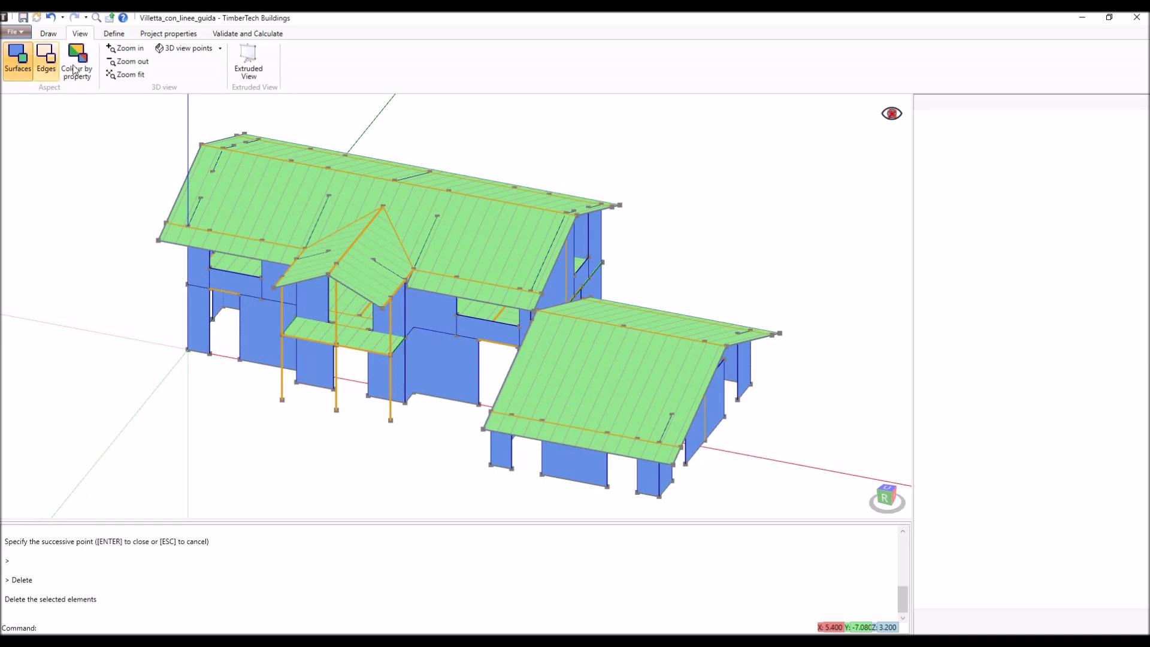
# - Review the timber materials archive across the homogenous glulam, combined glulam, softwood, hardwood and Duo/Trio beam tables
pyautogui.click(122, 38)
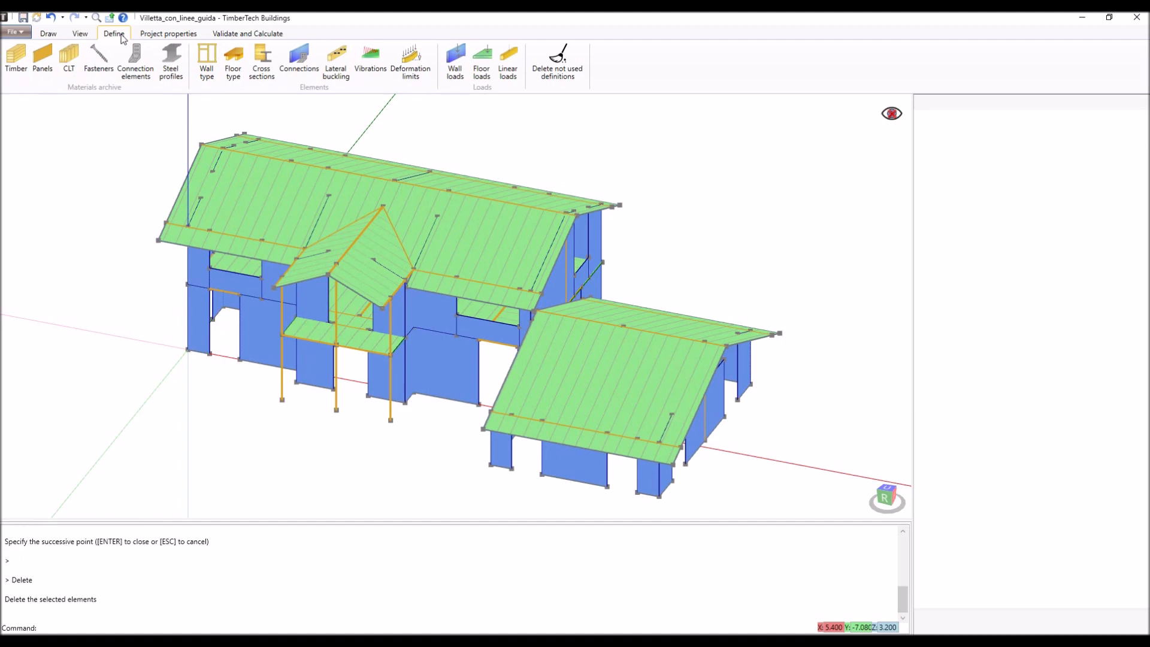
pyautogui.click(142, 76)
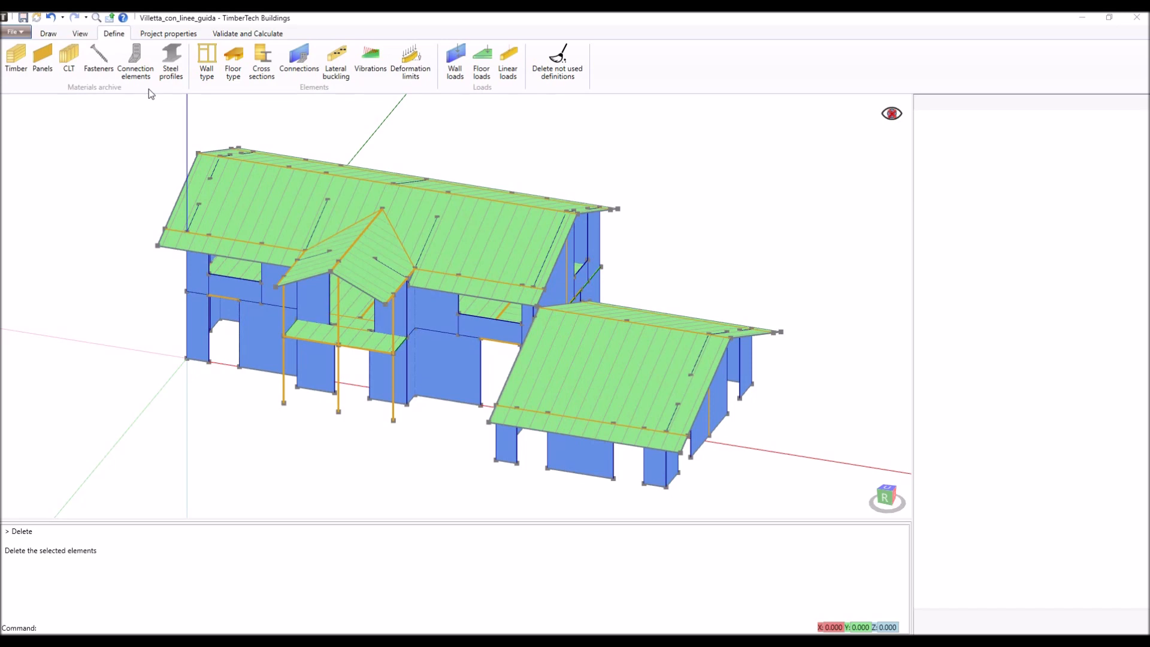
pyautogui.click(17, 60)
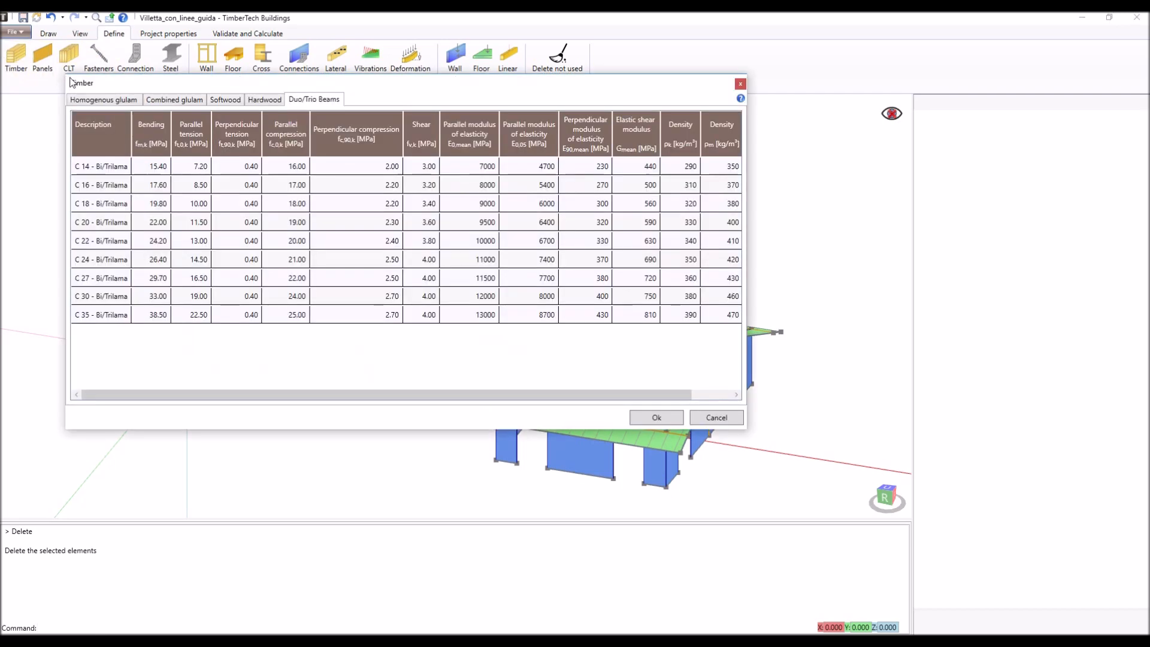
pyautogui.click(99, 102)
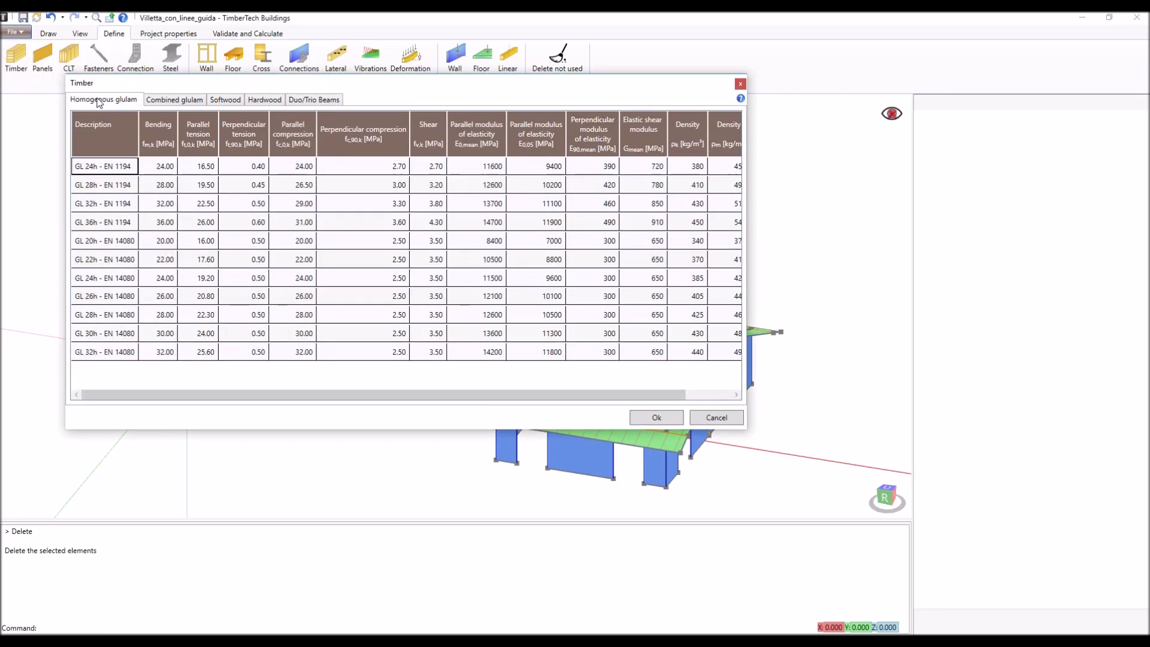
pyautogui.click(193, 103)
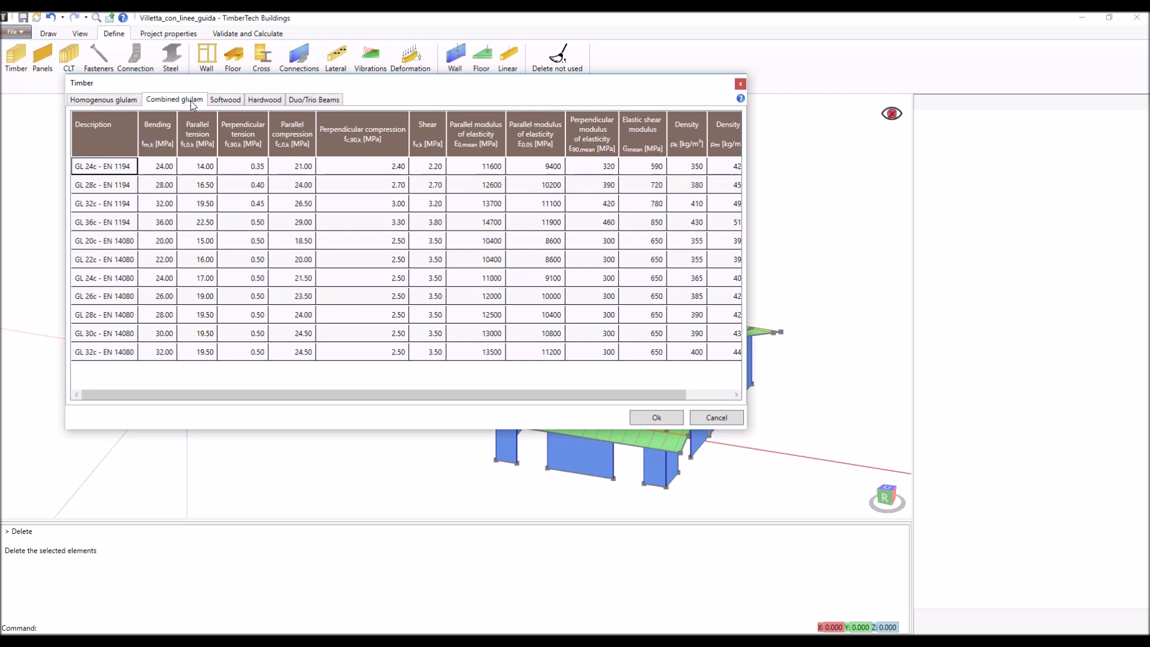
pyautogui.click(225, 101)
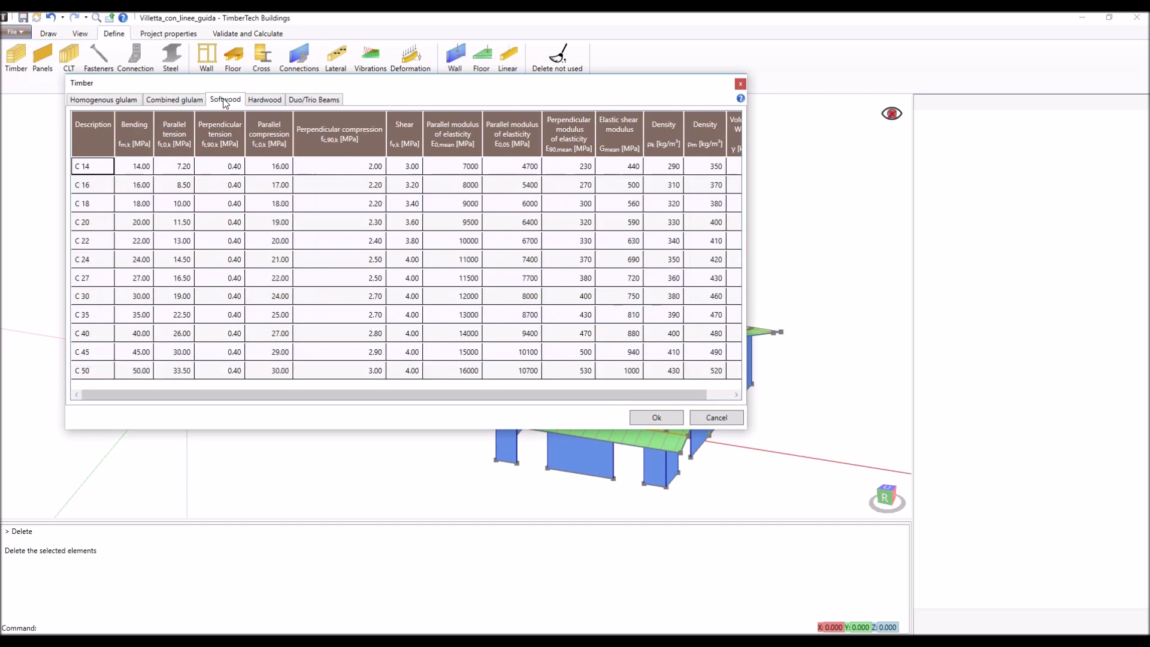
pyautogui.click(273, 102)
pyautogui.click(314, 101)
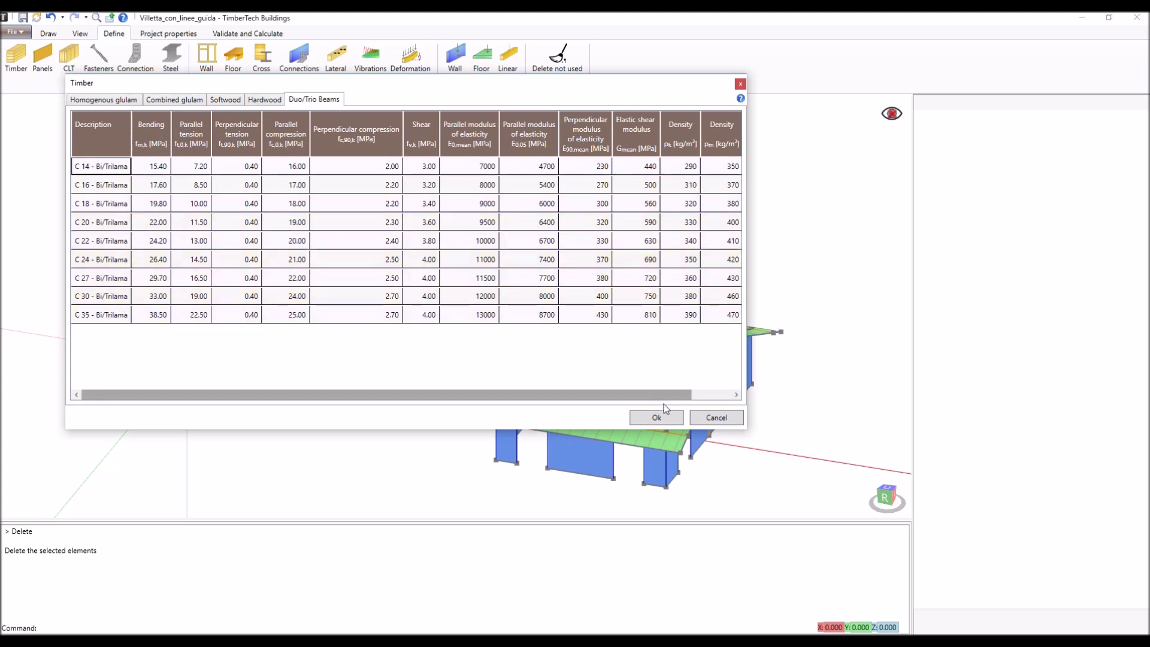
pyautogui.click(658, 418)
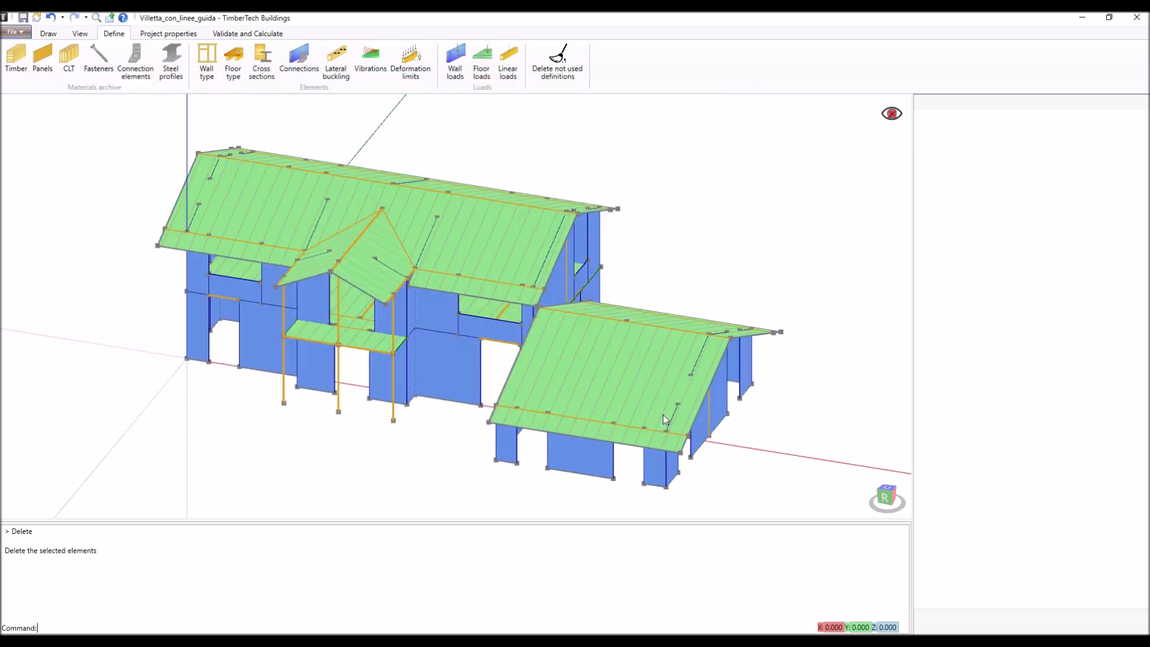
# - Review the panel materials archive: plywood, OSB, particleboards, LVL, SWP and gypsum-fibreboard, leaving it unchanged
pyautogui.click(41, 59)
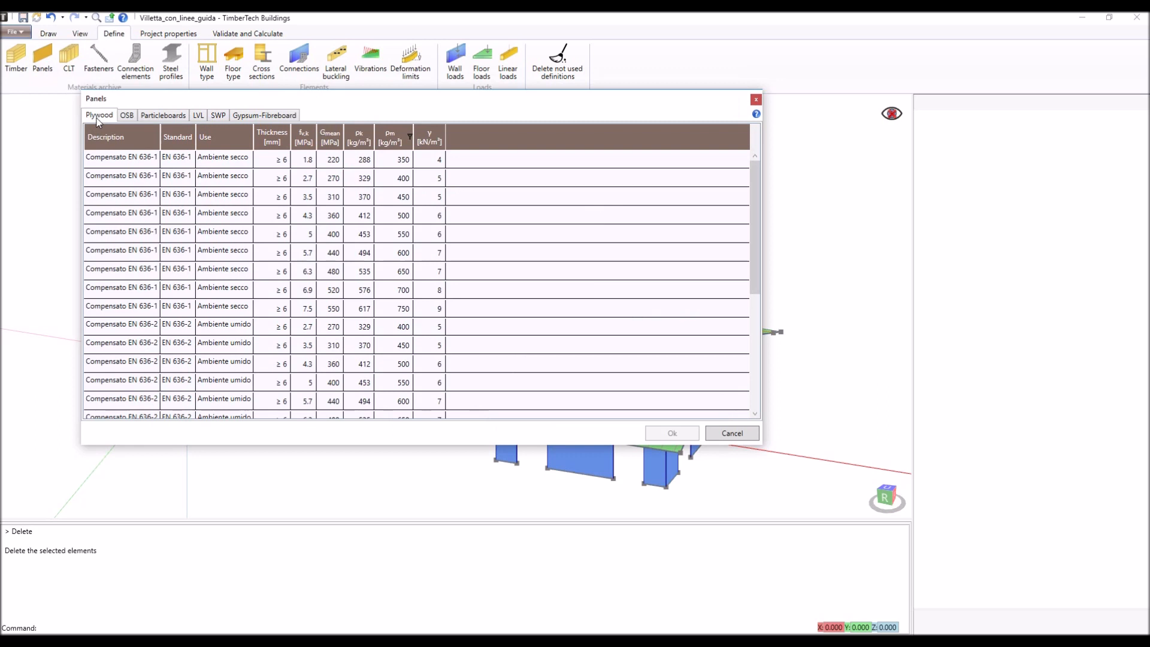
pyautogui.click(128, 118)
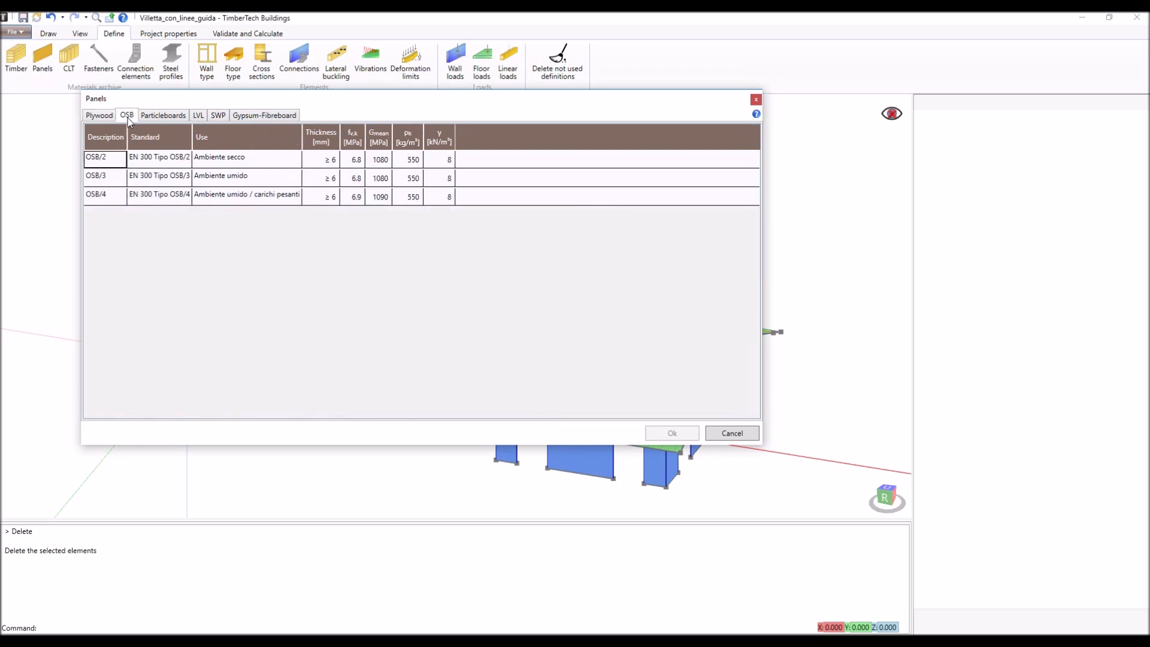
pyautogui.click(180, 118)
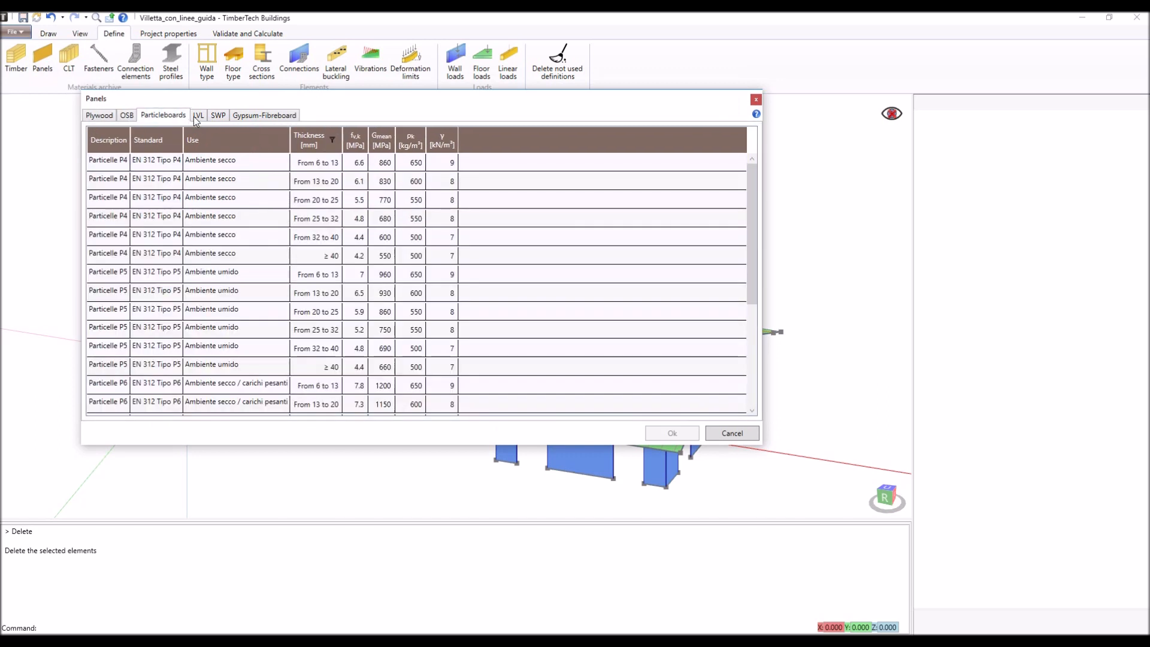
pyautogui.click(198, 117)
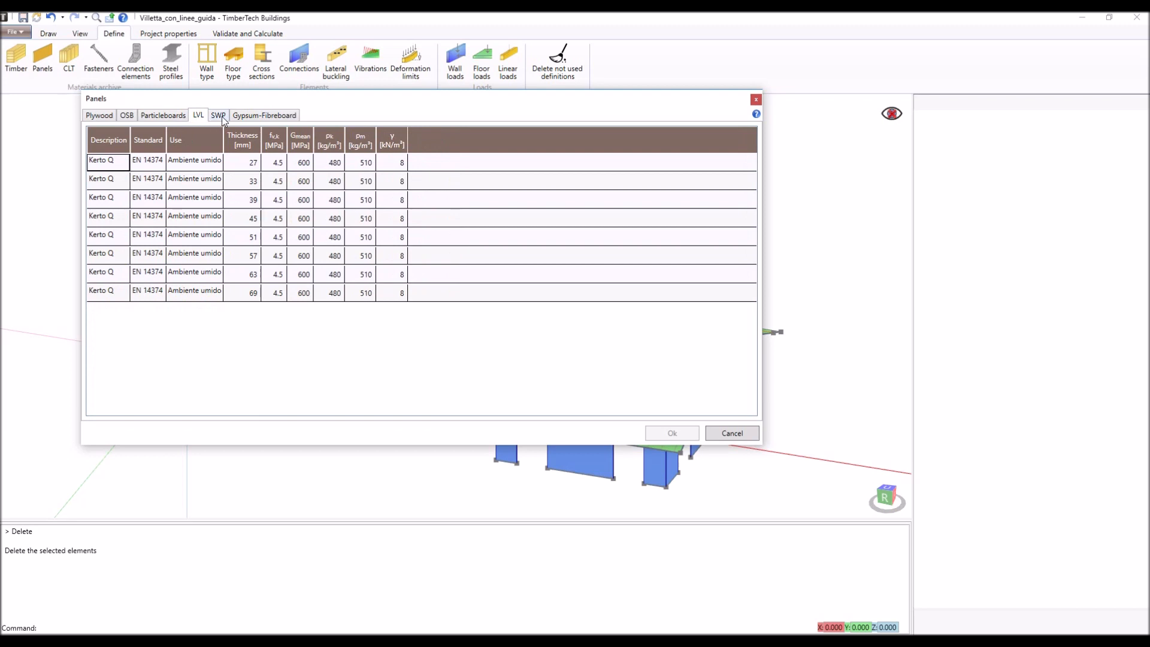
pyautogui.click(223, 119)
pyautogui.click(262, 120)
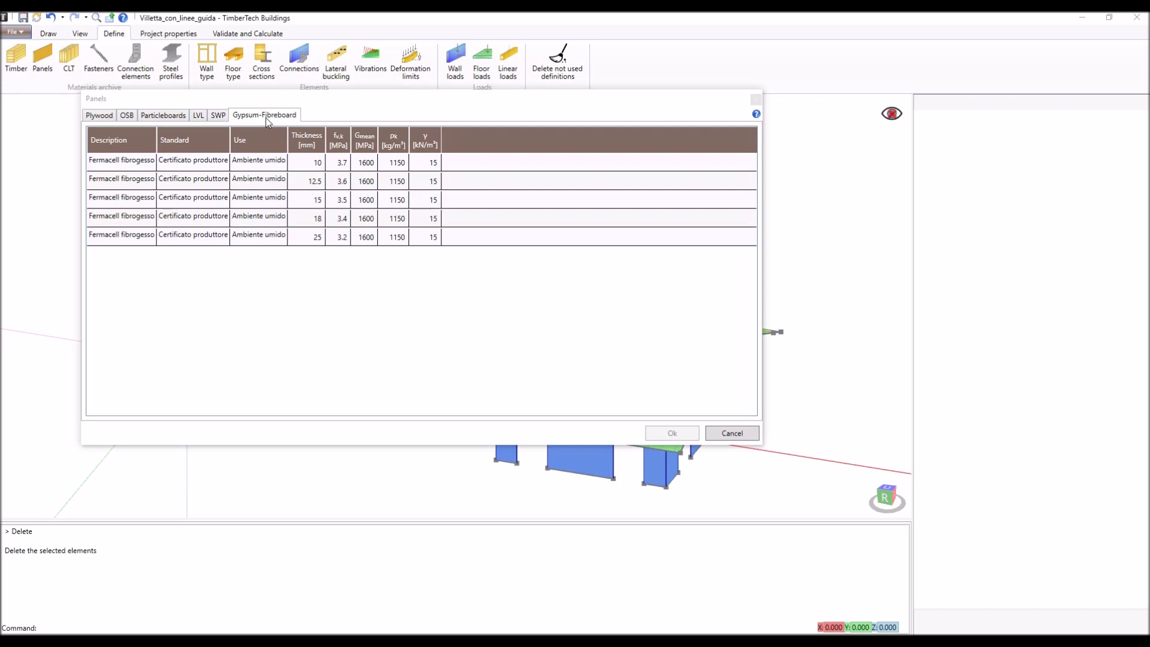
pyautogui.click(734, 433)
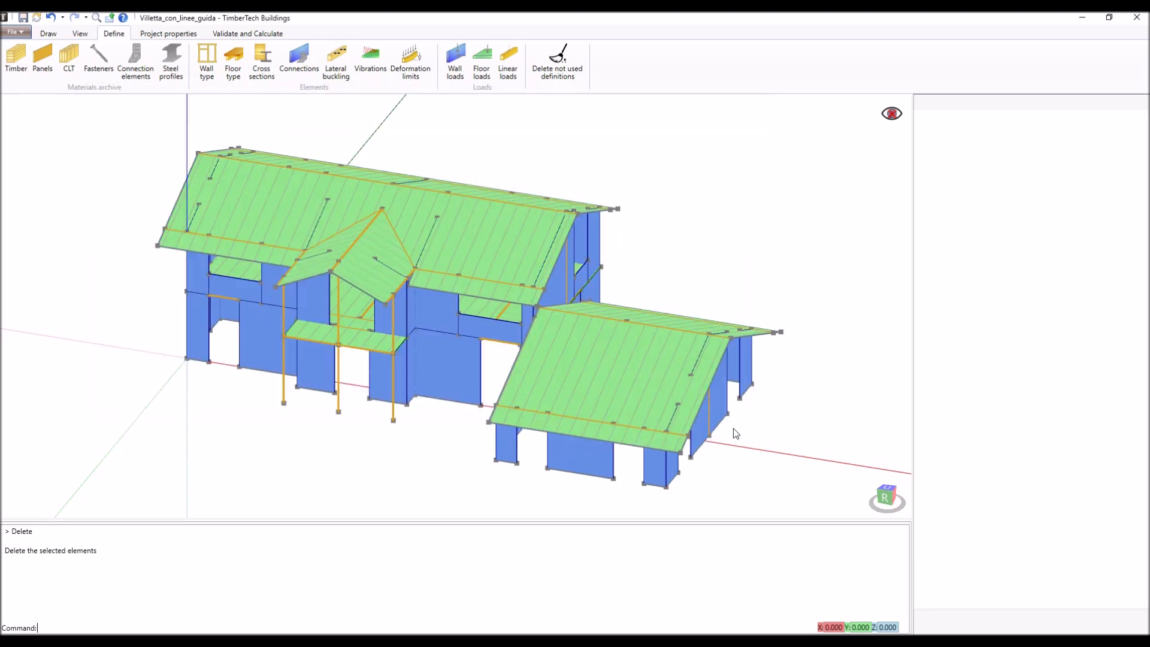
# - Browse the manufacturers and layer build-ups of the longitudinal and transversal panels in the CLT archive
pyautogui.click(71, 60)
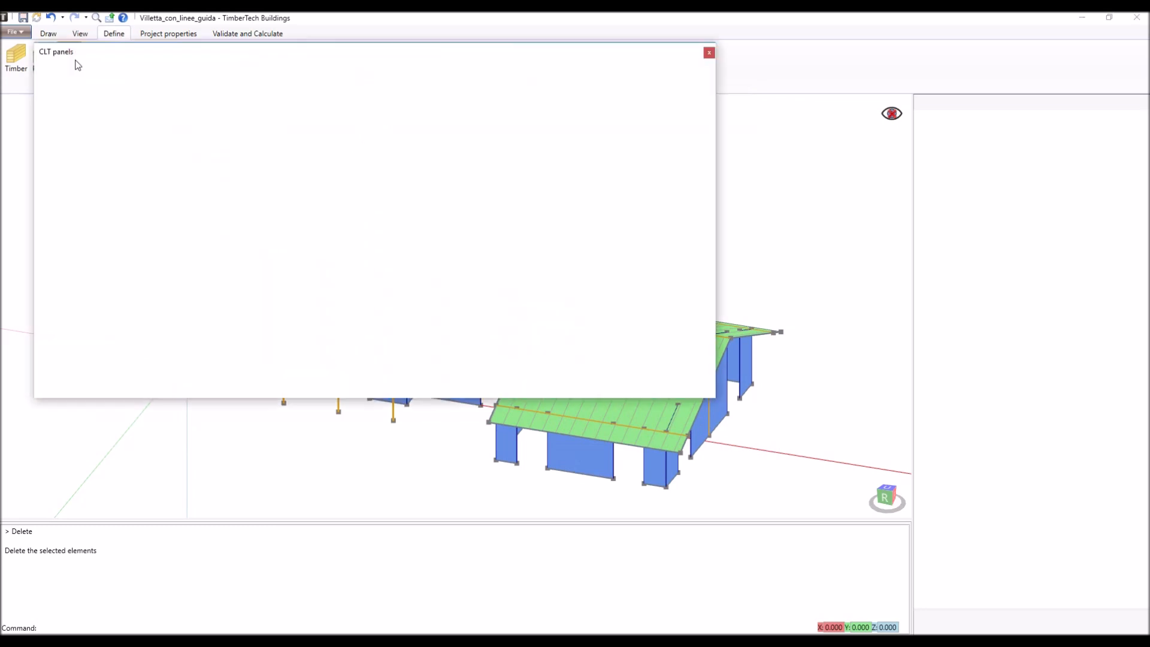
pyautogui.scroll(-4, 136, 149)
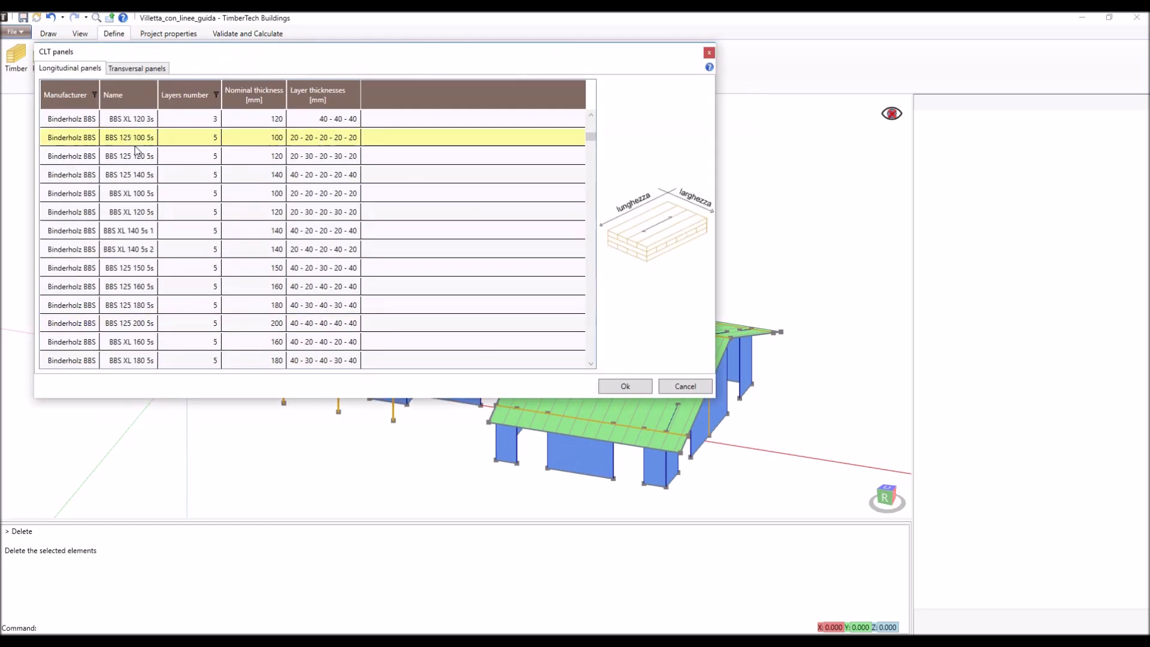
pyautogui.scroll(-10, 135, 151)
pyautogui.scroll(-10, 135, 153)
pyautogui.scroll(-10, 135, 154)
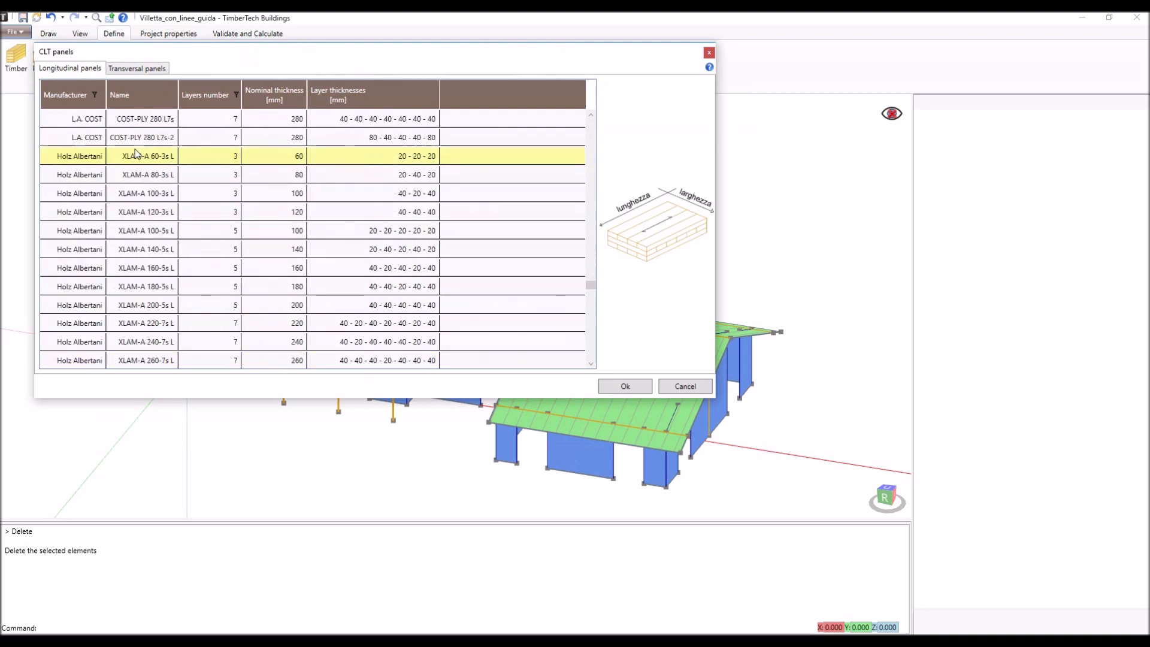
pyautogui.scroll(-10, 136, 153)
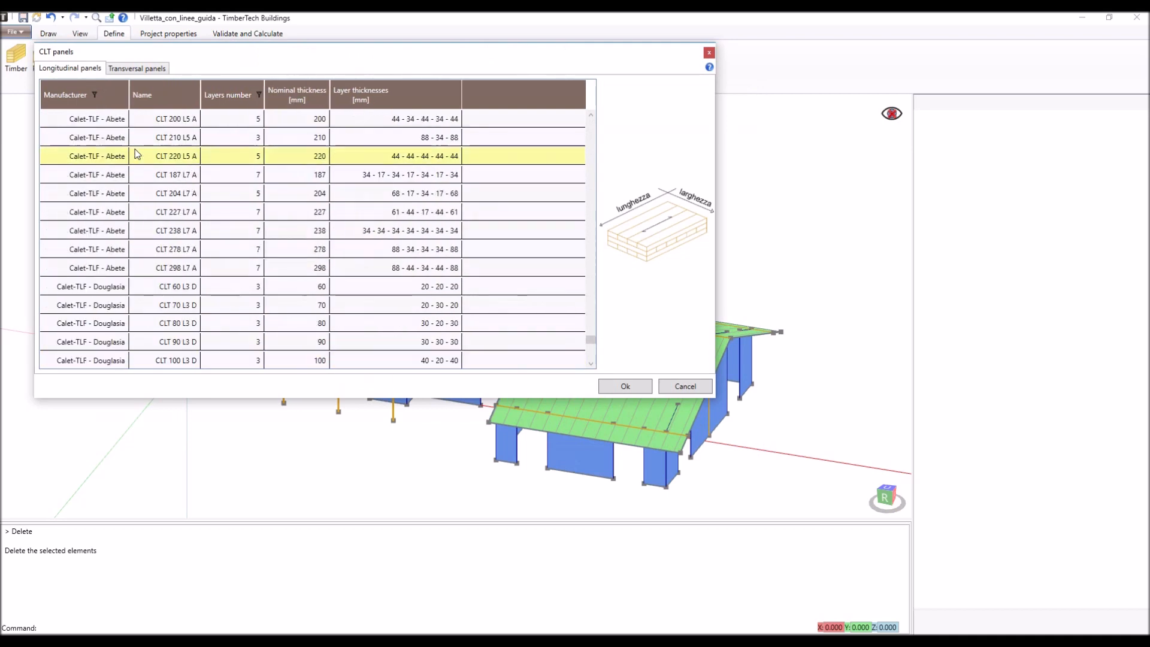
pyautogui.scroll(-6, 136, 154)
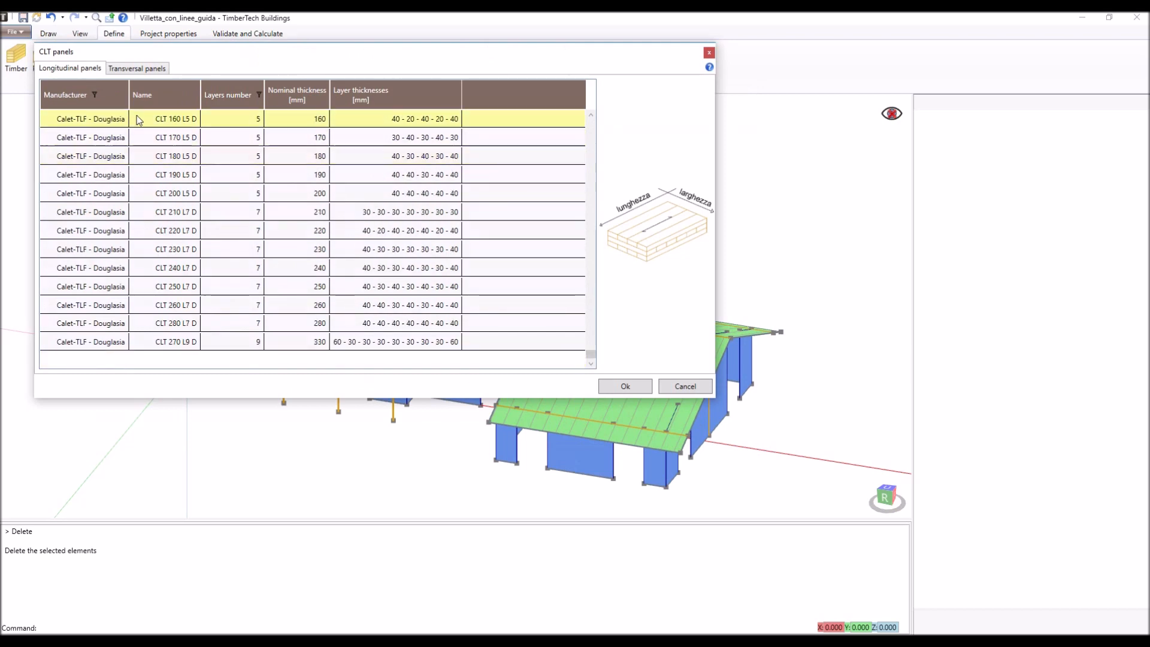
pyautogui.click(138, 69)
pyautogui.scroll(-10, 181, 147)
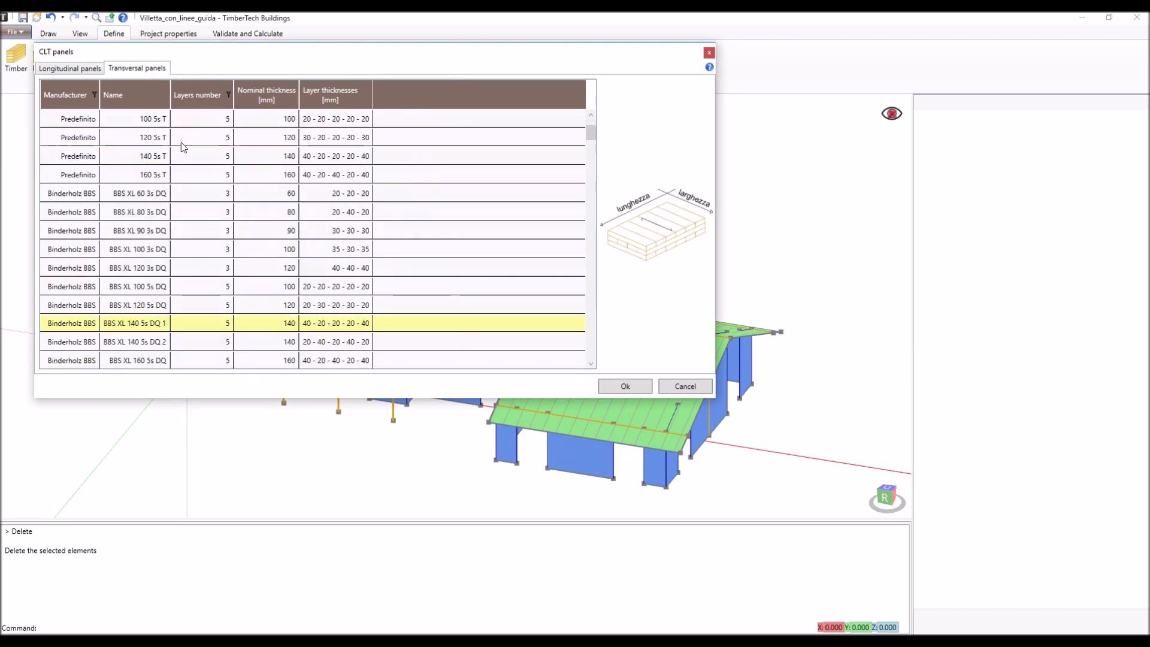
pyautogui.scroll(-10, 184, 147)
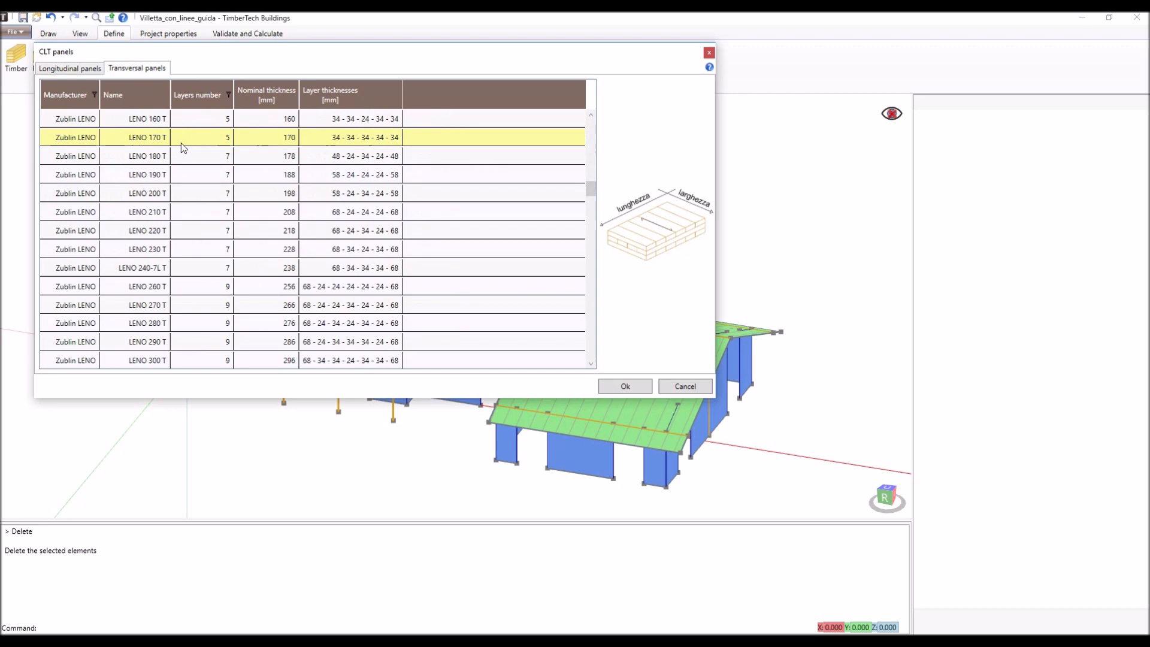
pyautogui.scroll(-5, 183, 147)
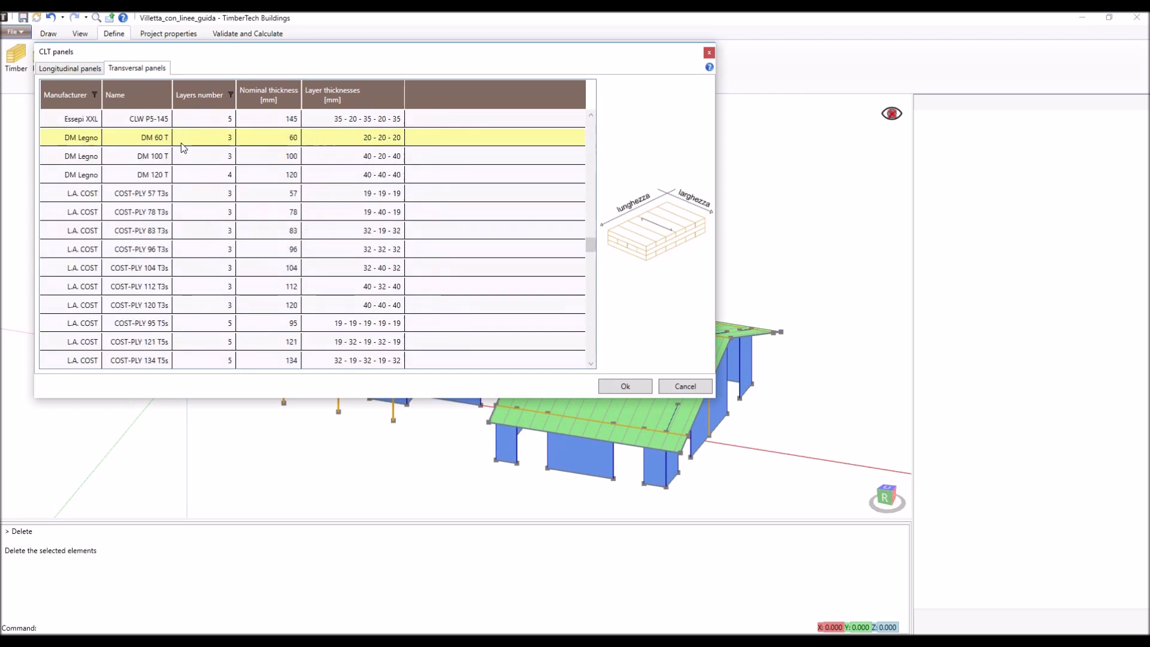
pyautogui.click(685, 387)
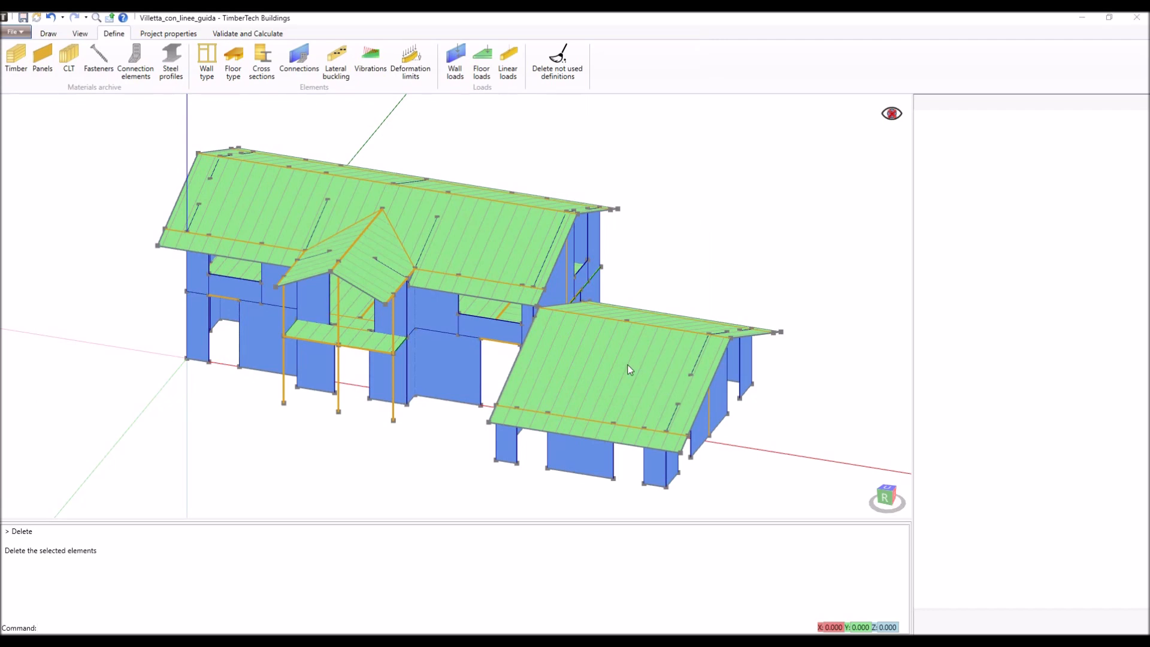
# - Review the fasteners archive: smooth and threaded nails, nails for plates, staples, screws, fully threaded screws and screws for plates
pyautogui.click(98, 68)
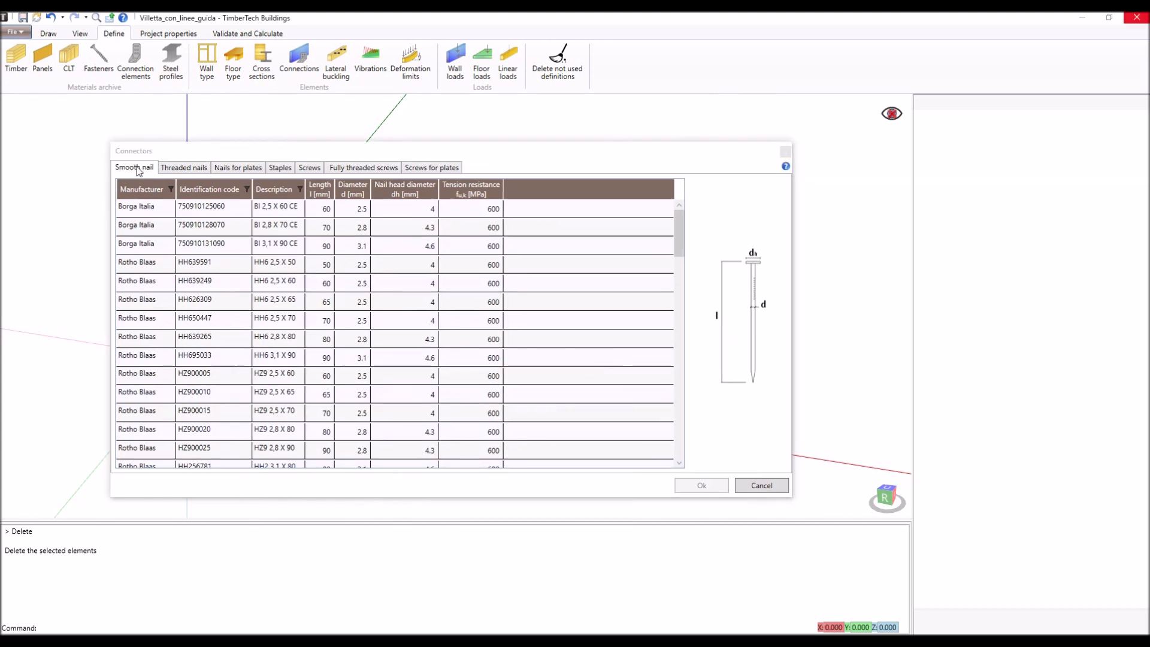
pyautogui.click(181, 169)
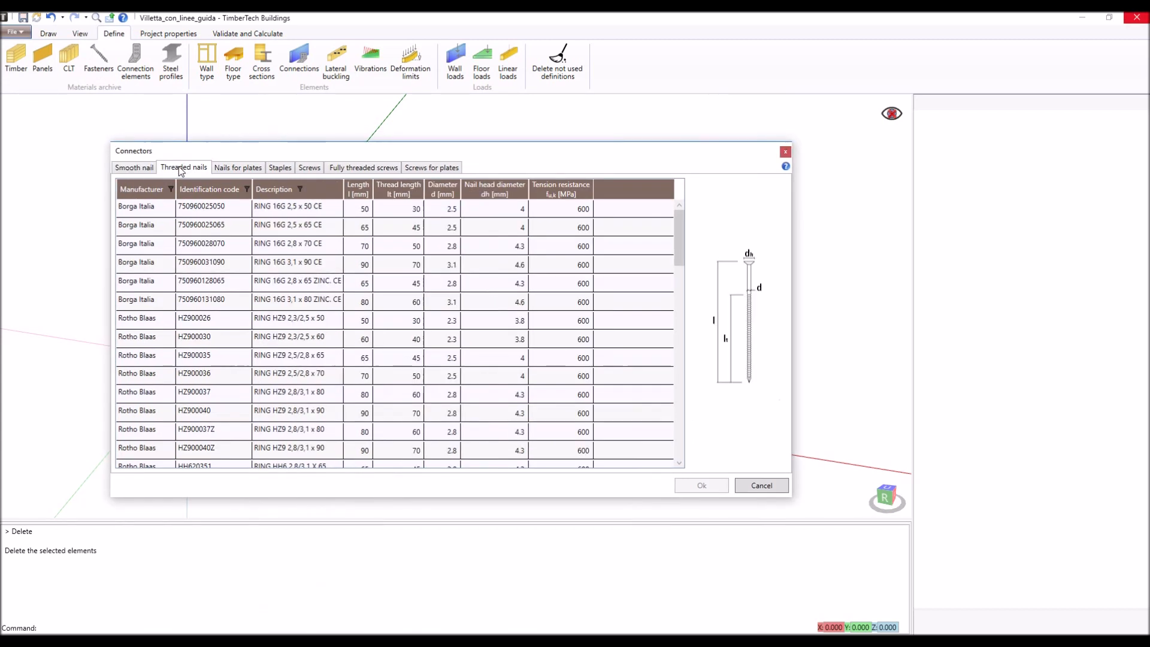
pyautogui.click(249, 171)
pyautogui.click(279, 170)
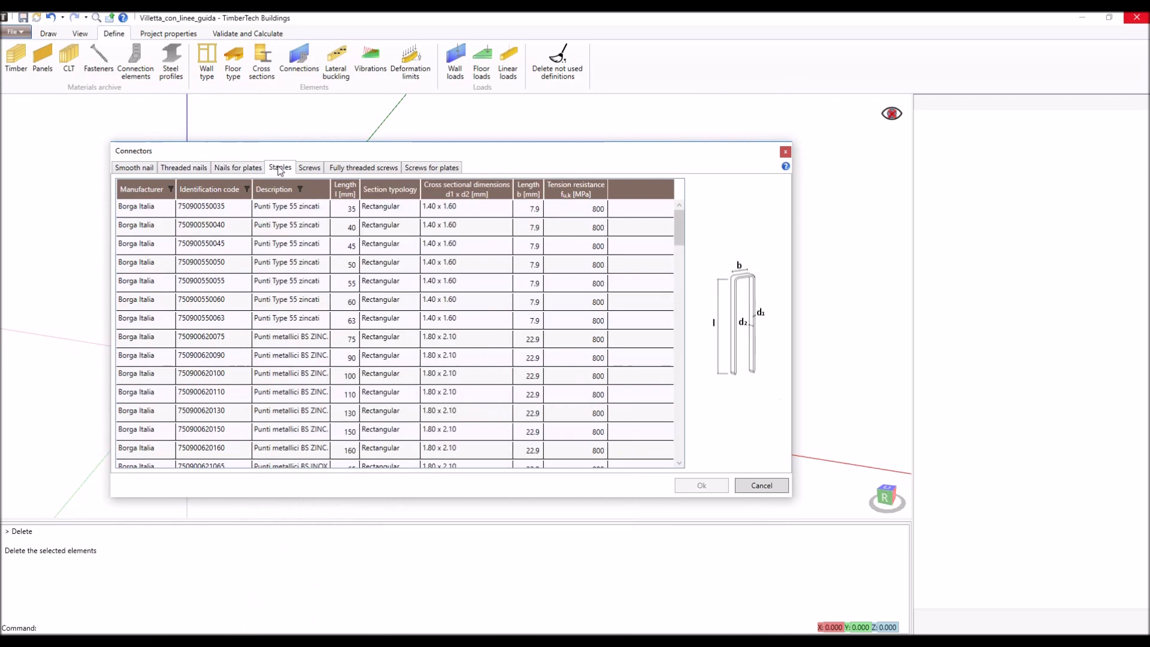
pyautogui.click(311, 170)
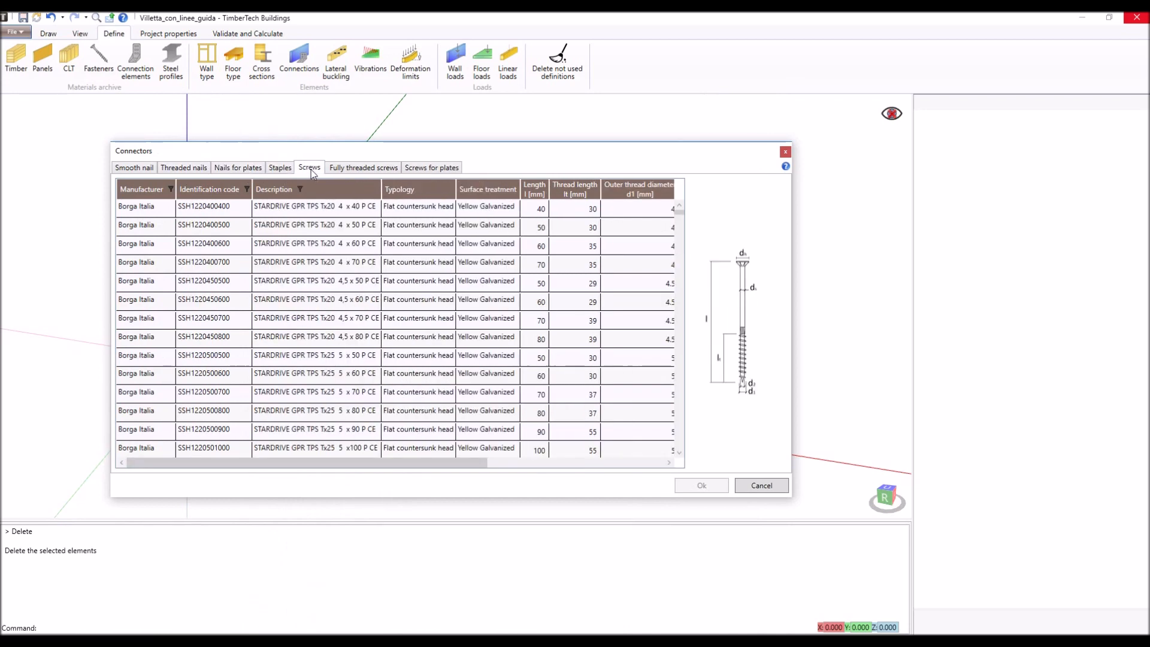
pyautogui.click(350, 171)
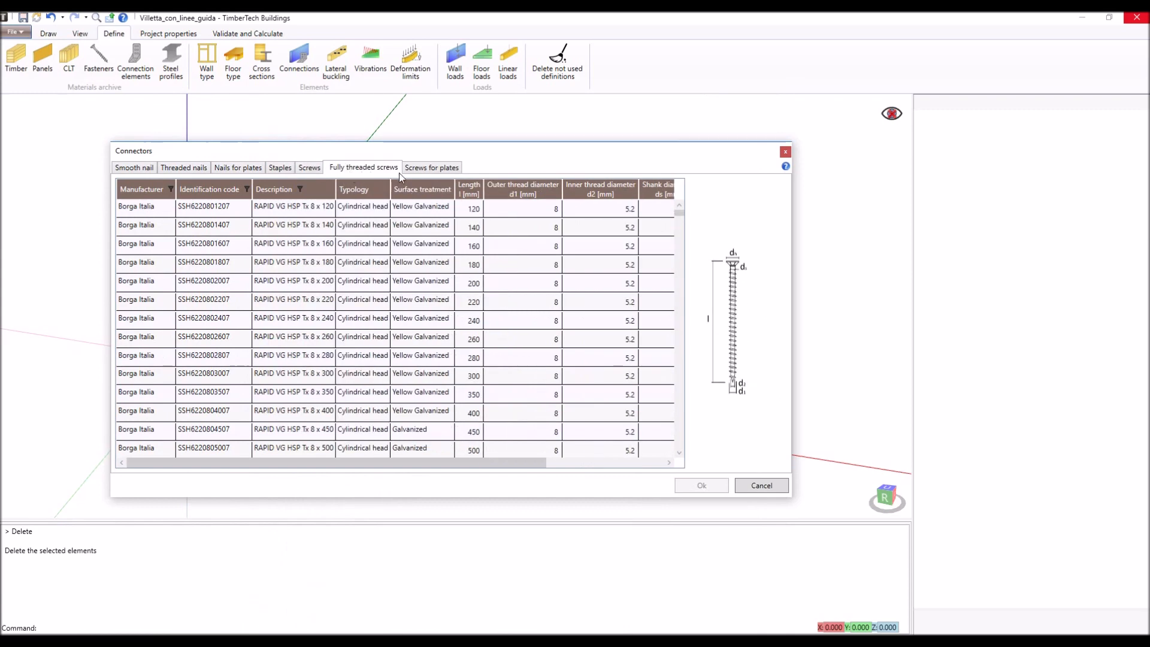
pyautogui.click(424, 172)
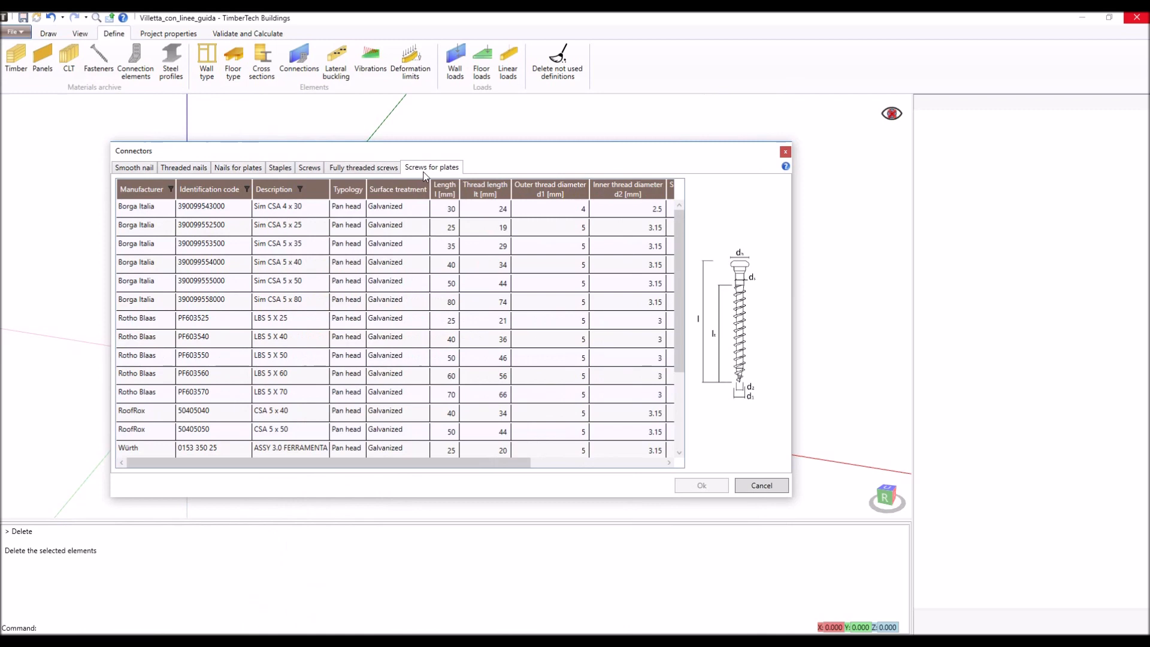
# - Close the fasteners archive and review the connection elements archive: hold-down, timber to concrete tensile plate, double hold-down and timber to timber tensile plate
pyautogui.moveTo(423, 174); pyautogui.dragTo(340, 56)
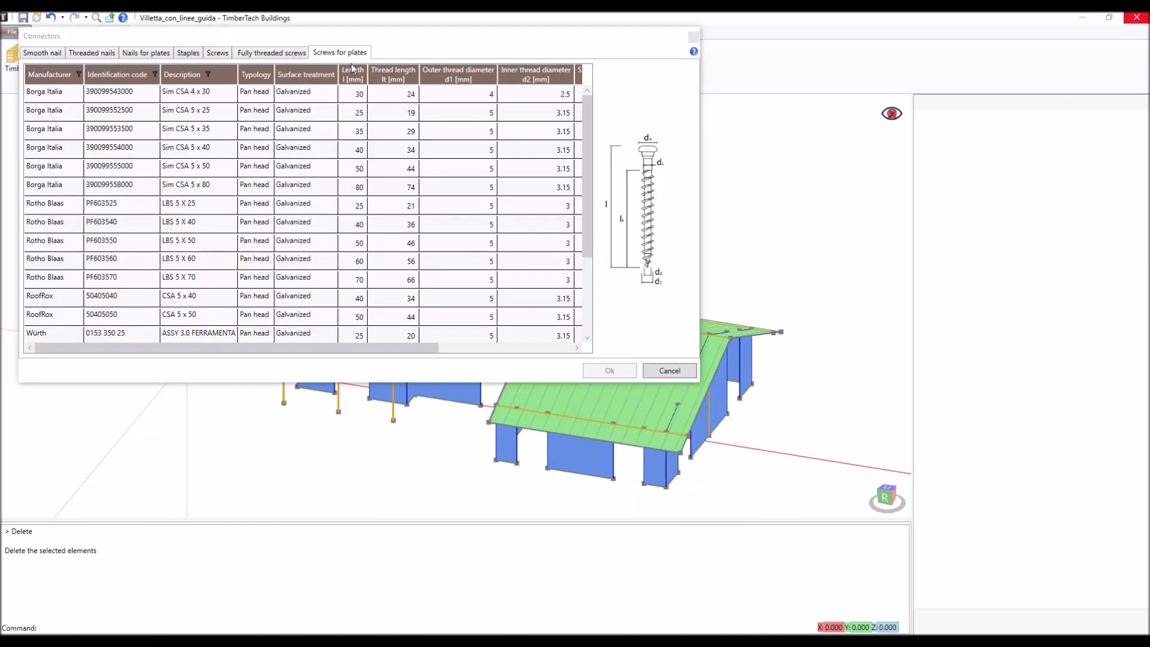
pyautogui.click(663, 370)
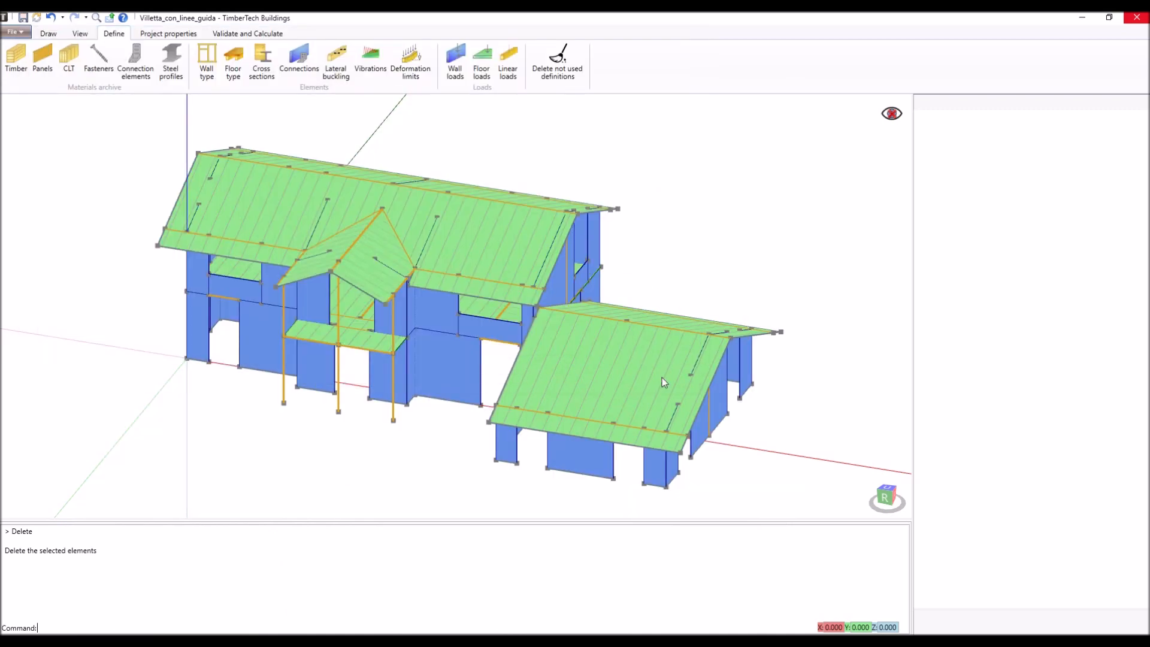
pyautogui.click(145, 62)
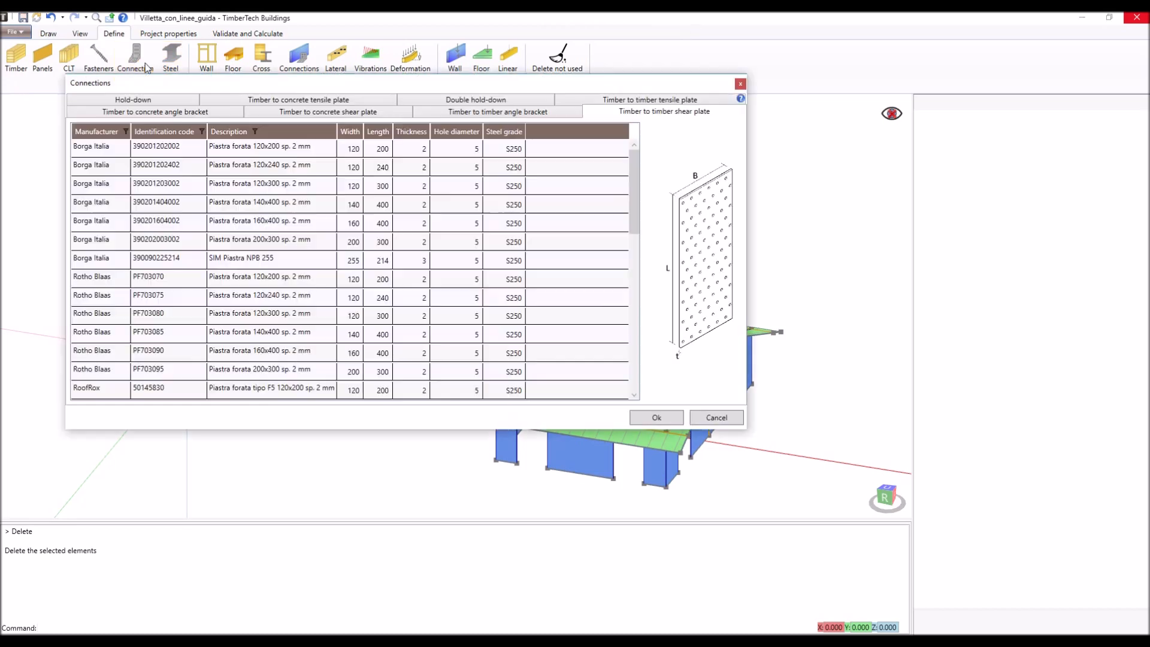
pyautogui.click(146, 100)
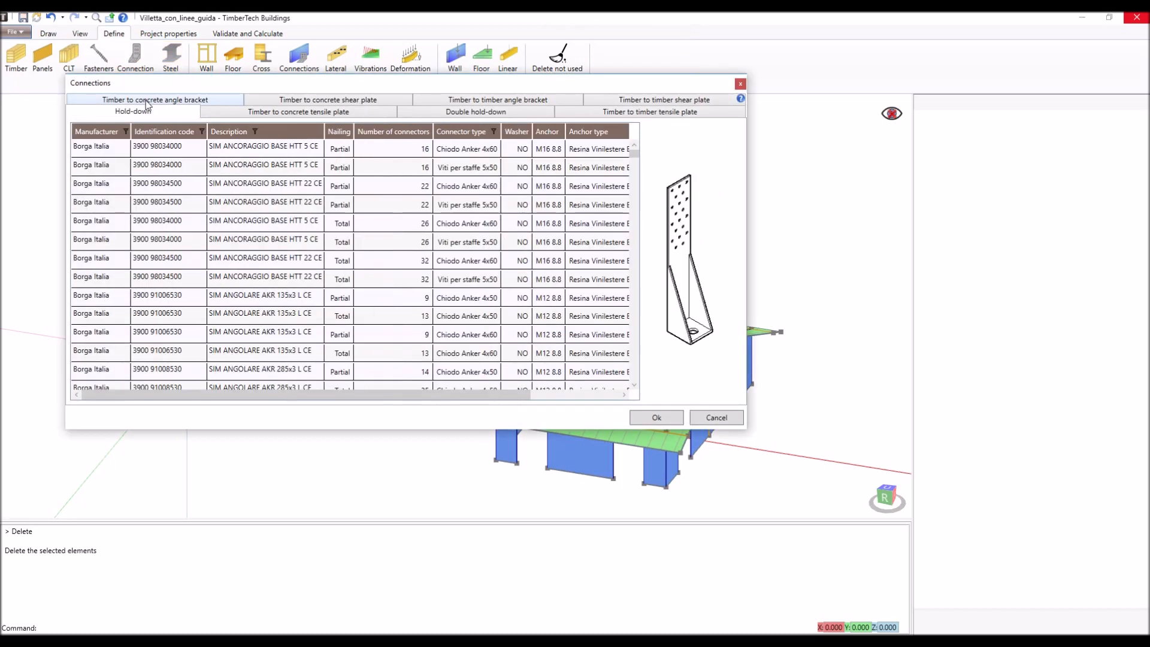
pyautogui.click(285, 114)
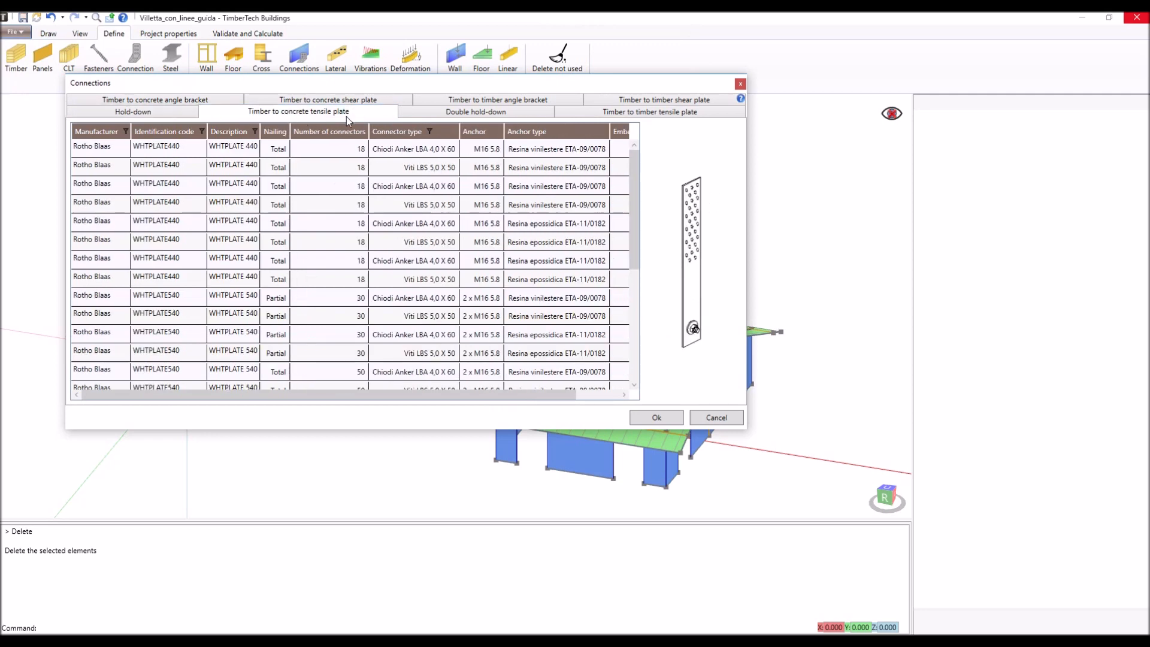
pyautogui.click(507, 115)
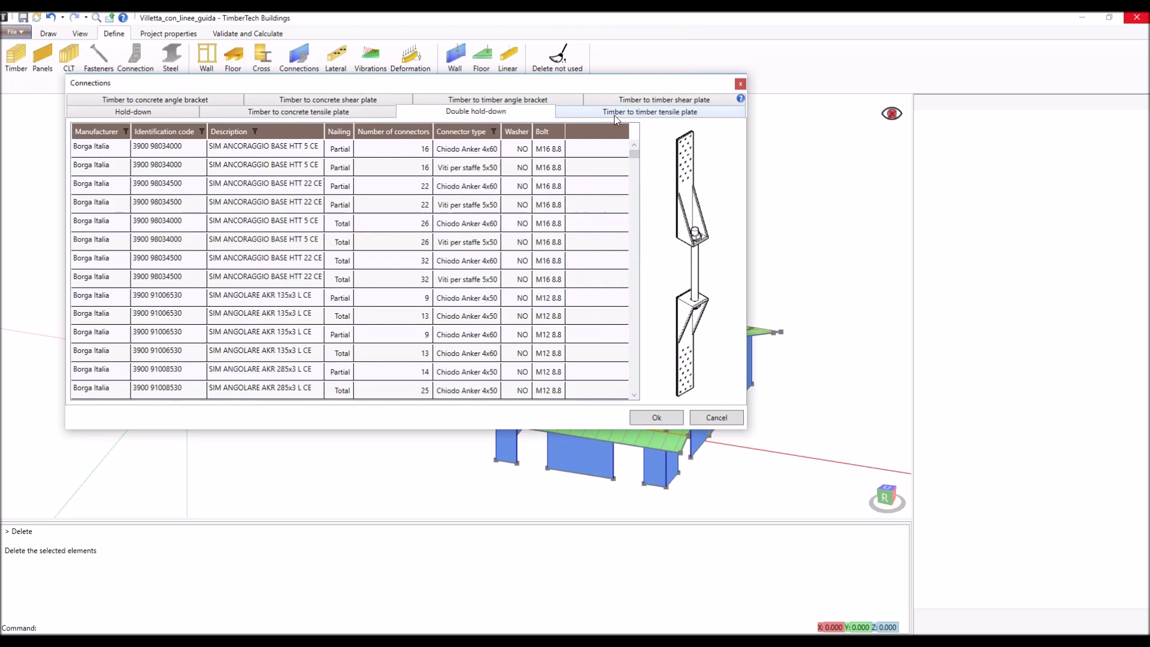
pyautogui.click(648, 115)
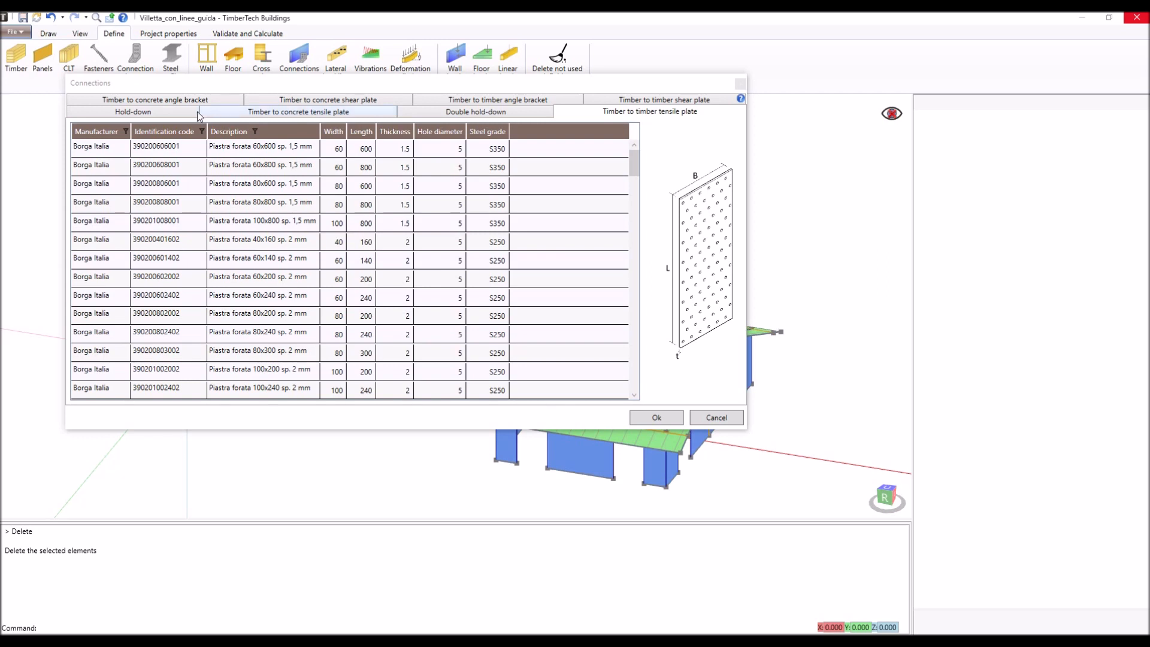
# - Review the angle brackets and shear plates for timber to concrete and timber to timber, reading through the whole timber to concrete angle bracket list
pyautogui.click(149, 103)
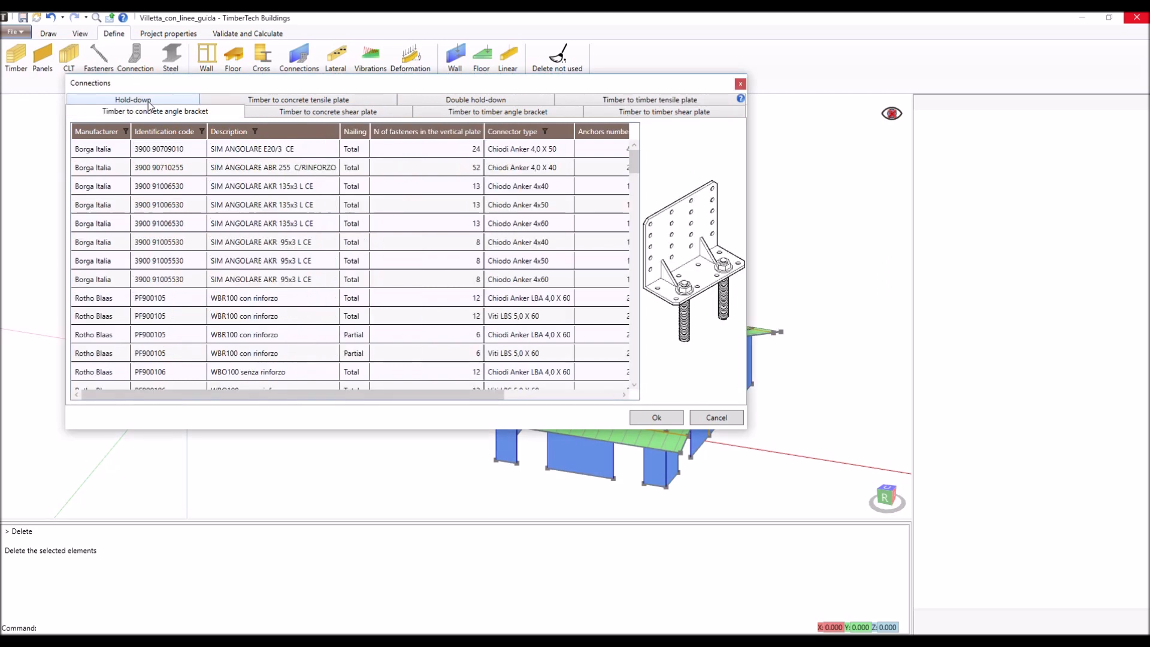
pyautogui.click(318, 112)
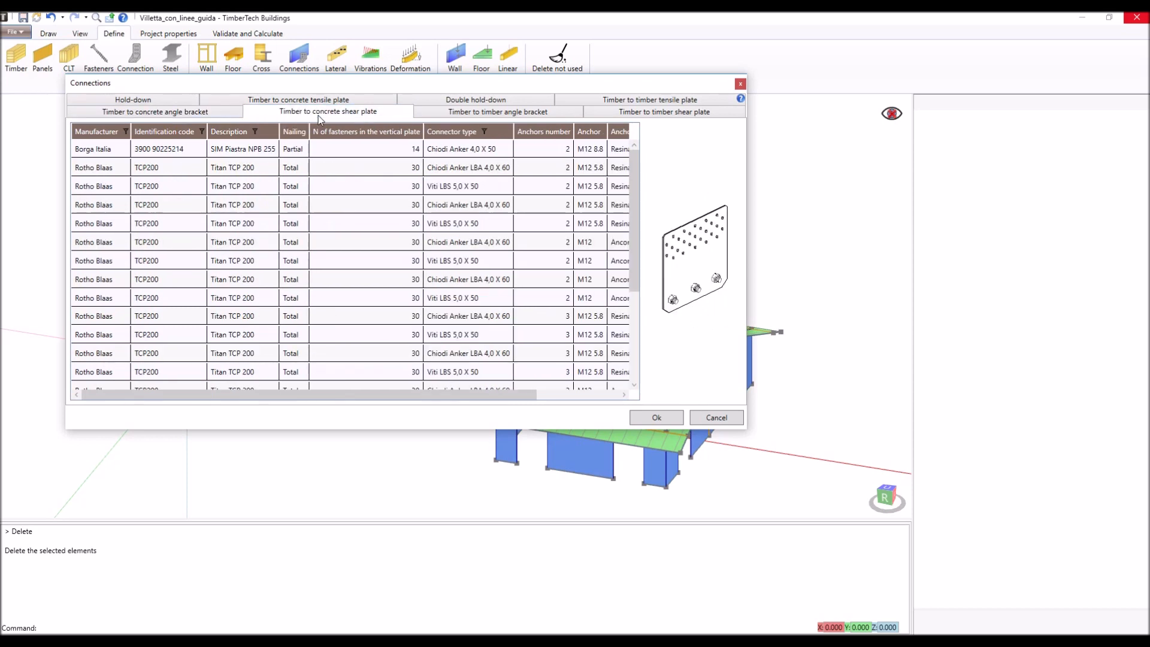
pyautogui.click(502, 117)
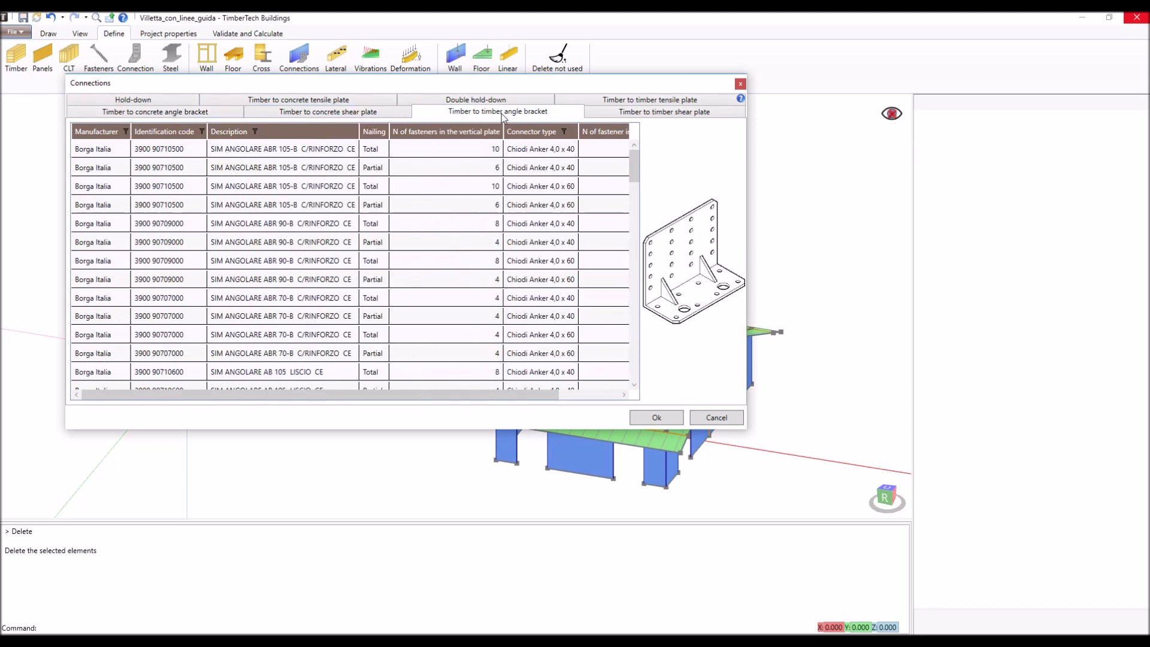
pyautogui.click(668, 117)
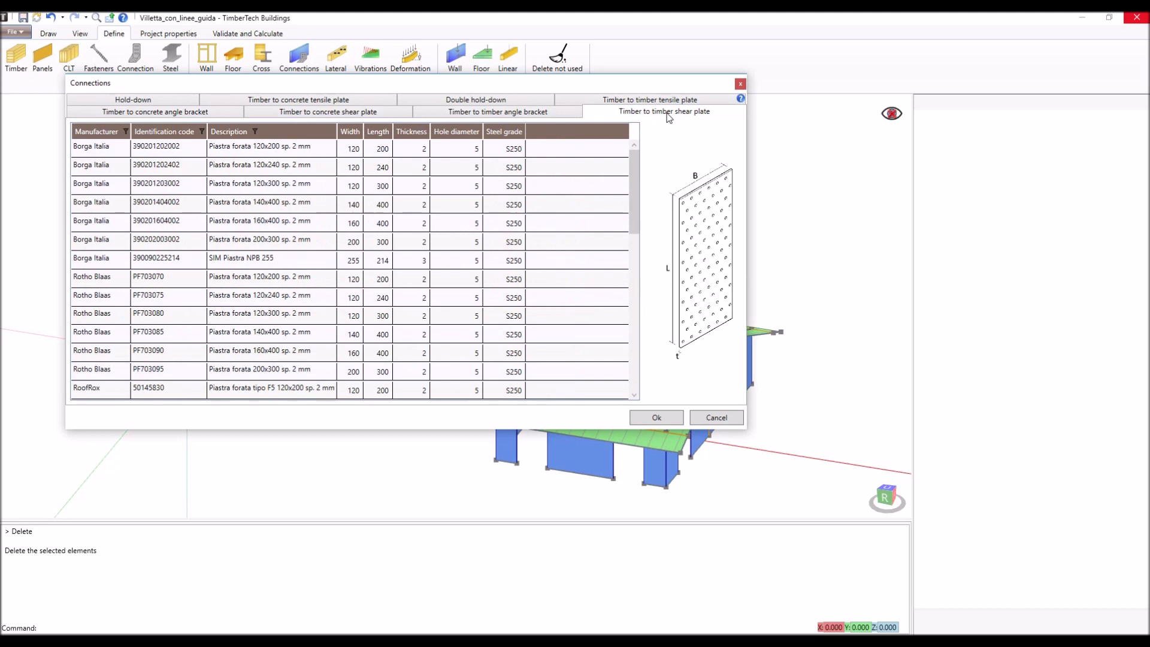
pyautogui.click(211, 112)
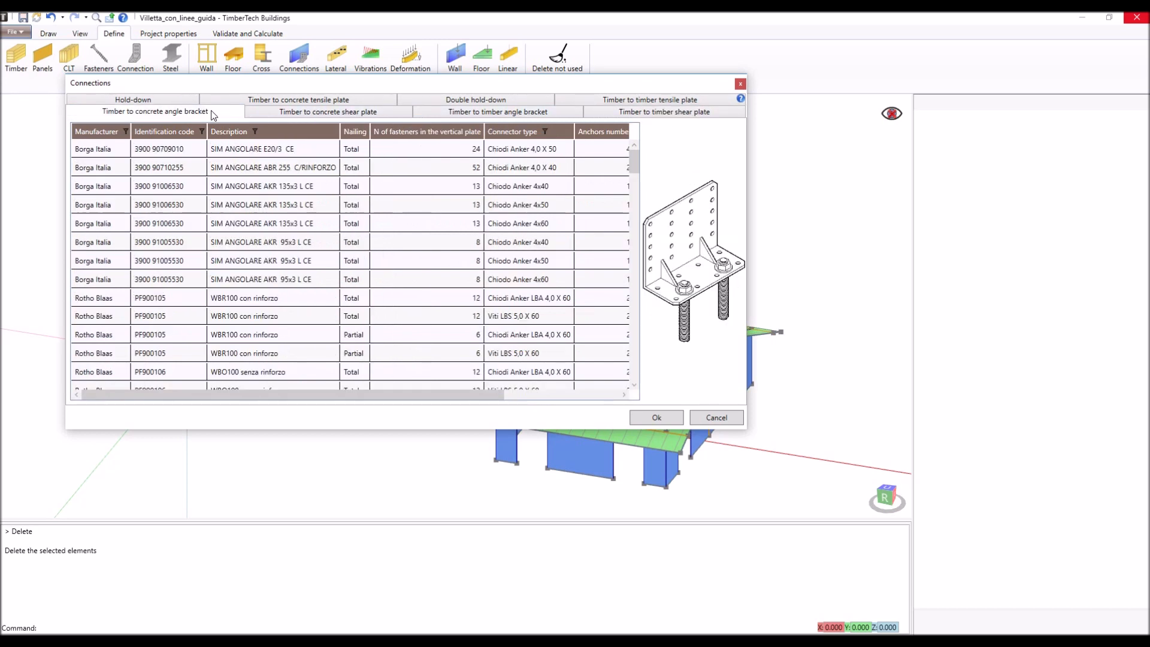
pyautogui.scroll(-3, 283, 226)
pyautogui.scroll(-6, 284, 226)
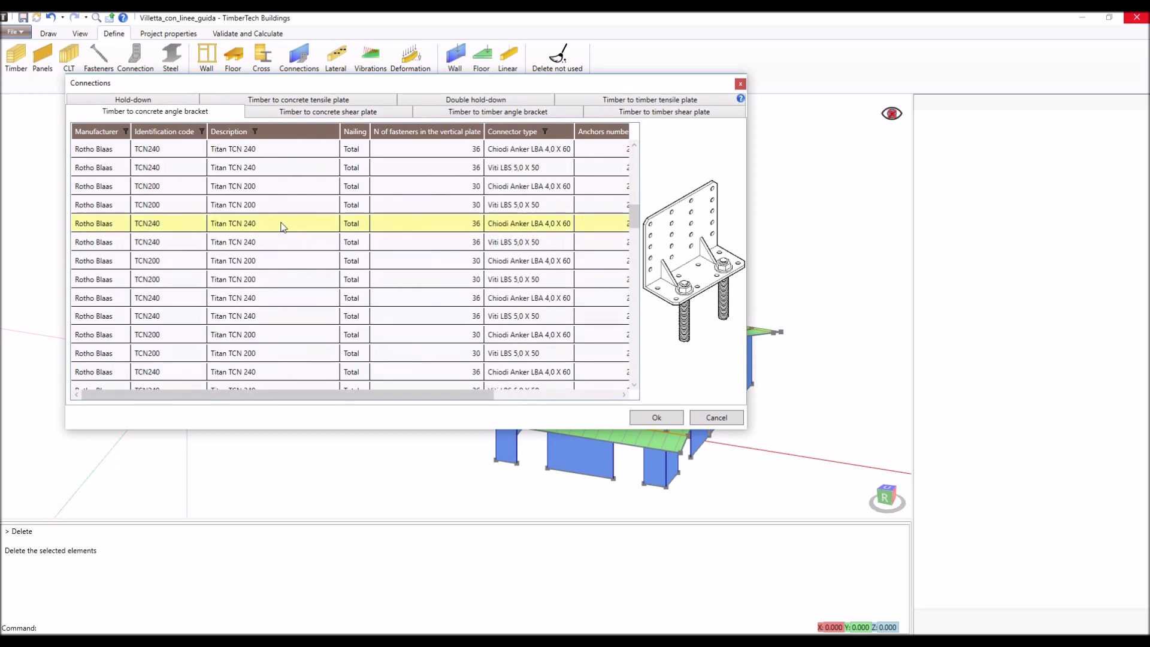
pyautogui.scroll(-6, 283, 226)
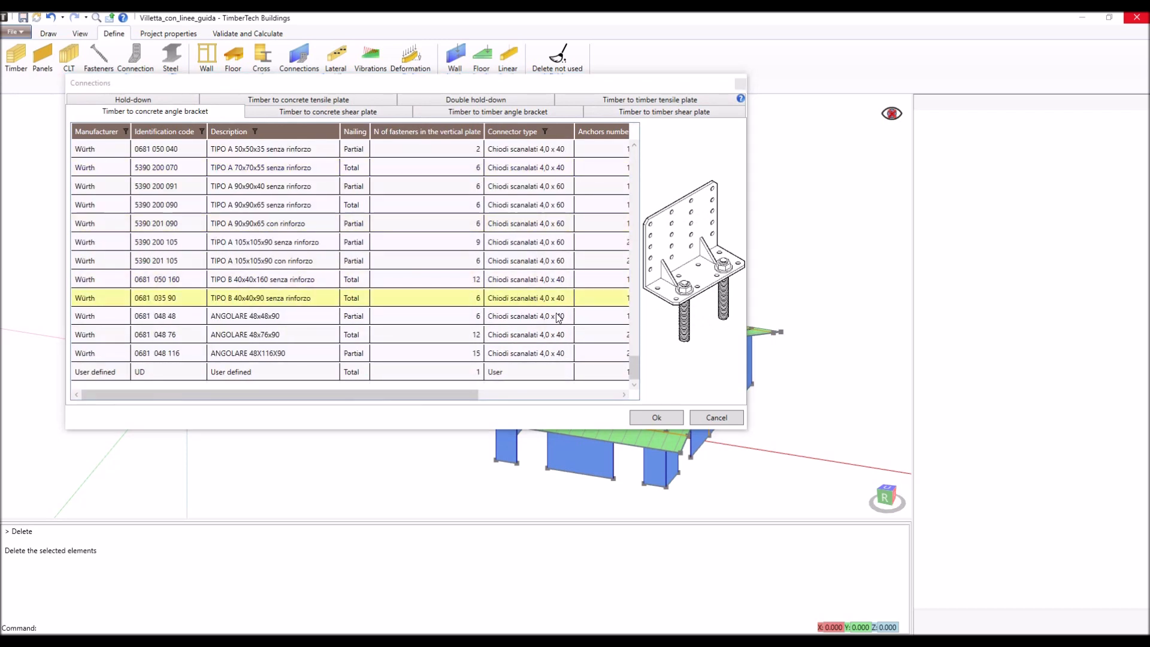
pyautogui.click(713, 418)
# - Review the steel profiles archive across European, British and American open sections and the hot-finished and cold formed hollow sections
pyautogui.click(169, 63)
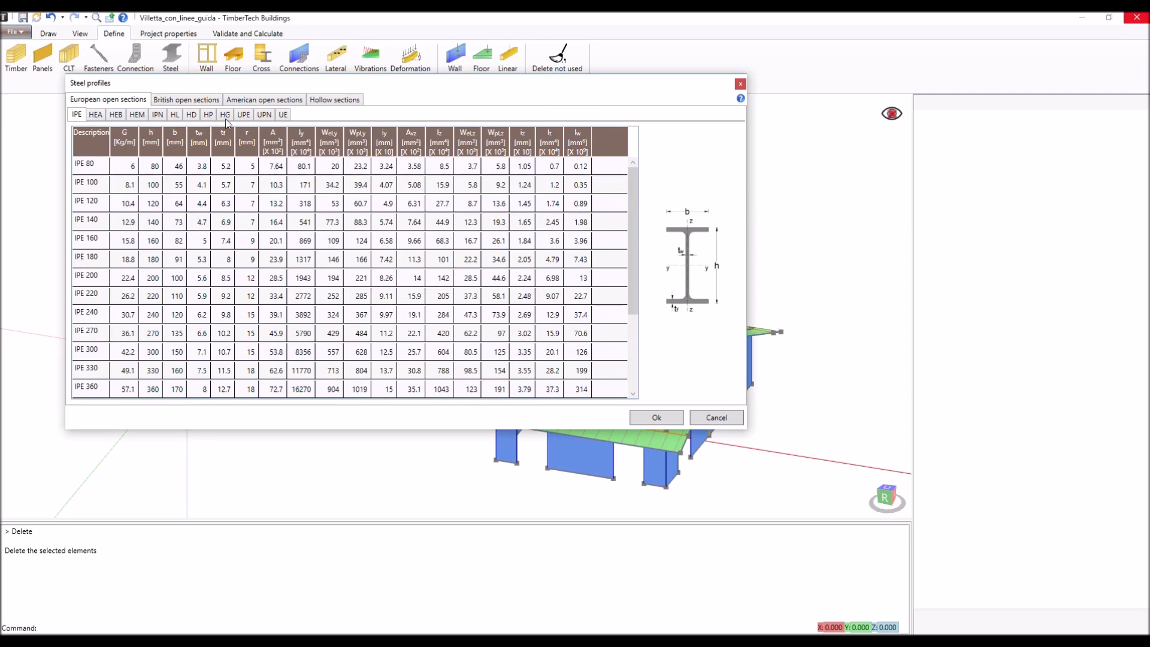
pyautogui.click(203, 100)
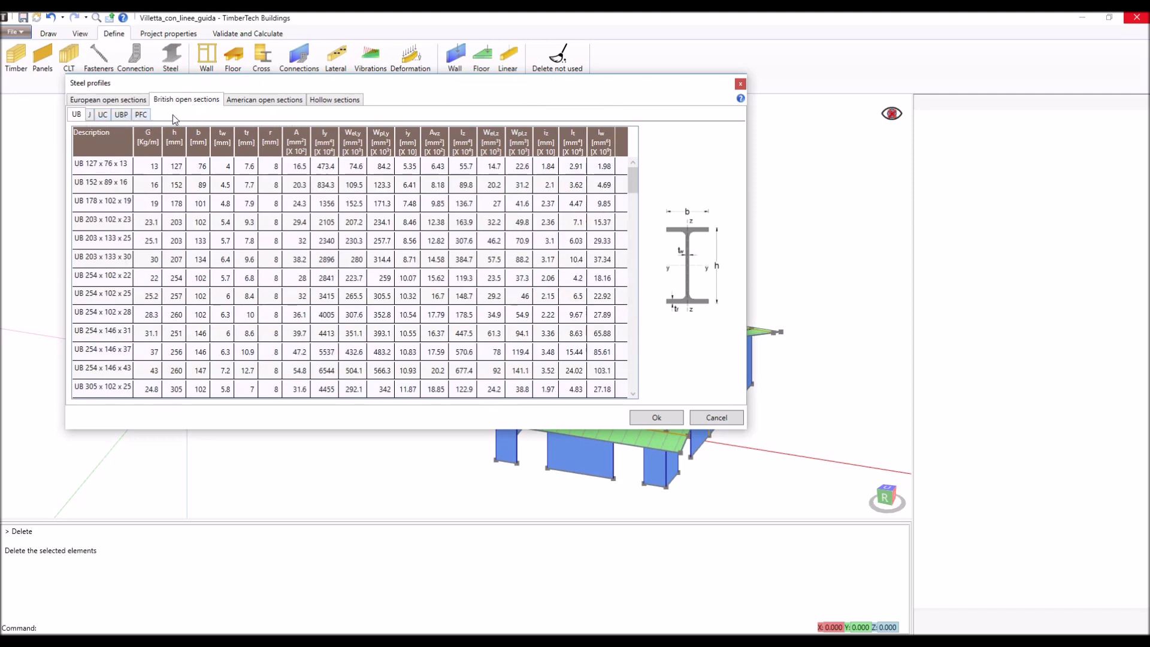
pyautogui.click(258, 103)
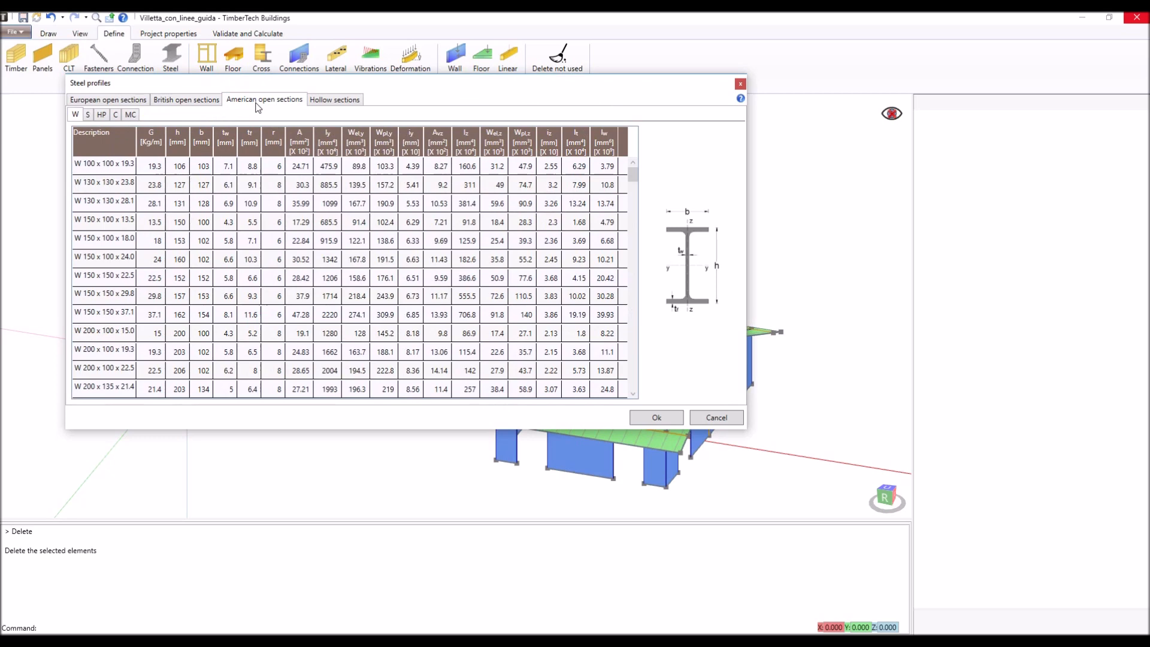
pyautogui.click(332, 100)
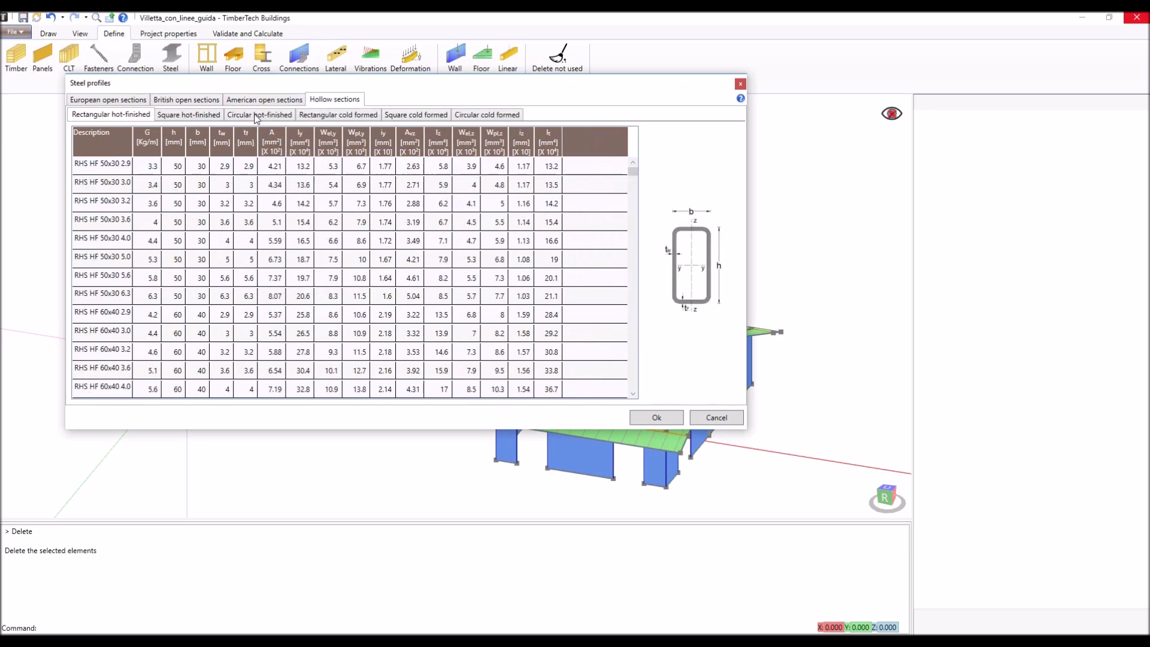
pyautogui.click(201, 117)
pyautogui.click(263, 115)
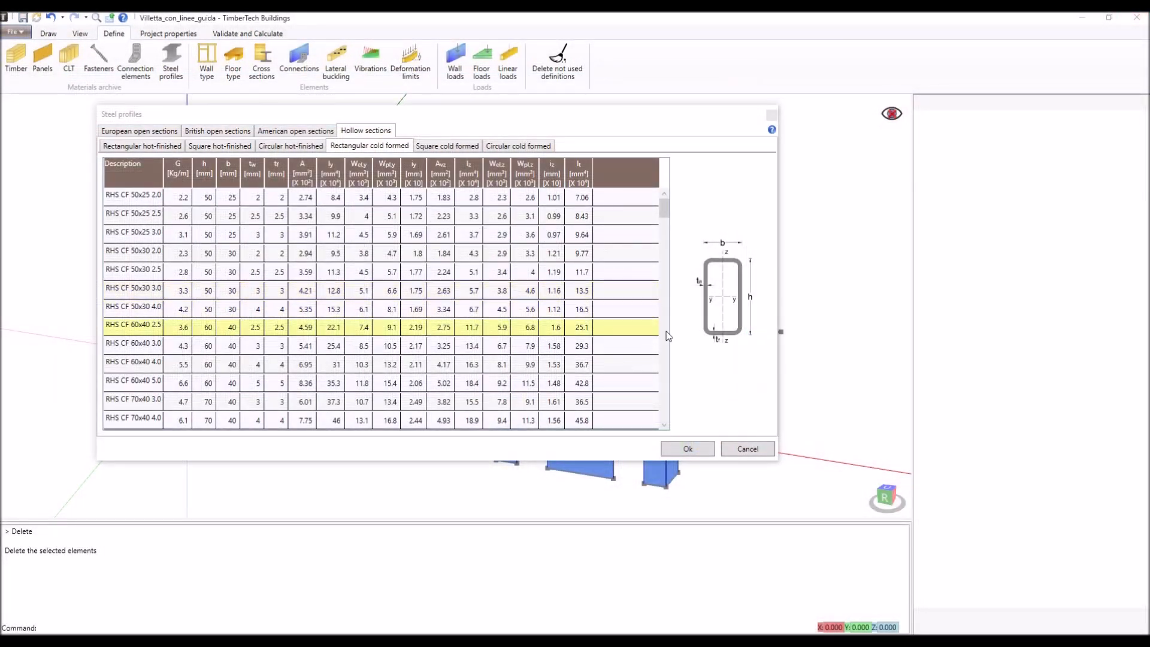
pyautogui.click(688, 449)
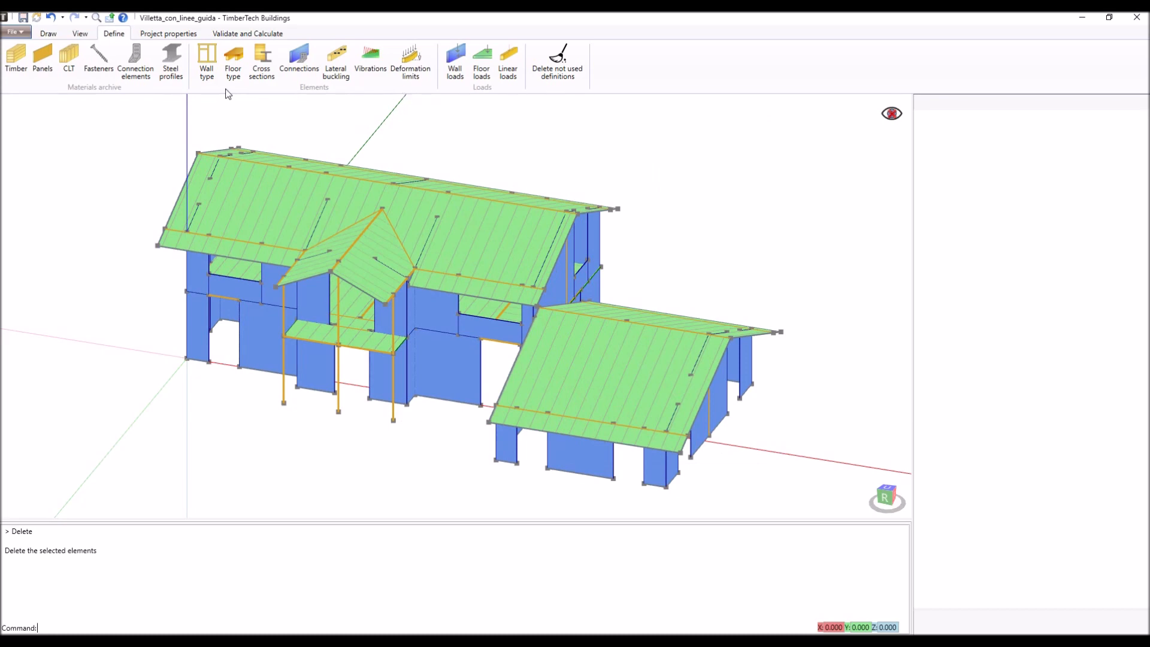
# - Edit the wall type XLAM 100 mm - 3 strati and set its wall typology to Jointed
pyautogui.click(207, 63)
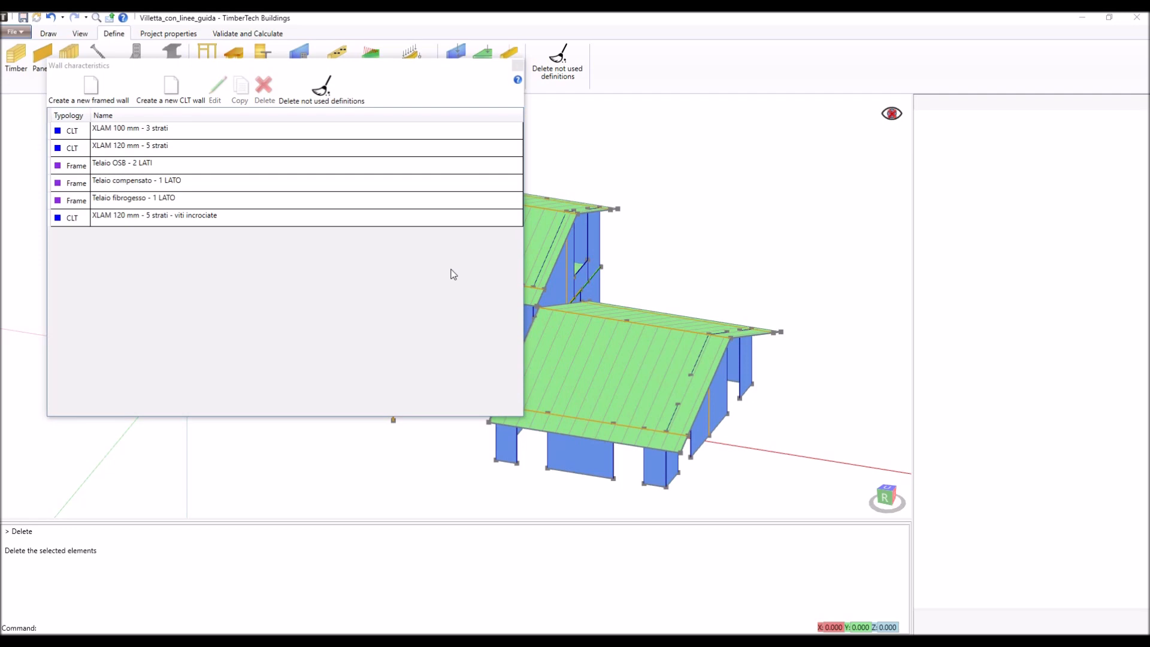
pyautogui.click(192, 134)
pyautogui.doubleClick(192, 133)
pyautogui.moveTo(190, 129); pyautogui.dragTo(342, 109)
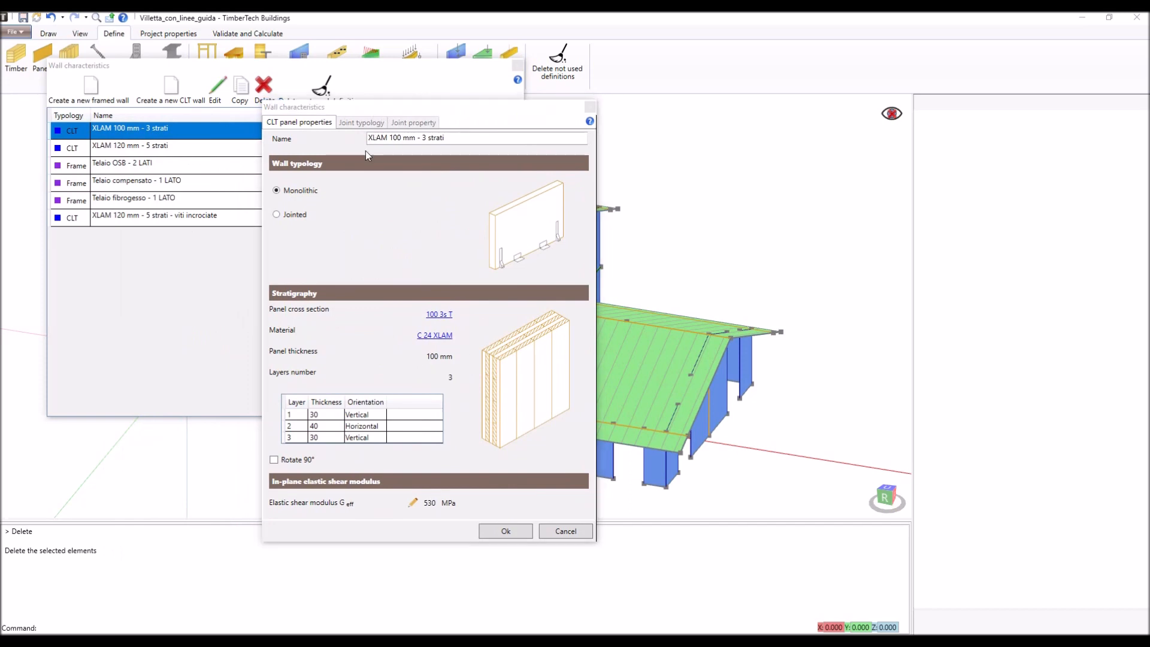
pyautogui.click(301, 216)
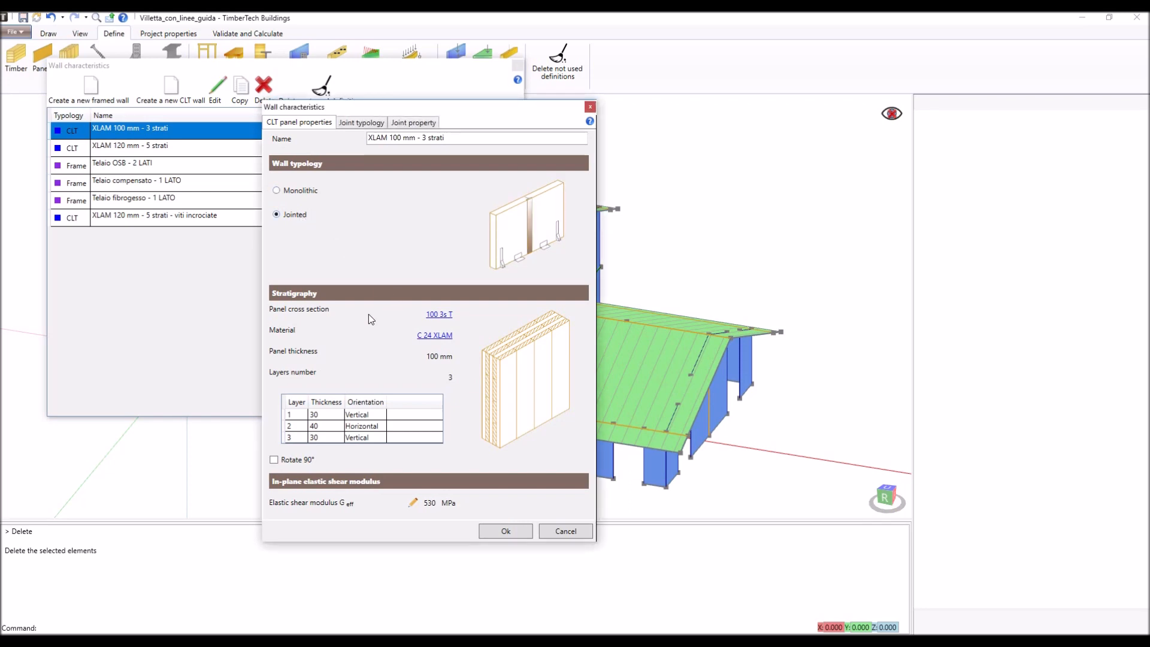
# - Review the transversal CLT panel cross sections and the XLAM material classes available for the wall, keeping 100 3s T and C 24 XLAM
pyautogui.click(441, 317)
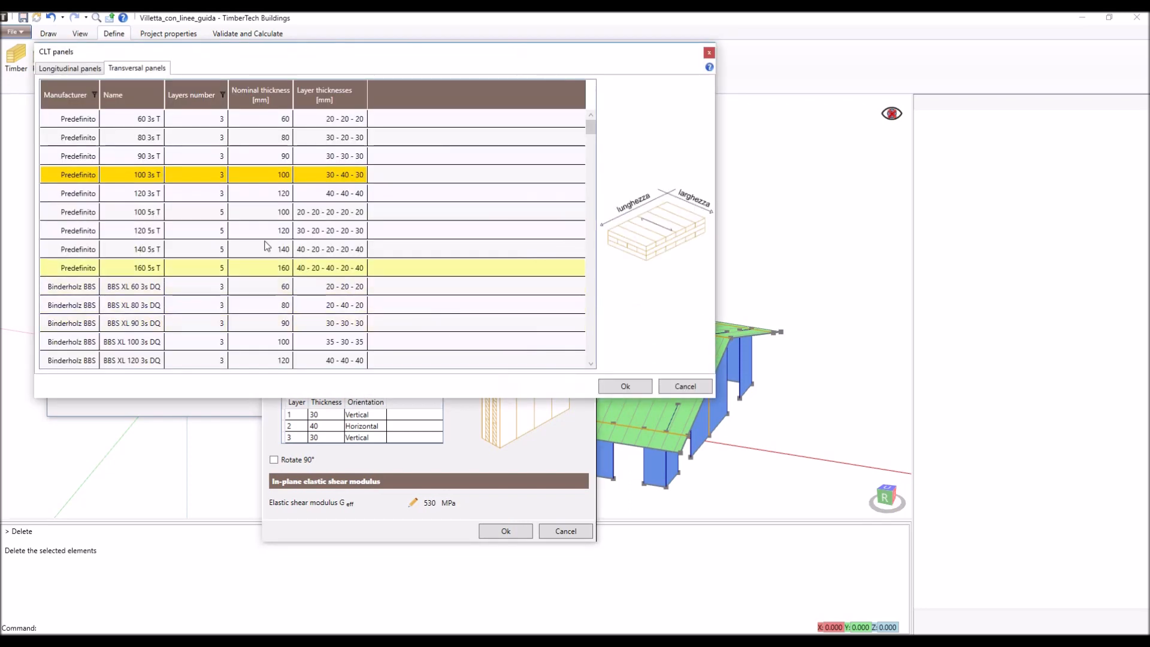
pyautogui.scroll(-5, 219, 239)
pyautogui.scroll(-3, 214, 246)
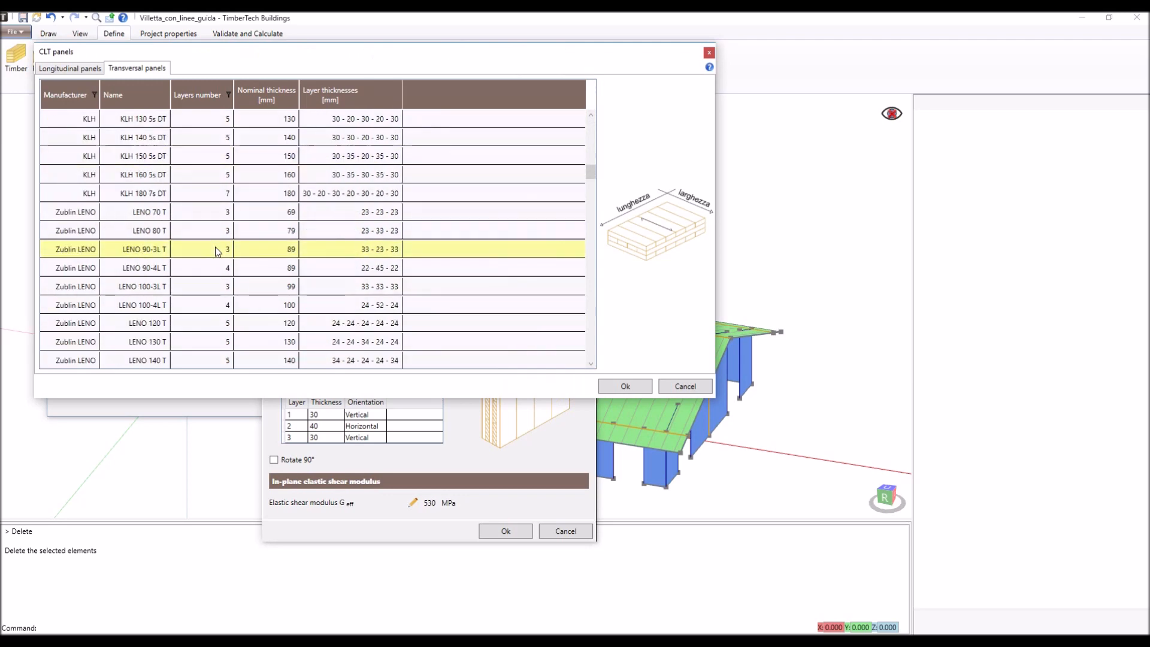
pyautogui.scroll(2, 215, 247)
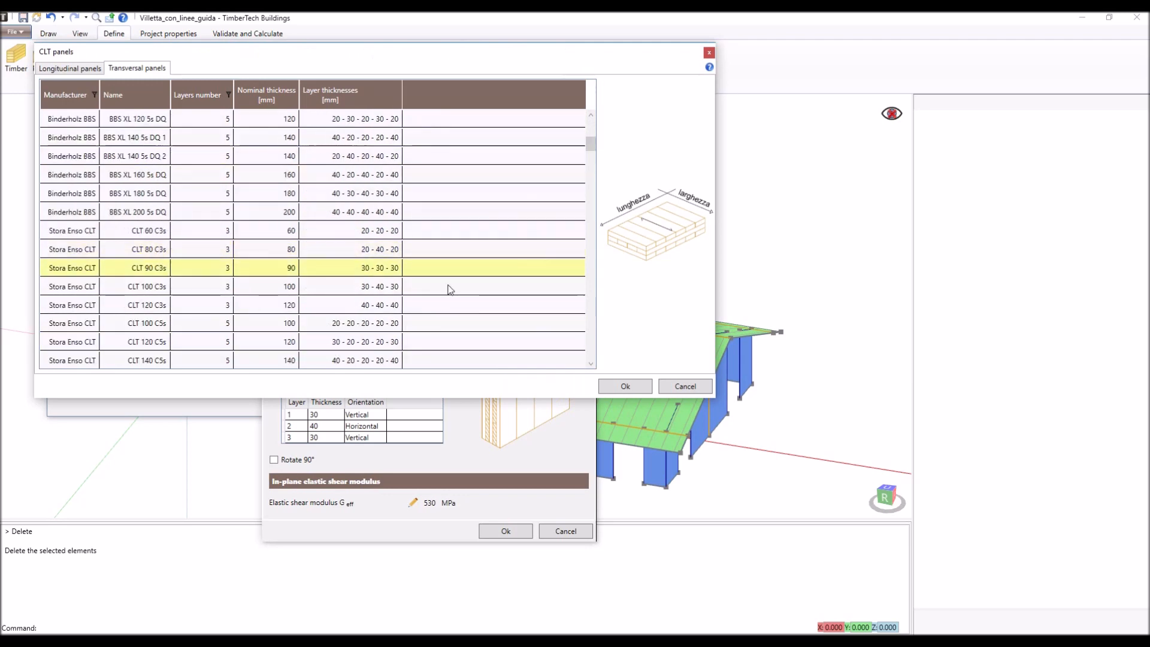
pyautogui.click(667, 385)
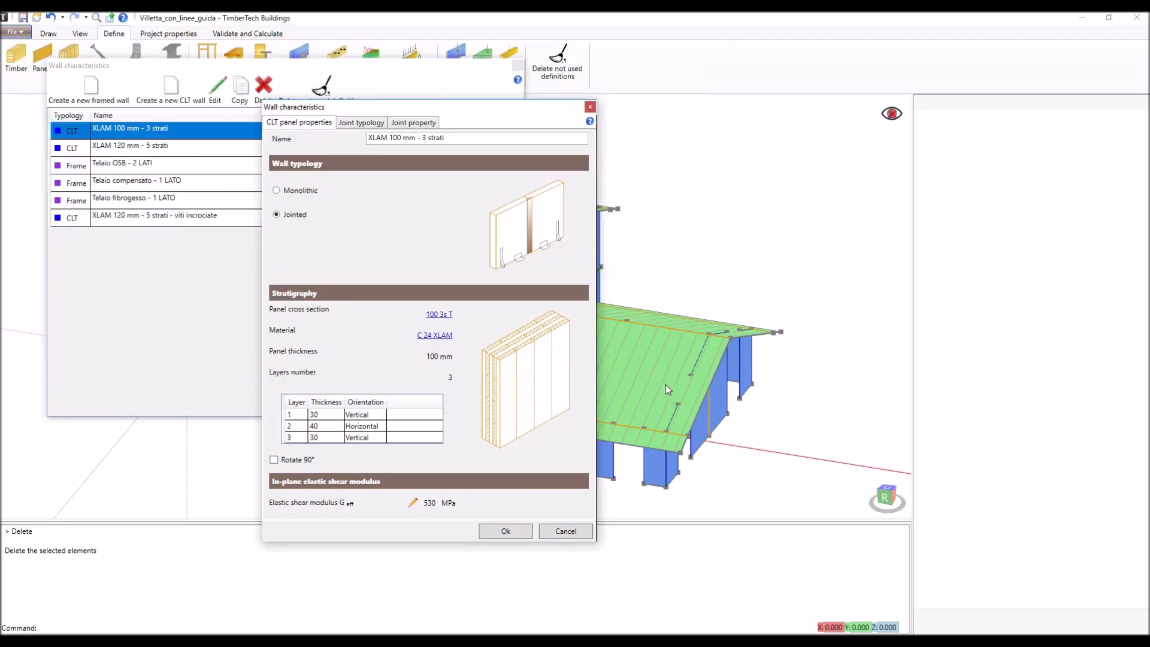
pyautogui.click(424, 342)
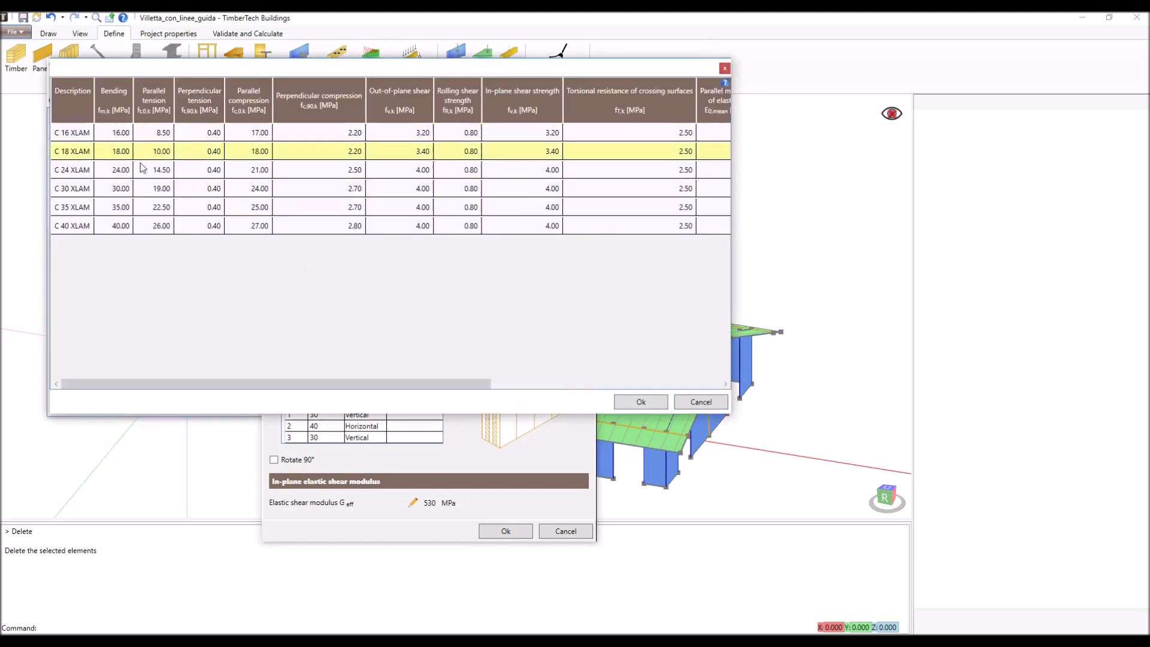
pyautogui.click(645, 403)
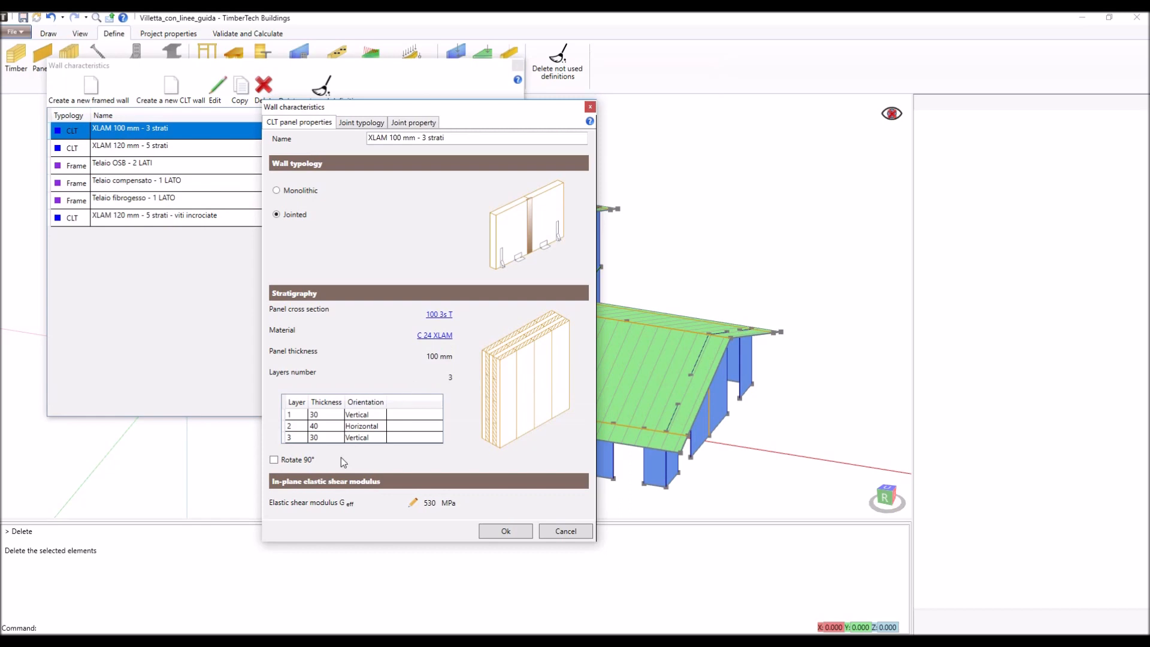
# - Try the 90° rotation of the panel layers and manual entry of the in-plane elastic shear modulus, reverting both
pyautogui.click(274, 460)
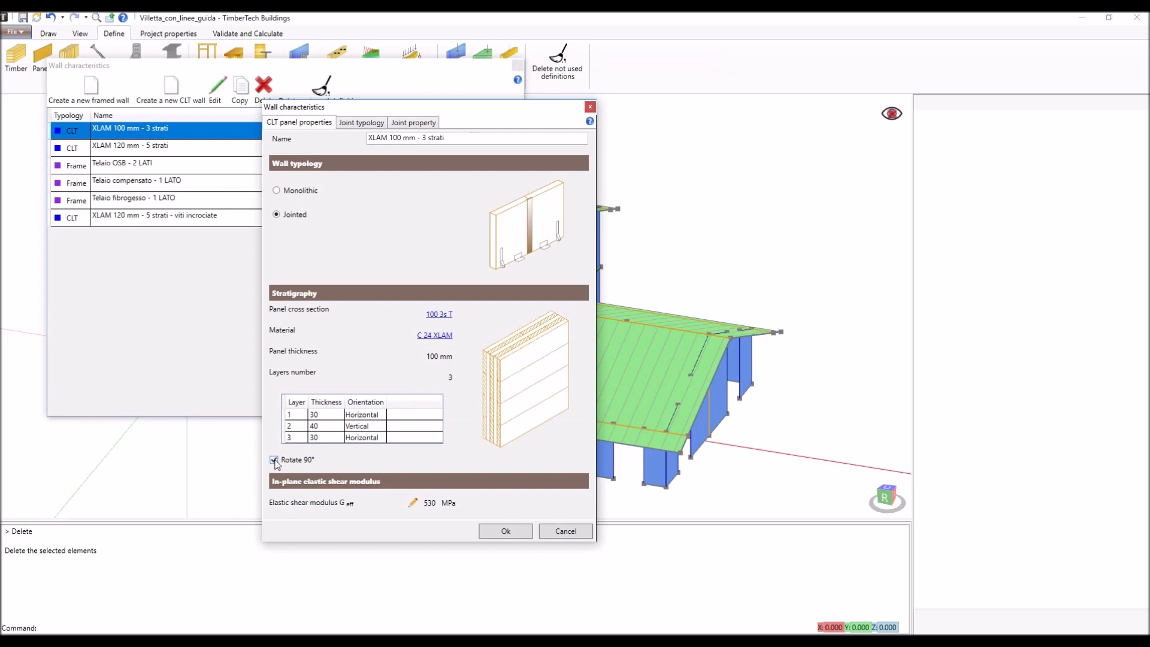
pyautogui.click(274, 461)
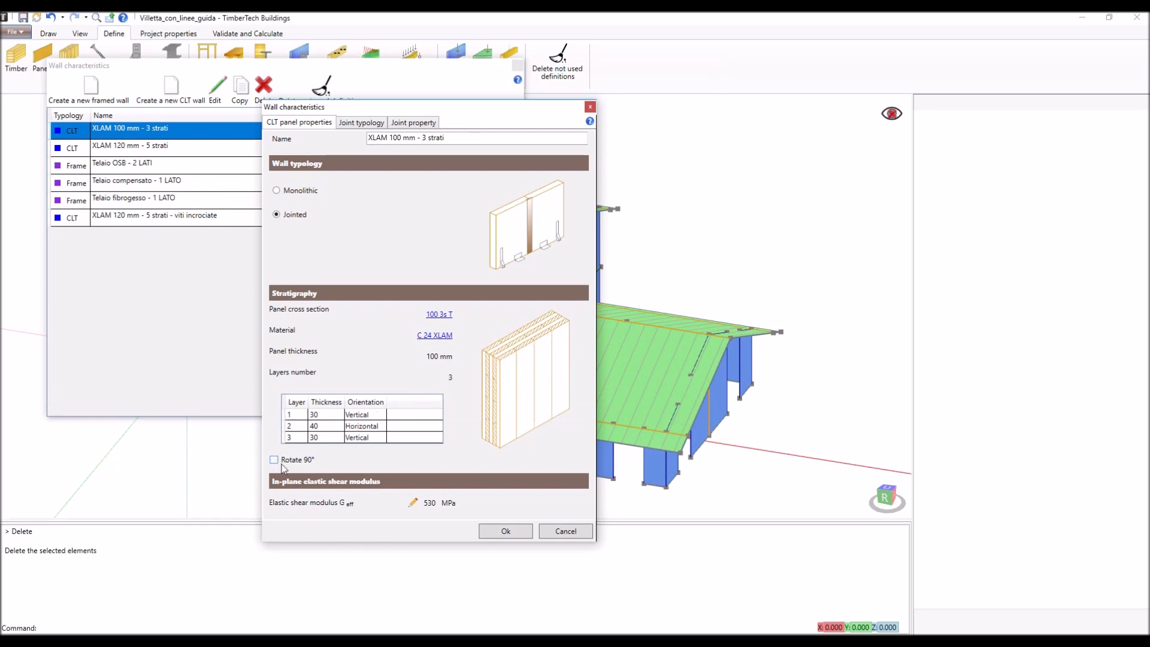
pyautogui.click(413, 503)
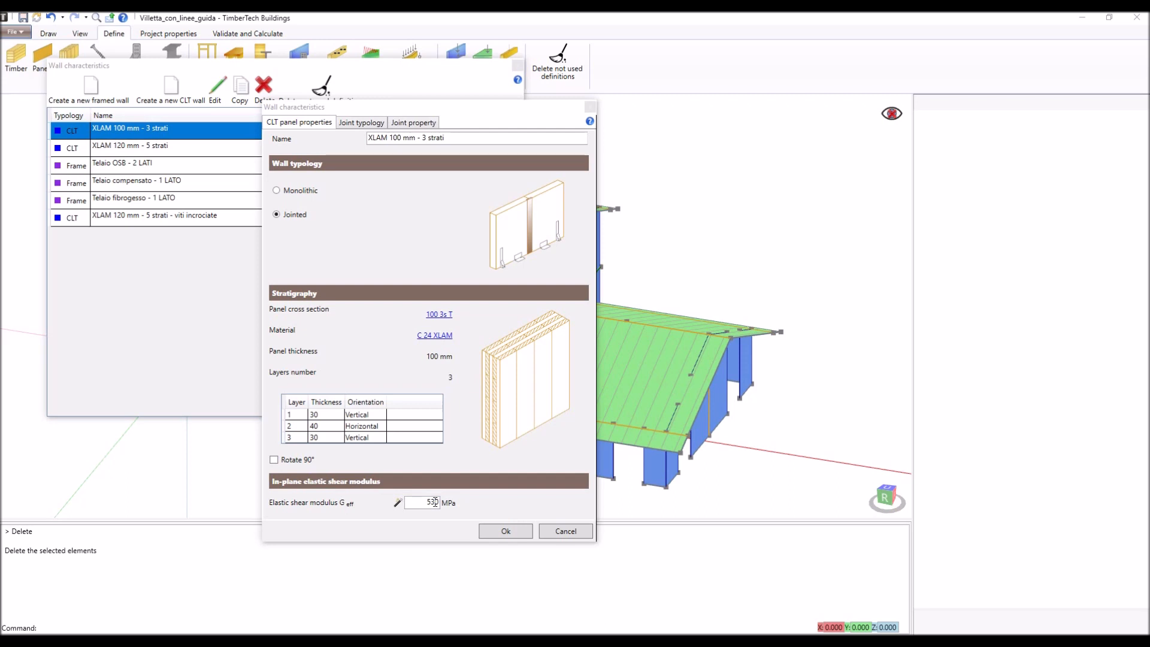
pyautogui.click(399, 503)
pyautogui.click(400, 503)
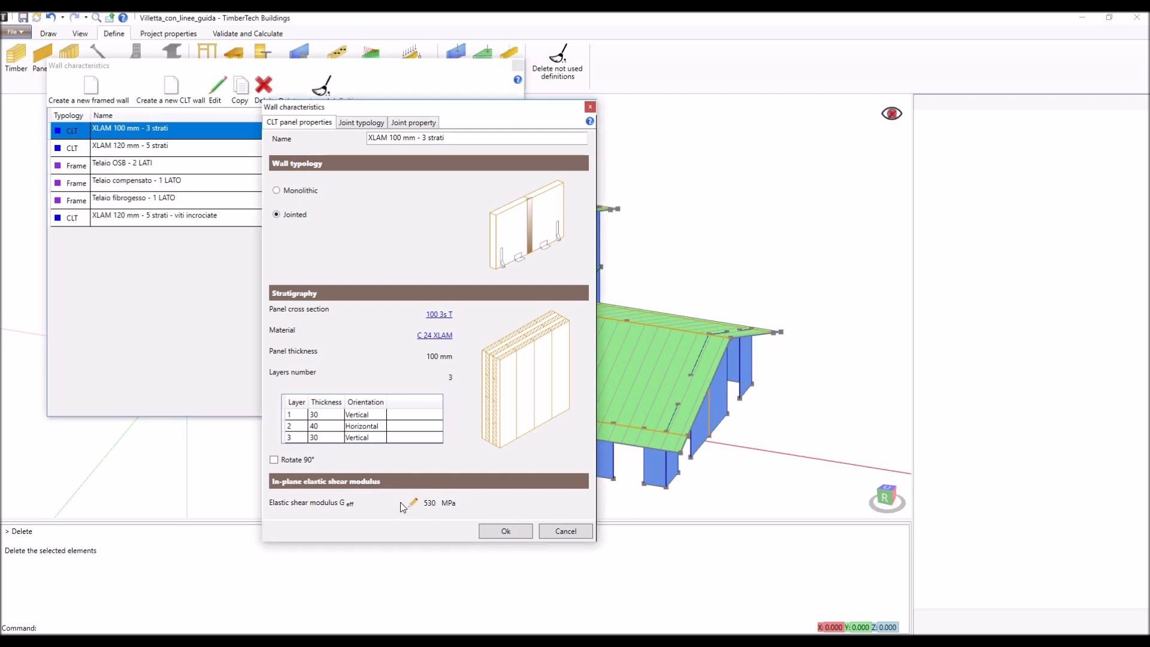
# - Compare the available panel joint typologies and set the joint of the XLAM 100 mm - 3 strati wall to Central board
pyautogui.click(370, 123)
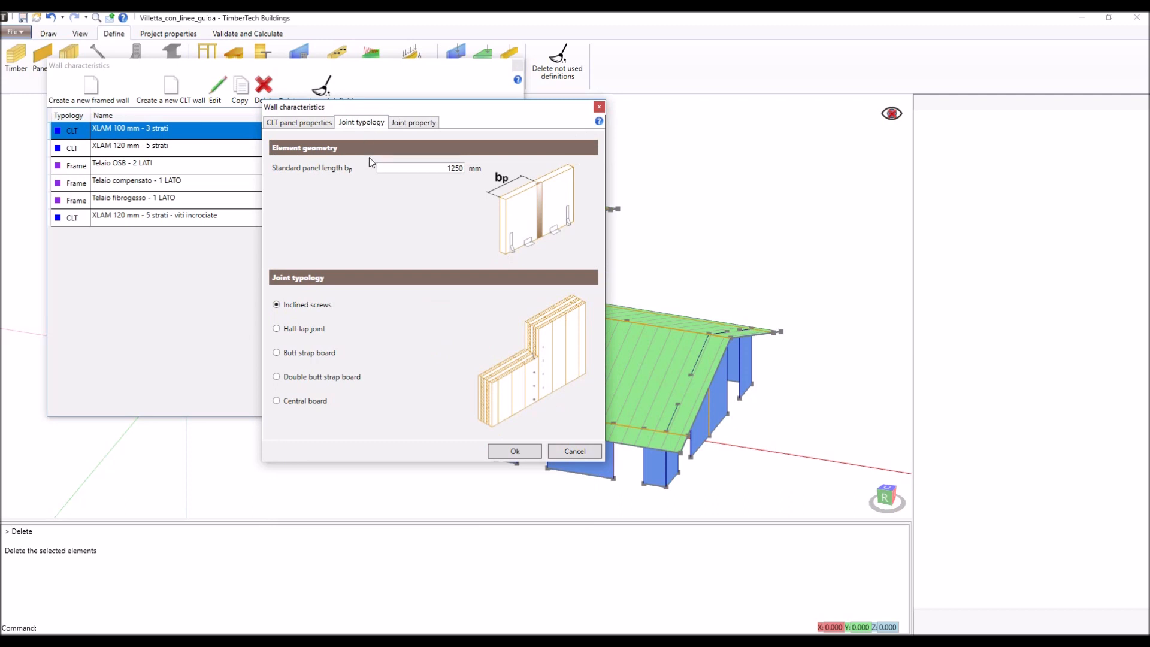
pyautogui.doubleClick(388, 166)
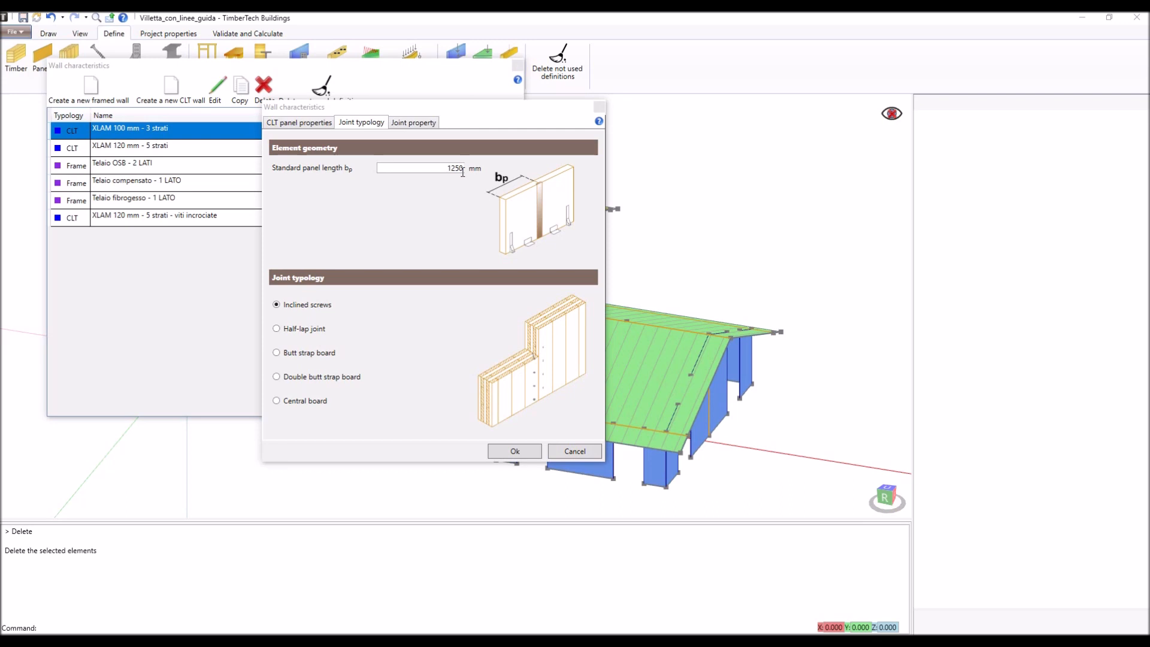
pyautogui.click(318, 307)
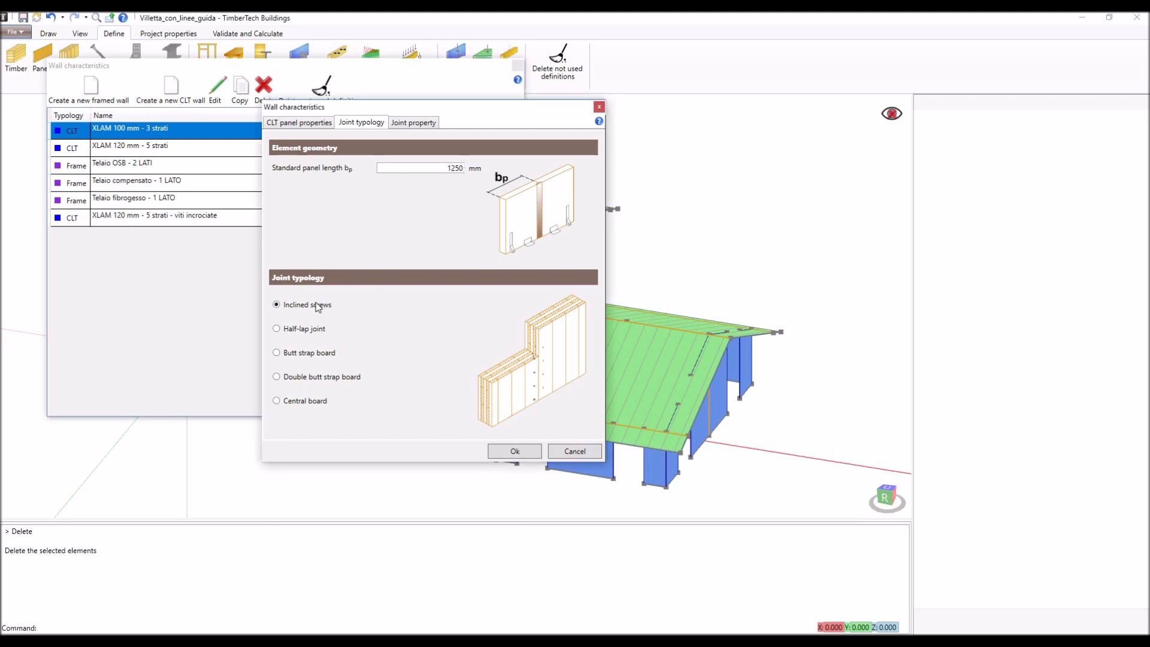
pyautogui.click(314, 331)
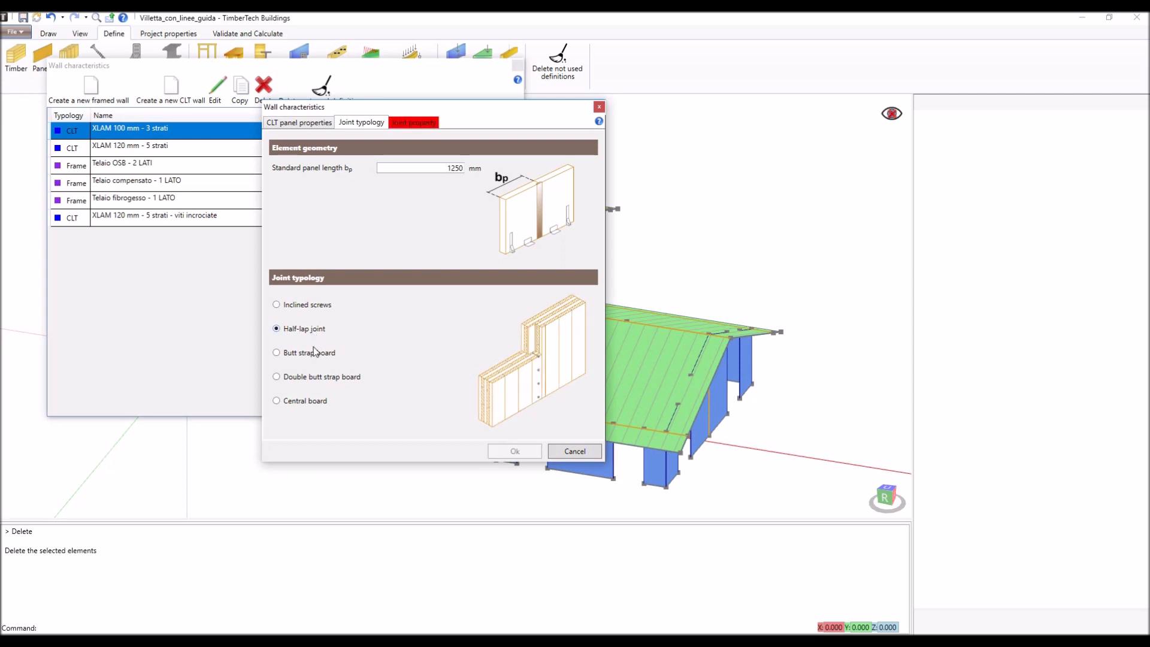
pyautogui.click(312, 353)
pyautogui.click(322, 378)
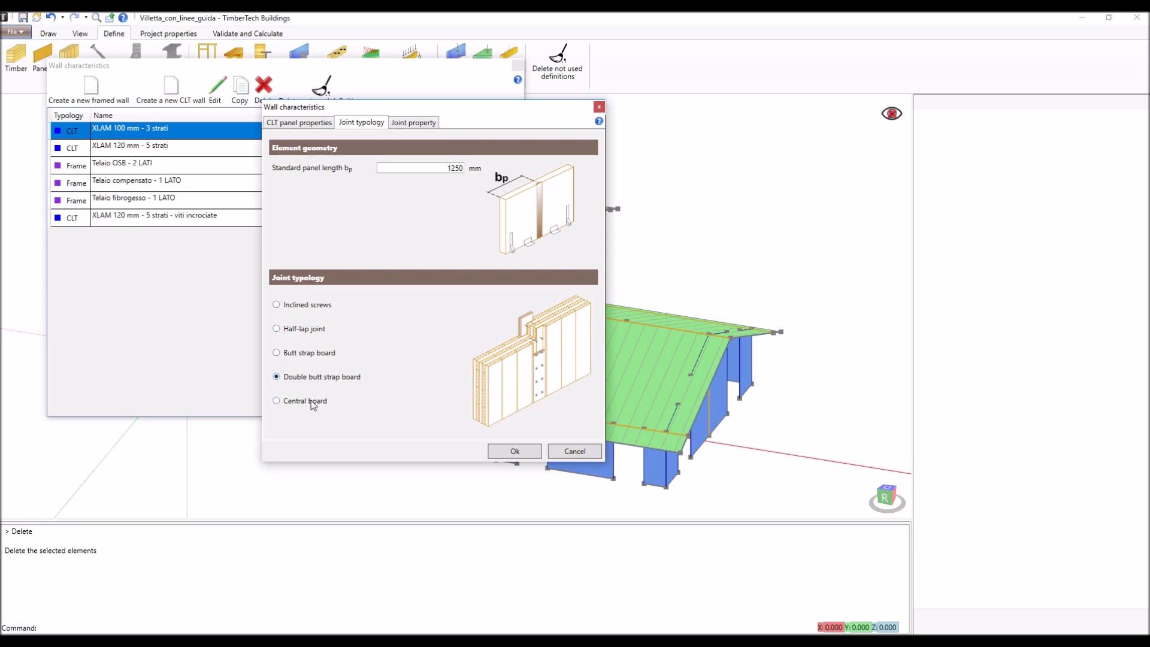
pyautogui.click(311, 401)
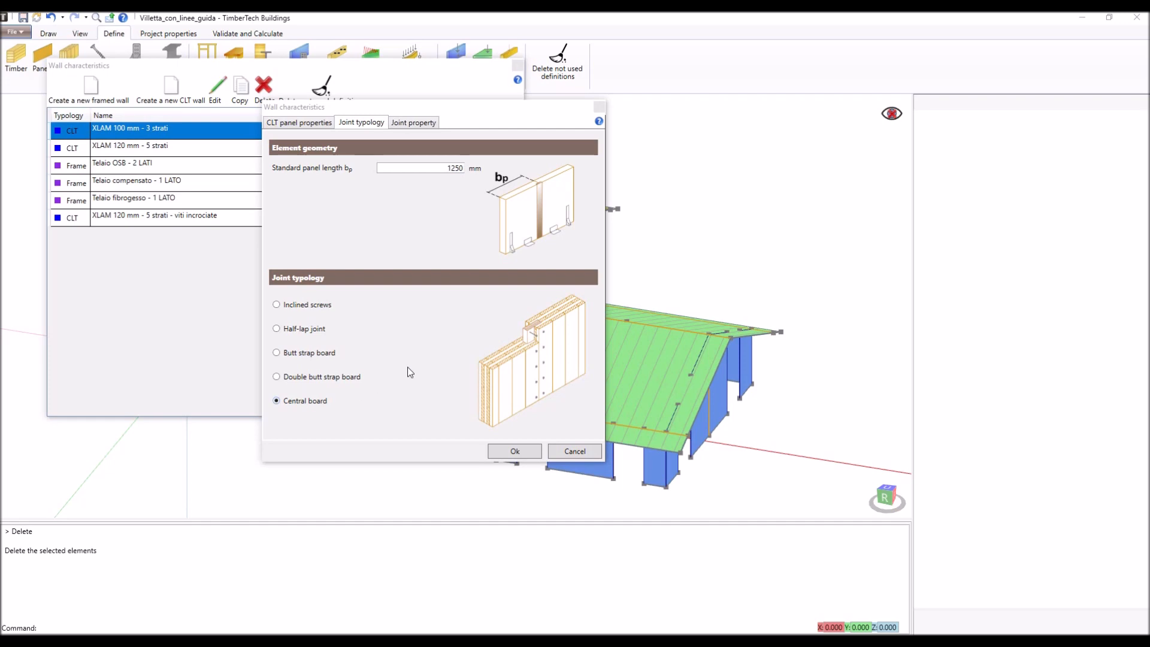
# - Review the SWP board materials and the nail and screw catalogues available for the central board joint, keeping the current choices
pyautogui.click(427, 124)
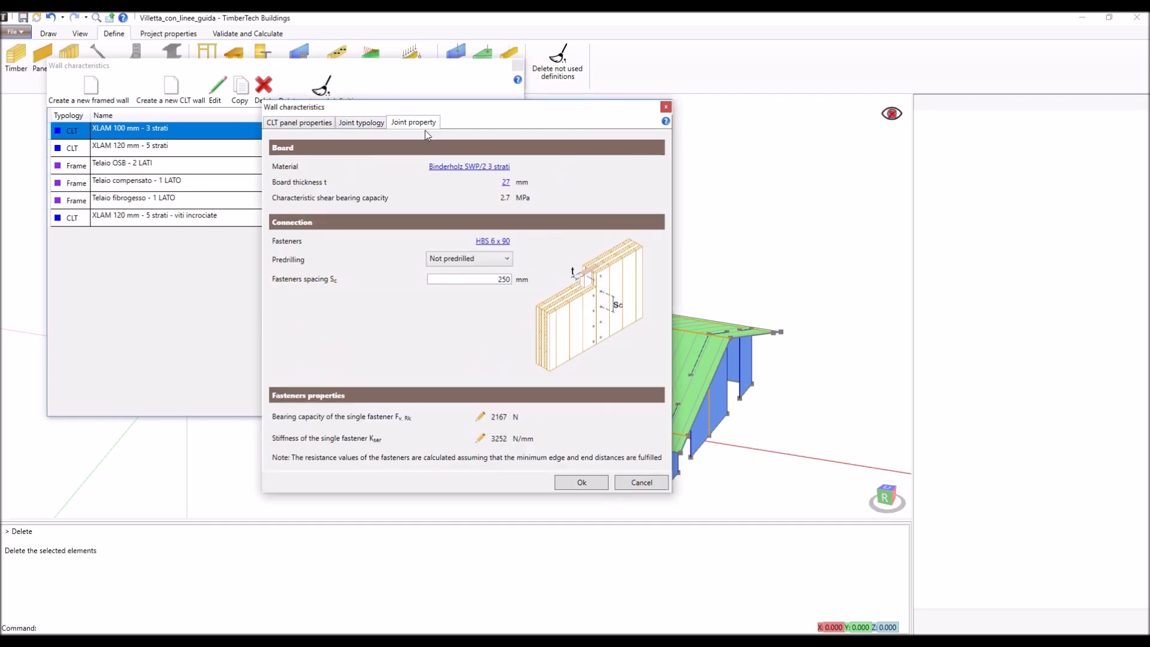
pyautogui.click(458, 168)
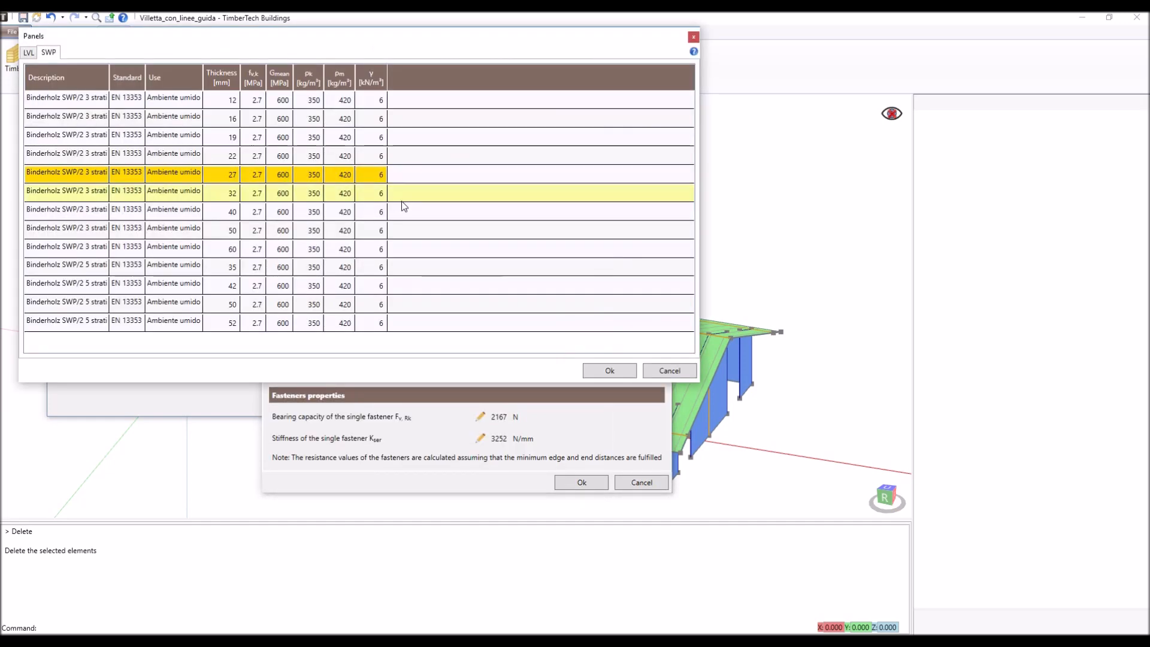
pyautogui.click(668, 370)
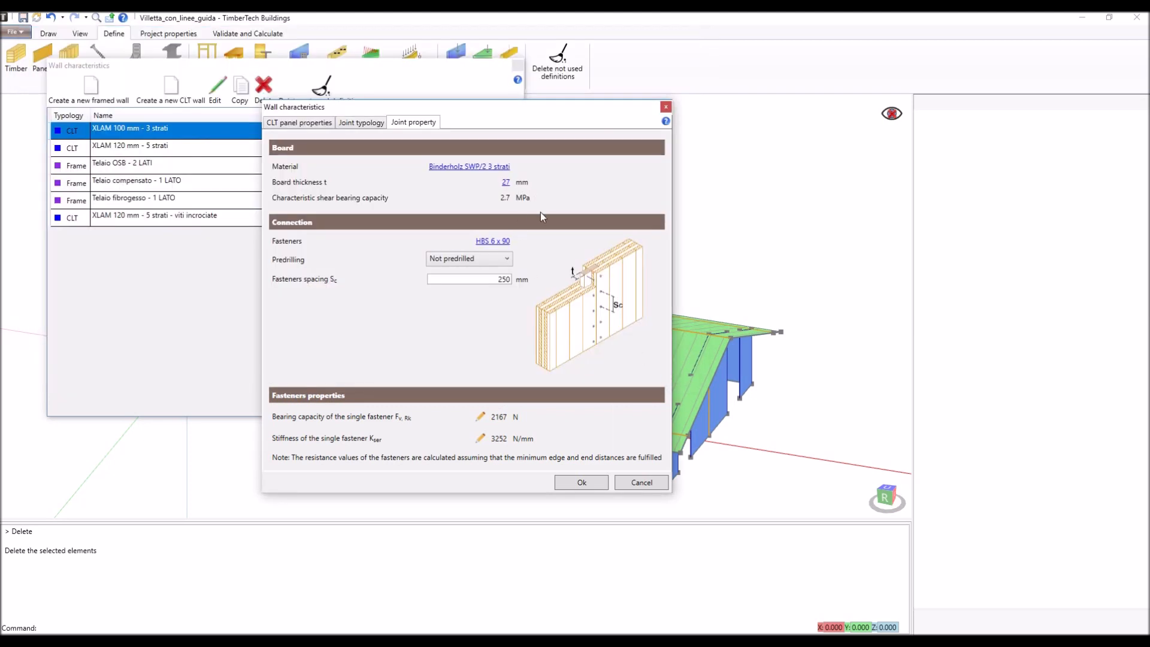
pyautogui.click(500, 243)
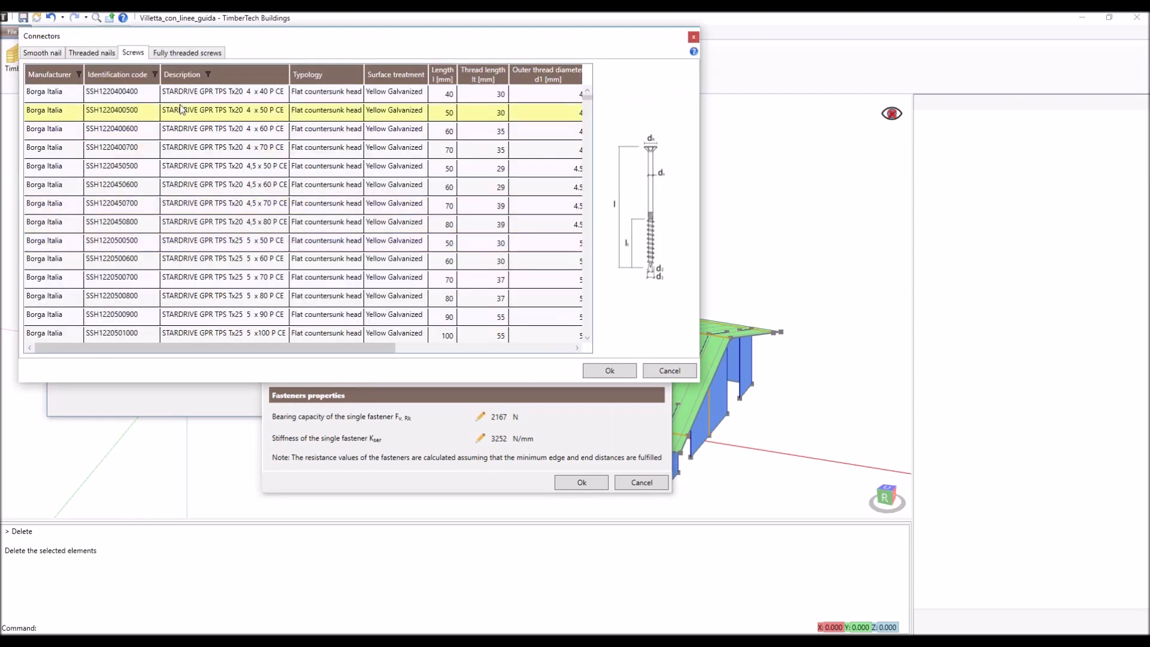
pyautogui.click(57, 55)
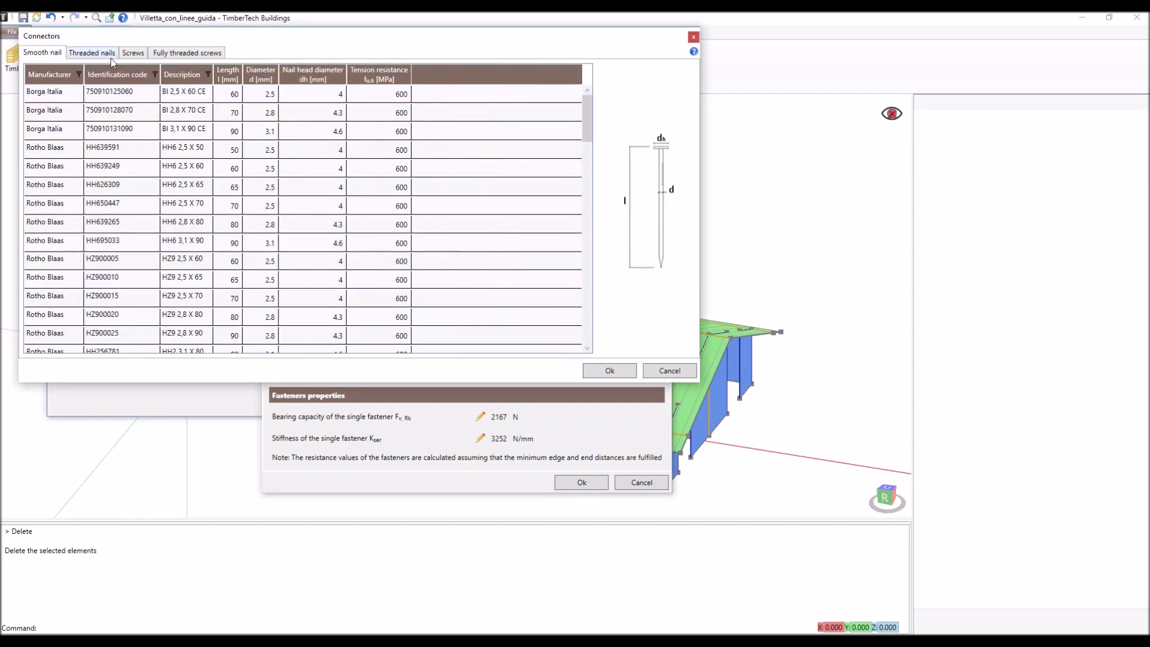
pyautogui.click(91, 54)
pyautogui.click(187, 54)
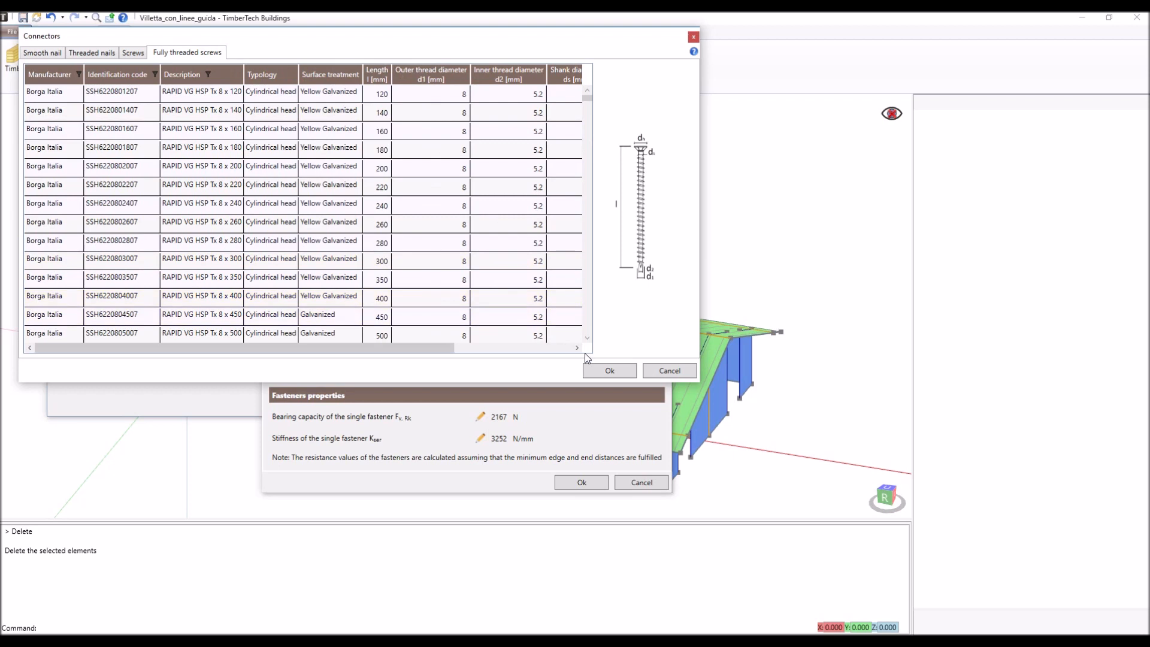
pyautogui.click(664, 374)
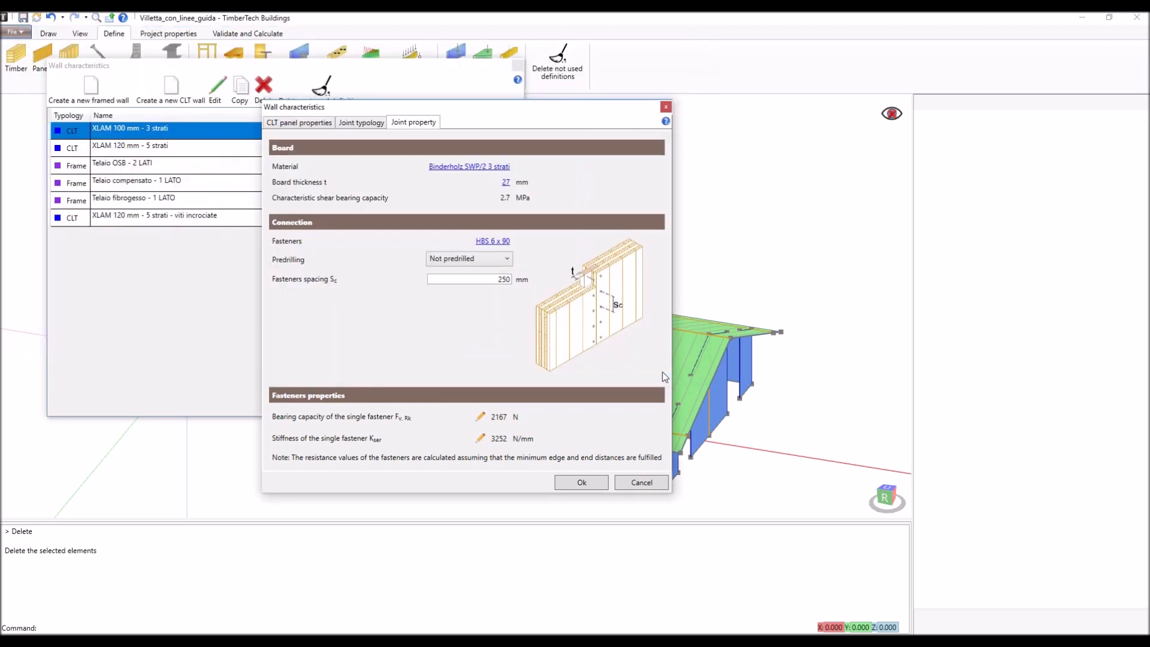
# - Check the predrilling options and manual entry of fastener bearing capacity and stiffness, restore the calculated values, and confirm the wall type
pyautogui.click(497, 261)
pyautogui.click(496, 261)
pyautogui.click(481, 417)
pyautogui.click(480, 438)
pyautogui.click(469, 439)
pyautogui.click(469, 418)
pyautogui.moveTo(473, 421); pyautogui.dragTo(303, 384)
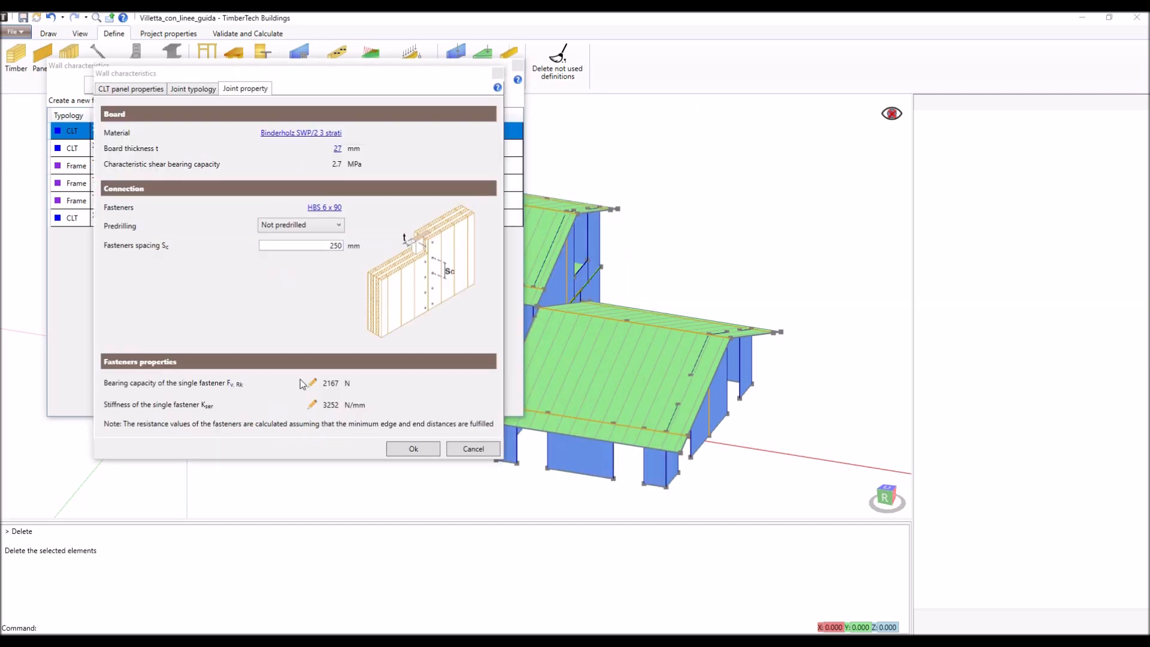
pyautogui.click(412, 450)
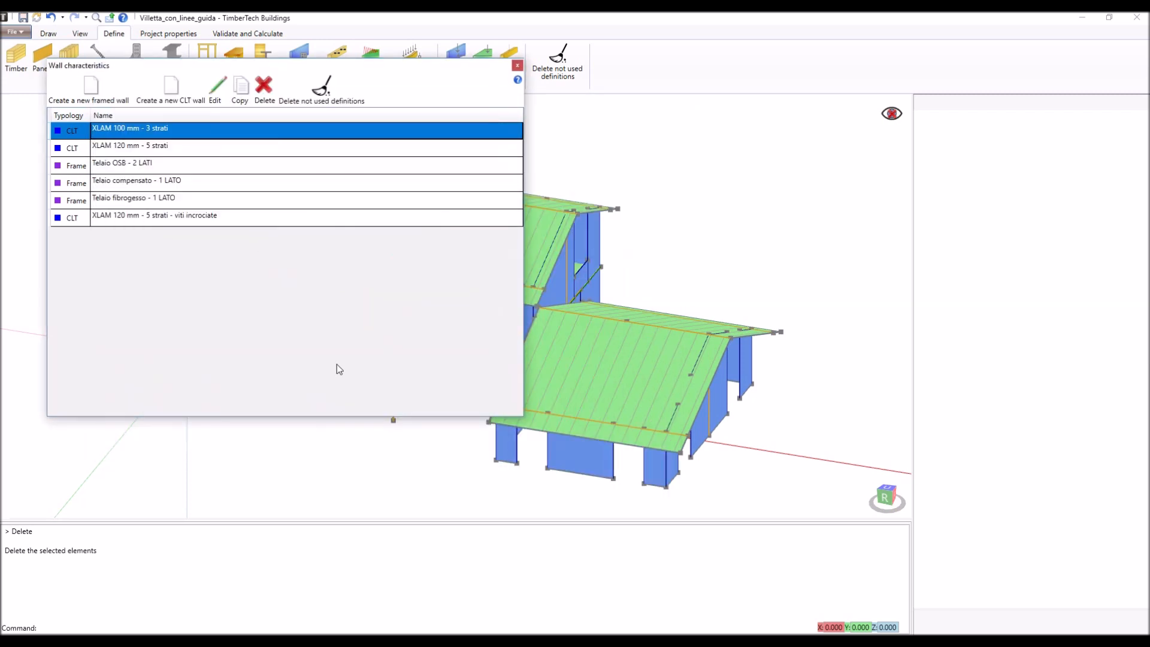
# - Open the framed wall type Telaio OSB - 2 LATI and try its sheeting board options, restoring equal boards on both sides
pyautogui.doubleClick(163, 165)
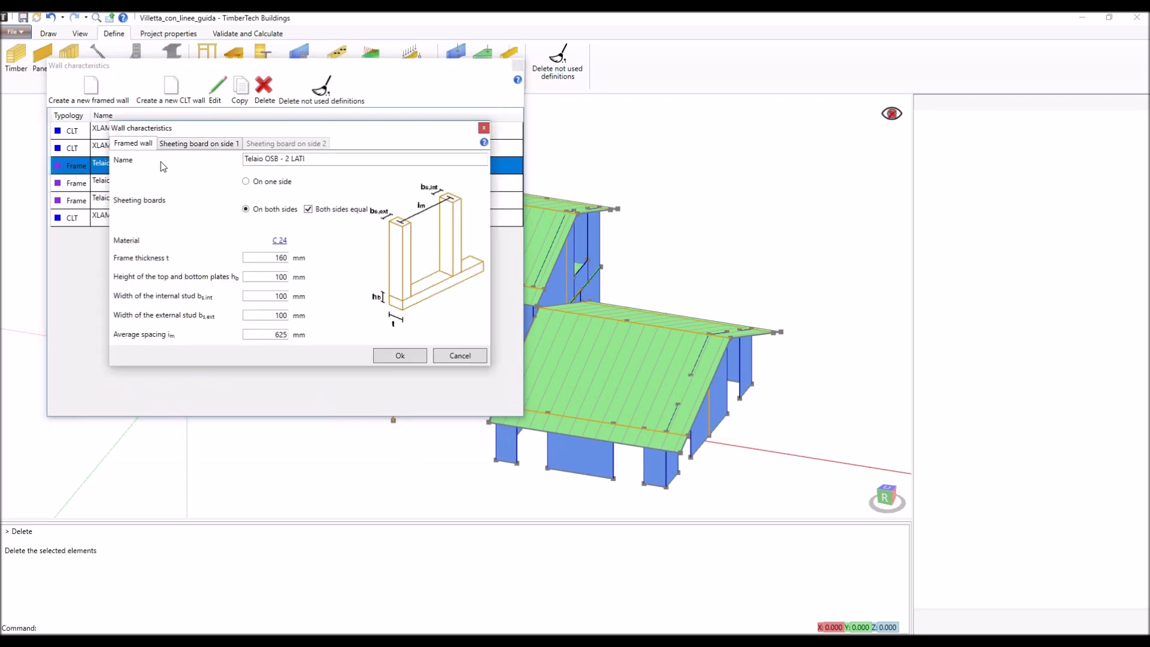
pyautogui.tripleClick(252, 160)
pyautogui.click(246, 182)
pyautogui.click(245, 211)
pyautogui.click(308, 209)
pyautogui.click(309, 210)
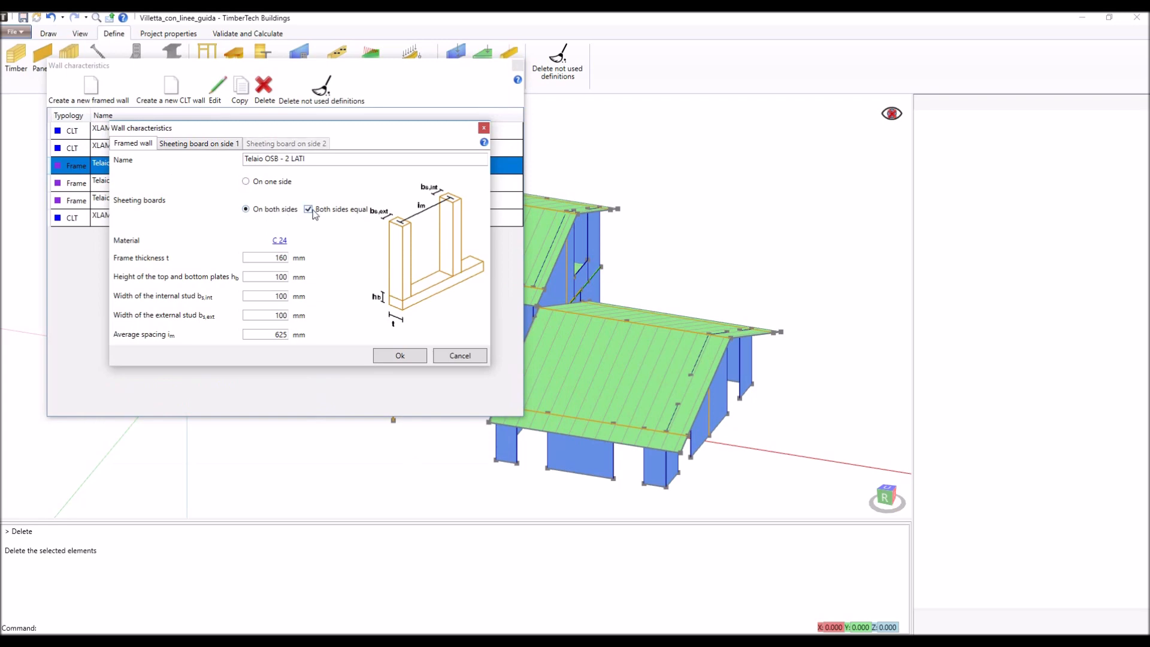
# - Review the framed wall's softwood classes and side 1 sheeting board properties, discard any edits and close the wall types
pyautogui.click(279, 242)
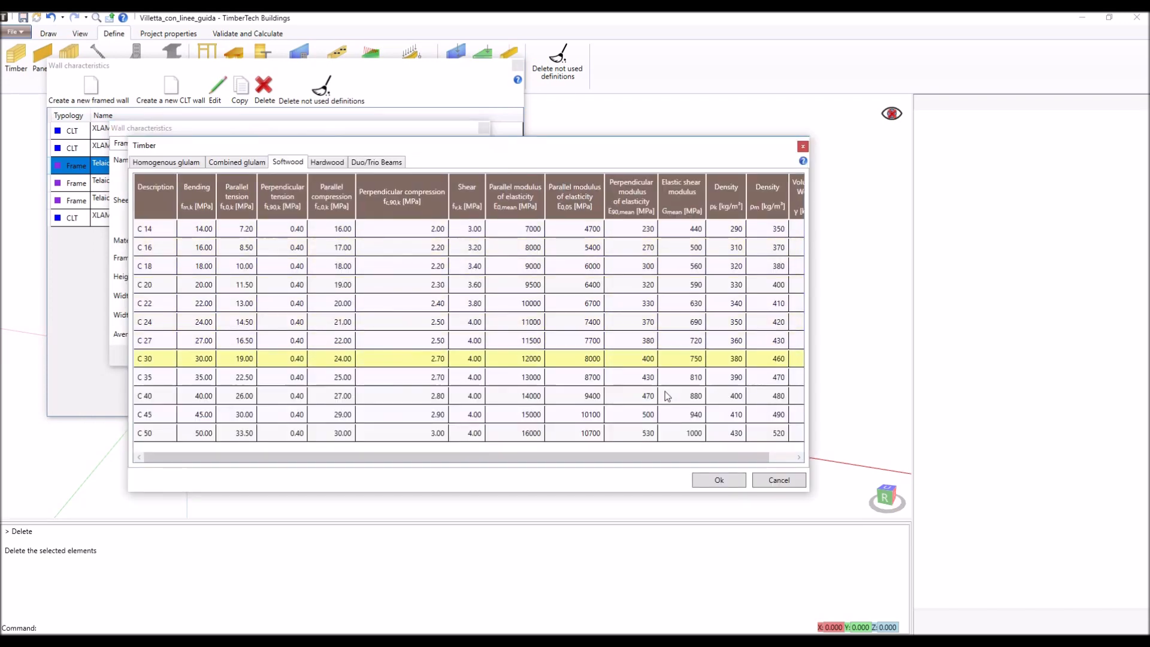
pyautogui.click(777, 481)
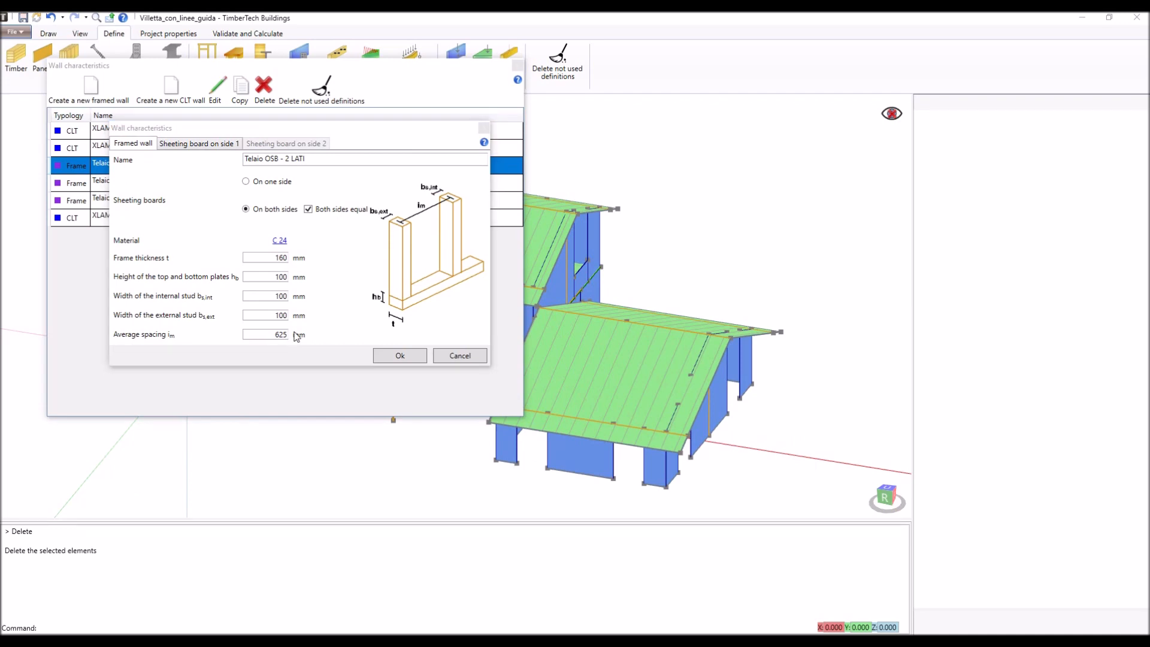
pyautogui.click(225, 146)
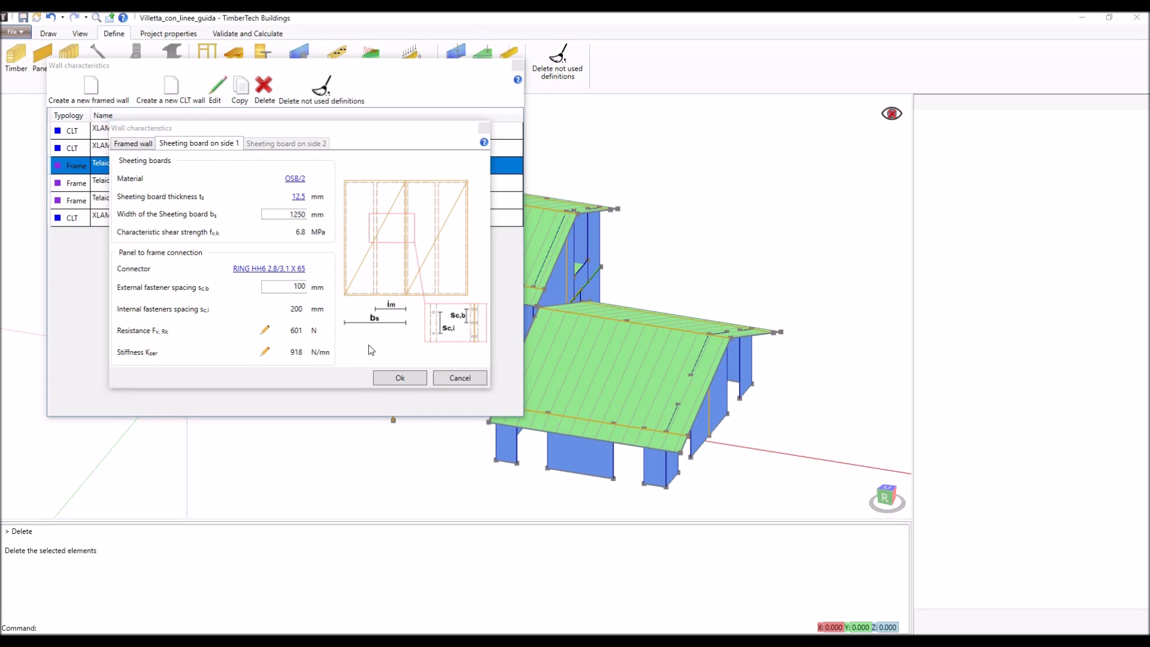
pyautogui.click(456, 378)
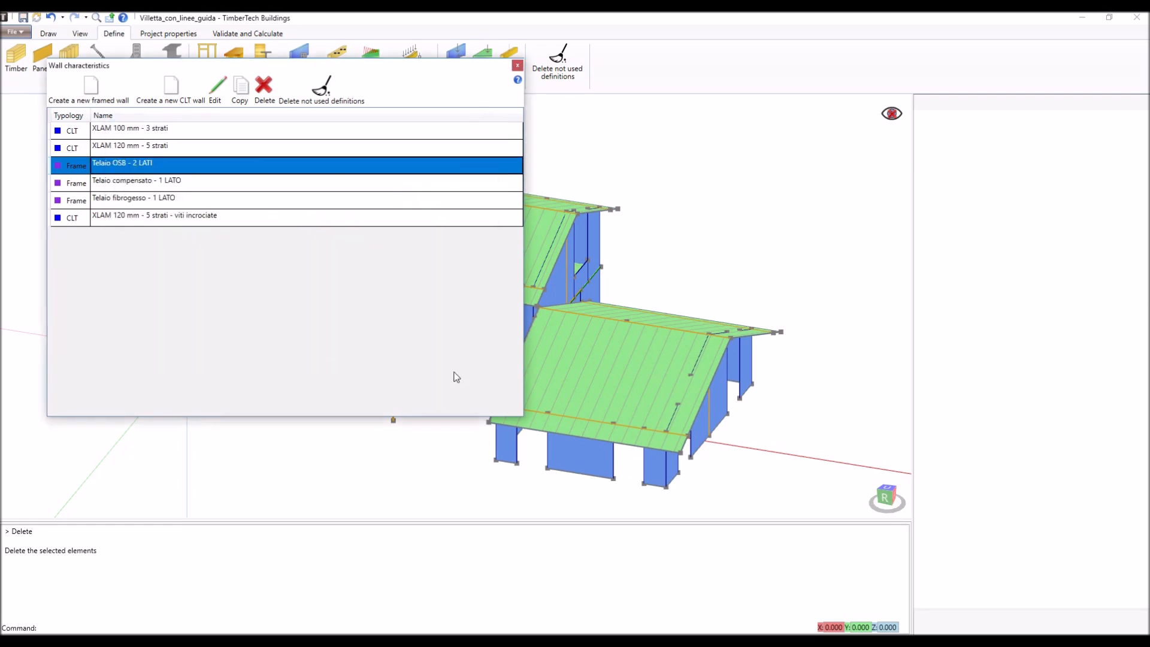
pyautogui.click(517, 66)
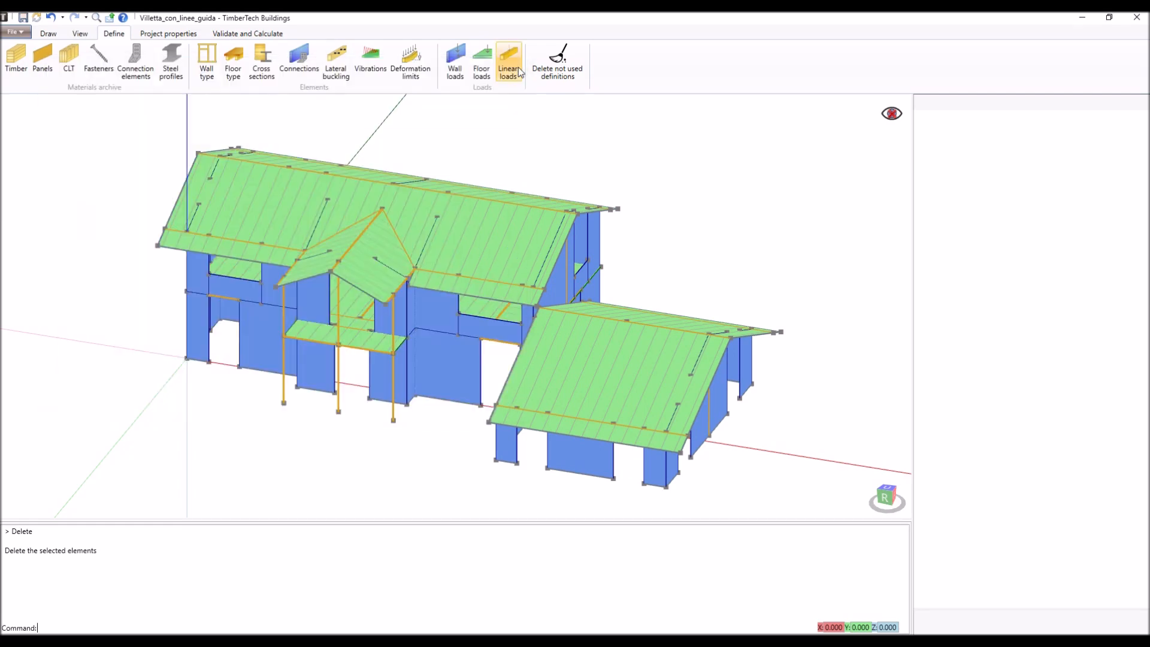
# - Open the floor types and review the material, size and spacing settings of a new joist floor without creating it
pyautogui.click(237, 77)
pyautogui.moveTo(233, 95); pyautogui.dragTo(340, 144)
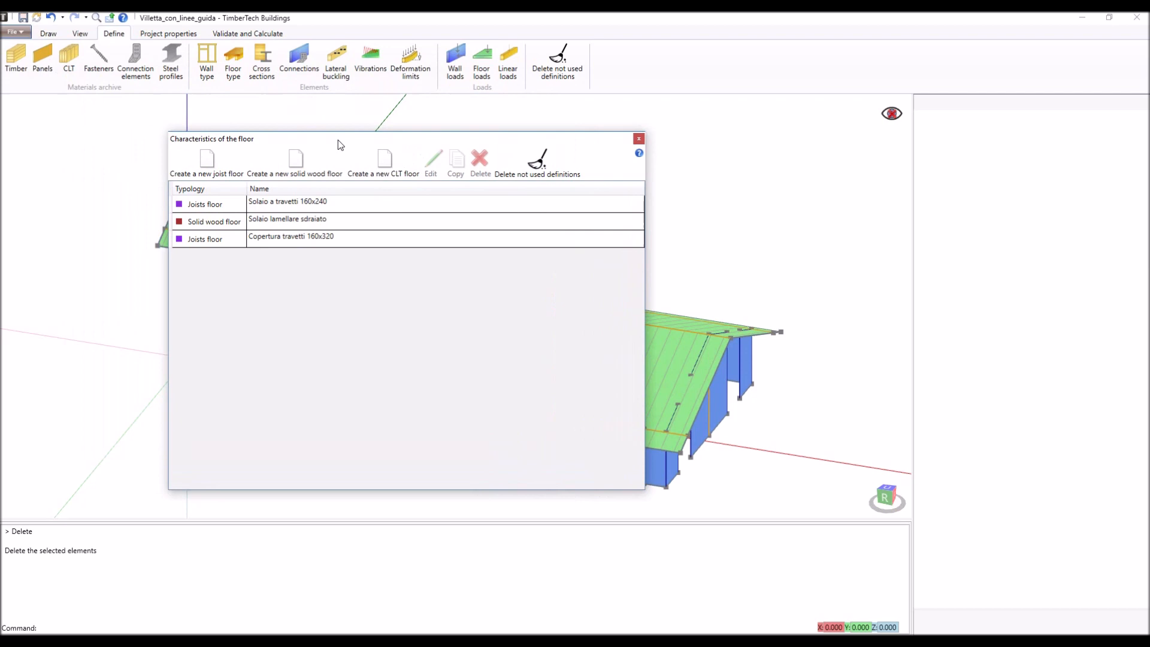
pyautogui.click(208, 161)
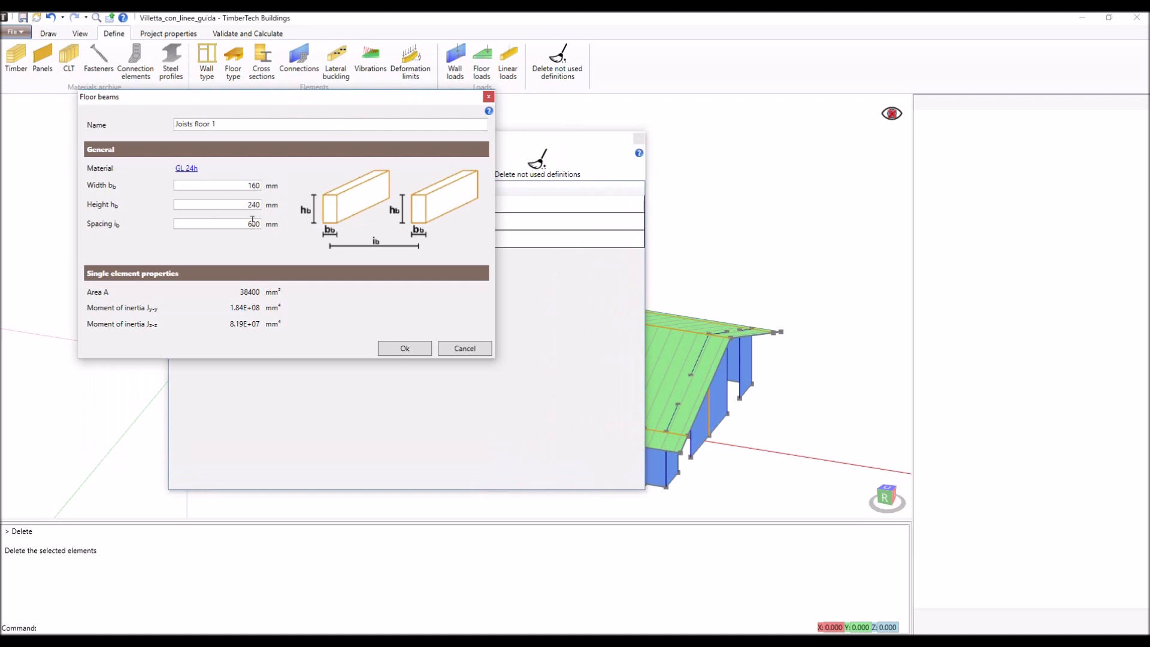
pyautogui.click(467, 351)
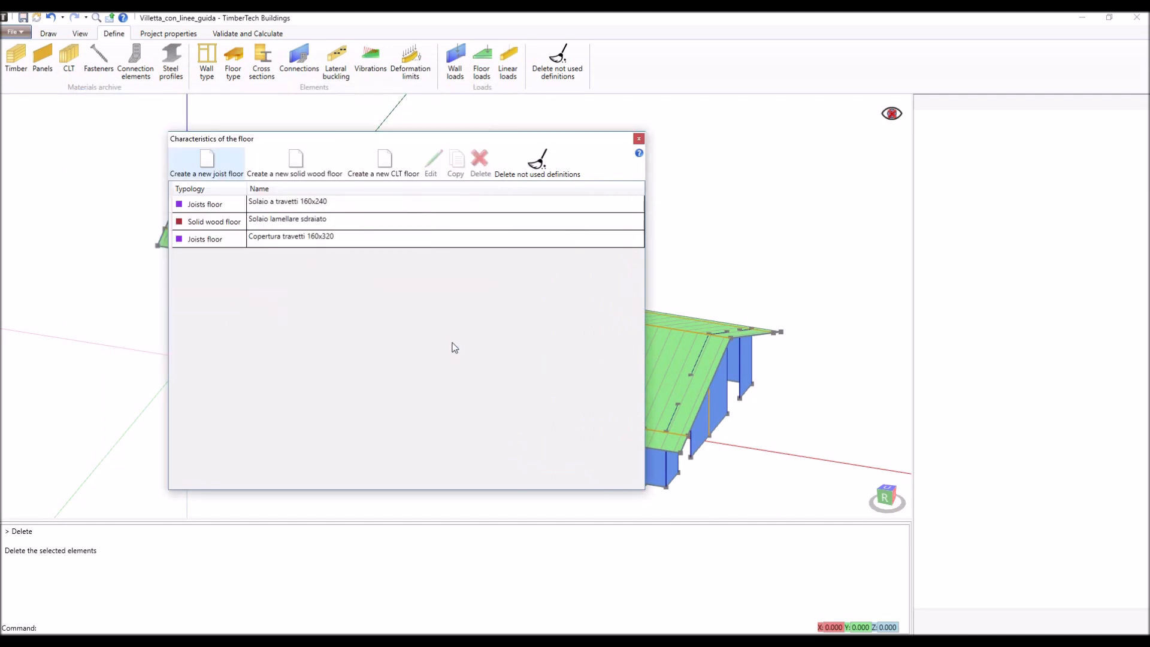
# - Review the settings and selectable glulam materials of a new solid wood floor without creating it
pyautogui.click(307, 172)
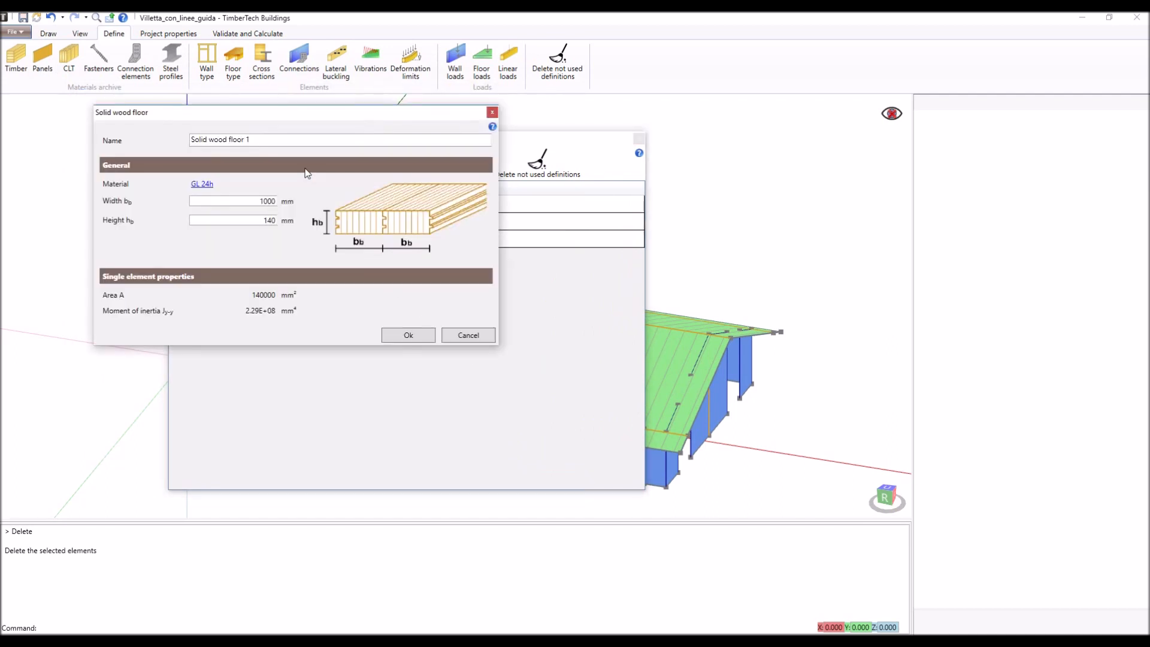
pyautogui.click(196, 185)
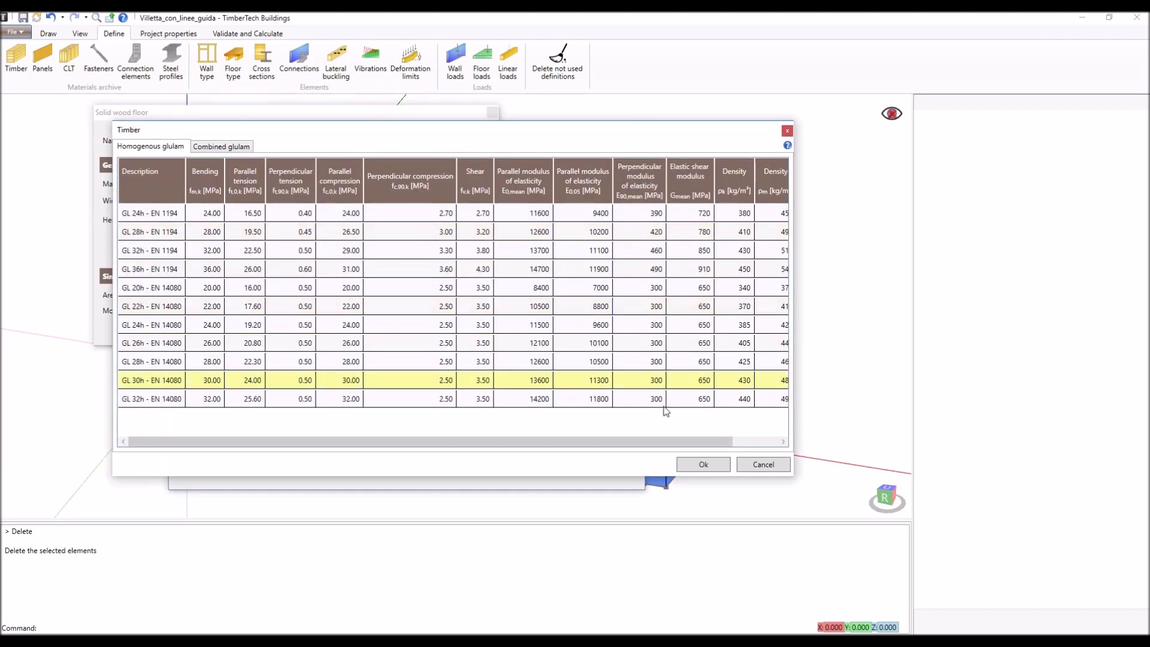
pyautogui.click(762, 465)
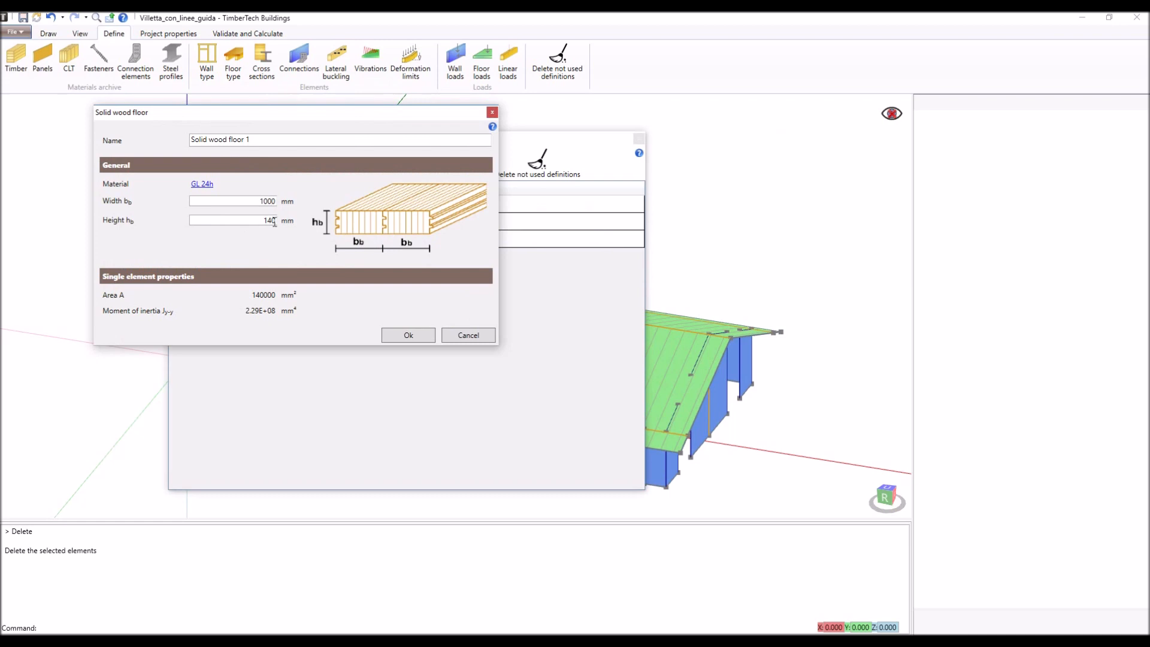
pyautogui.click(469, 336)
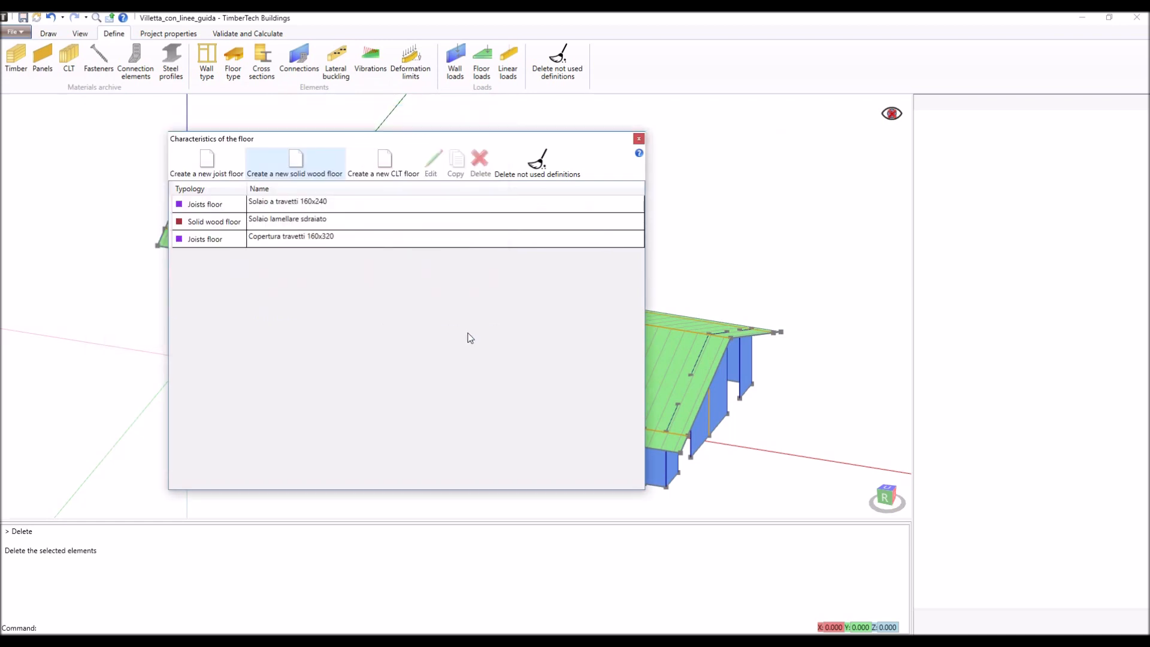
# - Review a new CLT floor's stratigraphy, including the 90° rotation option, without creating it, and close the floor types
pyautogui.click(387, 173)
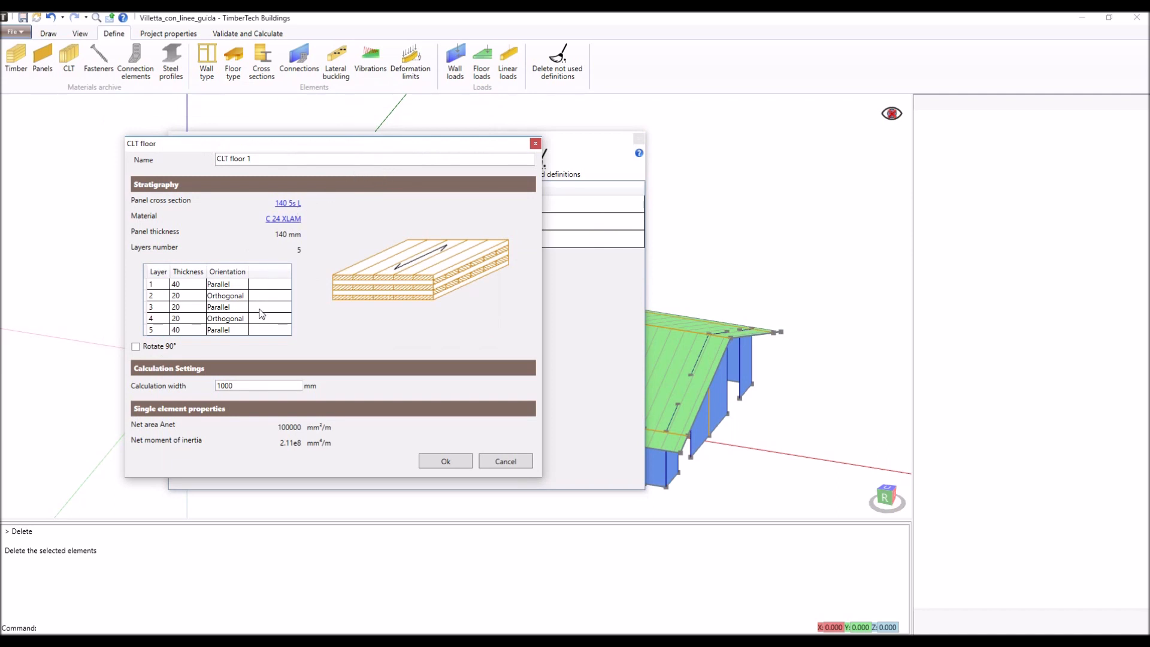
pyautogui.click(136, 347)
pyautogui.click(135, 346)
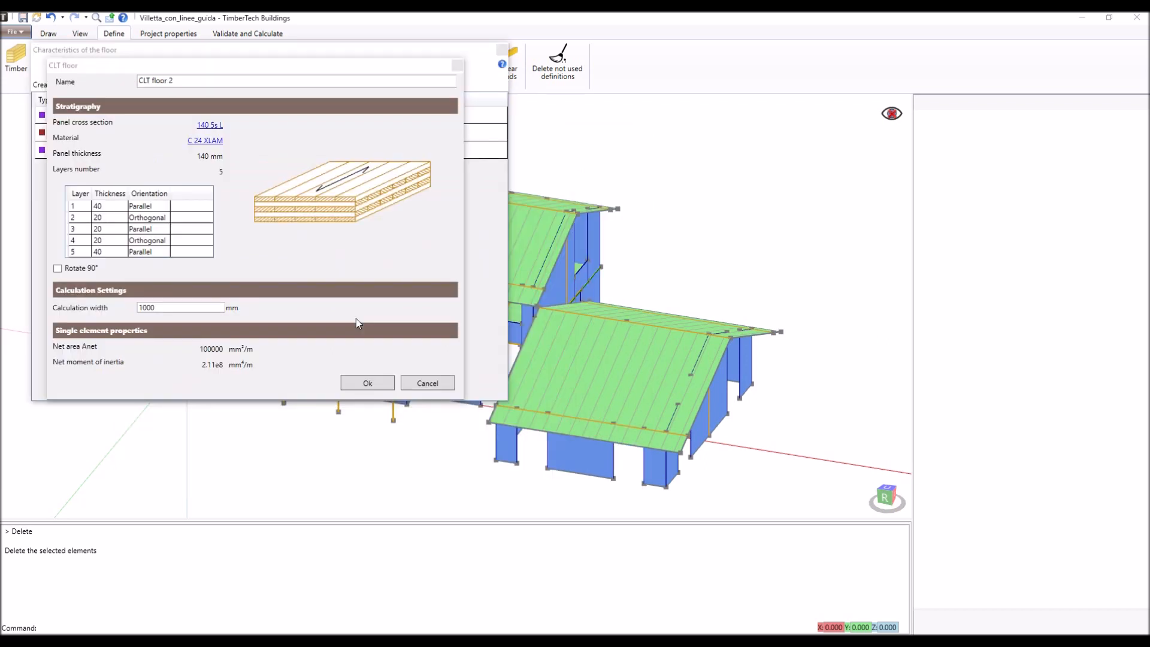
pyautogui.click(428, 384)
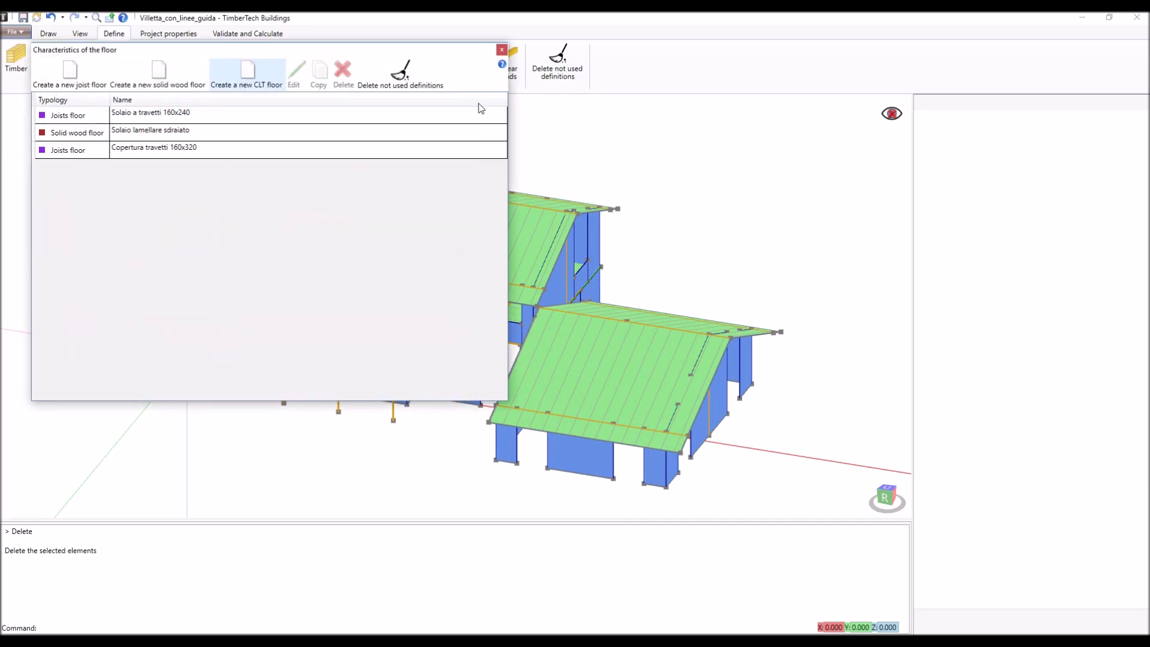
pyautogui.click(502, 51)
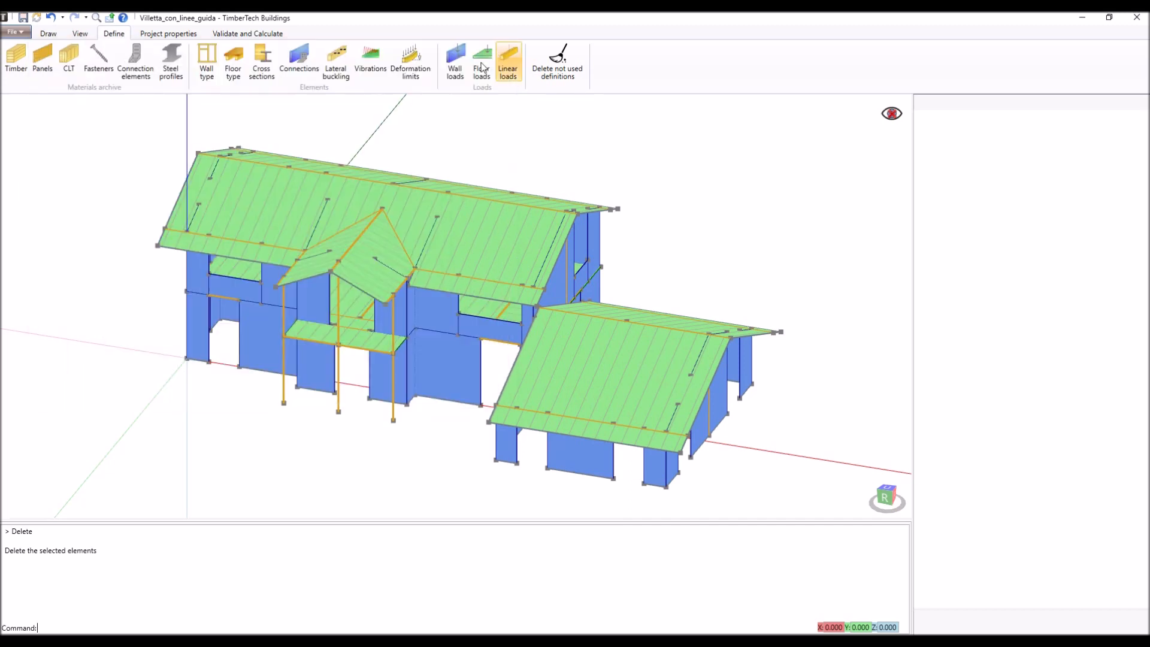
# - Review the material and dimensions of the timber cross section Sezione 200x240 GL 24h without changing it
pyautogui.click(262, 75)
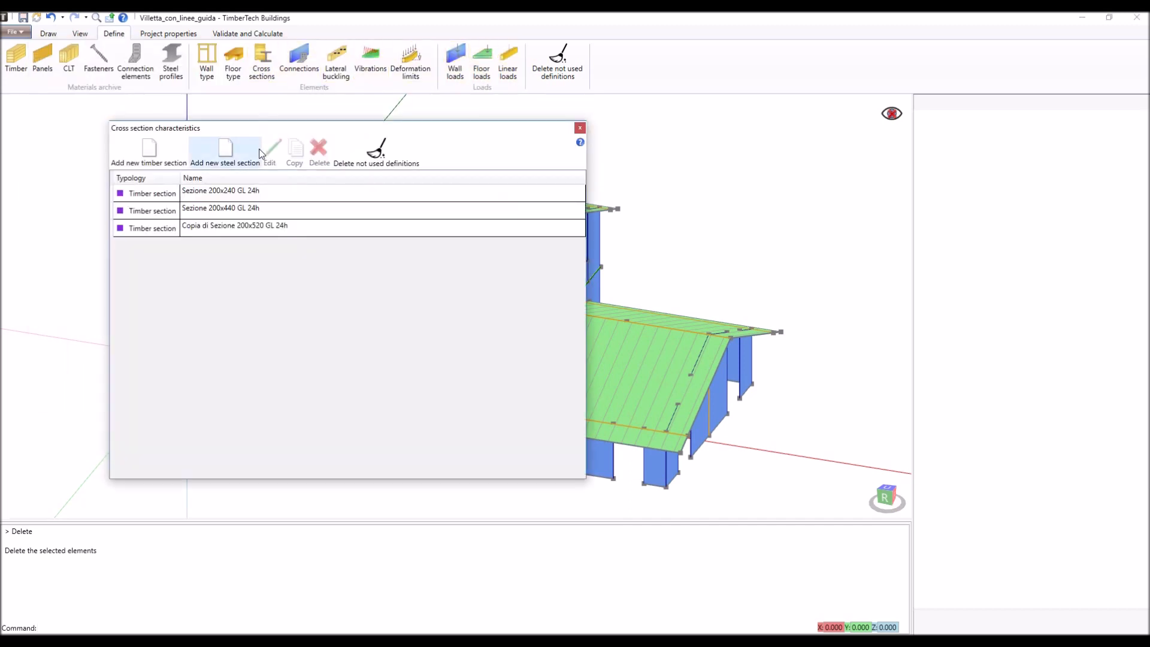
pyautogui.doubleClick(260, 198)
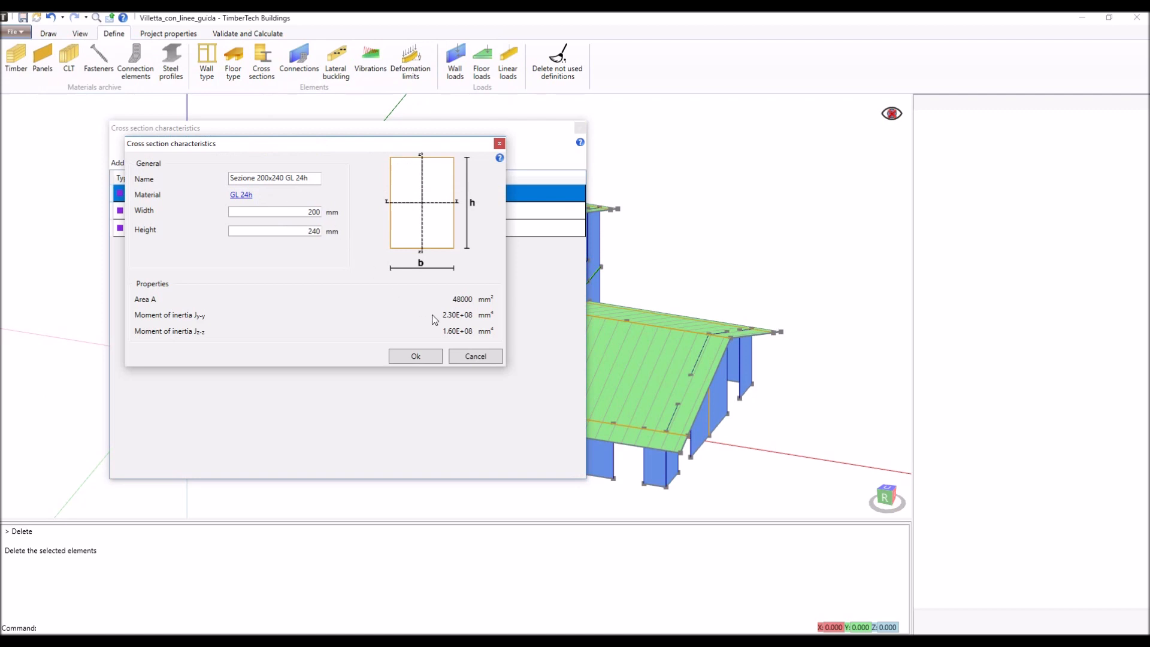
pyautogui.click(473, 358)
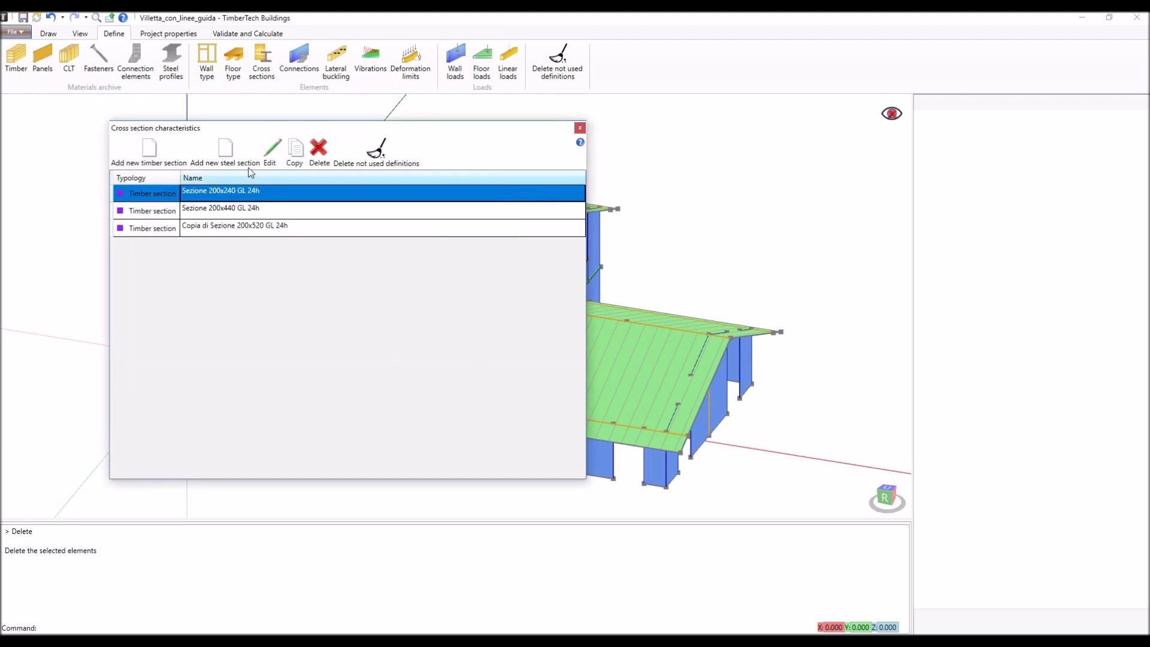
# - Start a new steel cross section and assign it the European HEM profile HE 240 M
pyautogui.click(228, 158)
pyautogui.moveTo(229, 159); pyautogui.dragTo(281, 178)
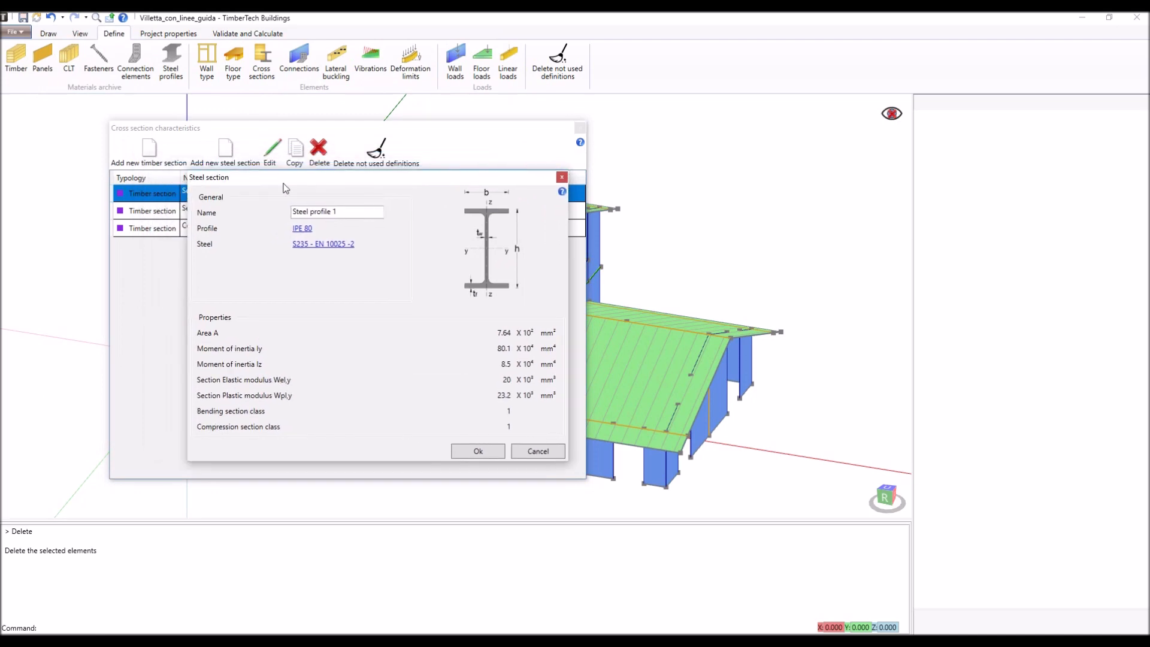
pyautogui.click(304, 228)
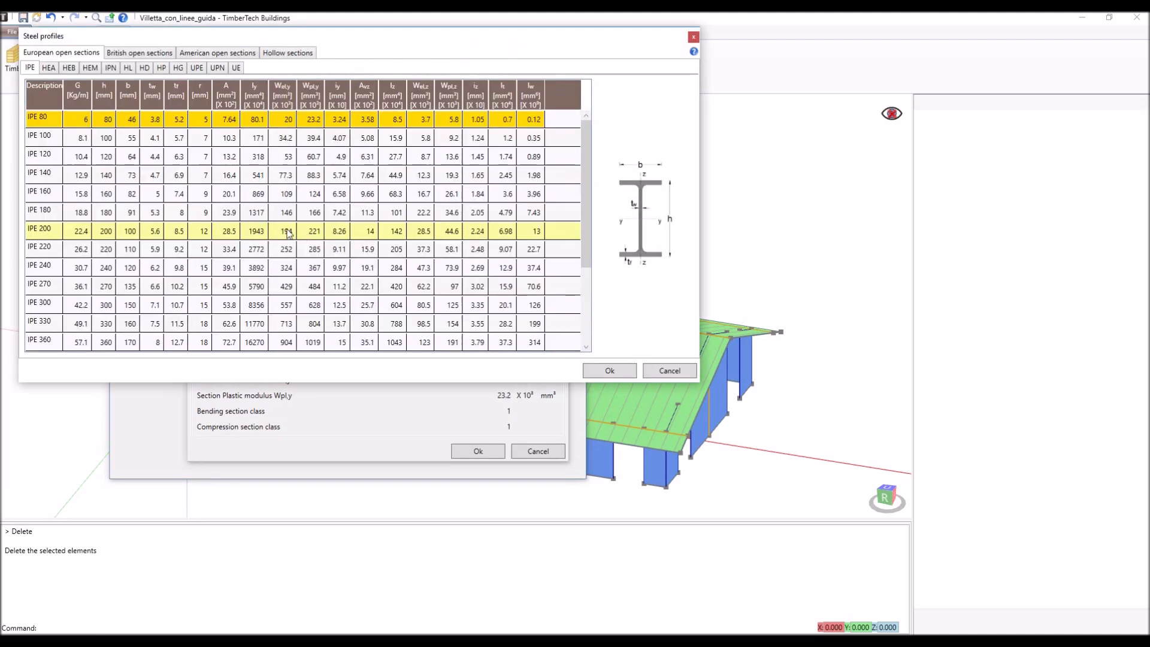
pyautogui.click(91, 69)
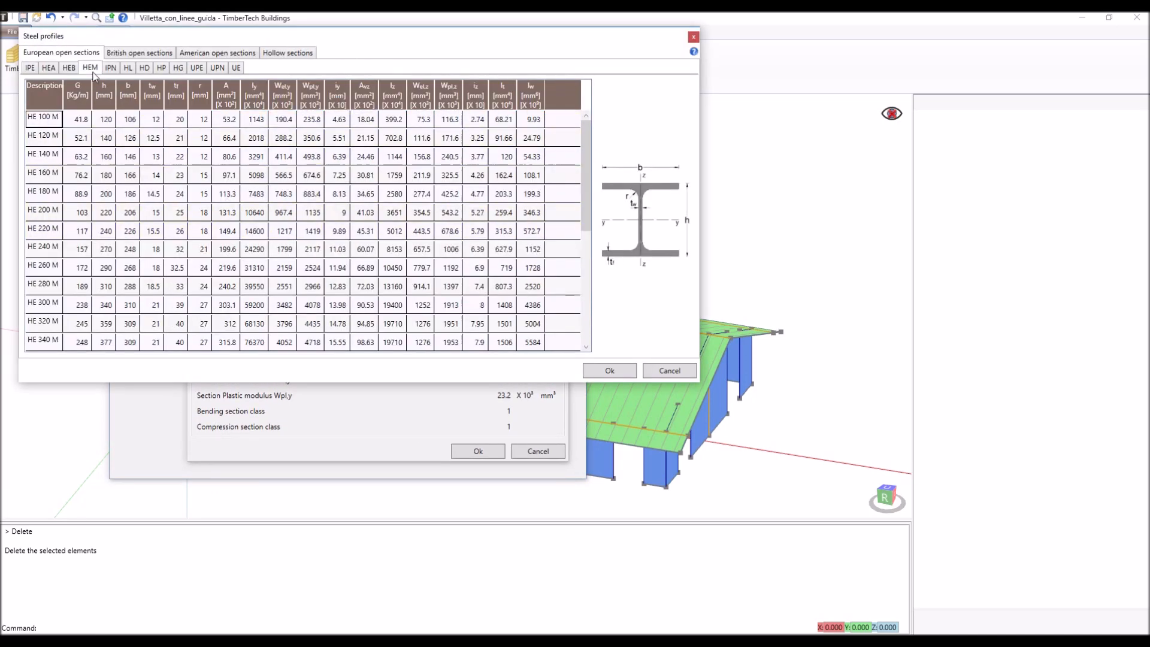
pyautogui.click(120, 249)
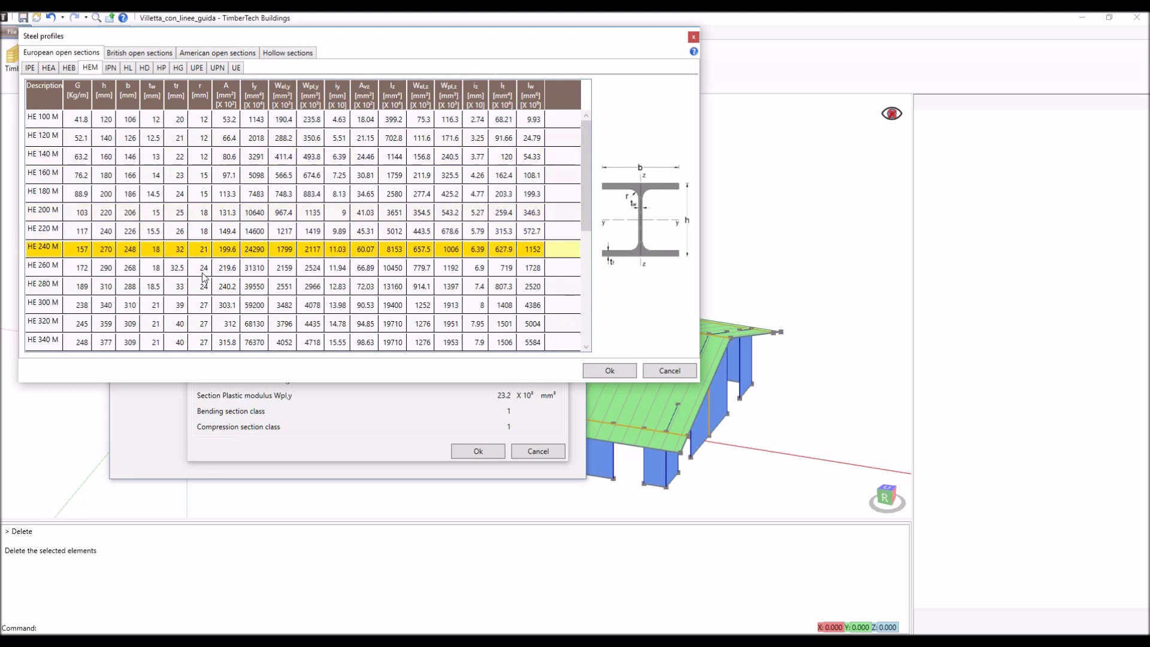
pyautogui.click(617, 375)
# - Set the section's steel to S275 - EN 10025-2, create the section and close the cross section definitions
pyautogui.click(337, 245)
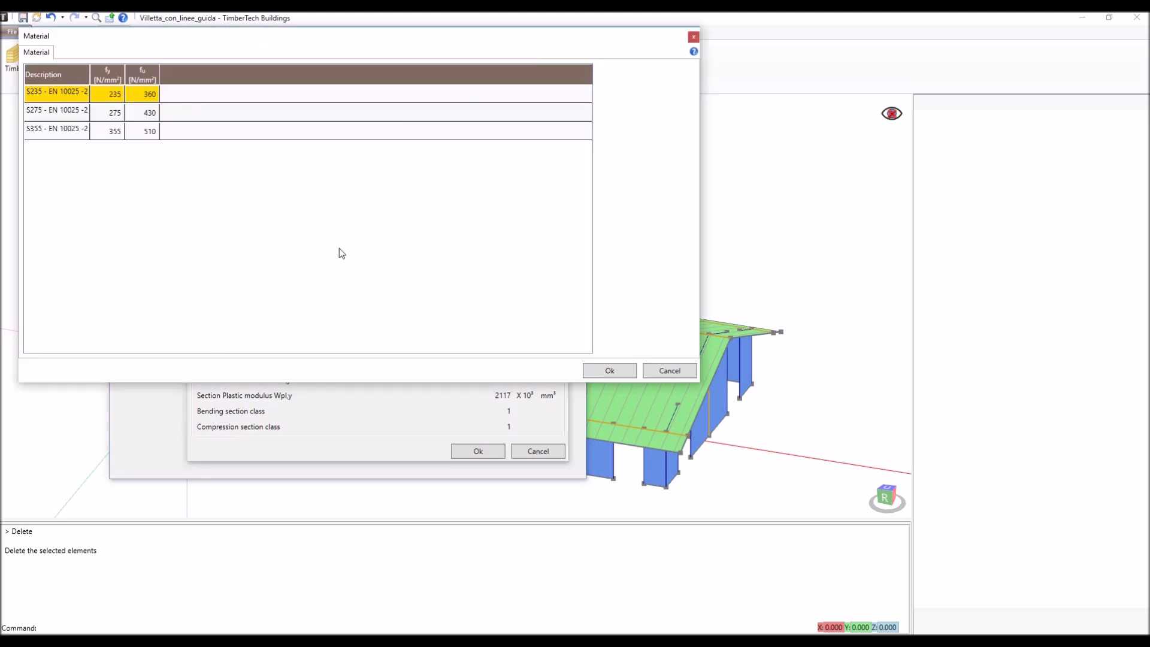
pyautogui.click(85, 117)
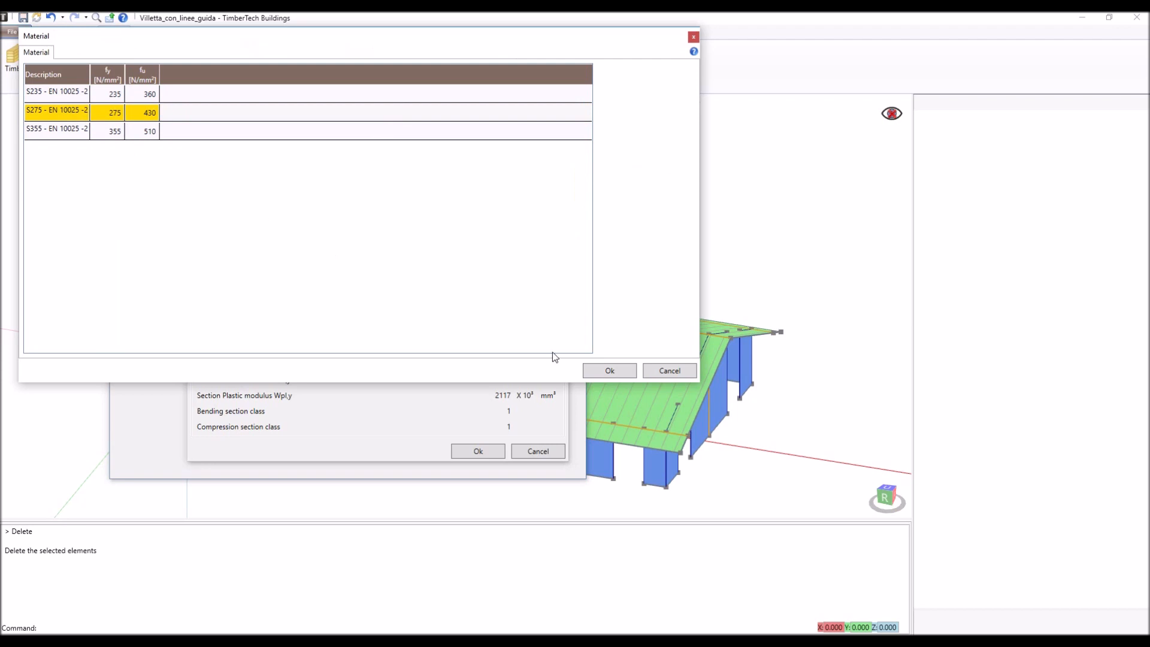
pyautogui.click(621, 372)
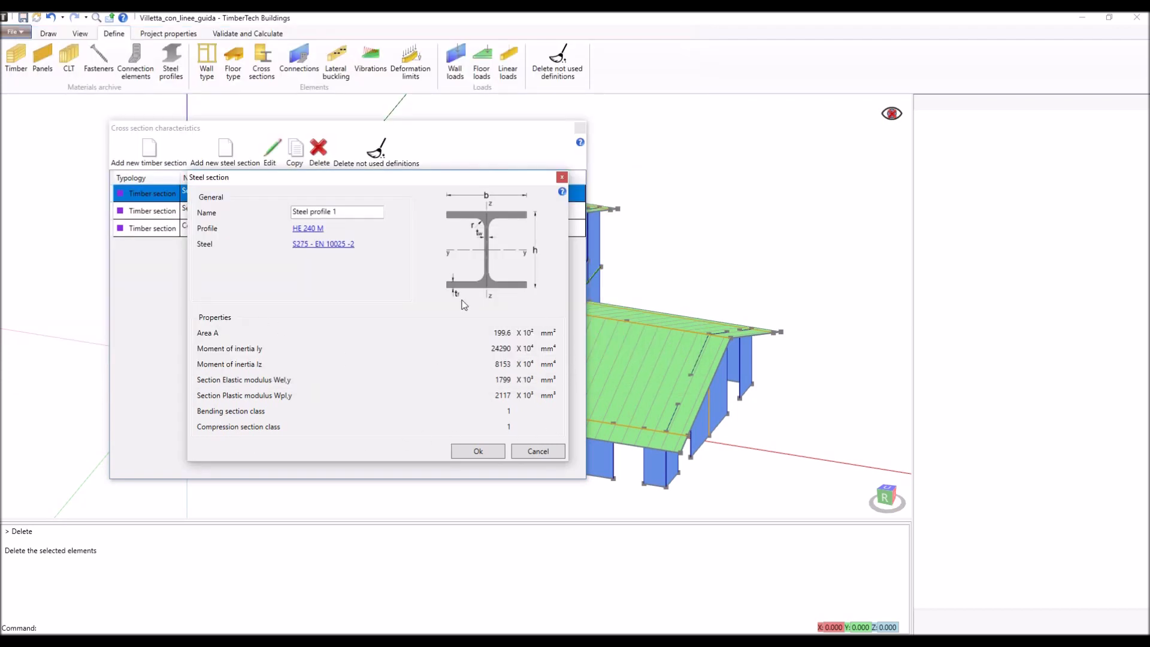
pyautogui.click(479, 451)
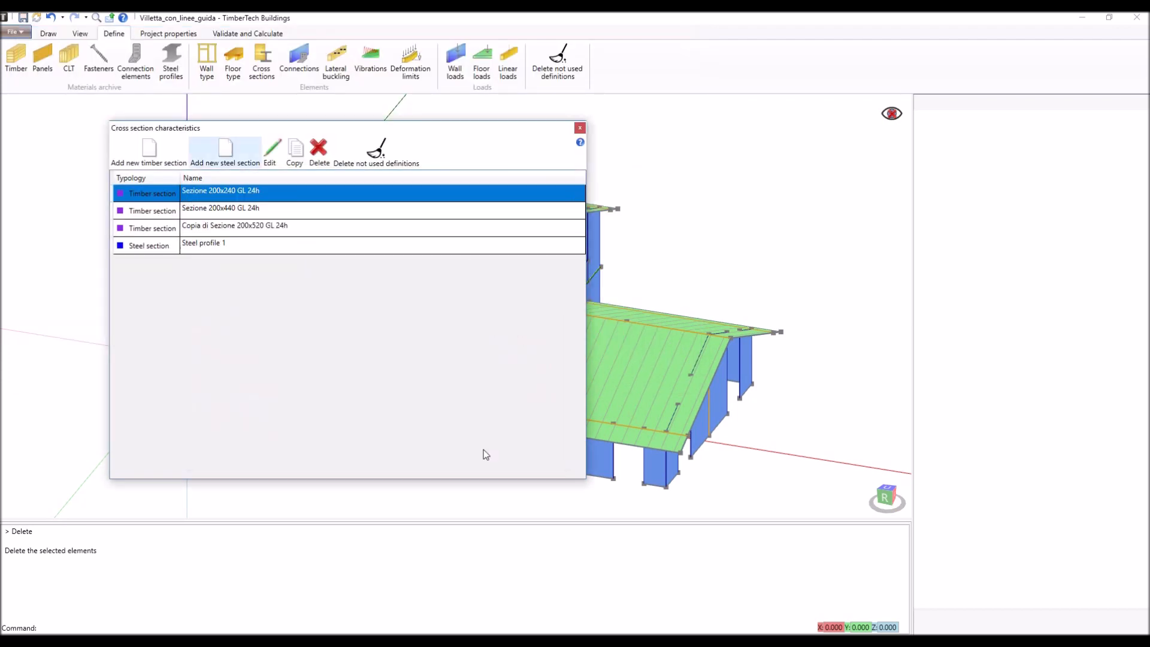
pyautogui.click(580, 129)
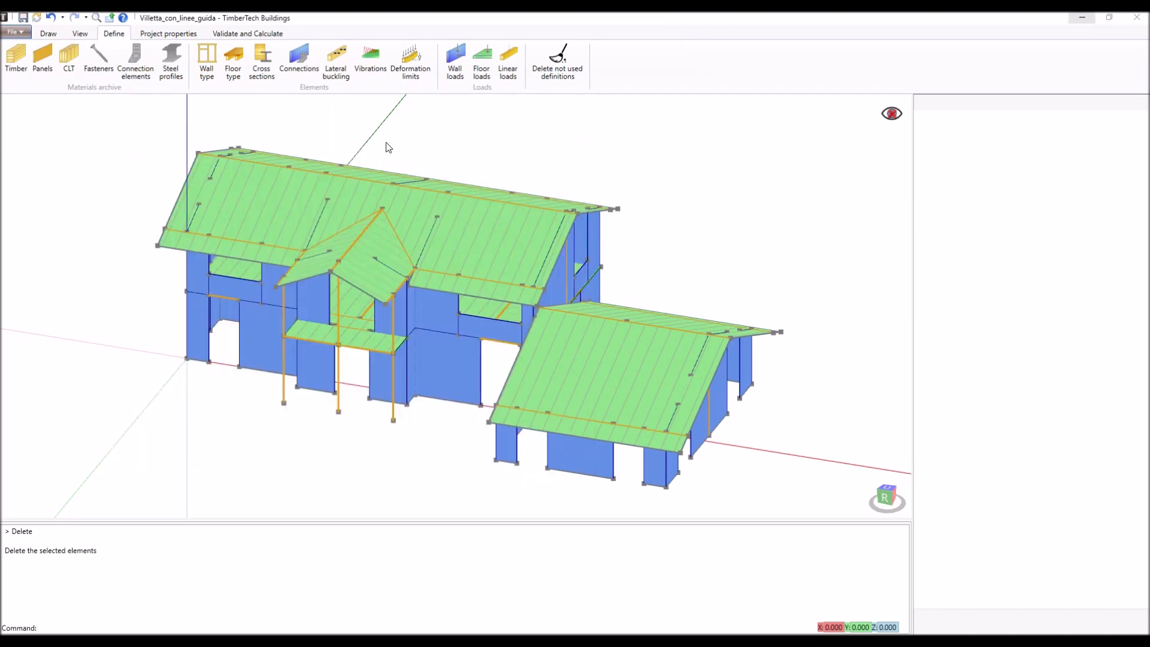
# - Open the connection Ground floor - hold down - angle brackets and compare its upper level and ground positions, leaving it as a ground connection
pyautogui.click(299, 59)
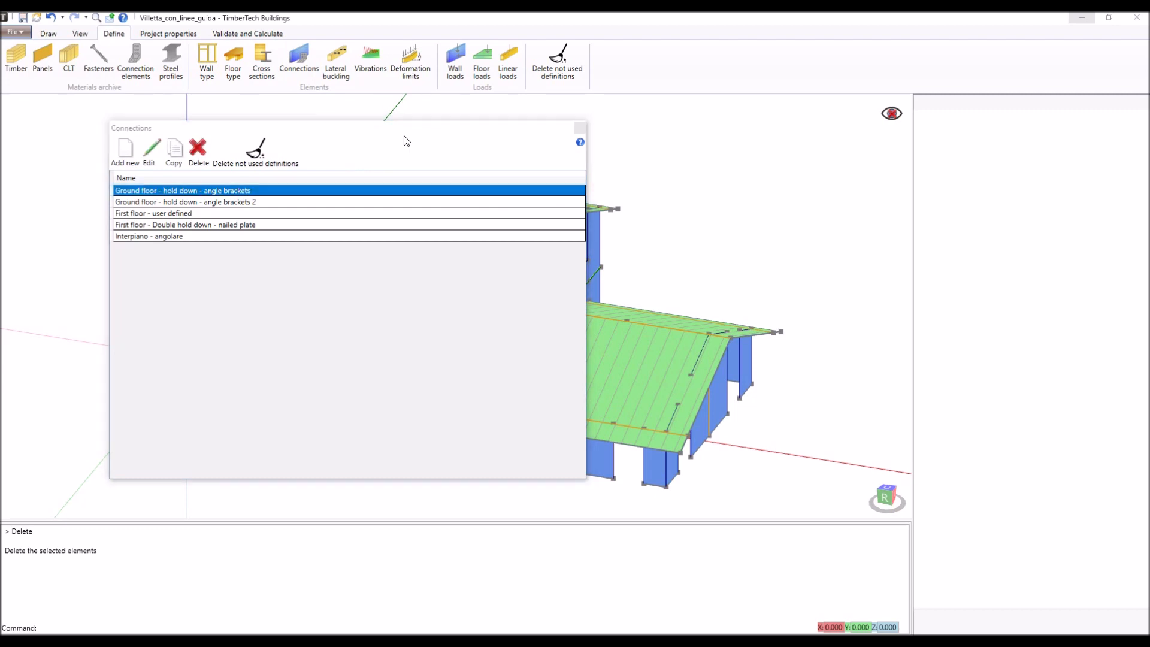
pyautogui.doubleClick(312, 190)
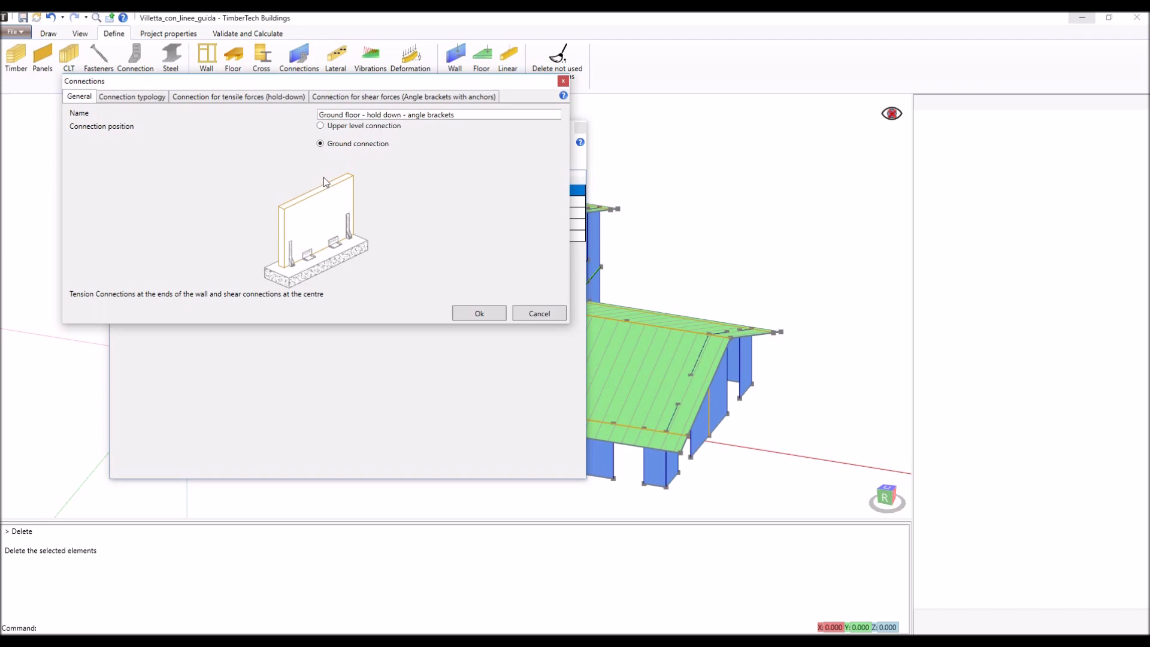
pyautogui.click(352, 127)
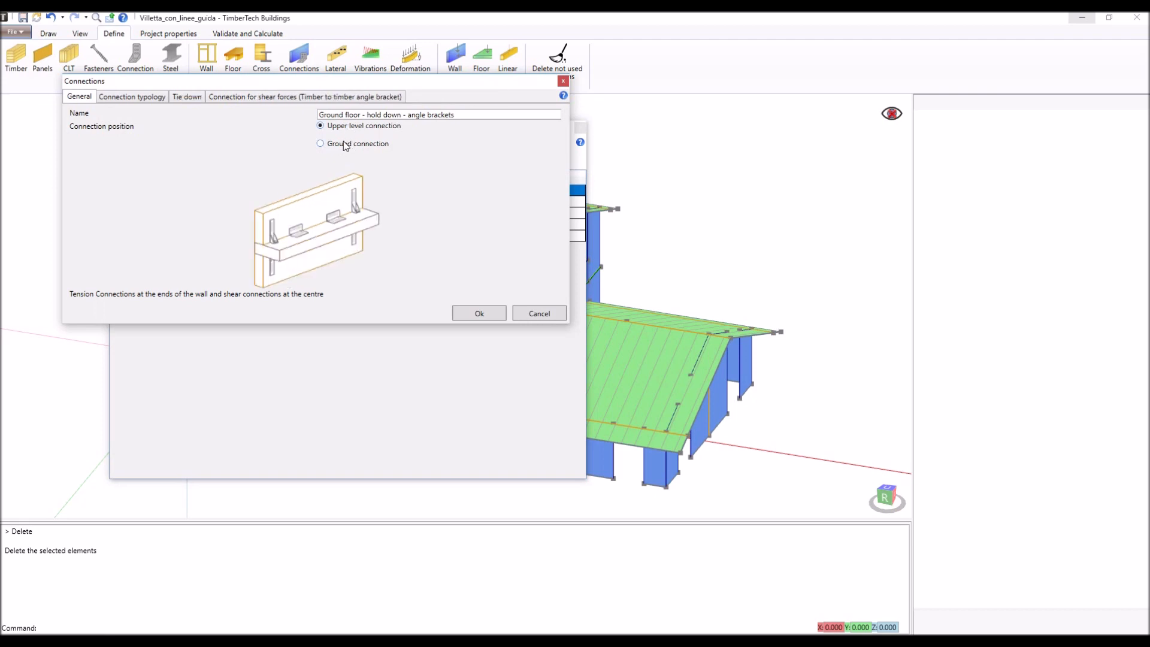
pyautogui.click(346, 145)
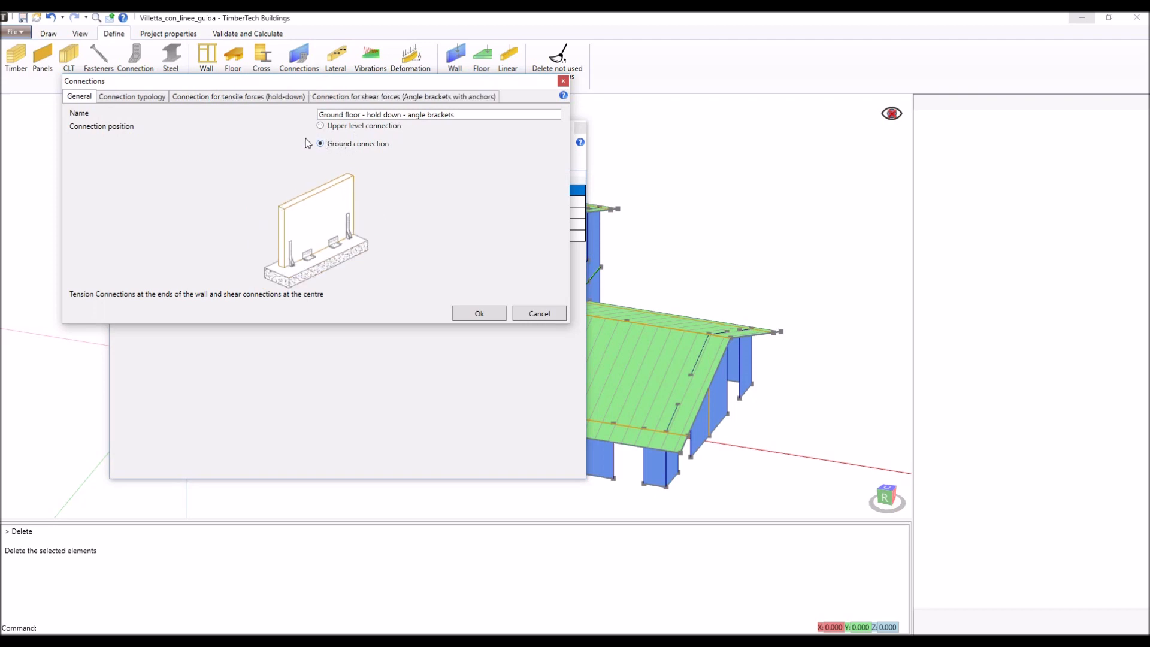
# - Compare the tension connection settings for the hold-down and the timber to concrete tensile plate
pyautogui.click(146, 97)
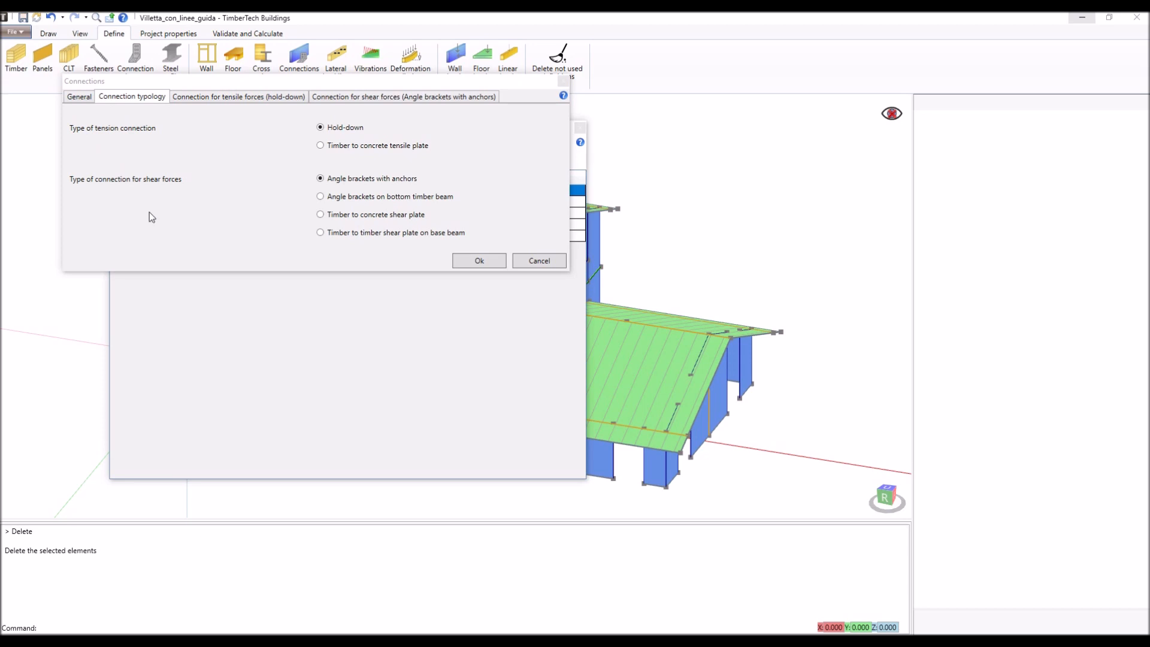
pyautogui.click(268, 97)
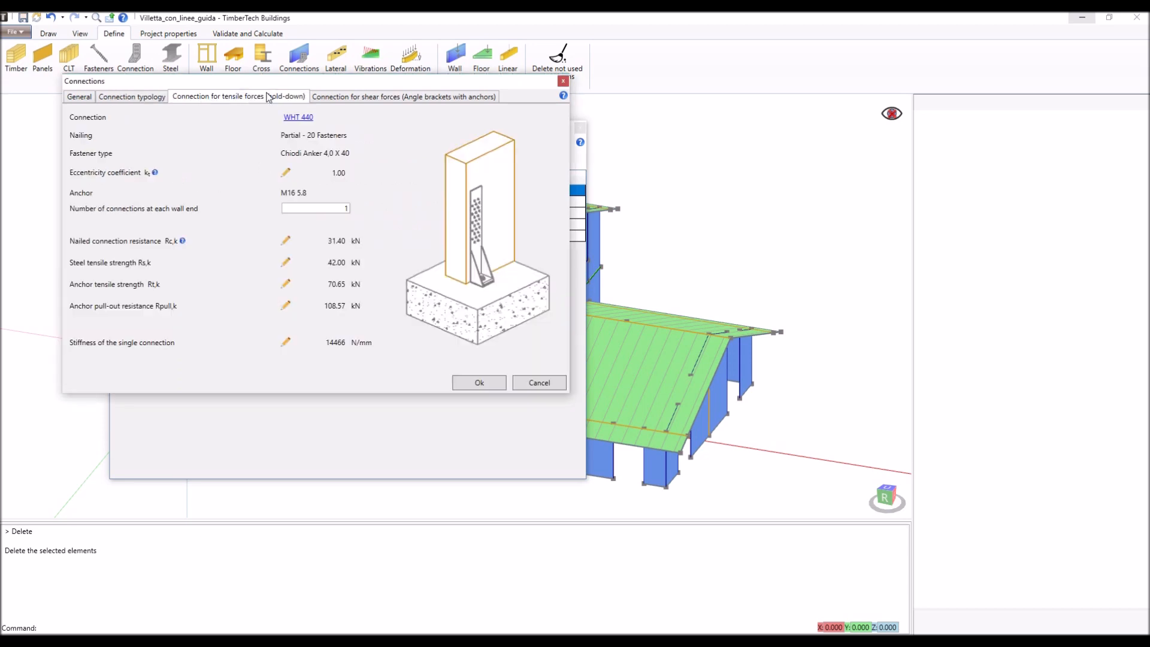
pyautogui.click(135, 96)
pyautogui.click(374, 144)
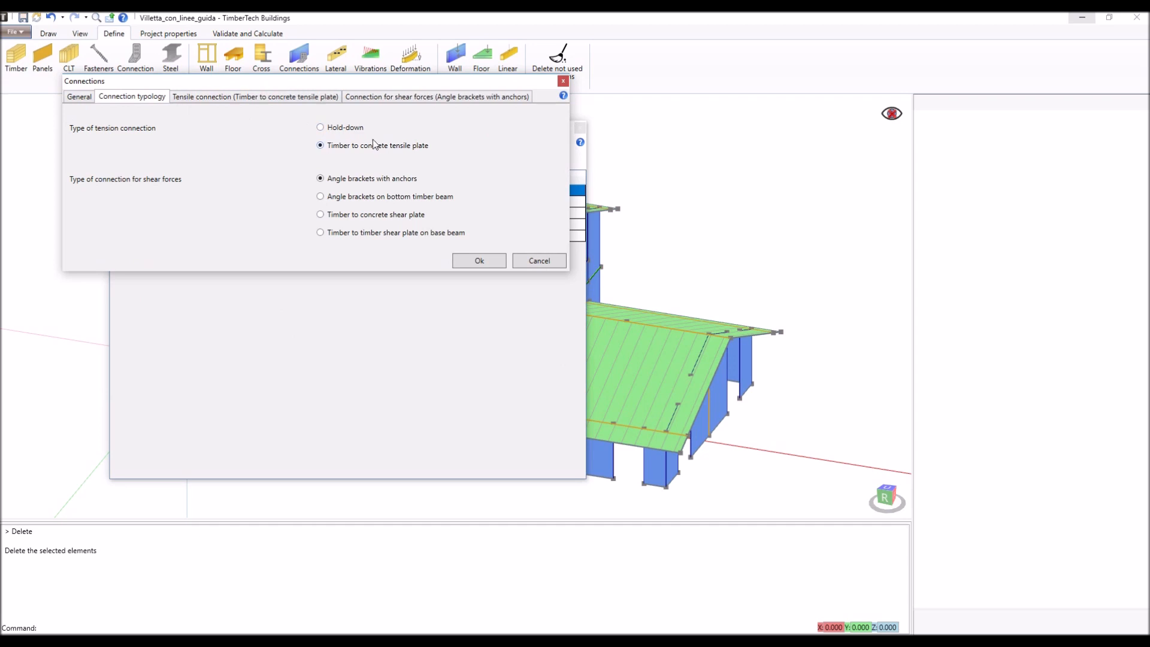
pyautogui.click(287, 99)
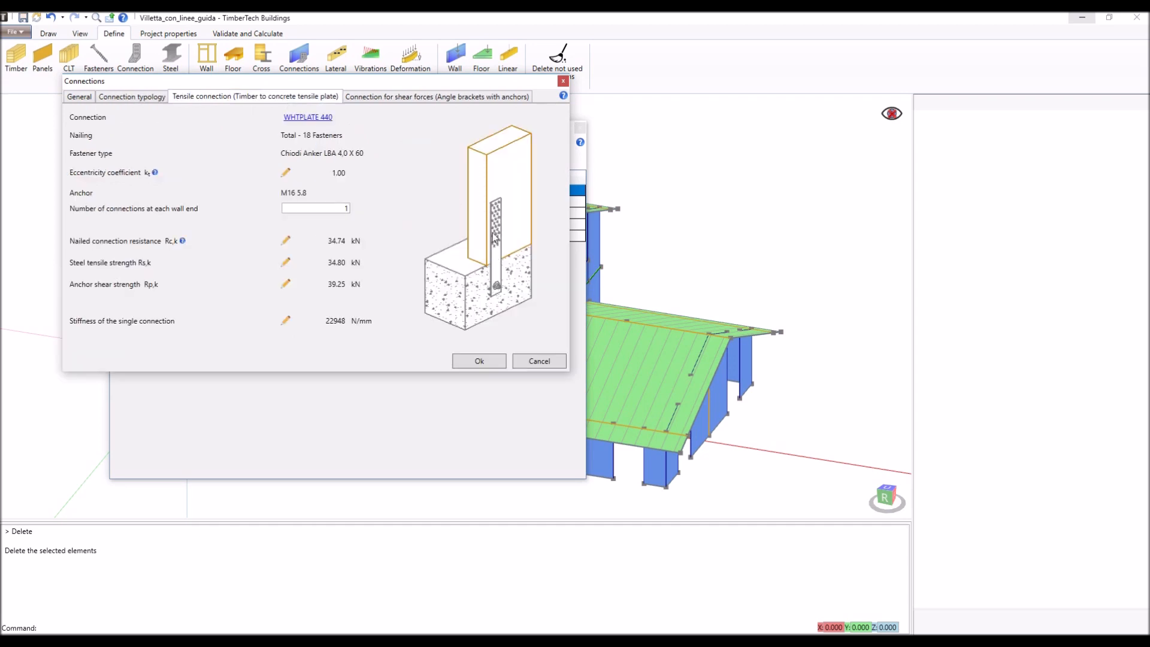
pyautogui.click(156, 97)
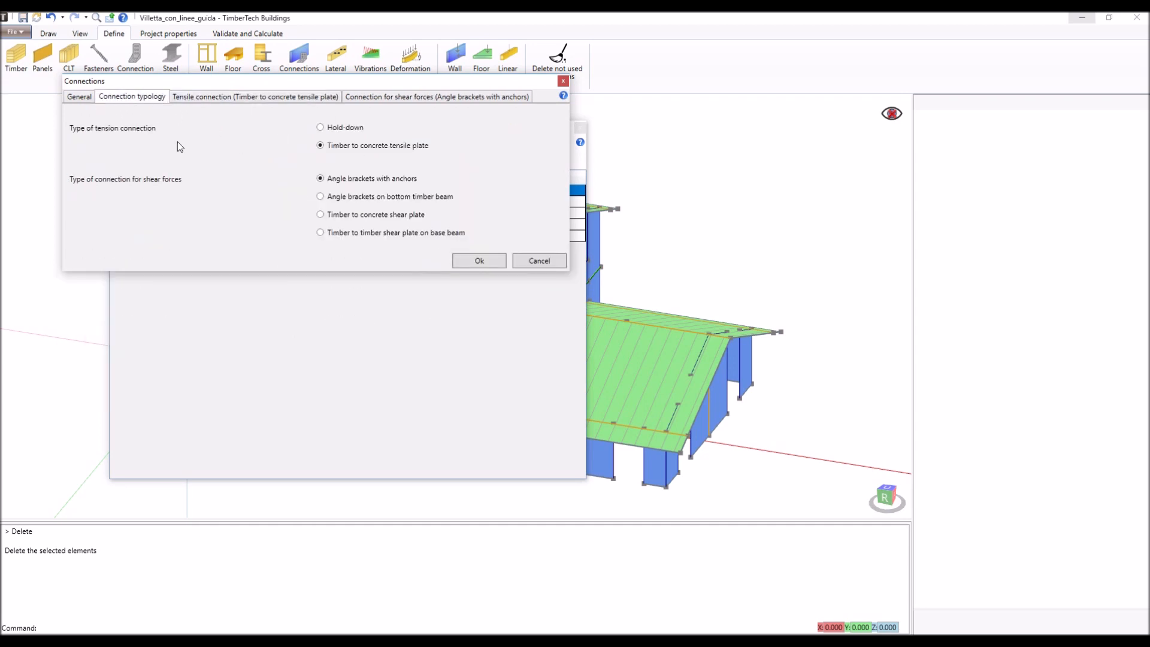
# - Compare the shear connection settings for angle brackets with anchors and angle brackets on a bottom timber beam
pyautogui.click(422, 97)
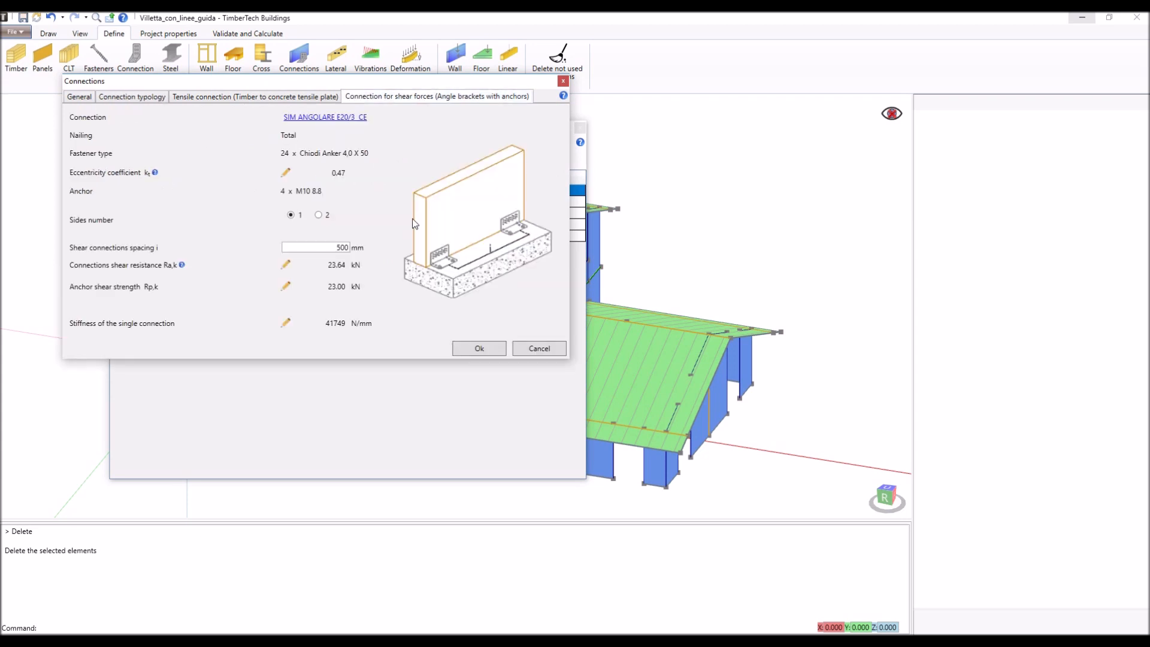
pyautogui.click(146, 99)
pyautogui.click(347, 197)
pyautogui.click(400, 98)
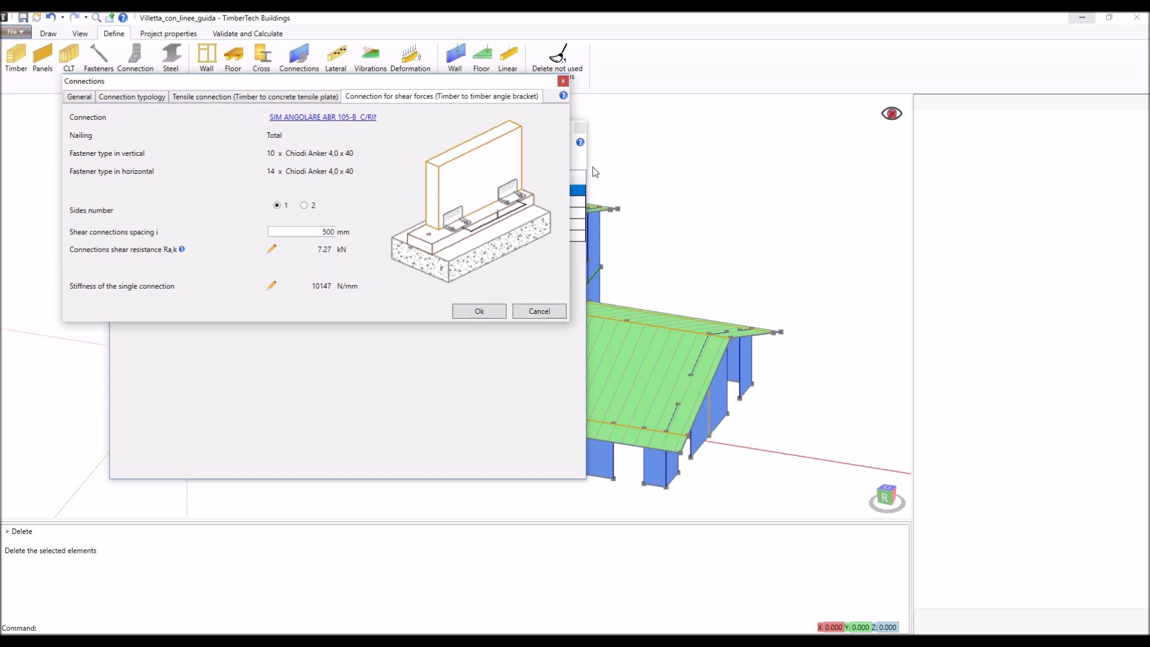
# - Review the shear connection settings for the timber to concrete shear plate and the timber to timber shear plate on base beam
pyautogui.click(153, 100)
pyautogui.click(346, 210)
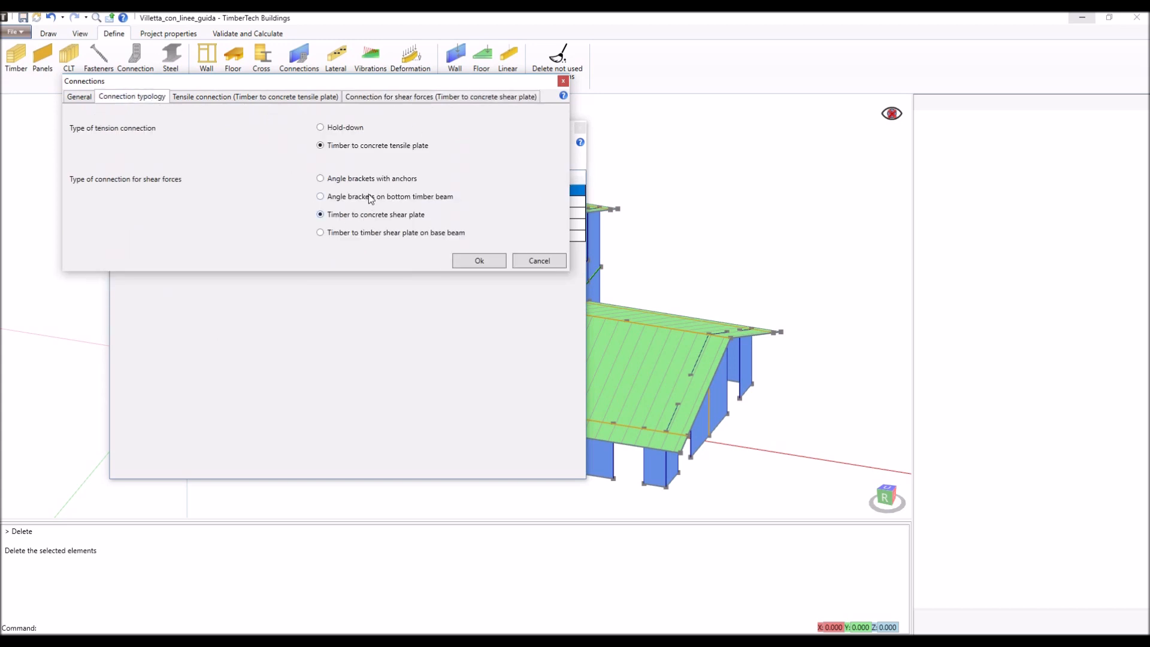
pyautogui.click(431, 98)
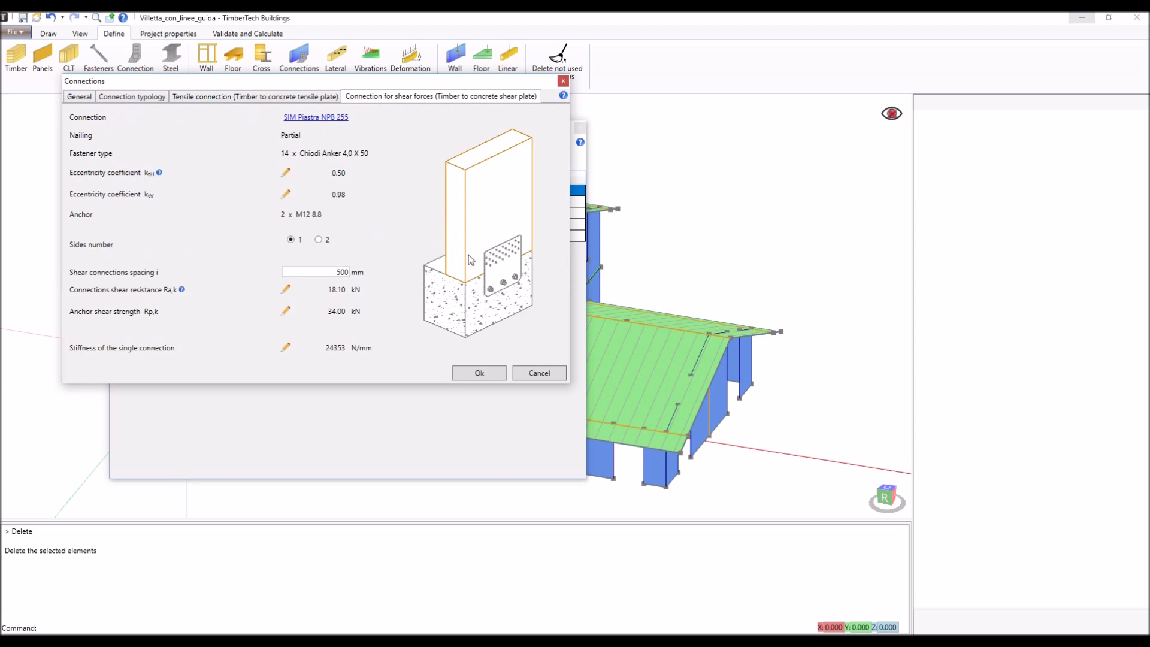
pyautogui.click(152, 98)
pyautogui.click(345, 232)
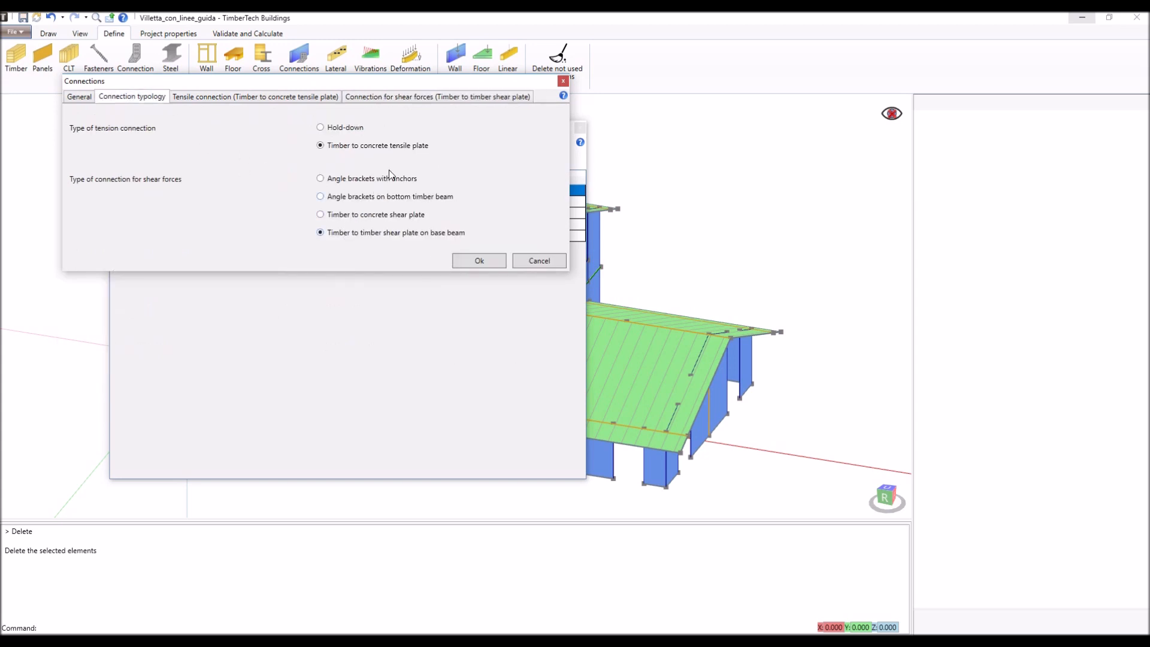
pyautogui.click(445, 103)
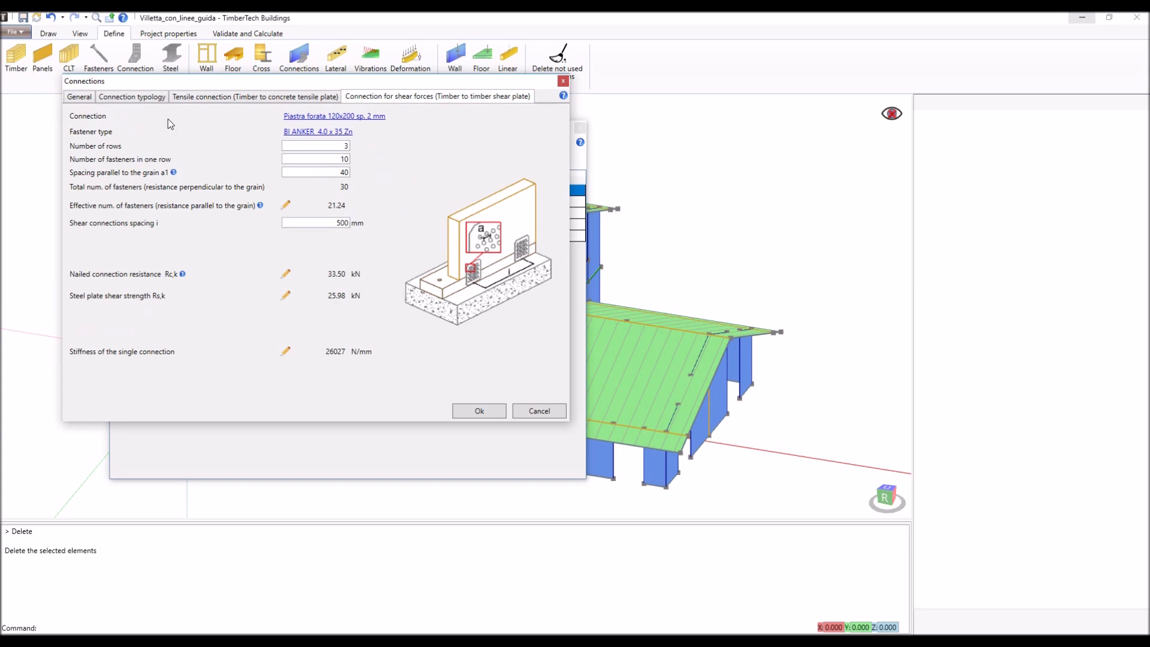
# - Return the tension connection to Hold-down and browse the selectable hold-down models without changing WHT 440
pyautogui.click(149, 97)
pyautogui.click(327, 128)
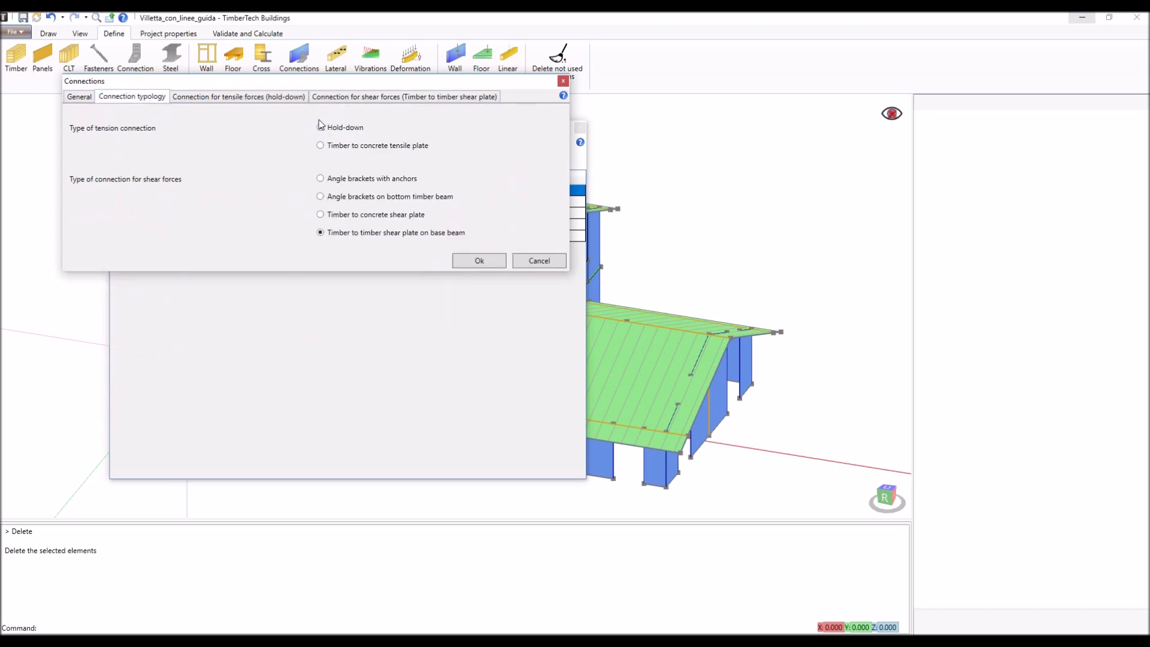
pyautogui.click(272, 99)
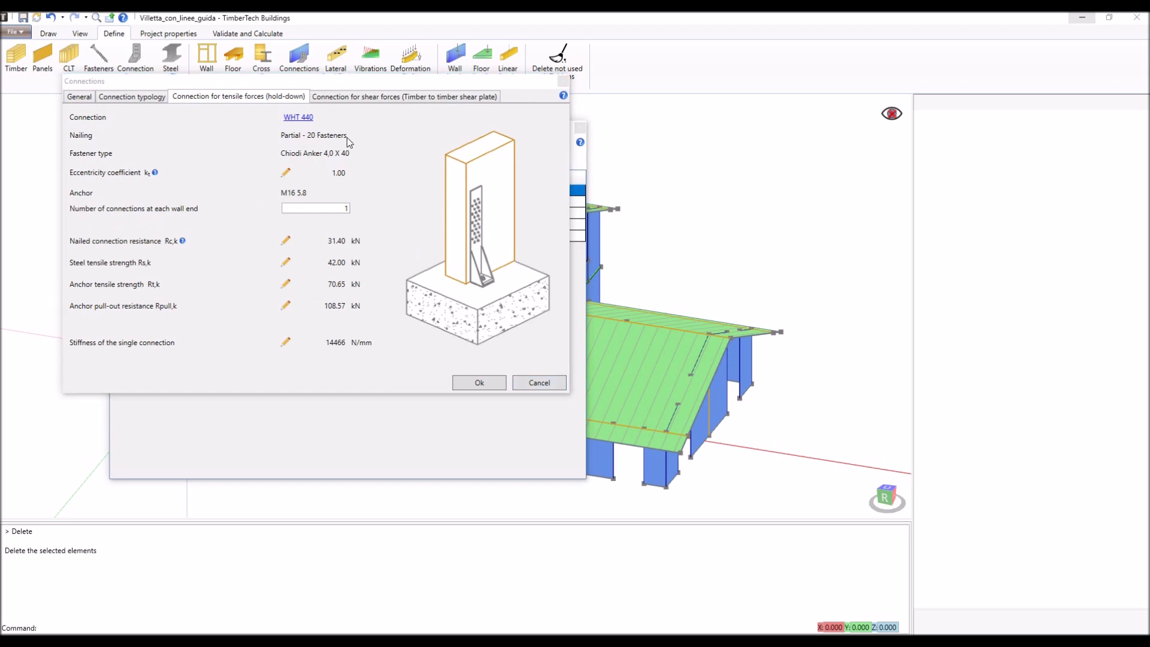
pyautogui.click(297, 117)
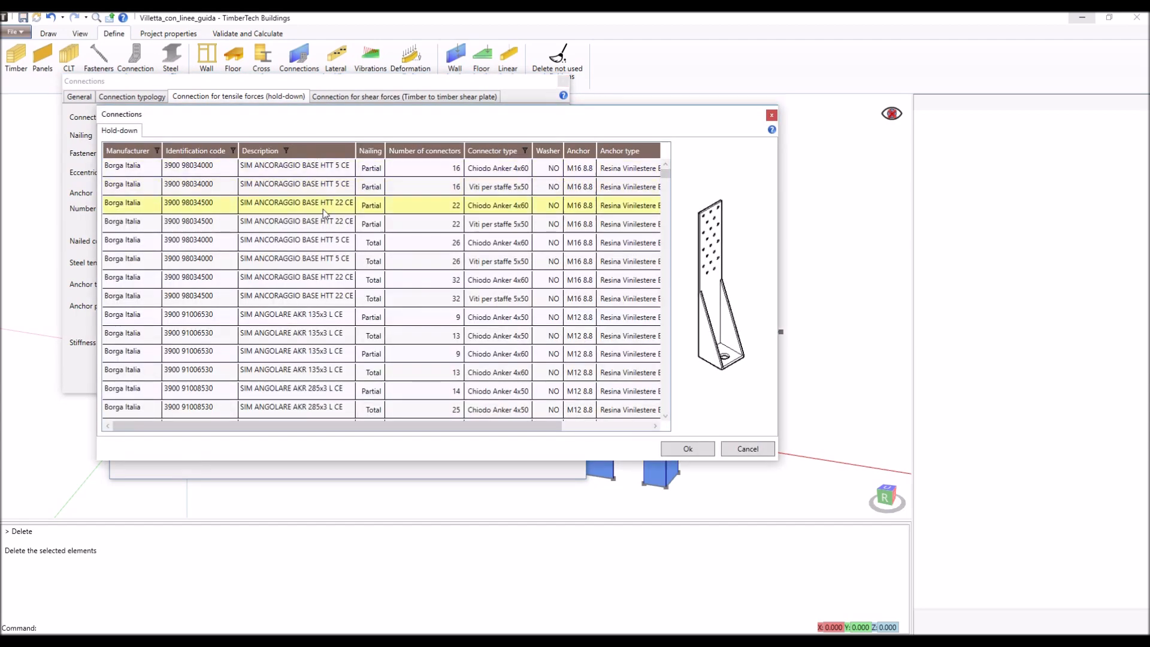
pyautogui.scroll(-20, 323, 211)
pyautogui.scroll(-5, 326, 275)
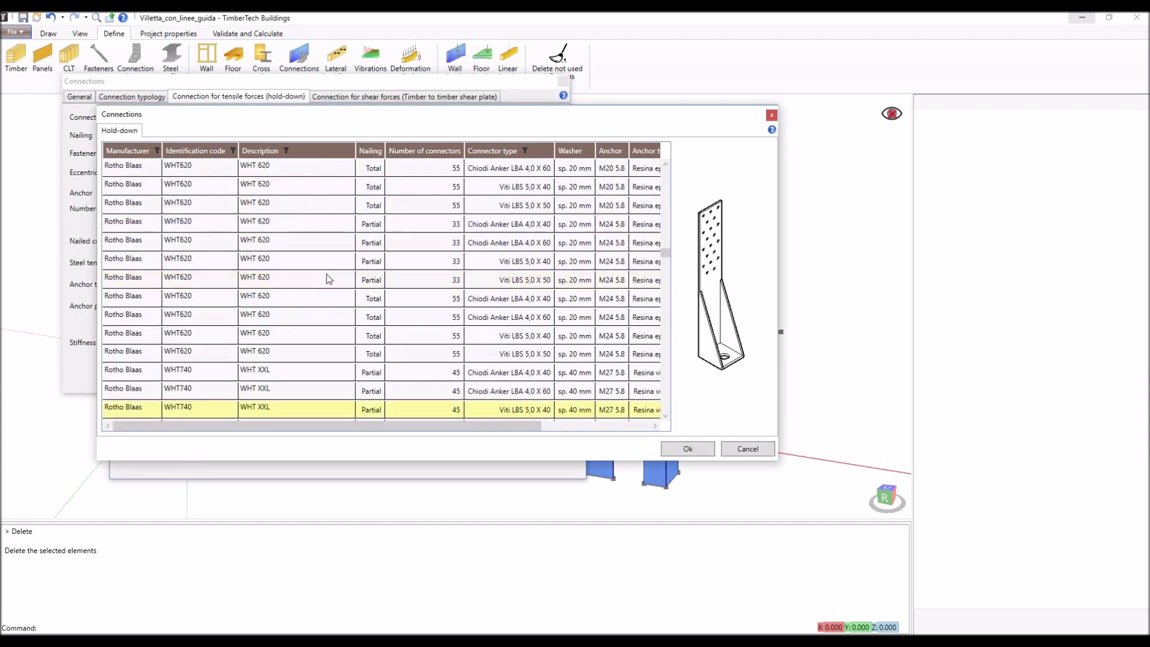
pyautogui.click(747, 449)
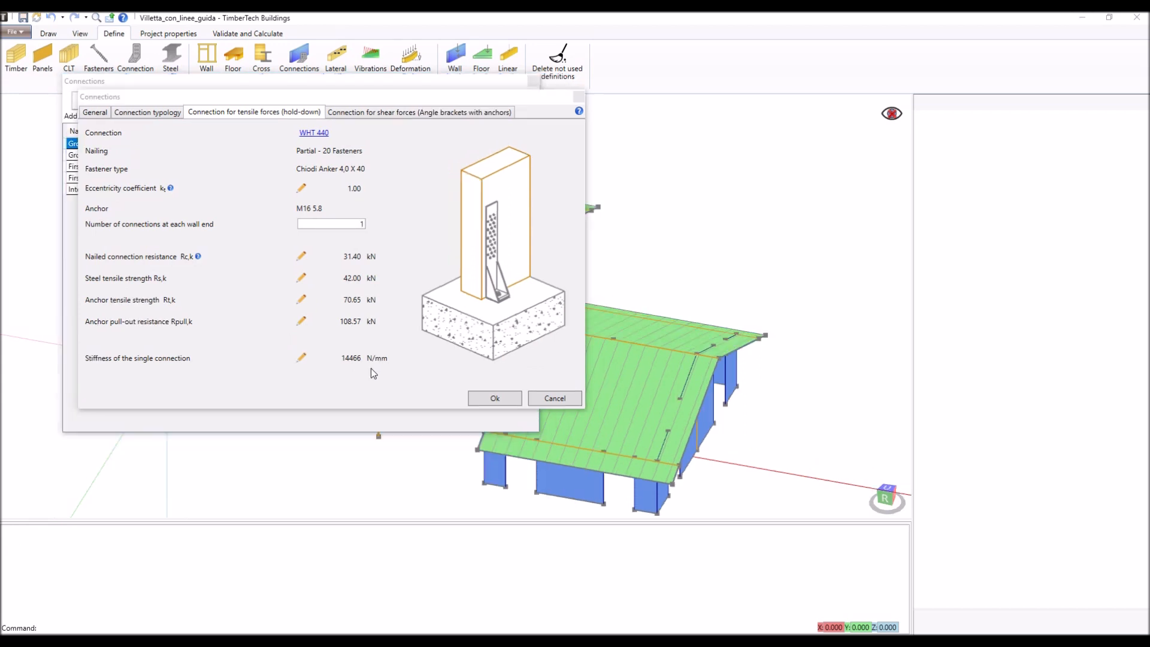
# - Open the hold-down's number of connections at each wall end for editing
pyautogui.click(358, 225)
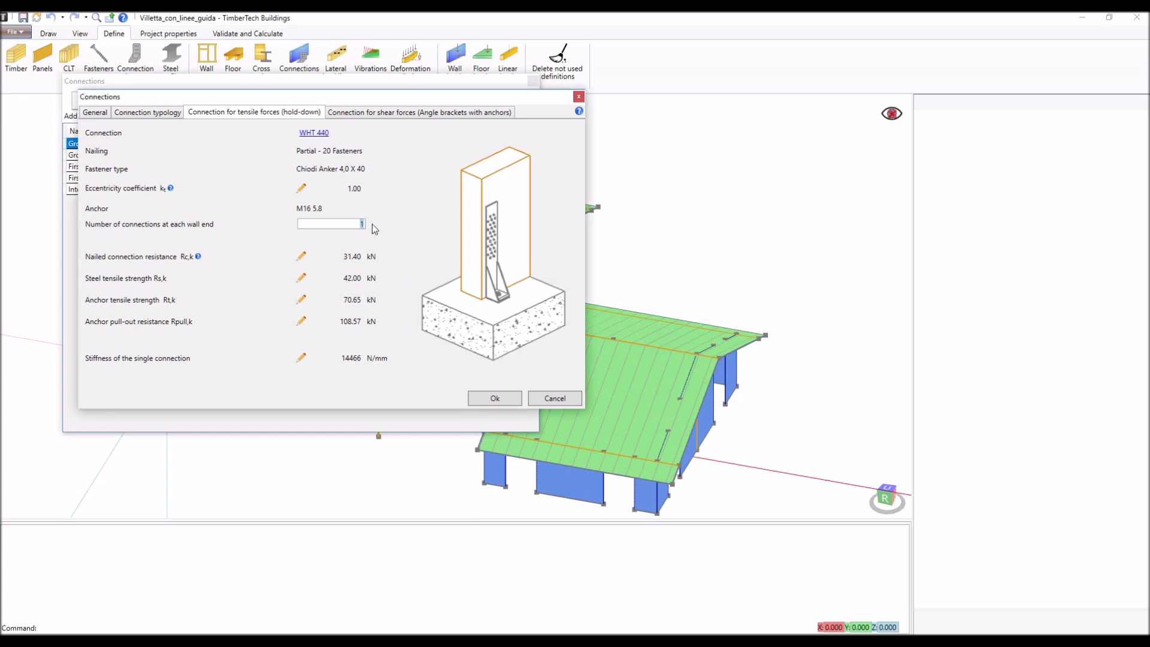
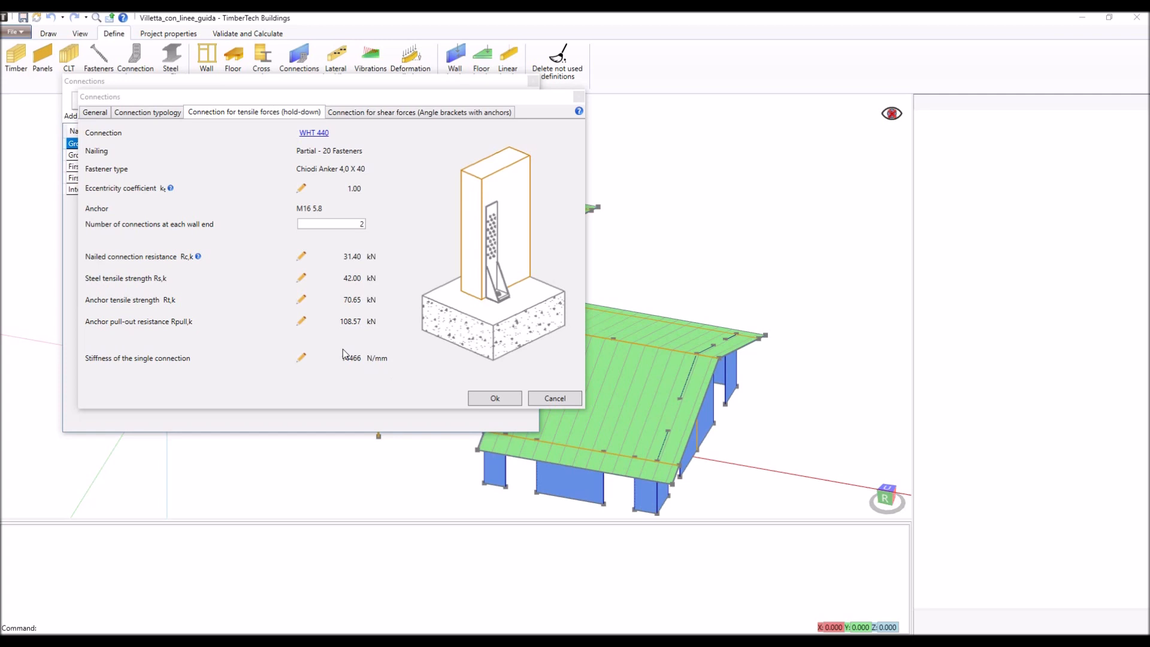
# - Override the WHT 440 hold-down's nailed connection resistance with 50 kN and the single connection's stiffness with 16000 N/mm
pyautogui.click(302, 256)
pyautogui.doubleClick(358, 256)
pyautogui.write('50')
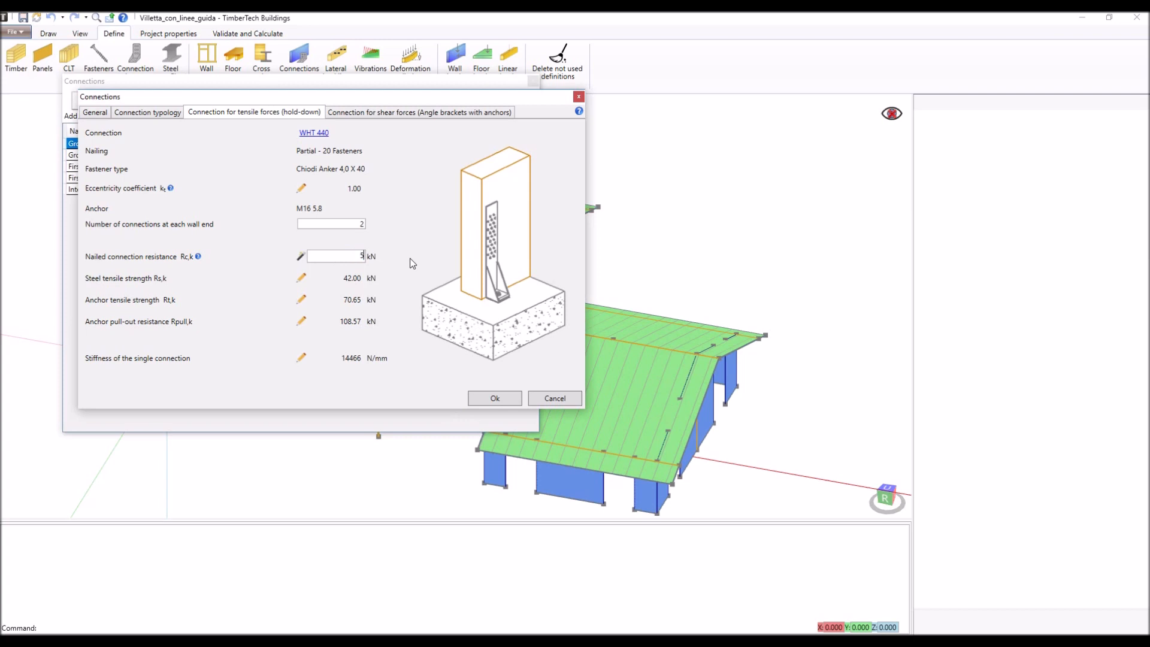
pyautogui.click(302, 358)
pyautogui.doubleClick(354, 358)
pyautogui.write('16000')
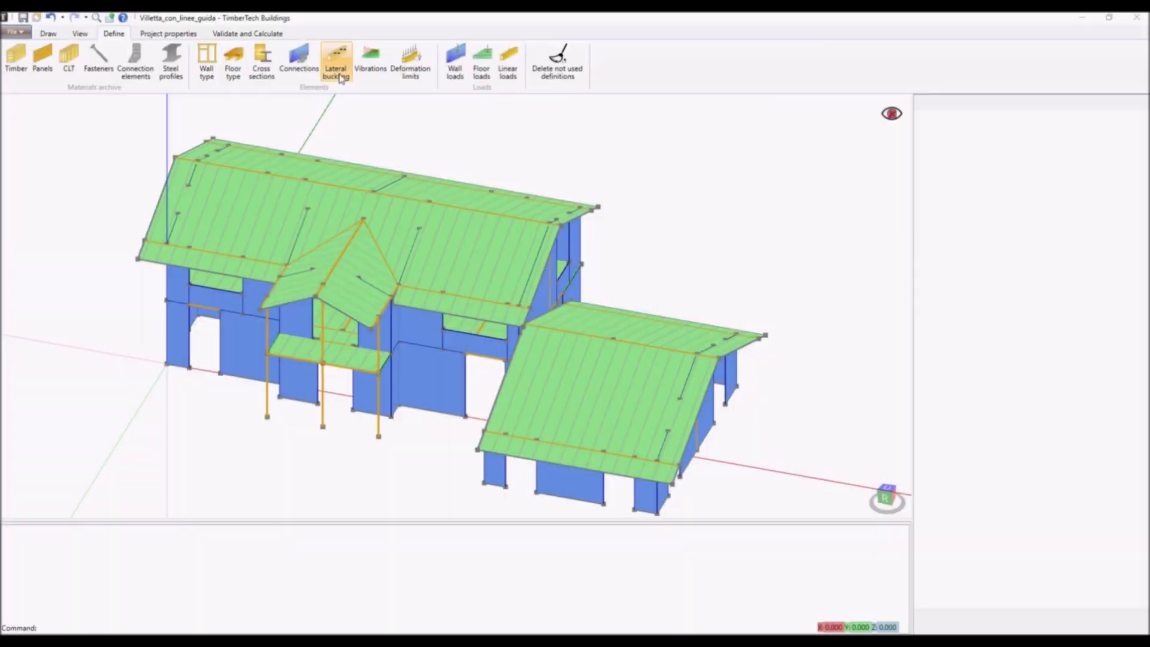
# - Start a new lateral buckling definition for timber beams and review its load application point and upper restraint options
pyautogui.click(337, 68)
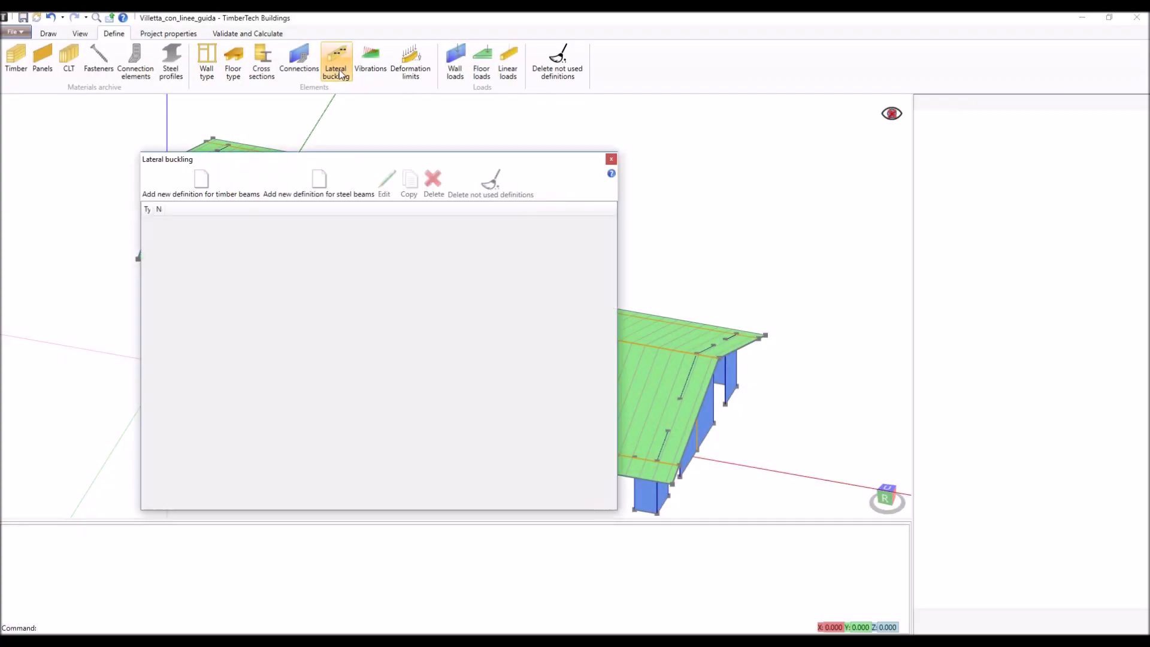
pyautogui.click(211, 185)
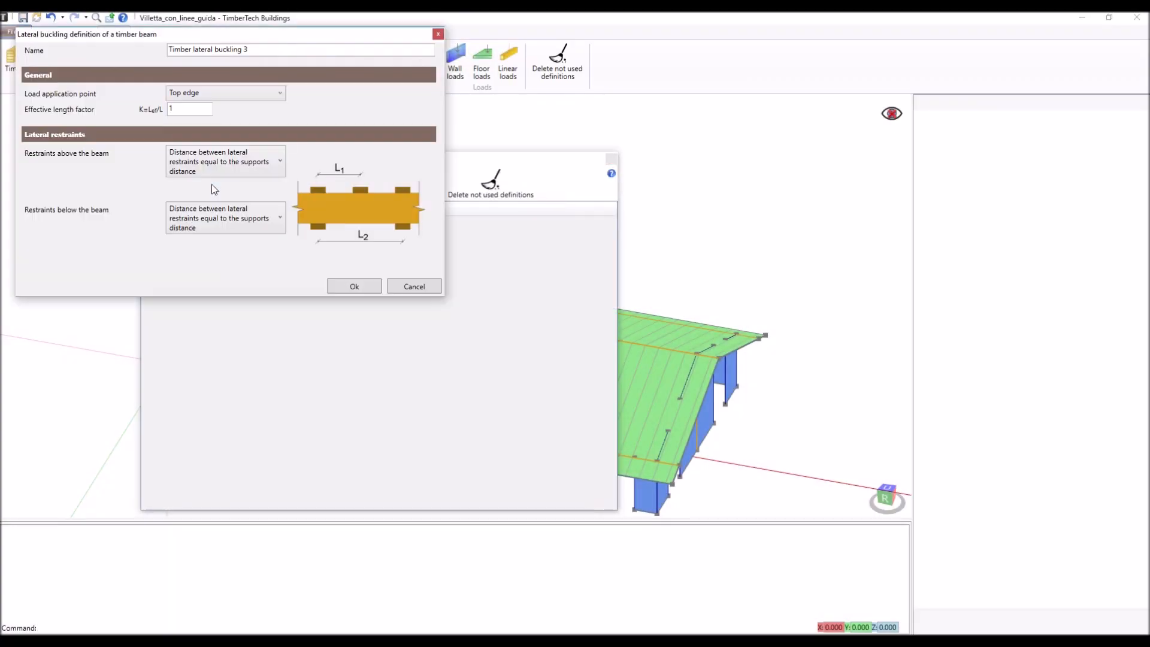
pyautogui.click(232, 93)
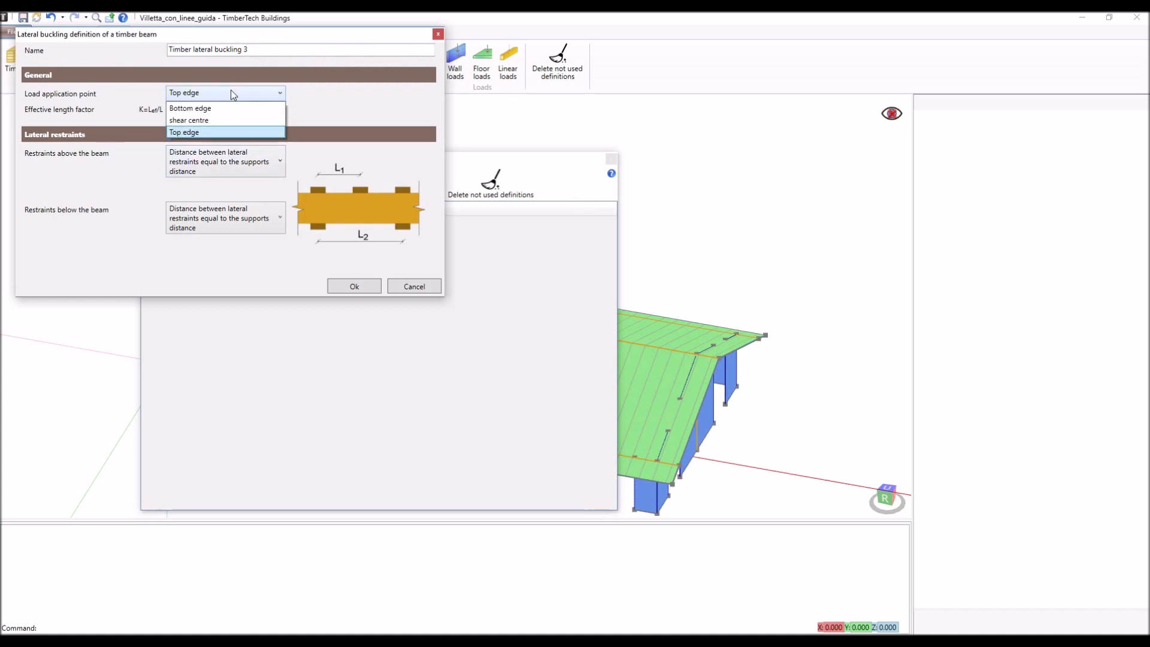
pyautogui.click(232, 92)
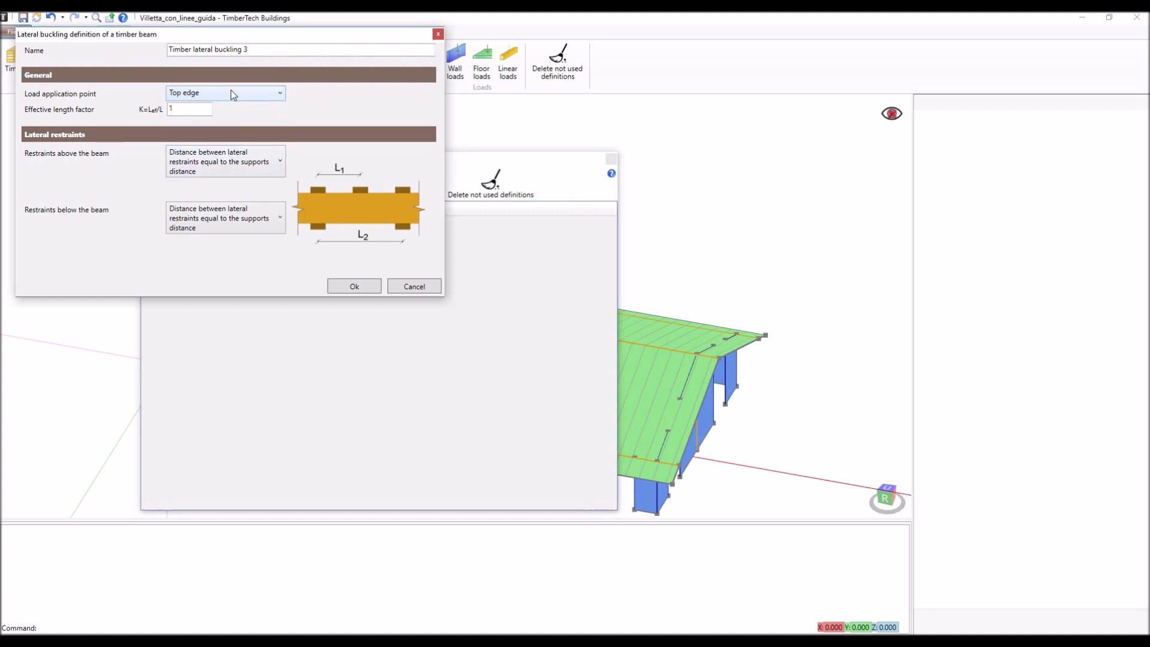
pyautogui.click(264, 165)
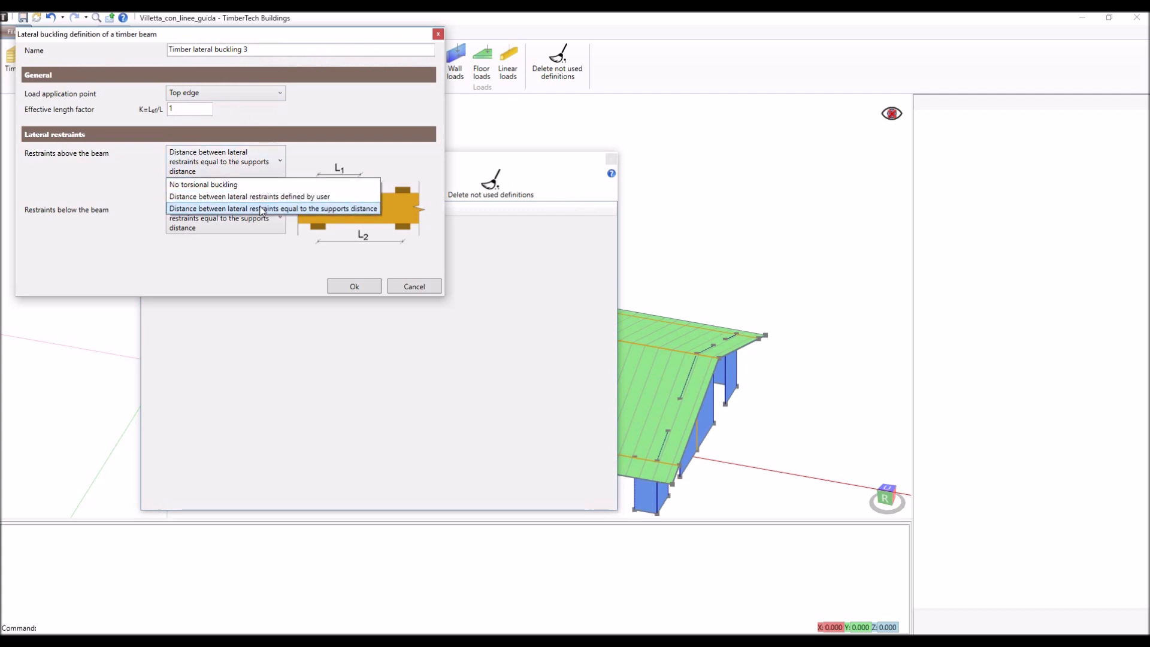
pyautogui.click(264, 172)
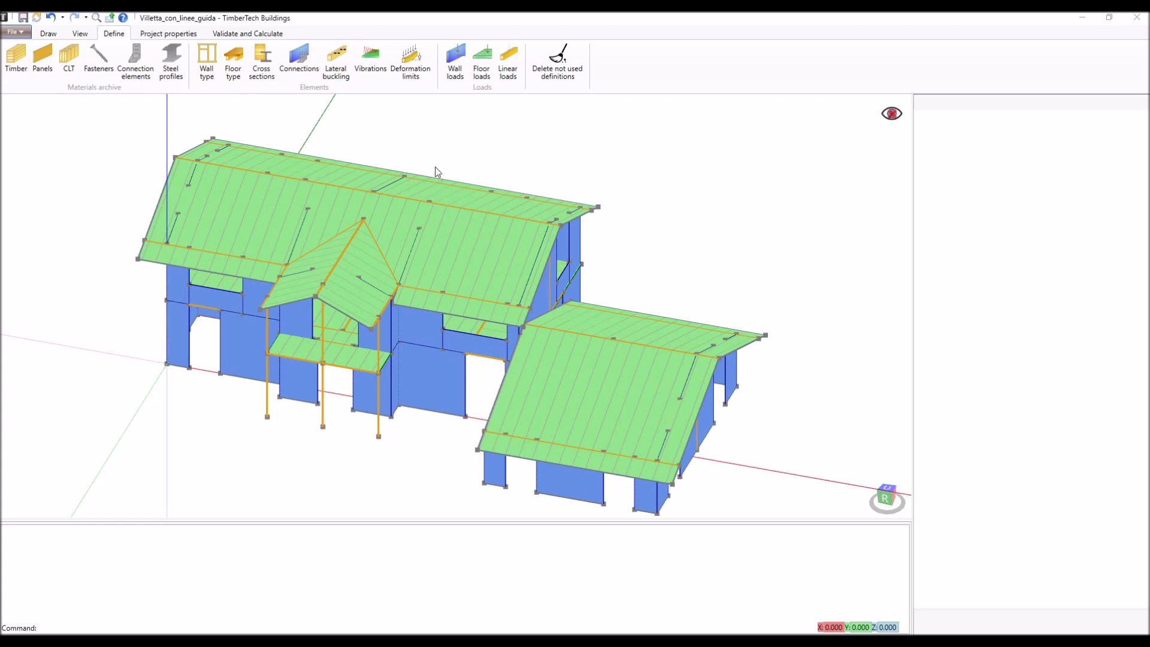
# - Review the performance level choices in a new timber floor vibration definition, and view the deformation limits definitions
pyautogui.click(375, 62)
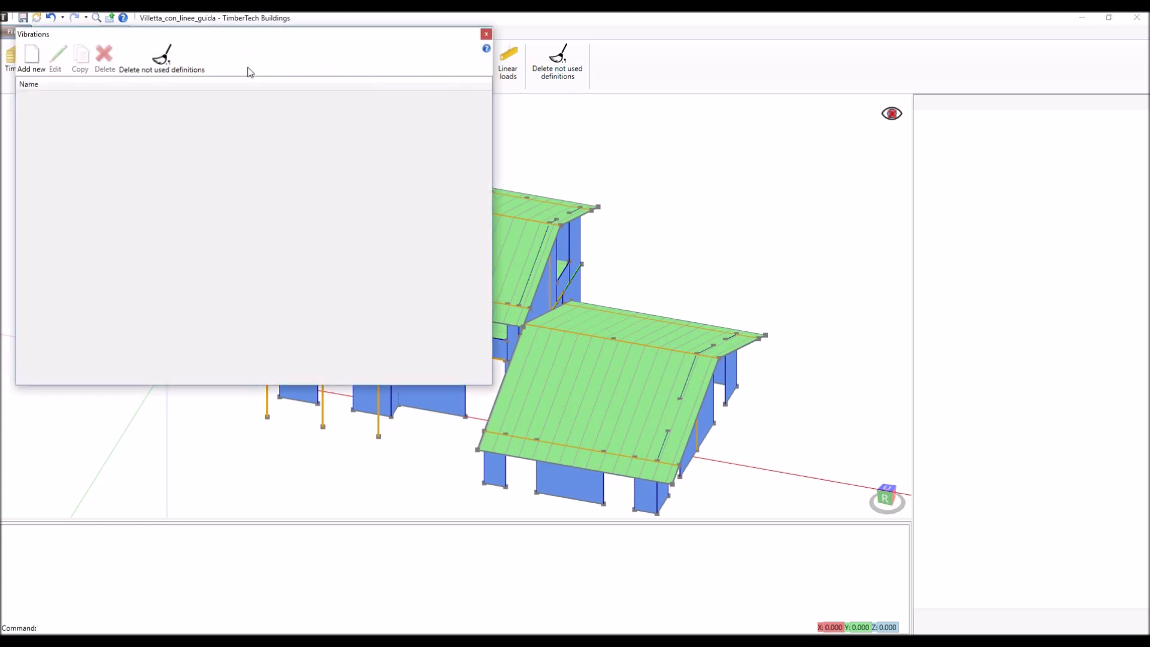
pyautogui.click(42, 72)
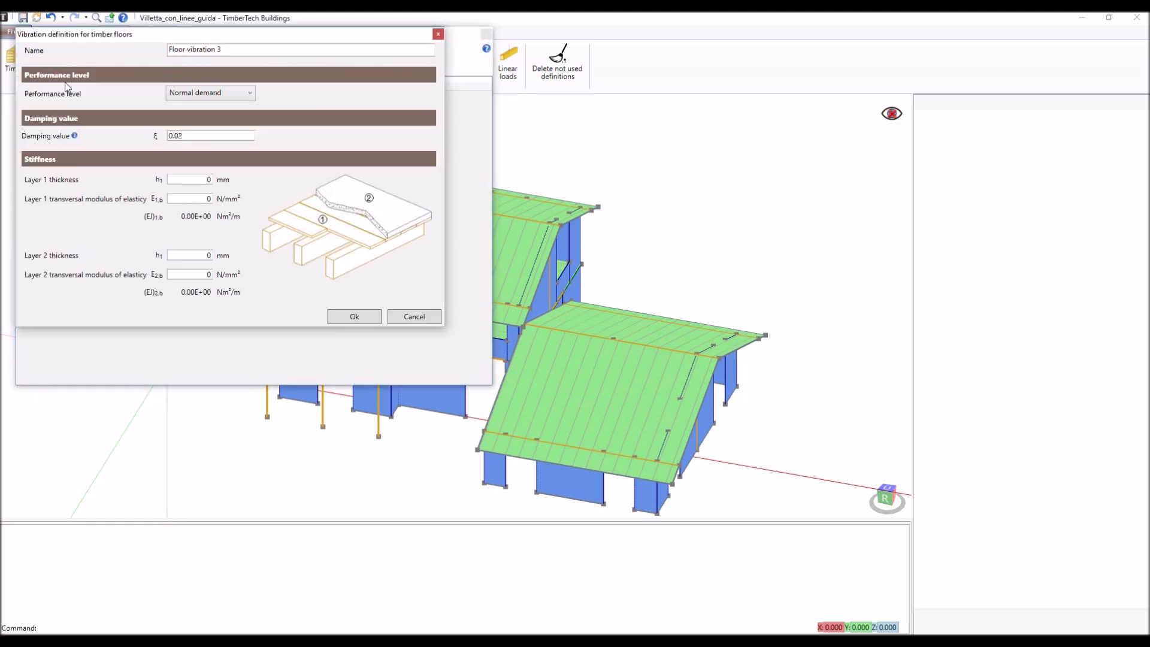
pyautogui.click(248, 94)
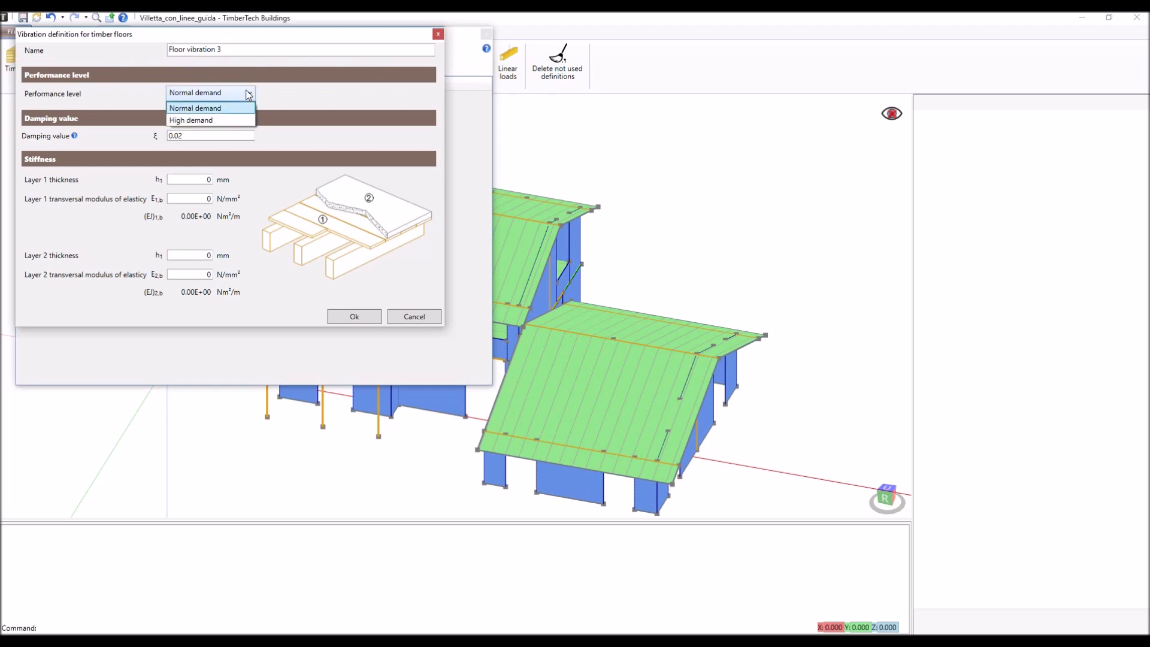
pyautogui.click(248, 94)
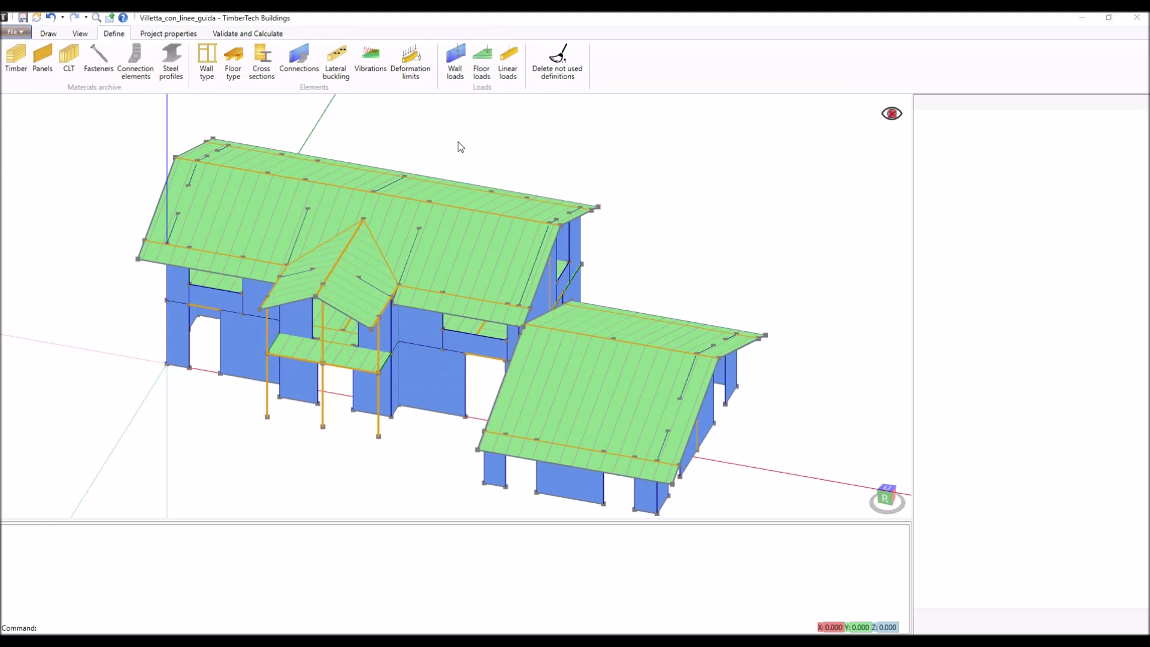
pyautogui.click(413, 67)
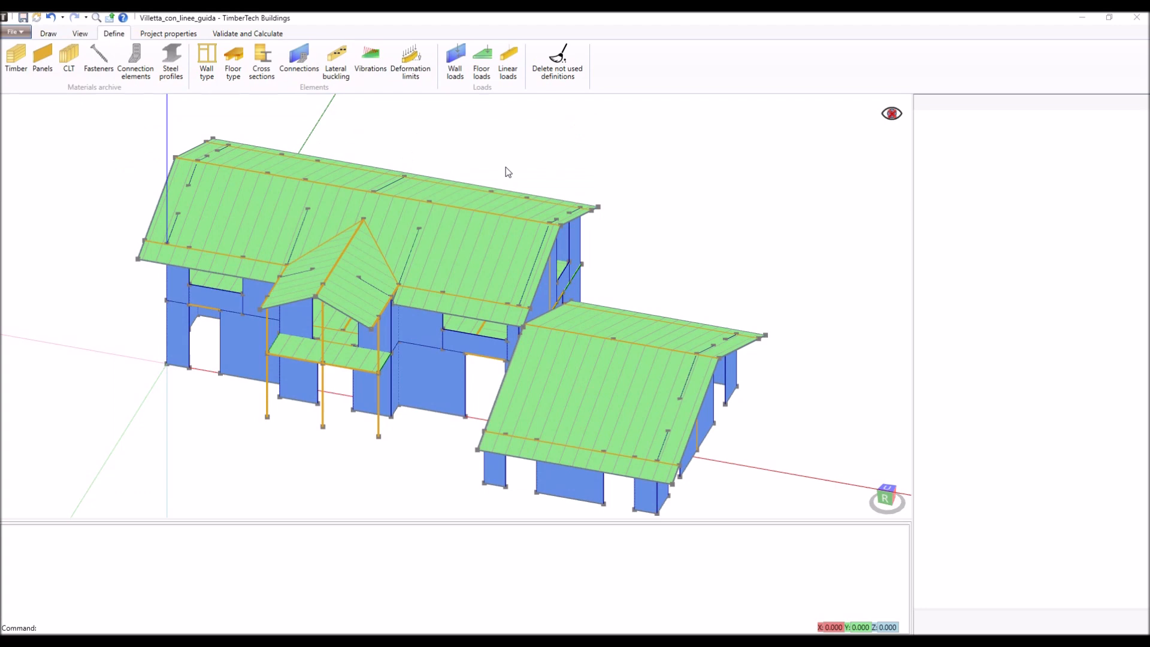
# - Open the Roof load floor load definition, keep its position as Roof, and check the manual override of the self-weight
pyautogui.click(486, 71)
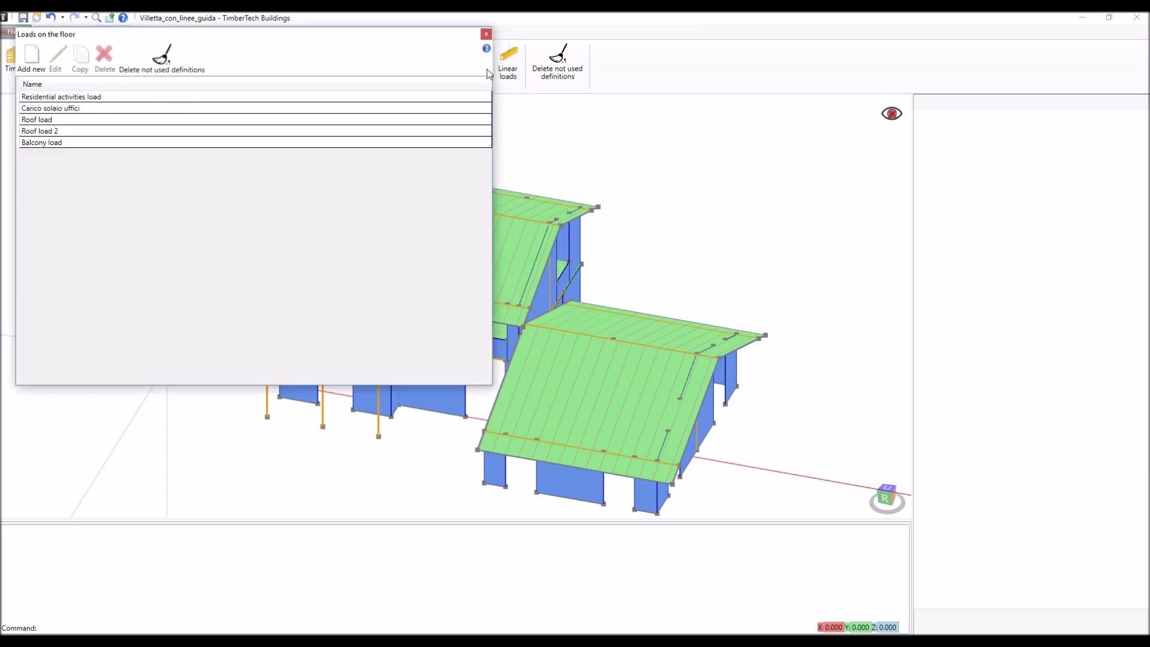
pyautogui.doubleClick(238, 120)
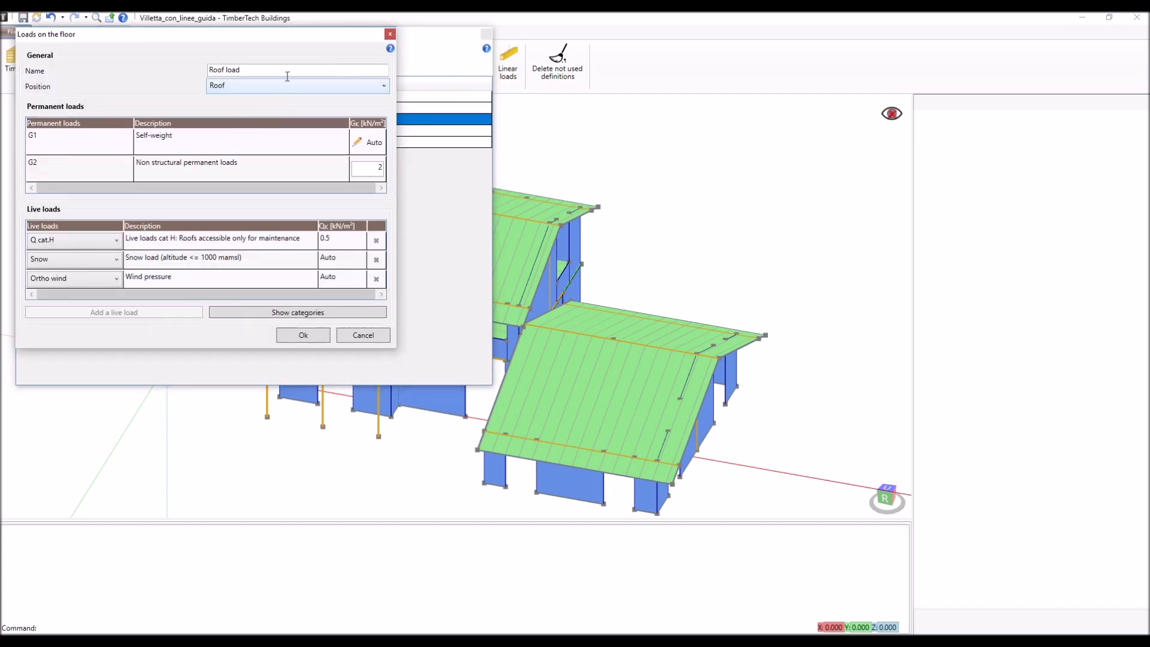
pyautogui.tripleClick(288, 70)
pyautogui.click(288, 88)
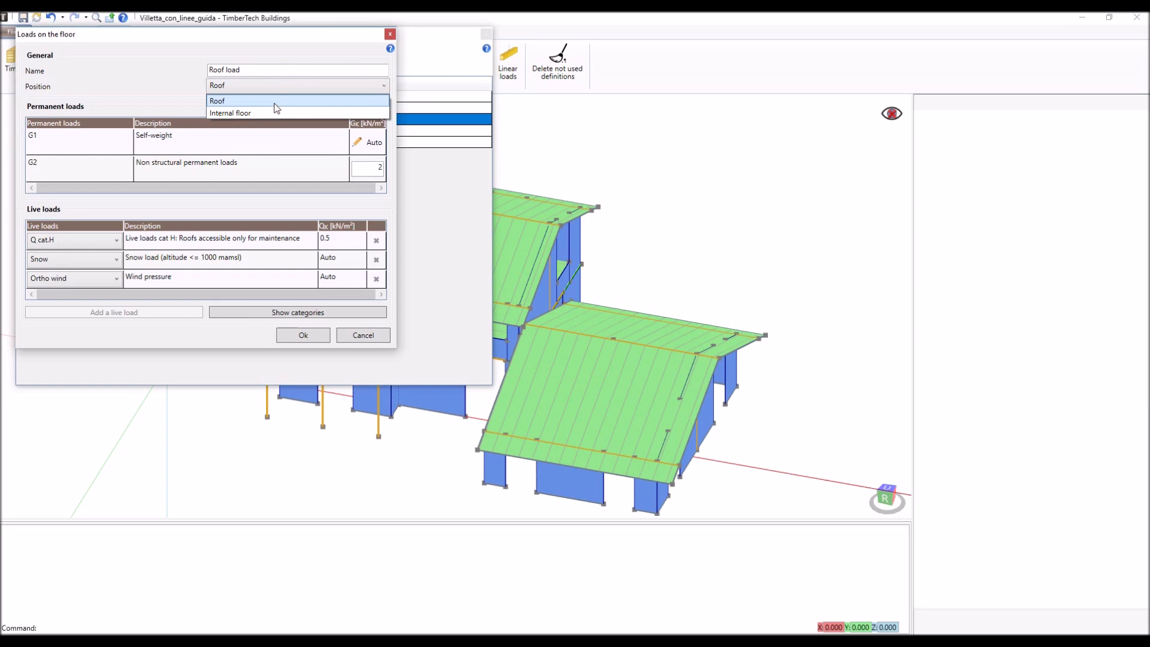
pyautogui.click(275, 103)
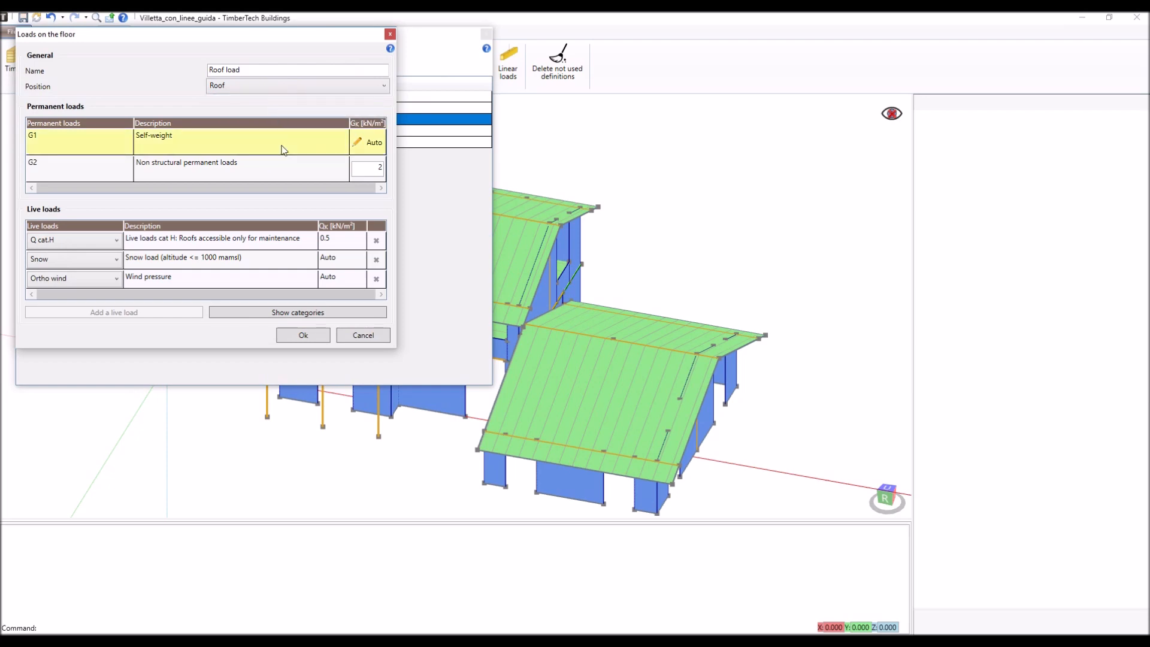
pyautogui.click(359, 144)
pyautogui.click(358, 146)
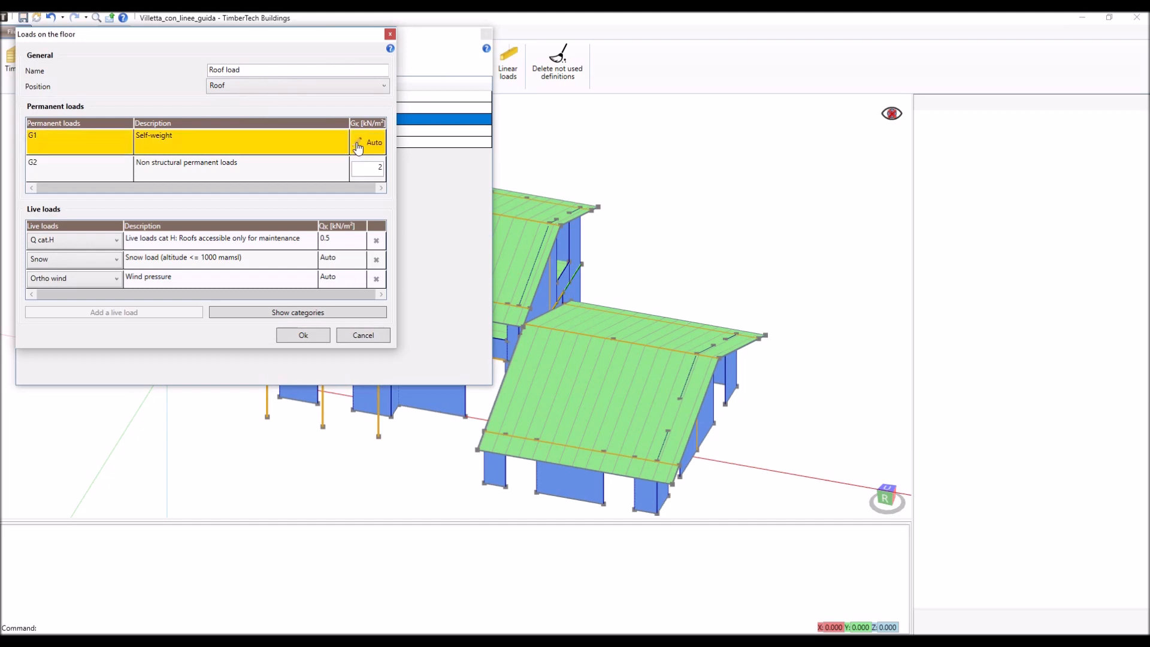
# - Review the Roof load's snow and wind pressure details, trying manual wind values before restoring automatic computation, and accept the definition
pyautogui.click(256, 263)
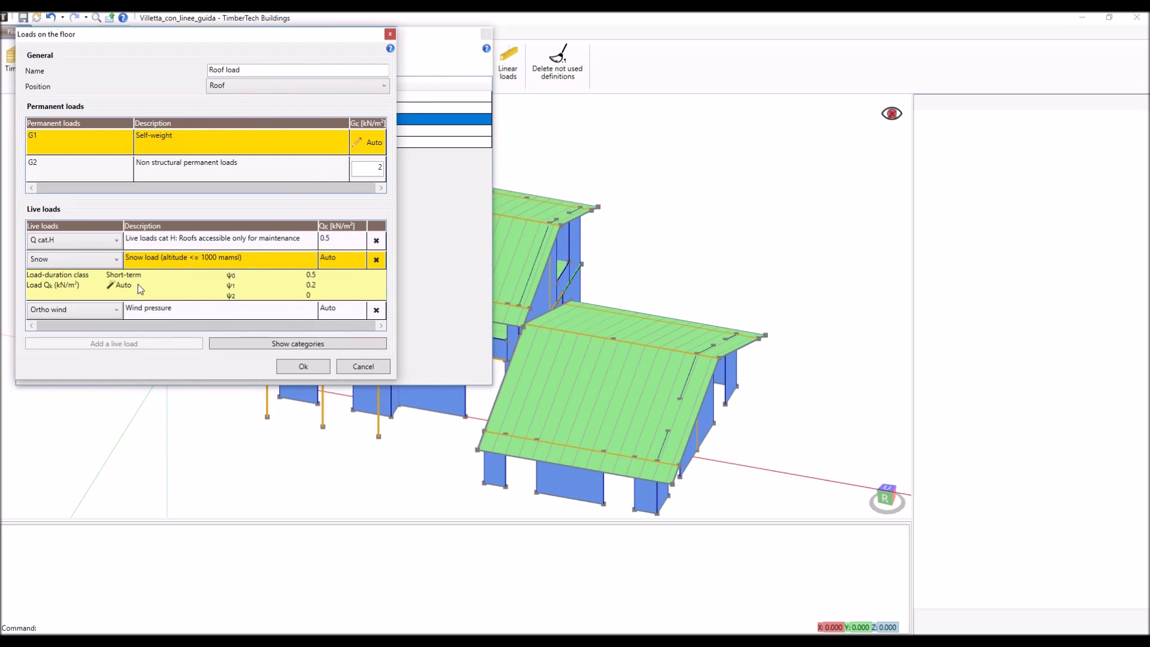
pyautogui.click(178, 311)
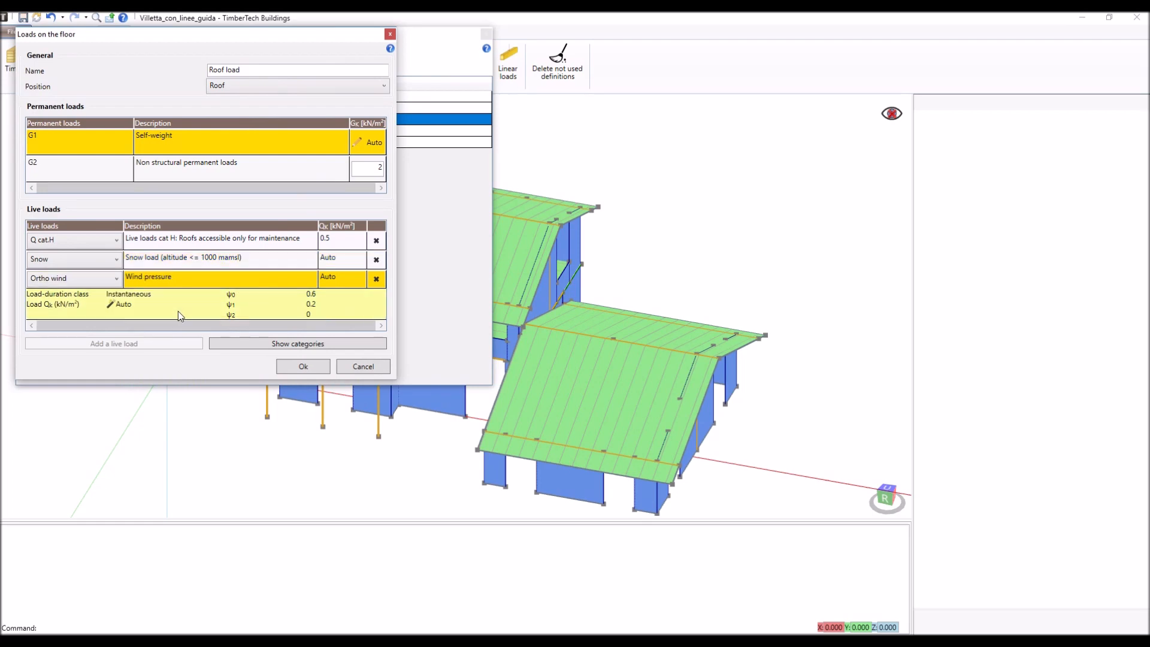
pyautogui.click(109, 306)
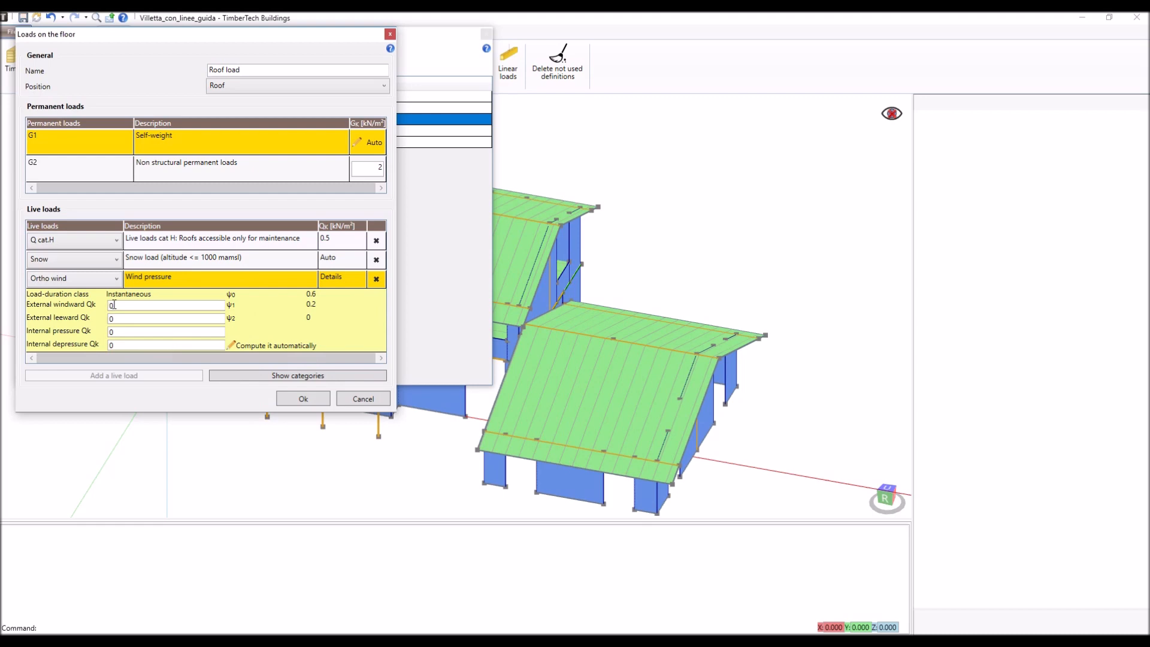
pyautogui.click(232, 346)
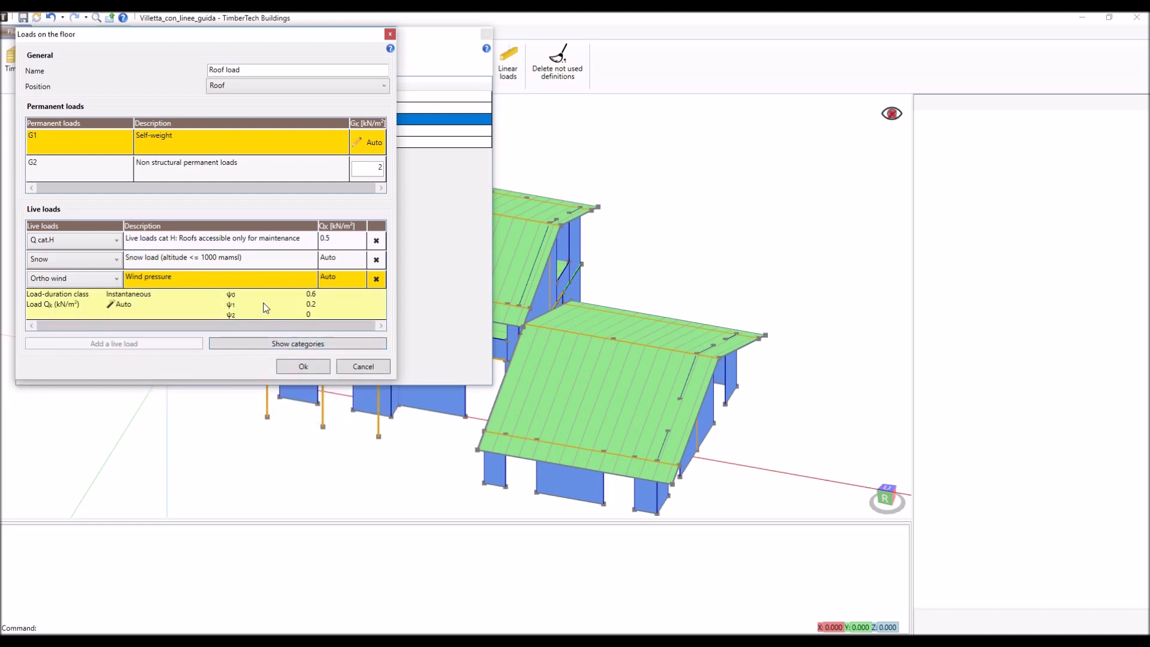
pyautogui.click(313, 368)
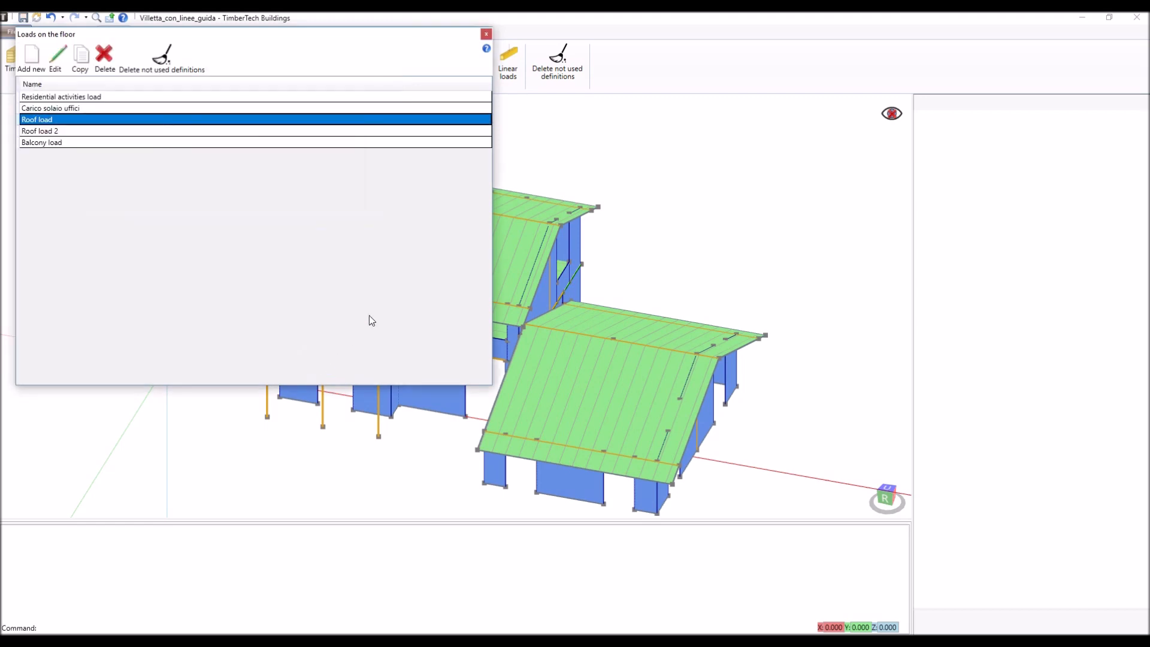
pyautogui.click(487, 35)
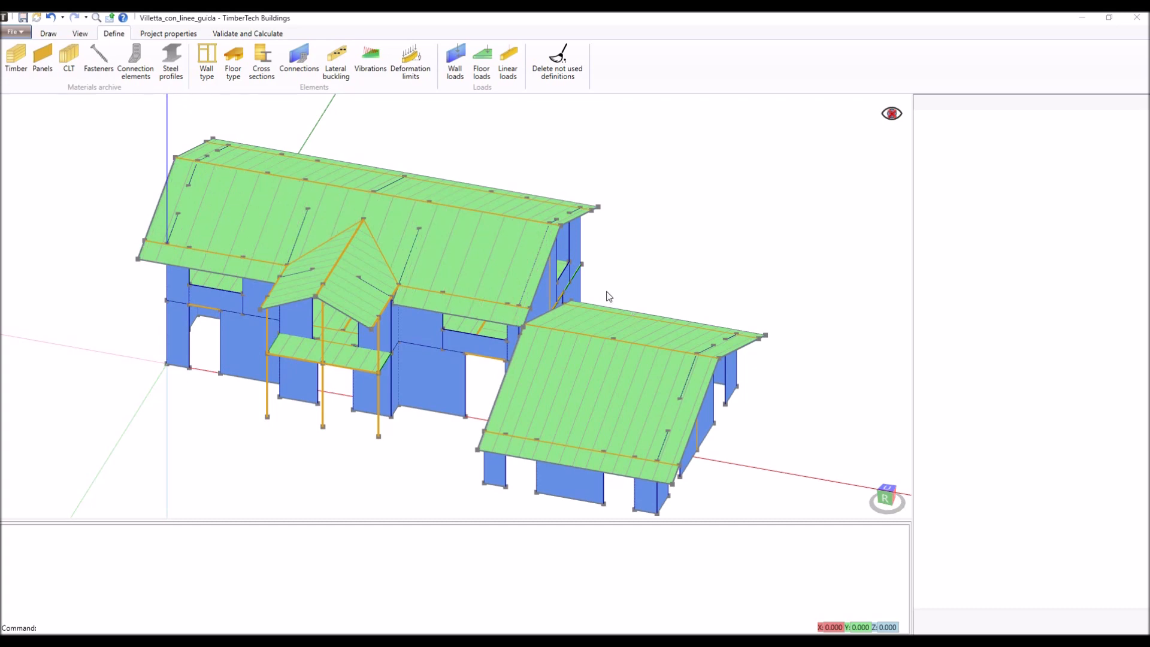
# - Assign the Roof load and the floor typology Solaio a travetti 160x240 to the main building's front roof pitch
pyautogui.click(502, 257)
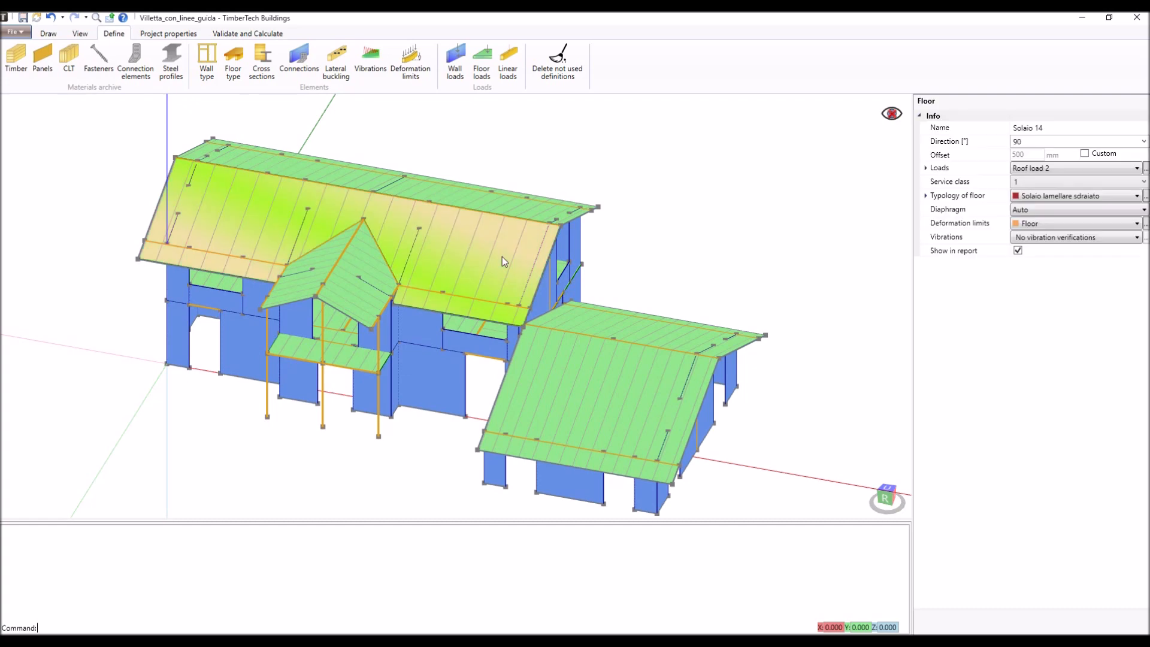
pyautogui.click(1028, 172)
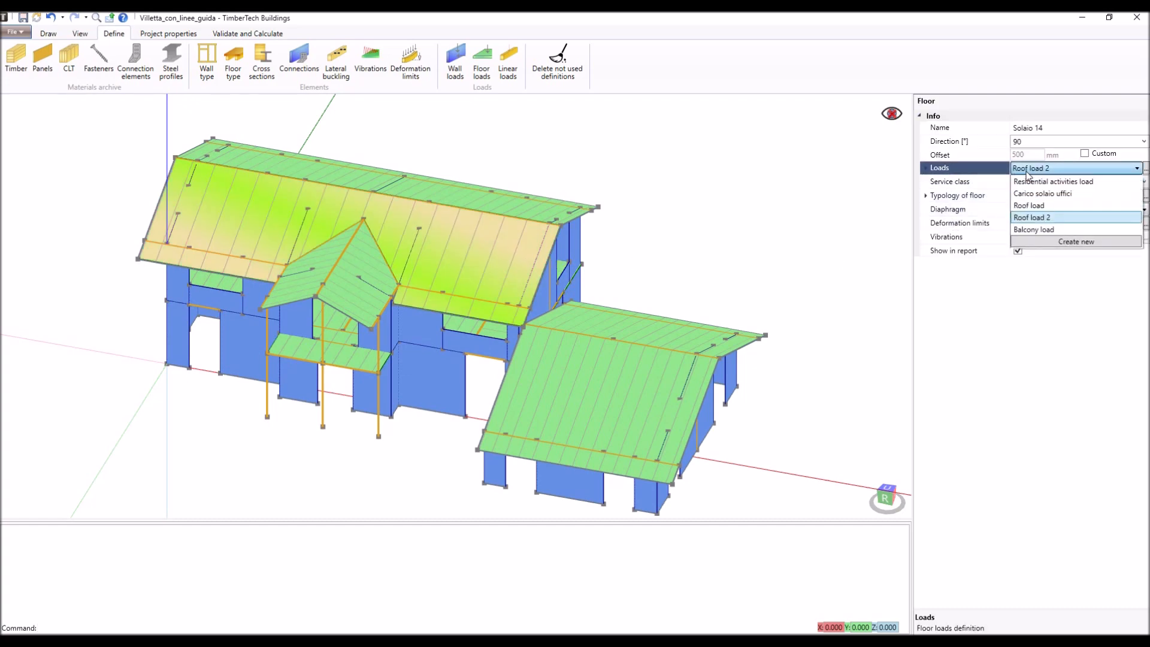
pyautogui.click(1036, 206)
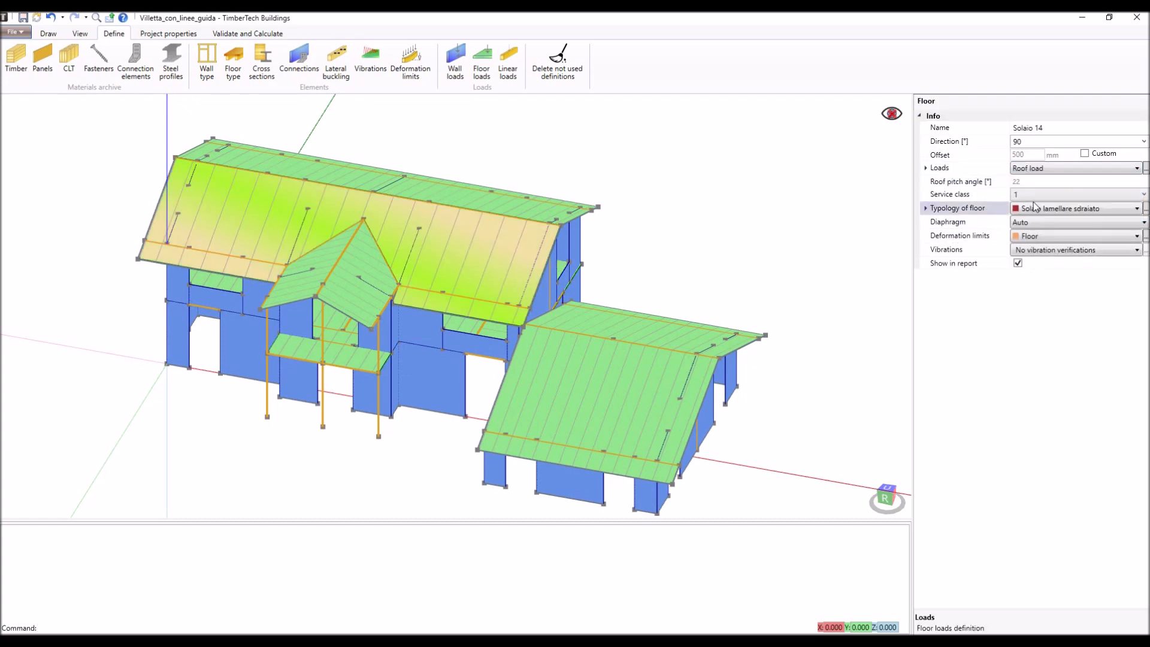
pyautogui.click(1052, 208)
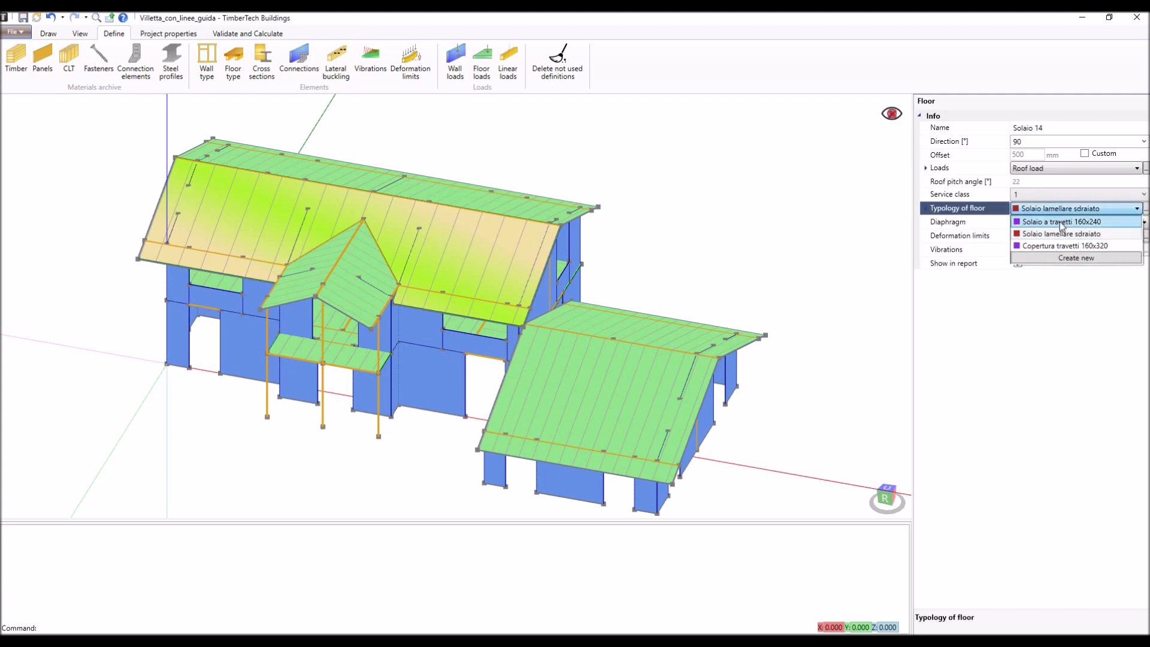
pyautogui.click(1062, 223)
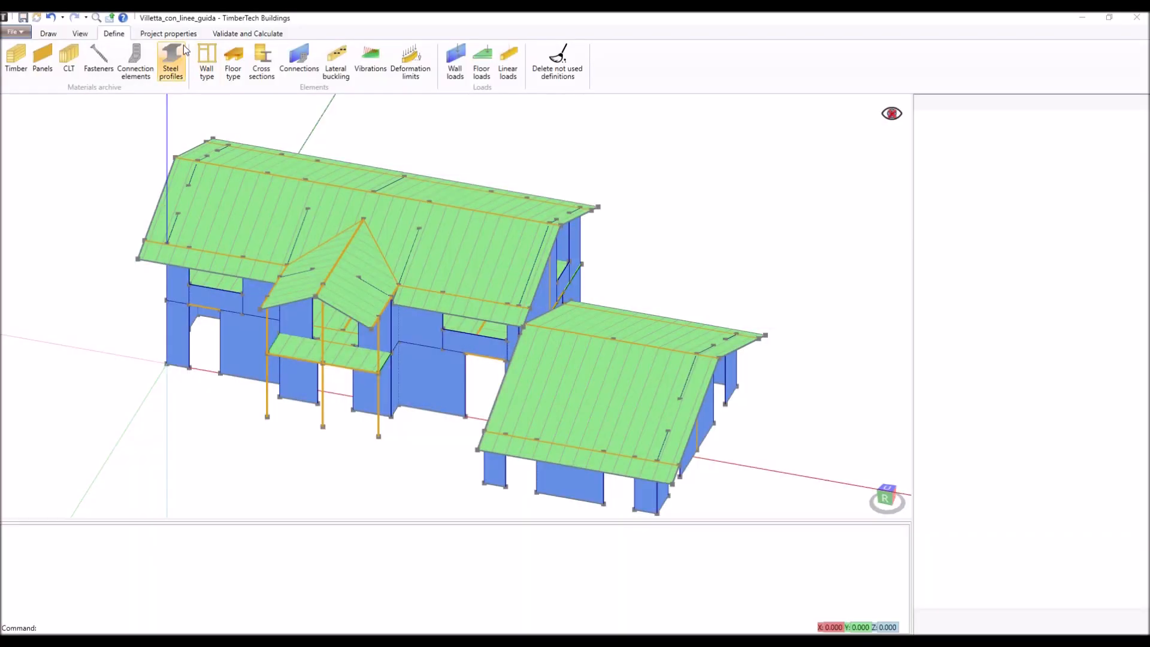
# - Review the project's geolocation data and accept it
pyautogui.click(182, 38)
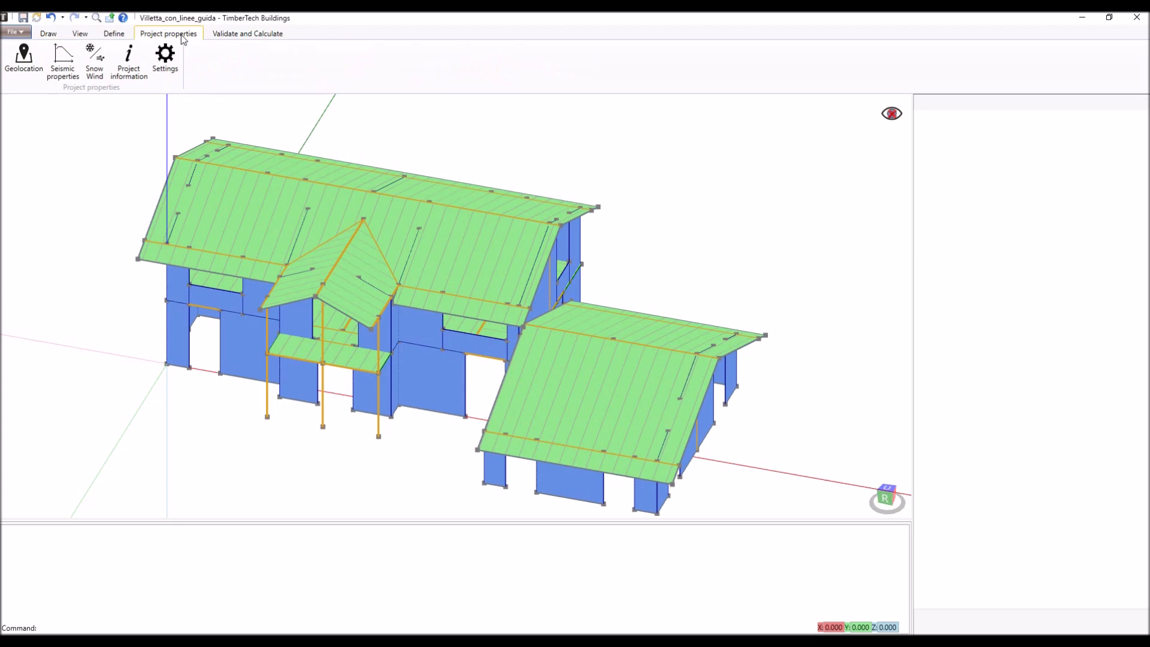
pyautogui.click(24, 57)
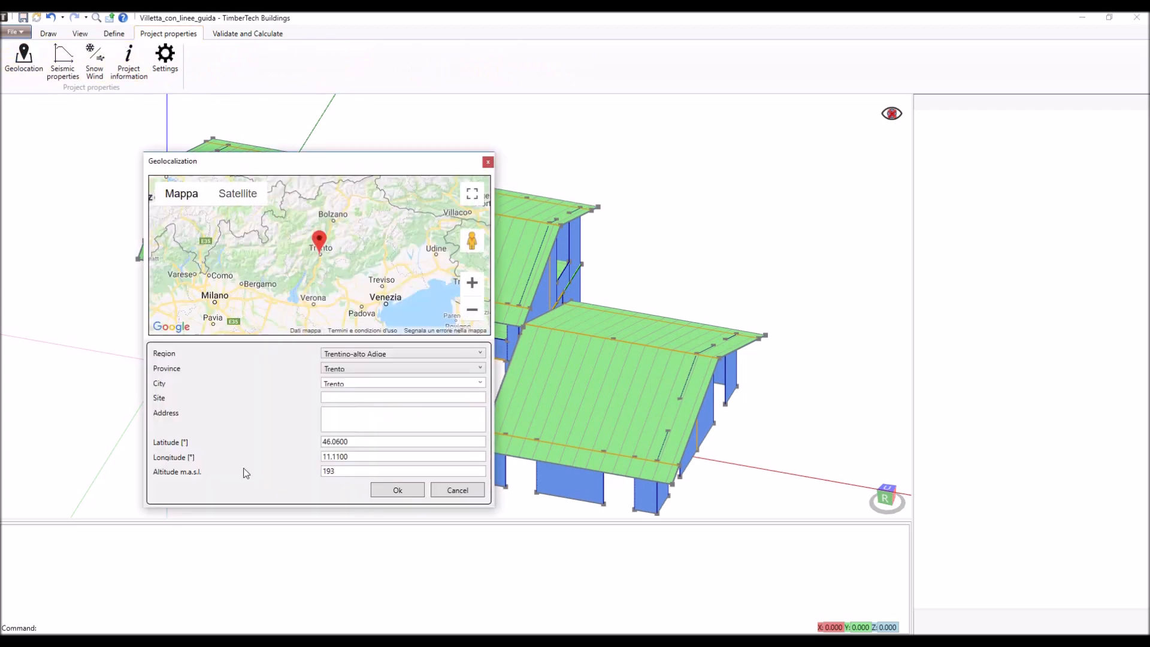
pyautogui.click(398, 490)
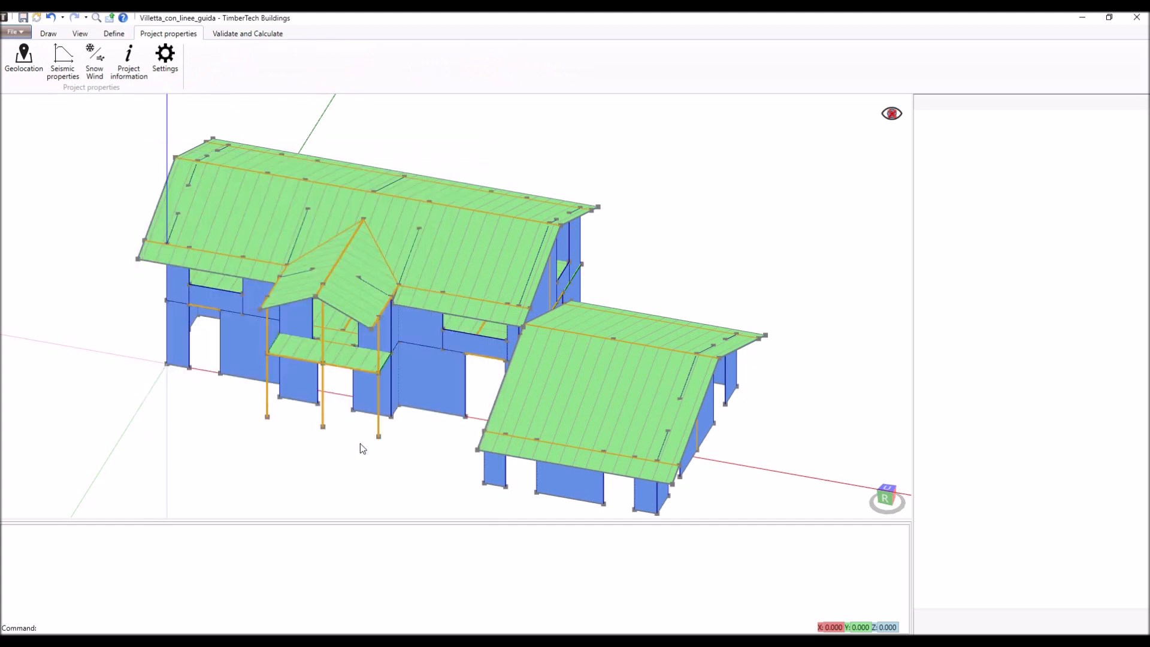
# - Open the seismic properties and check the user-defined spectra alternative before restoring the spectrum origin to Regulation spectra
pyautogui.click(68, 71)
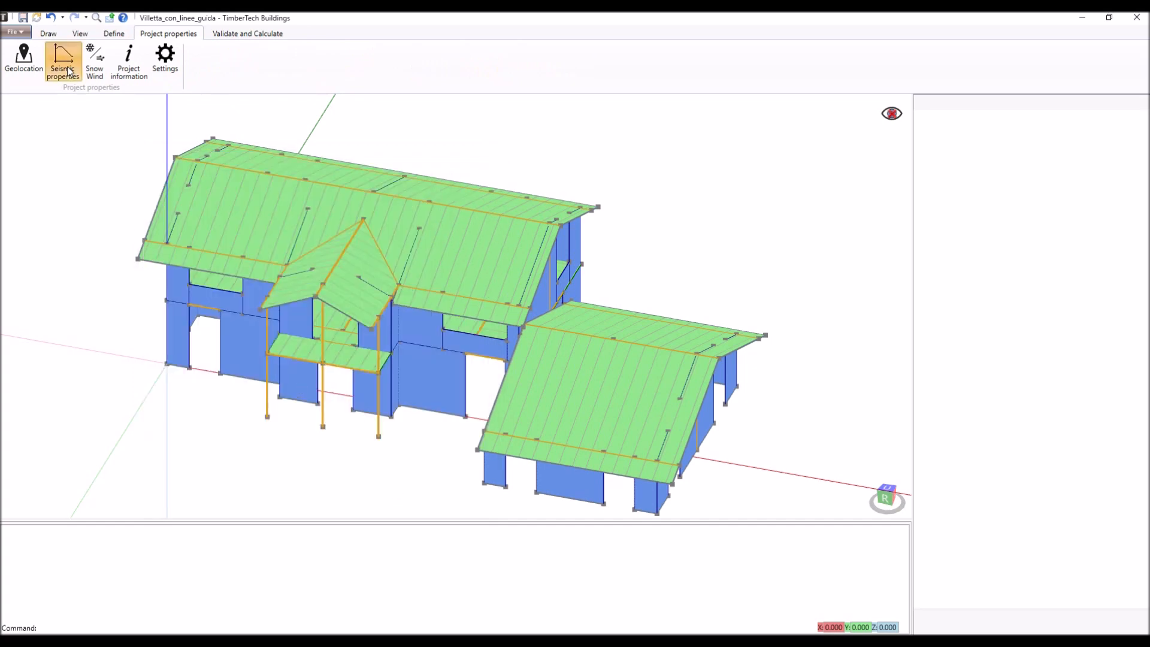
pyautogui.moveTo(167, 52); pyautogui.dragTo(461, 140)
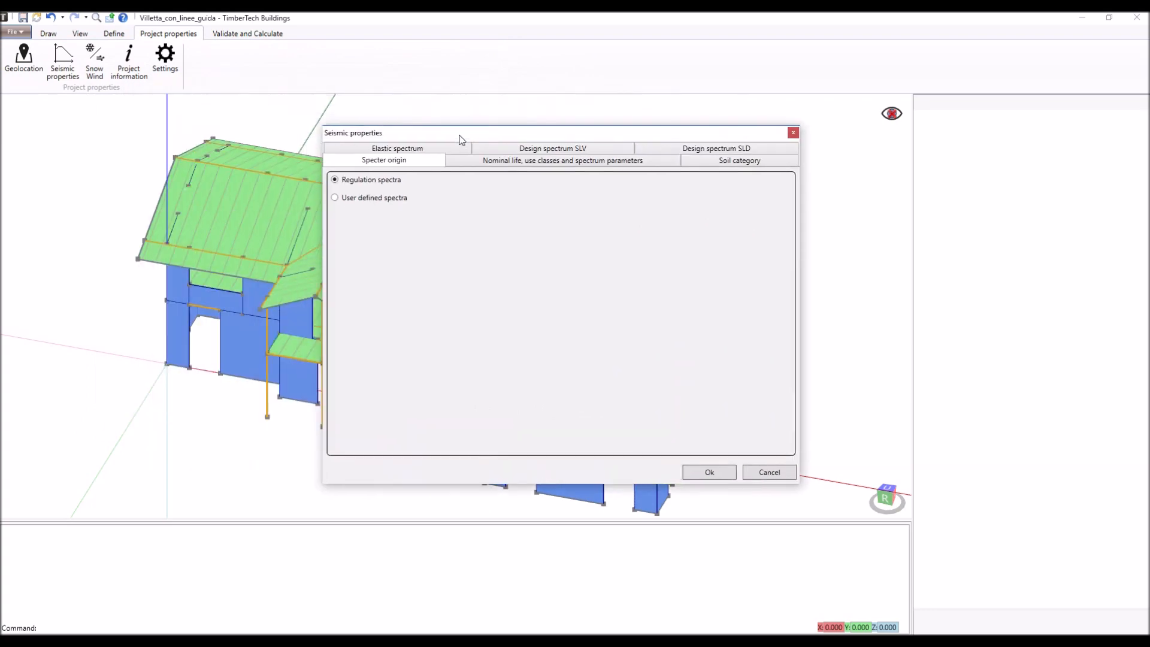
pyautogui.click(371, 198)
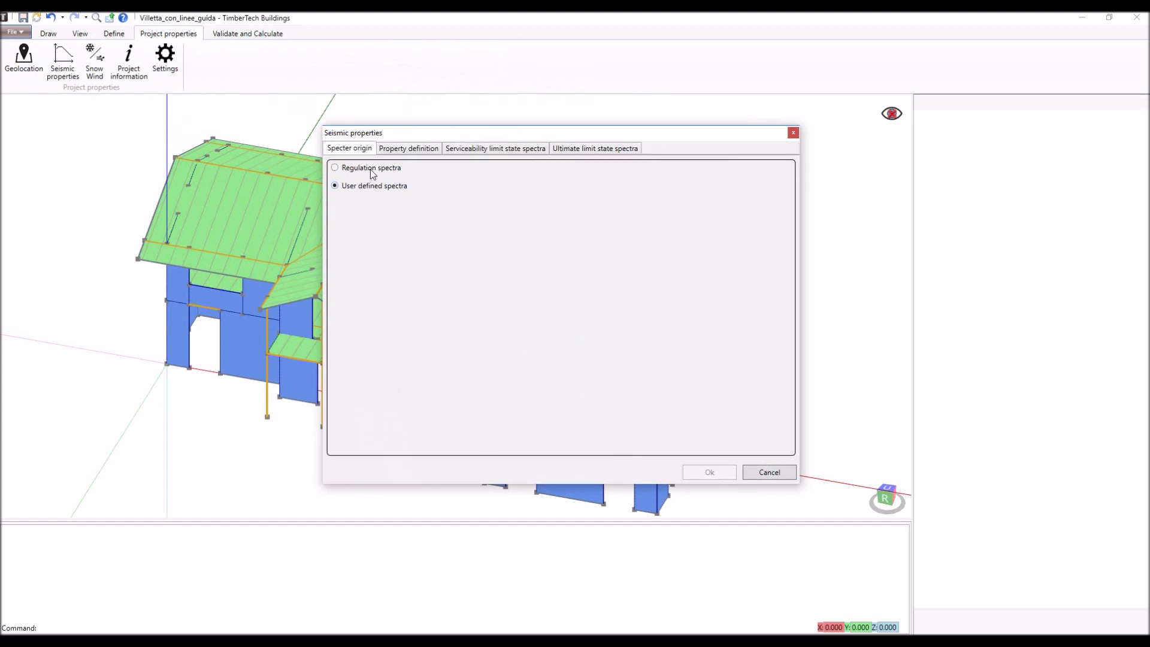
pyautogui.click(370, 170)
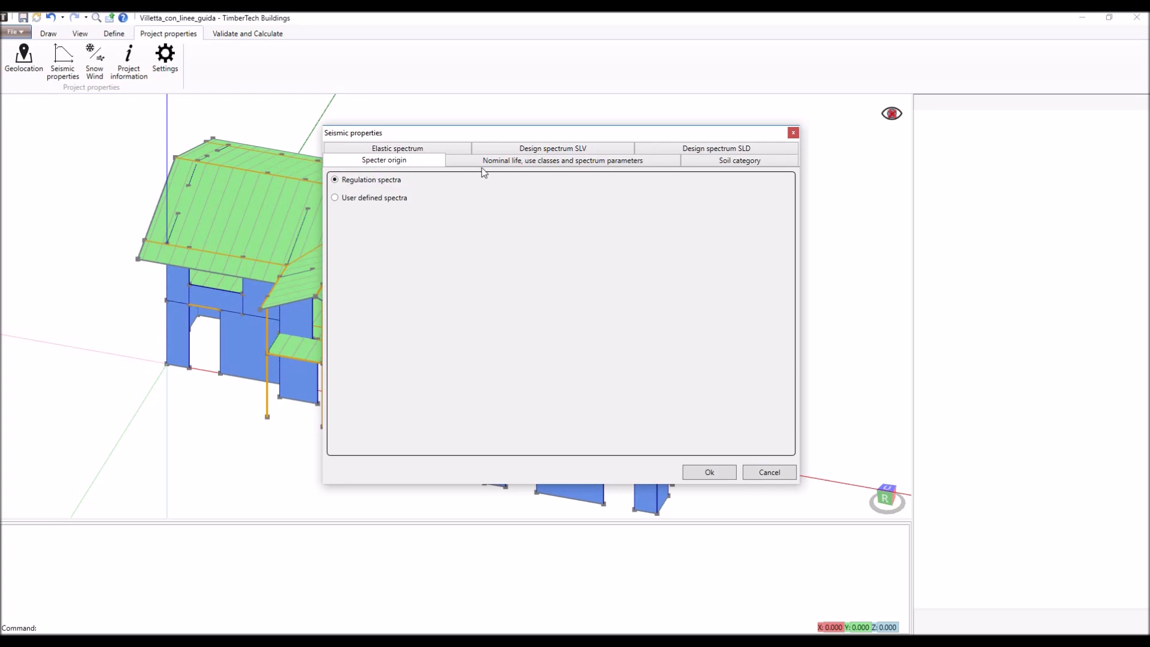
# - Review the nominal life and use class, soil category, elastic spectrum and SLV design spectrum in the seismic properties
pyautogui.click(504, 163)
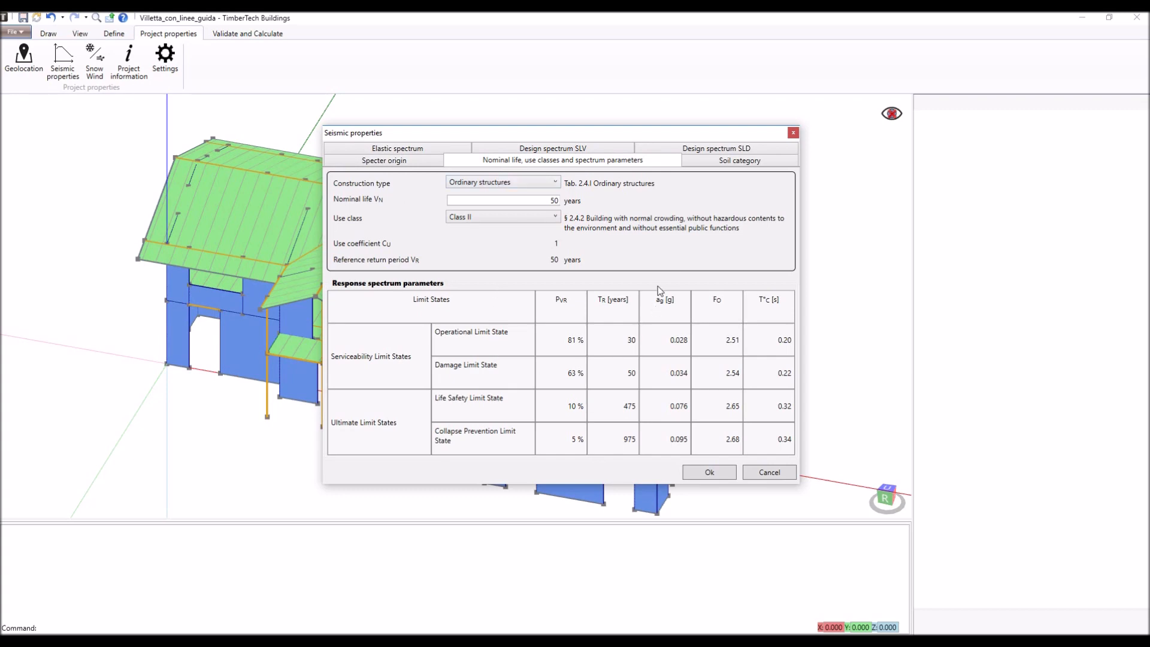
pyautogui.click(732, 162)
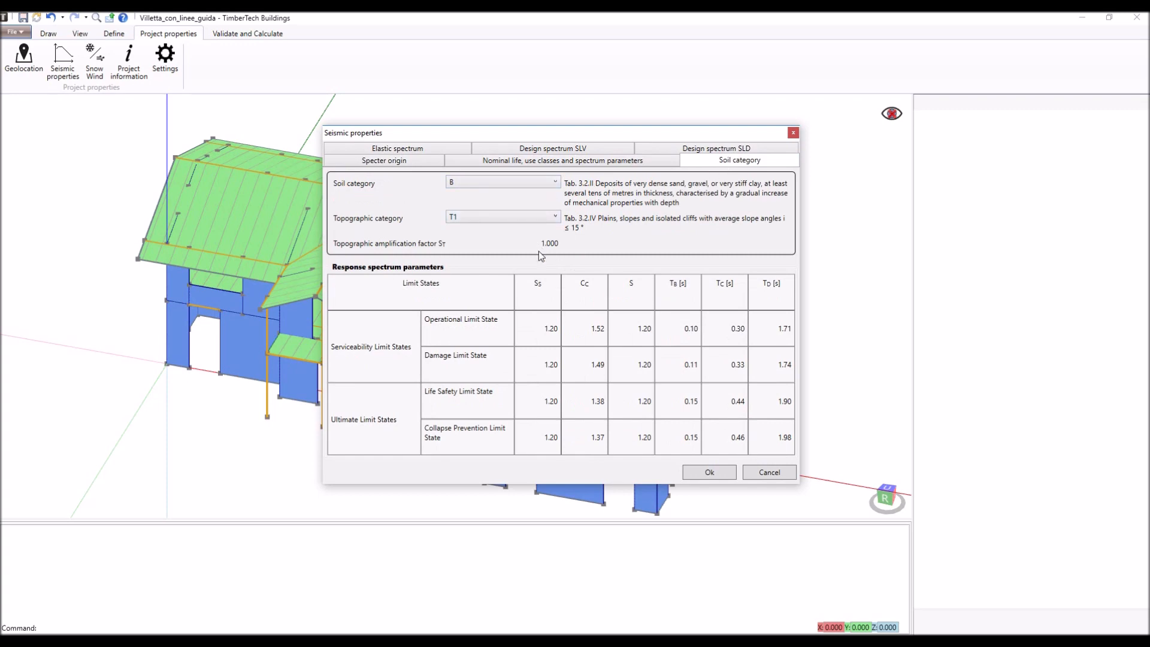
pyautogui.click(437, 155)
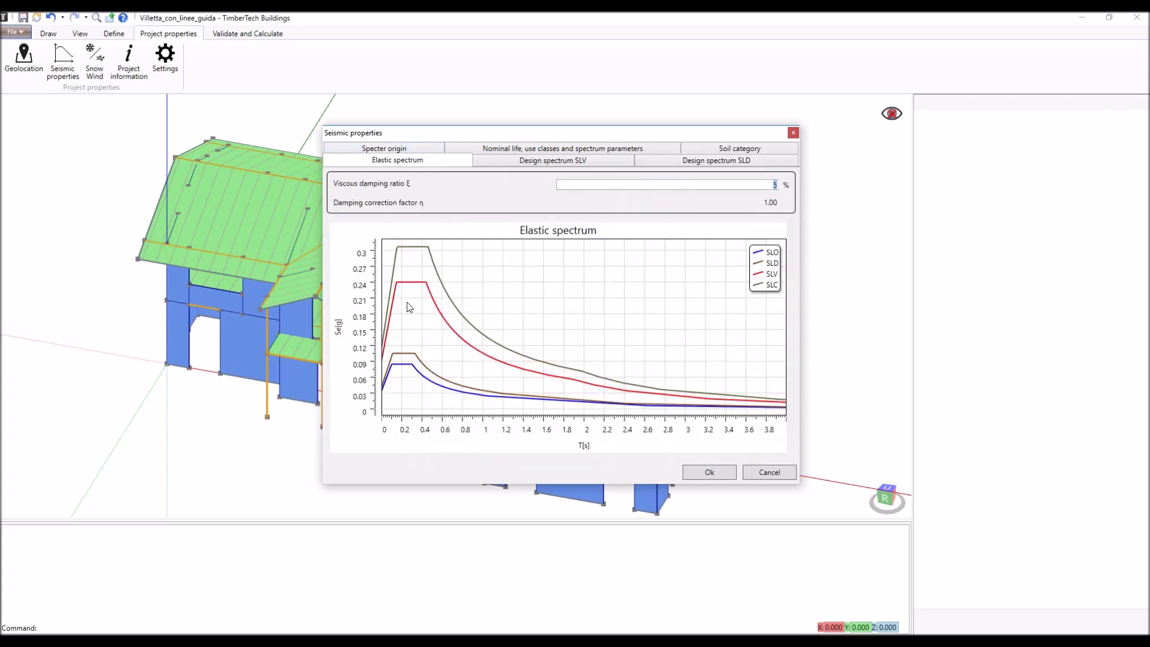
pyautogui.click(551, 163)
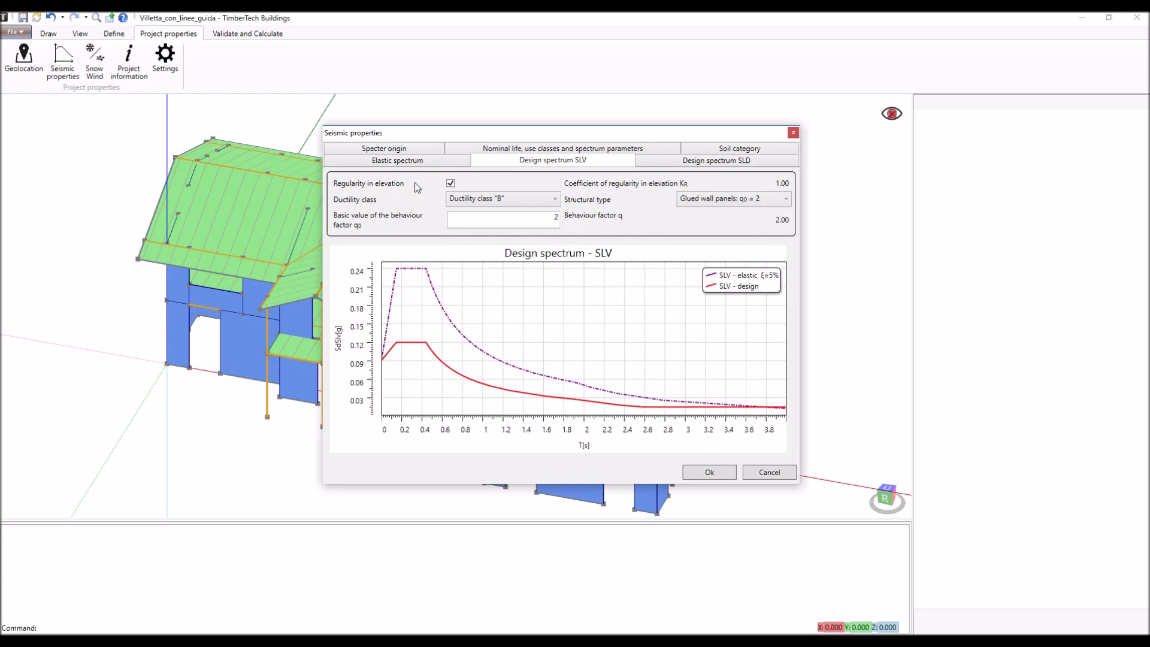
# - Set the SLV design spectrum to ductility class "A" with structural type Nailed wall panels: q0 = 3
pyautogui.click(521, 199)
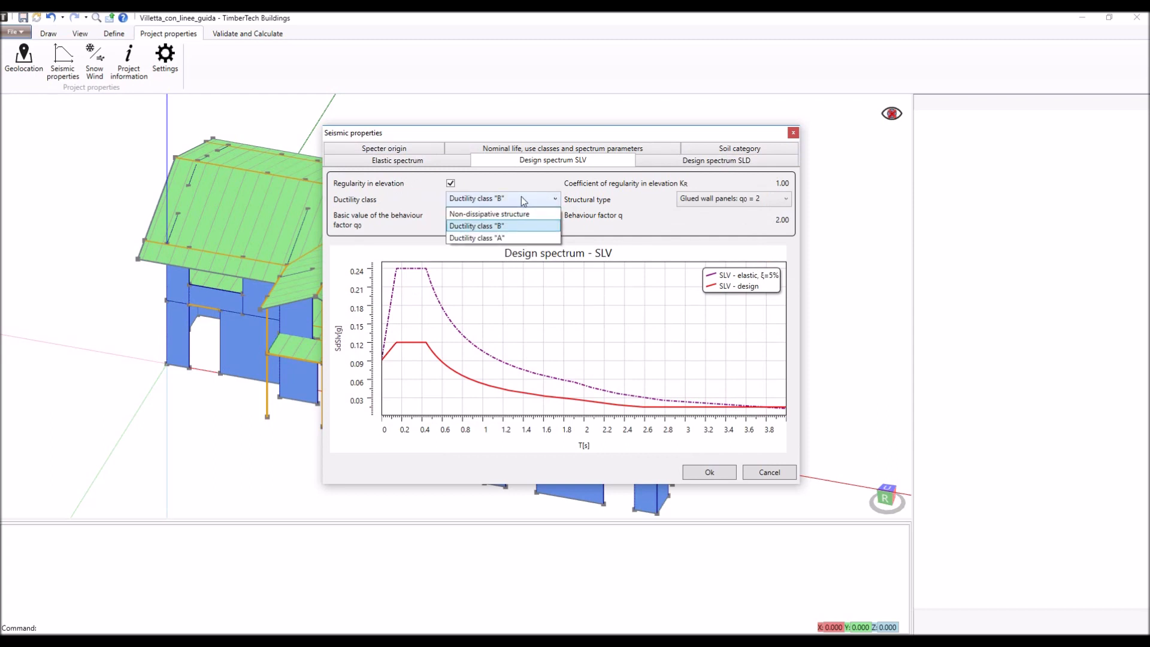
pyautogui.click(517, 226)
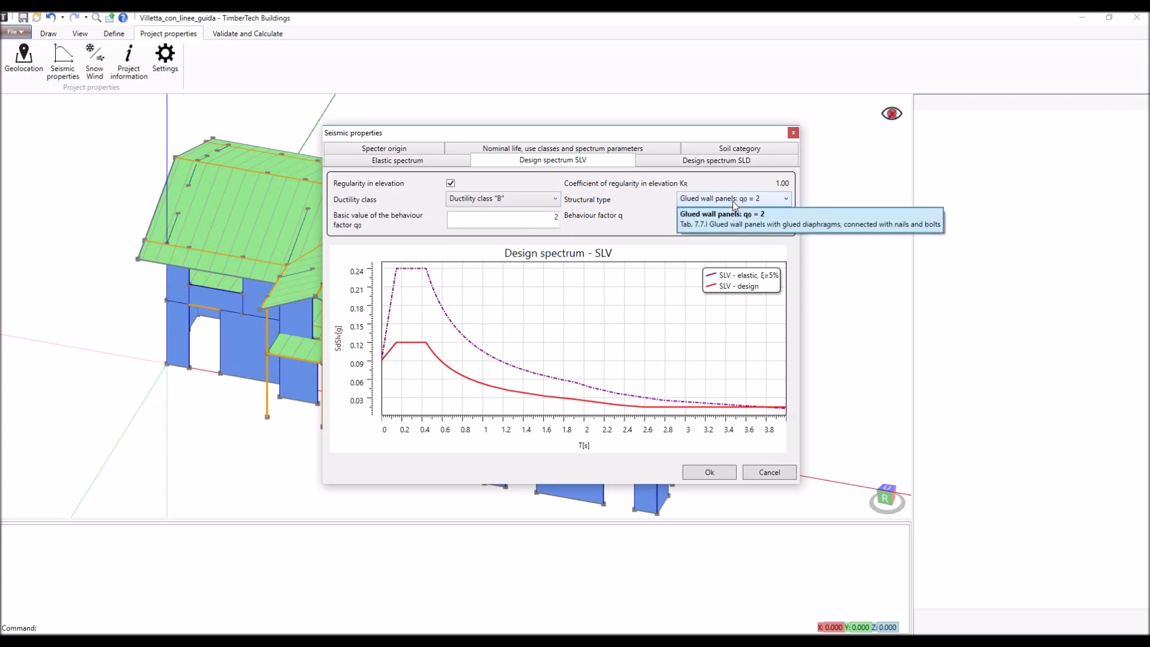
pyautogui.click(548, 200)
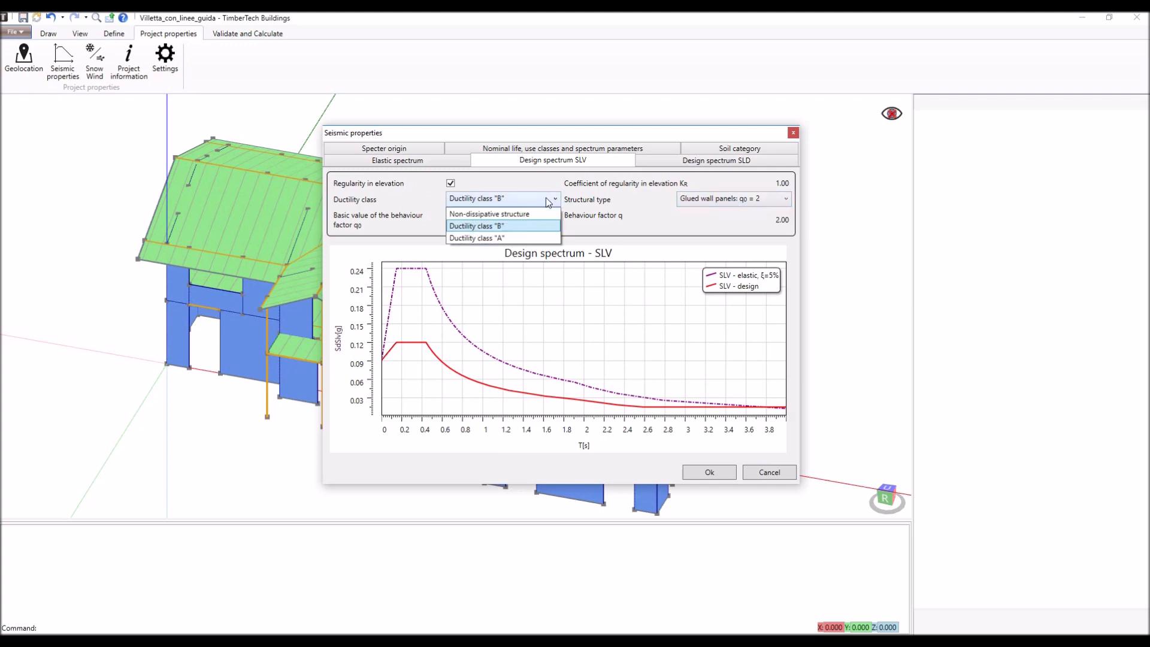
pyautogui.click(534, 236)
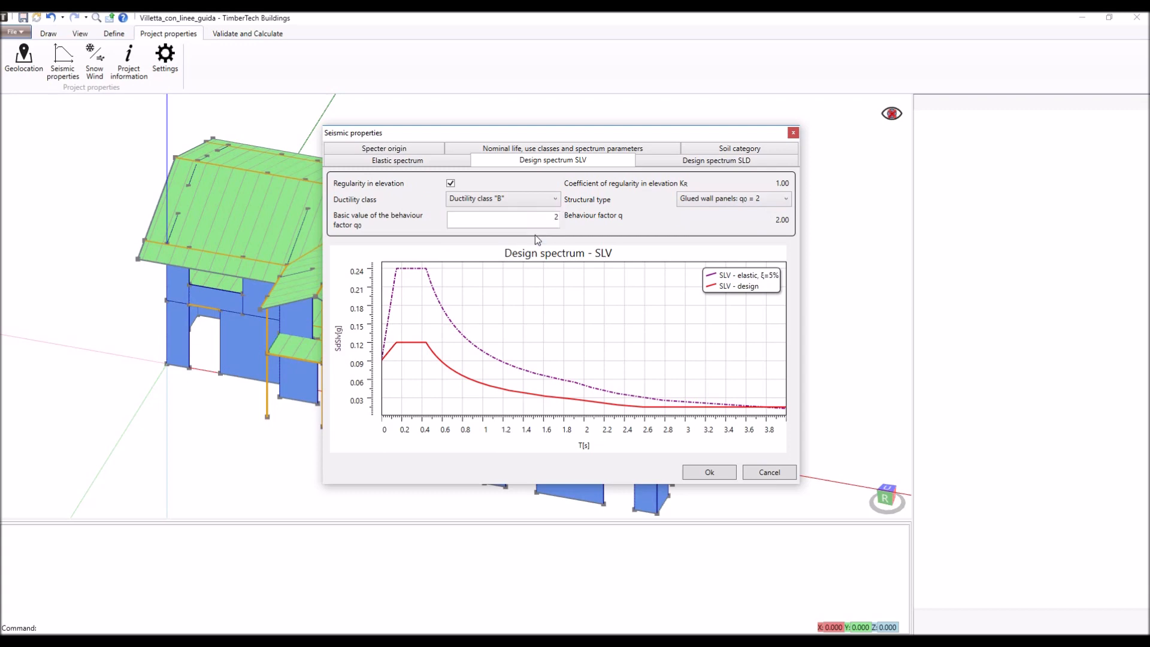
pyautogui.click(704, 199)
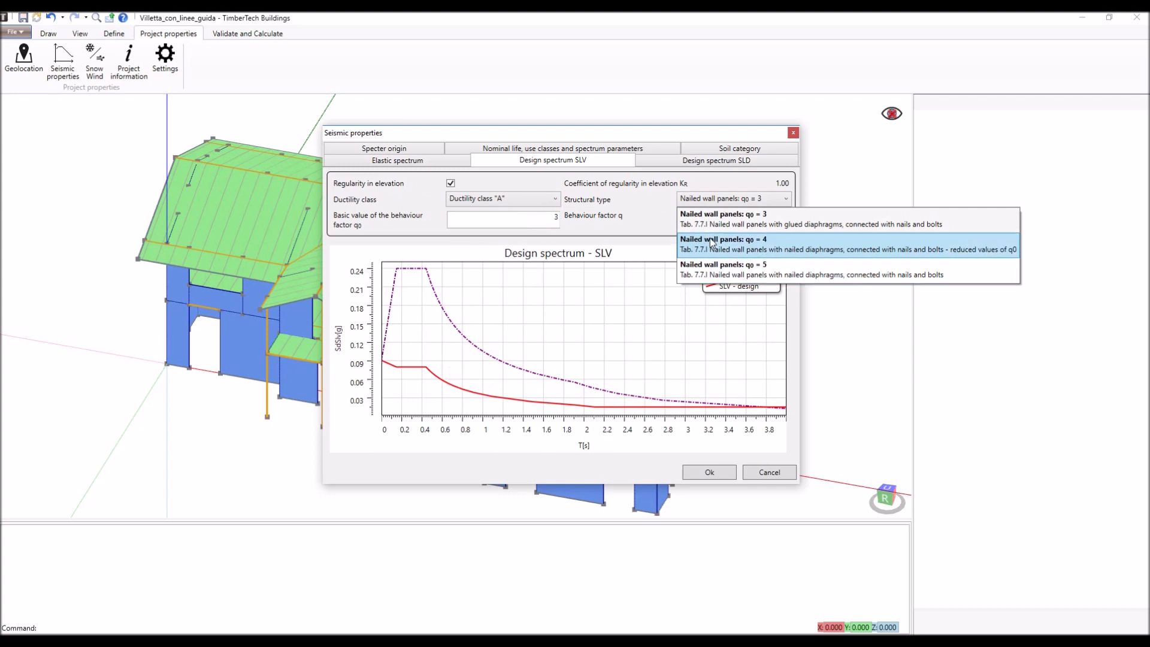
pyautogui.click(713, 224)
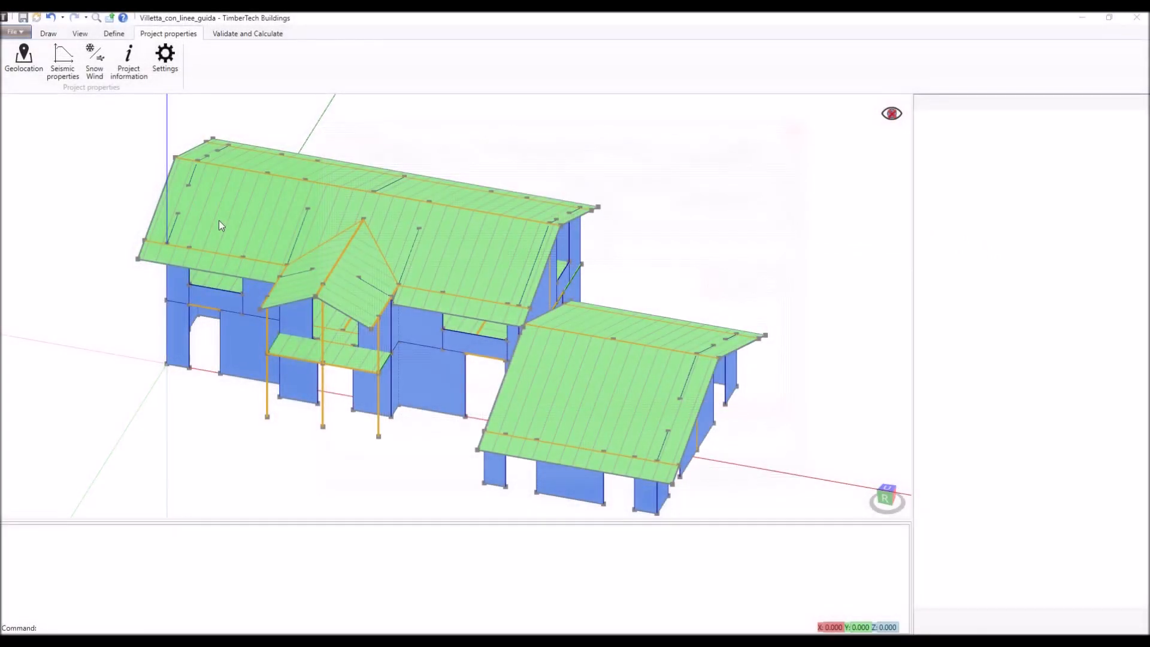
# - Review the project's snow and wind load parameters and accept them
pyautogui.click(95, 60)
pyautogui.moveTo(144, 97); pyautogui.dragTo(161, 111)
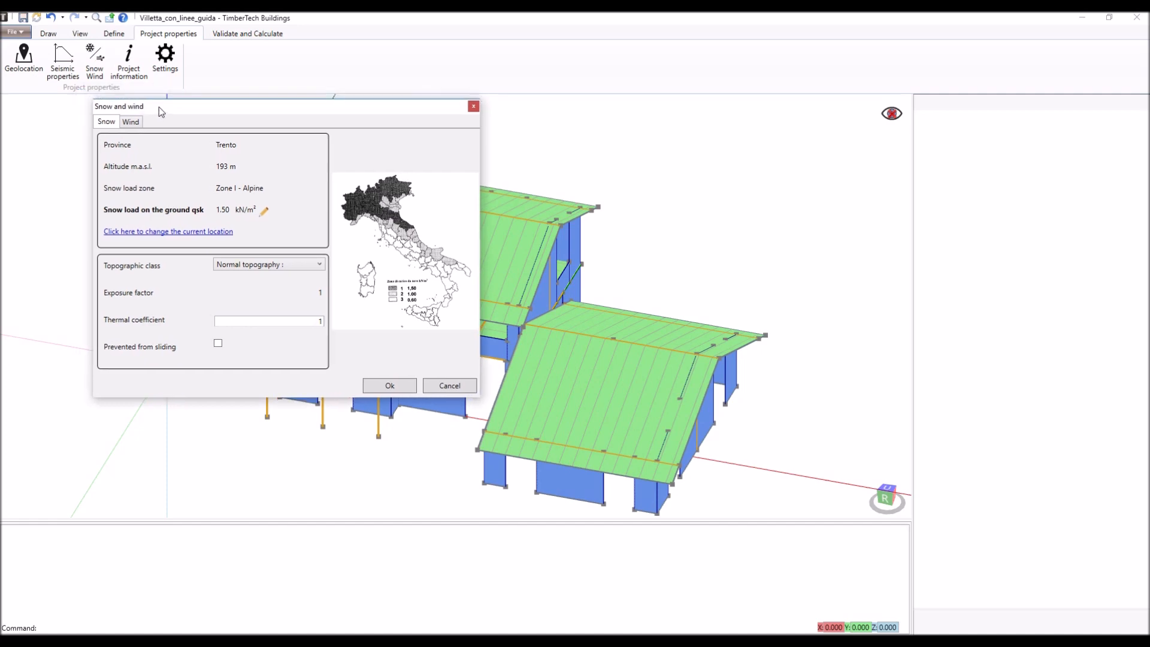
pyautogui.click(131, 122)
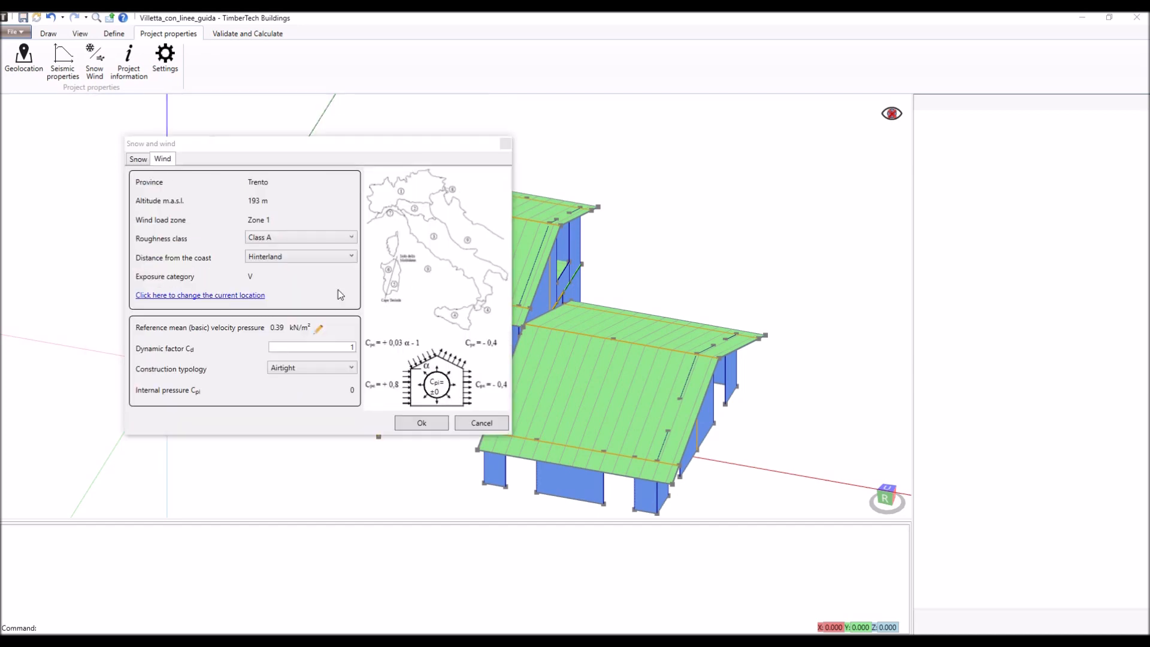
pyautogui.click(422, 423)
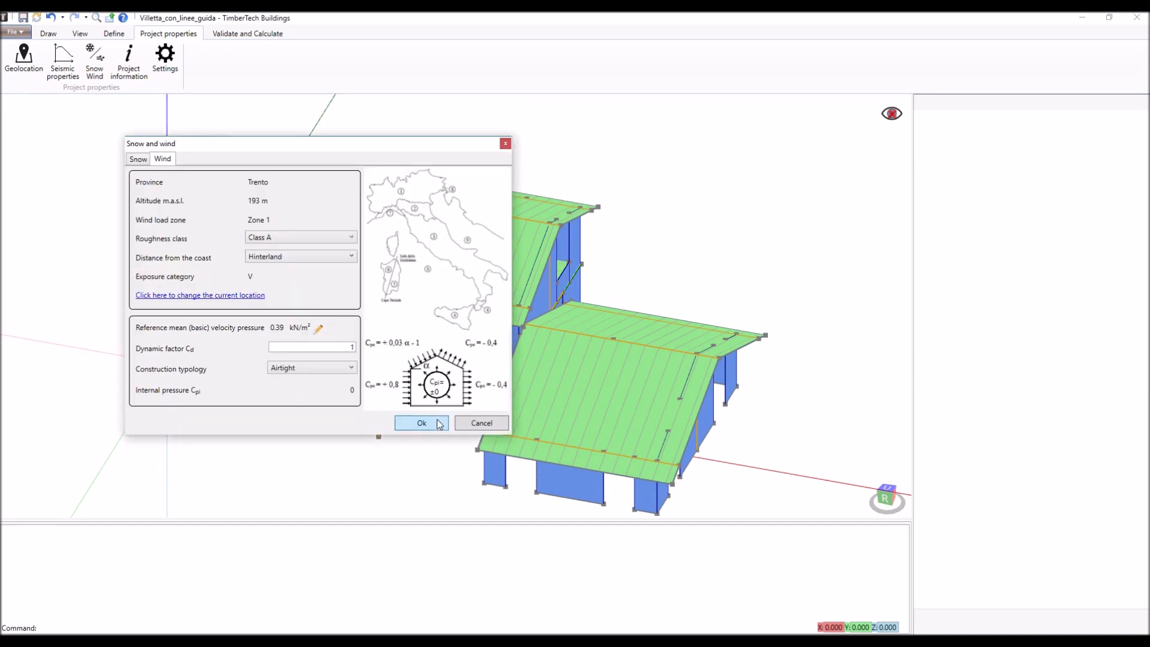
# - Set the project's design norm to NTC 2018 (default) in the project settings
pyautogui.click(165, 60)
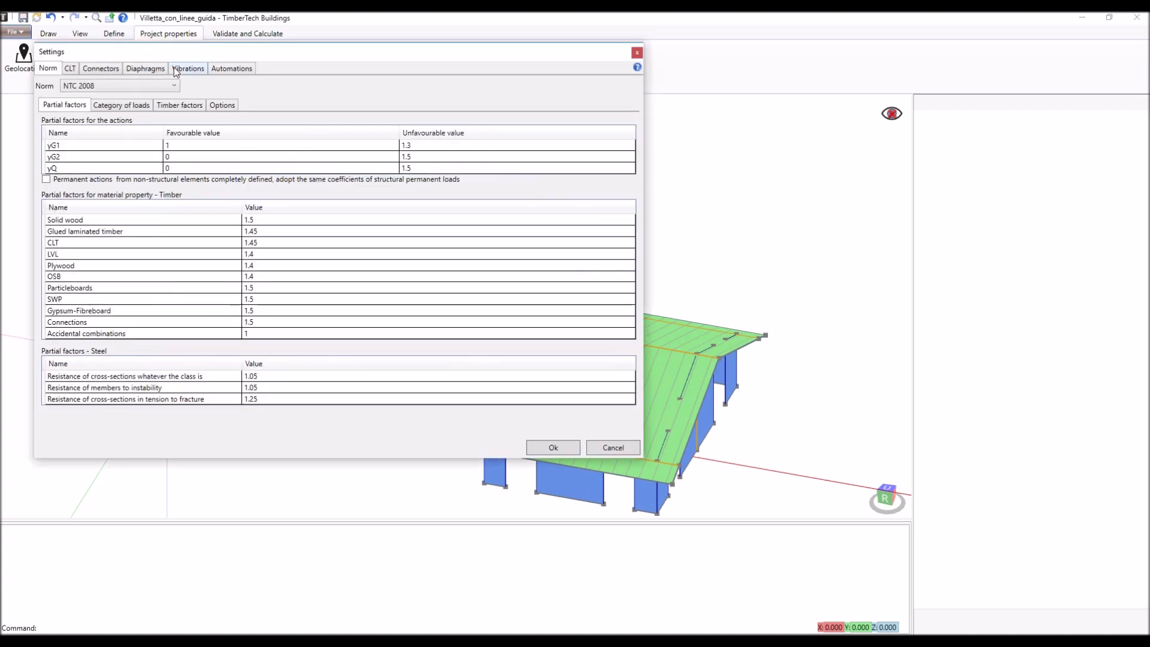
pyautogui.click(148, 84)
pyautogui.scroll(1, 146, 126)
pyautogui.click(148, 106)
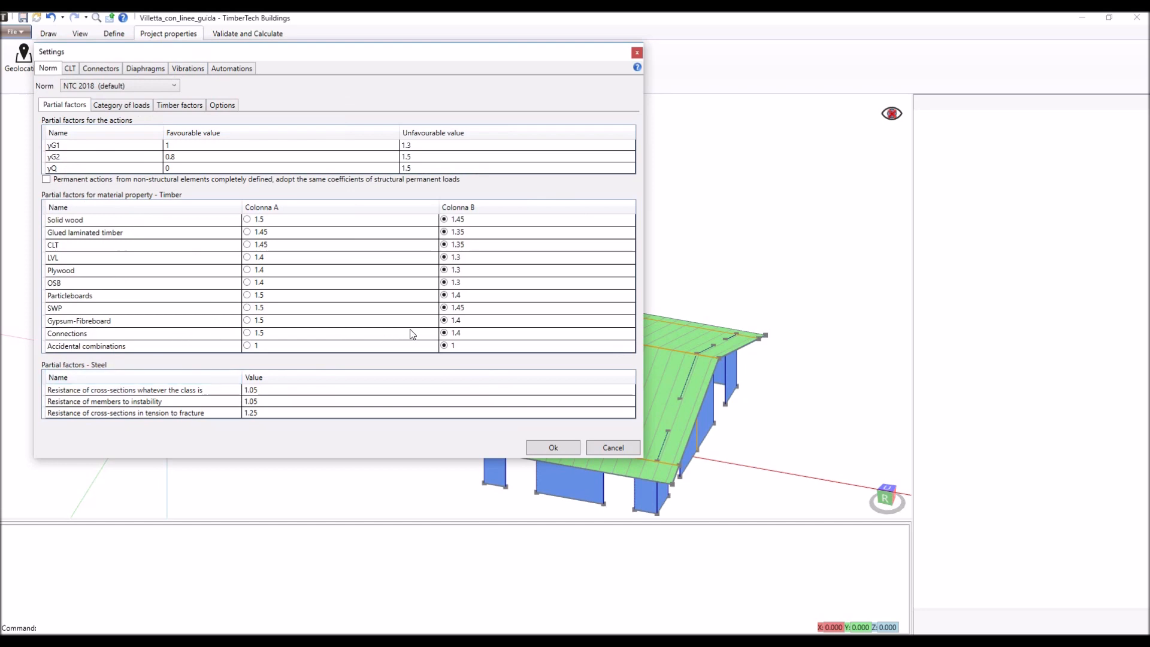
# - Review the norm's load categories, timber kdef and kmod factors, and drift-limit and crack-factor options
pyautogui.click(143, 110)
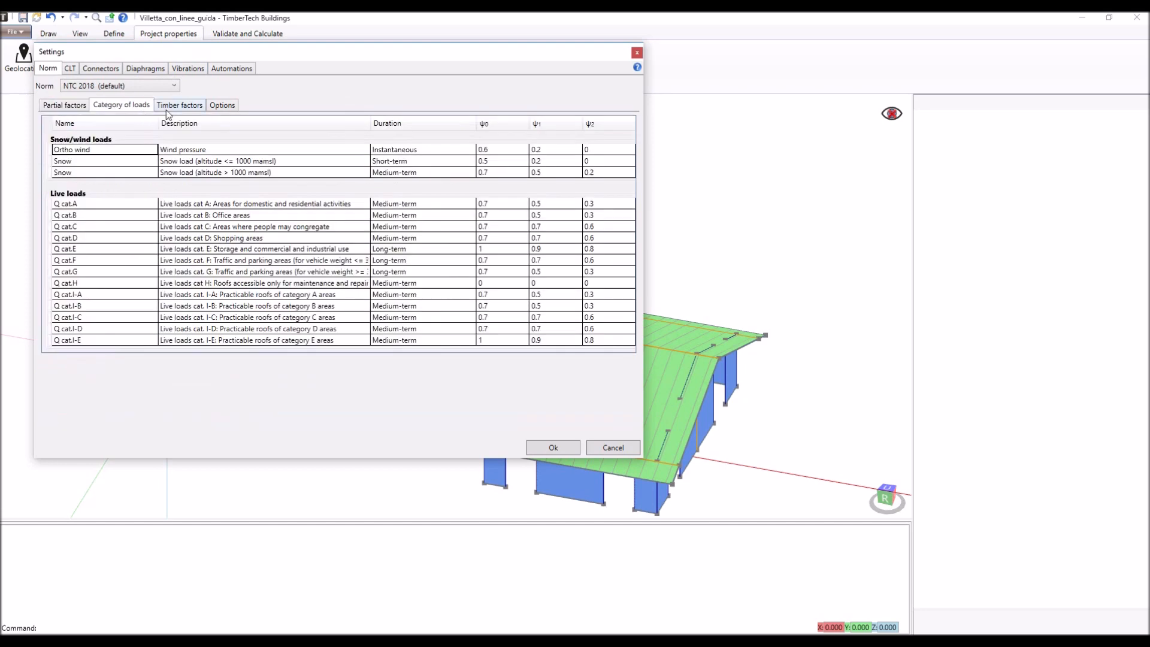
pyautogui.click(188, 108)
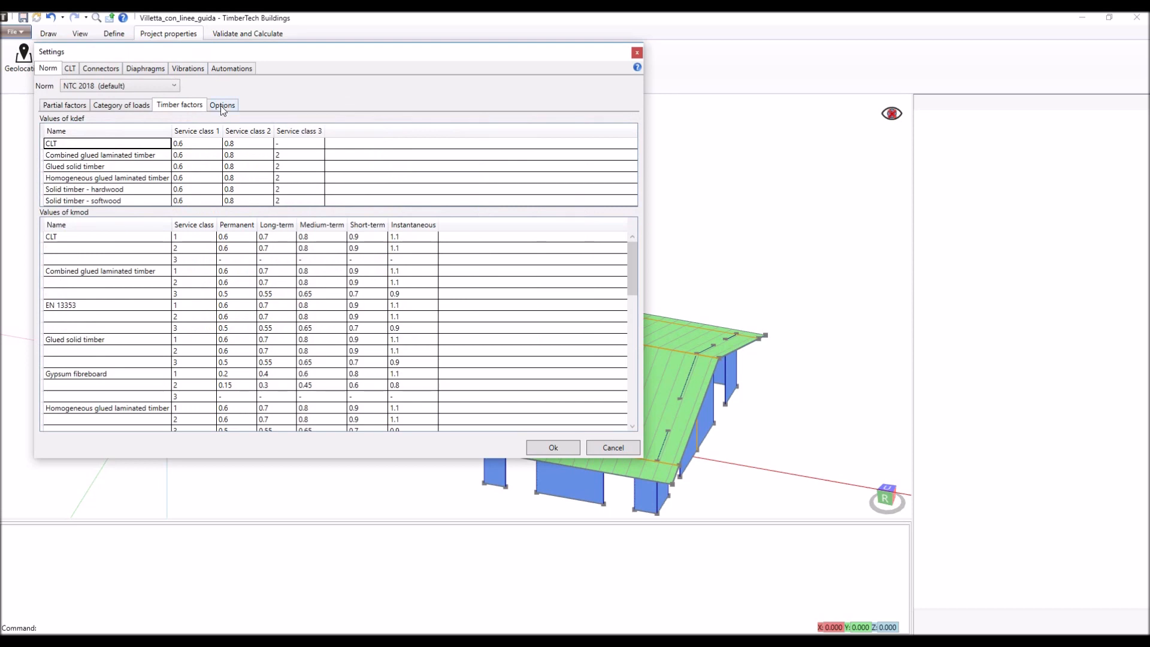
pyautogui.click(221, 105)
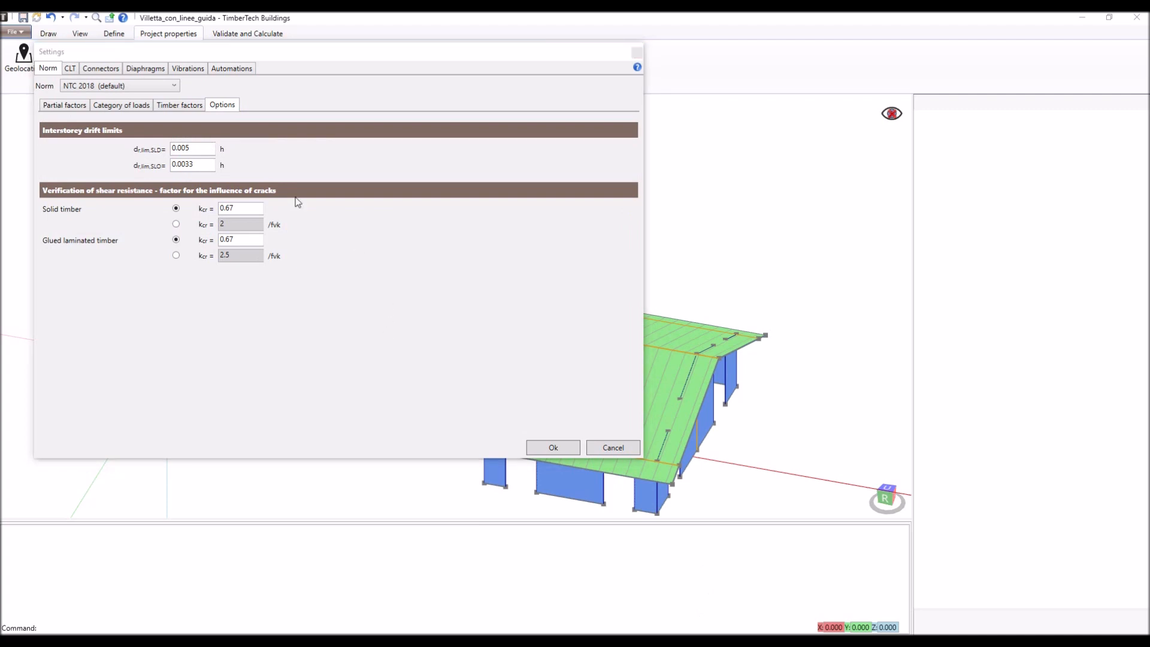
# - Review the CLT, connector, diaphragm, vibration and automatic anchor design settings, and accept the project settings
pyautogui.click(75, 69)
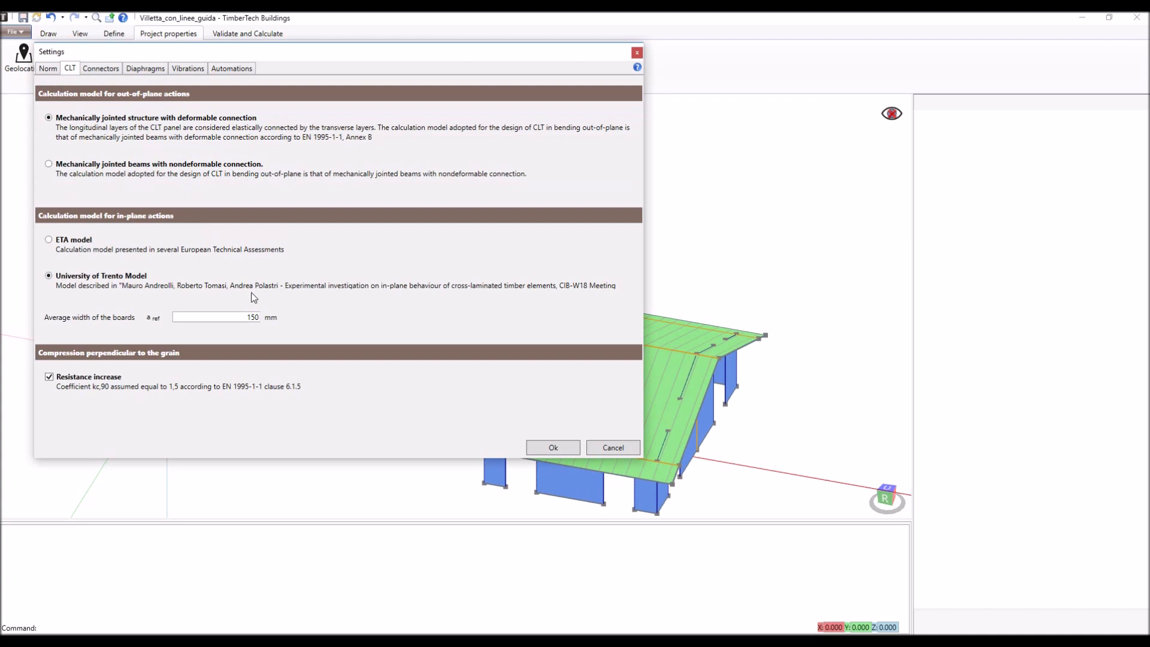
pyautogui.click(103, 69)
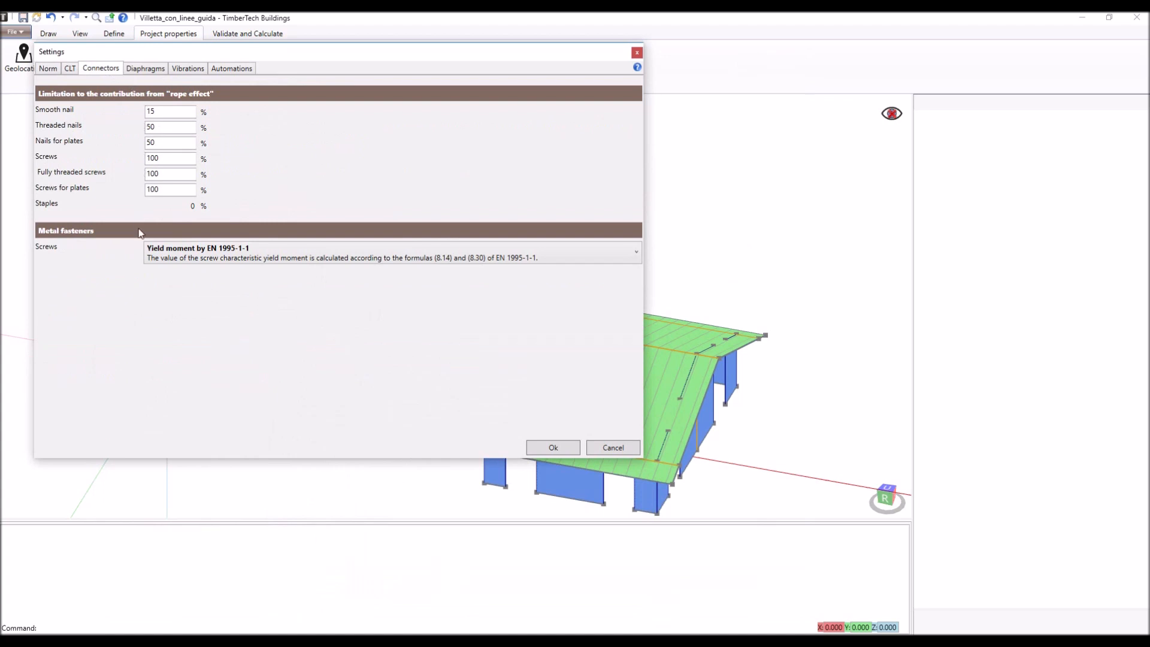
pyautogui.click(151, 69)
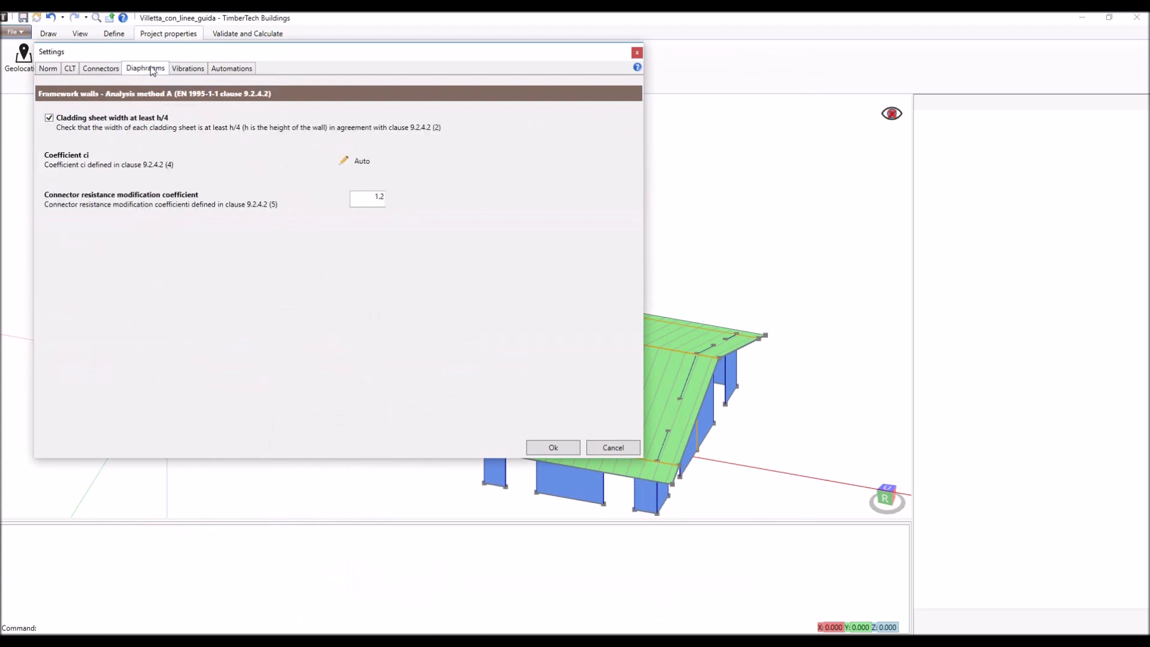
pyautogui.click(188, 69)
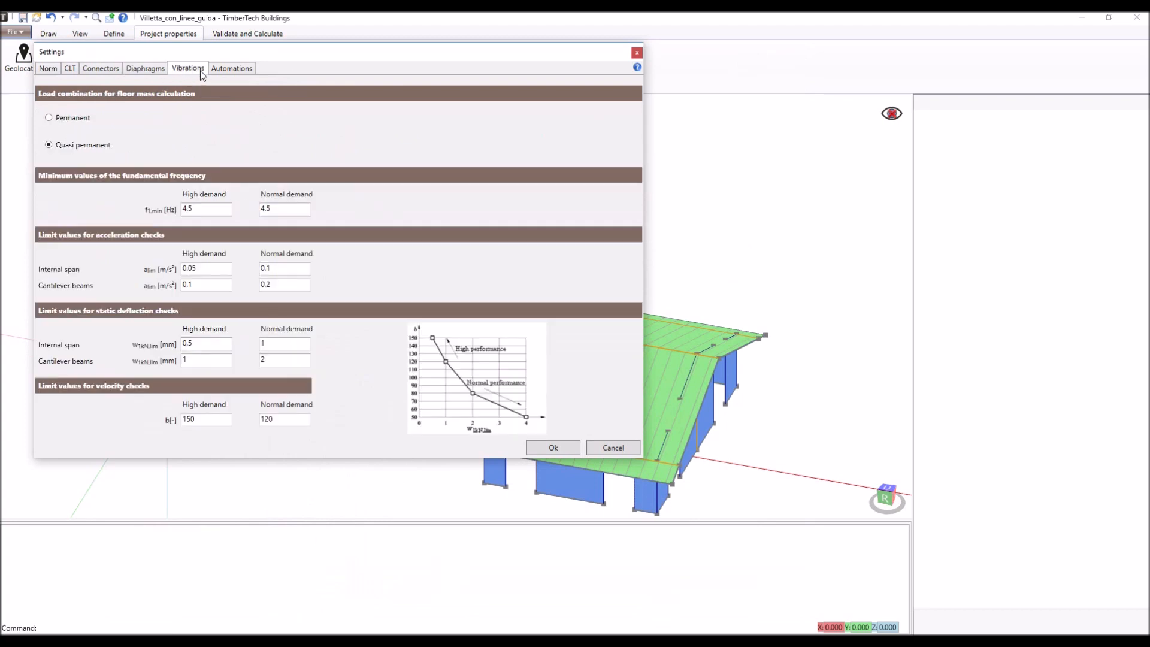
pyautogui.click(232, 70)
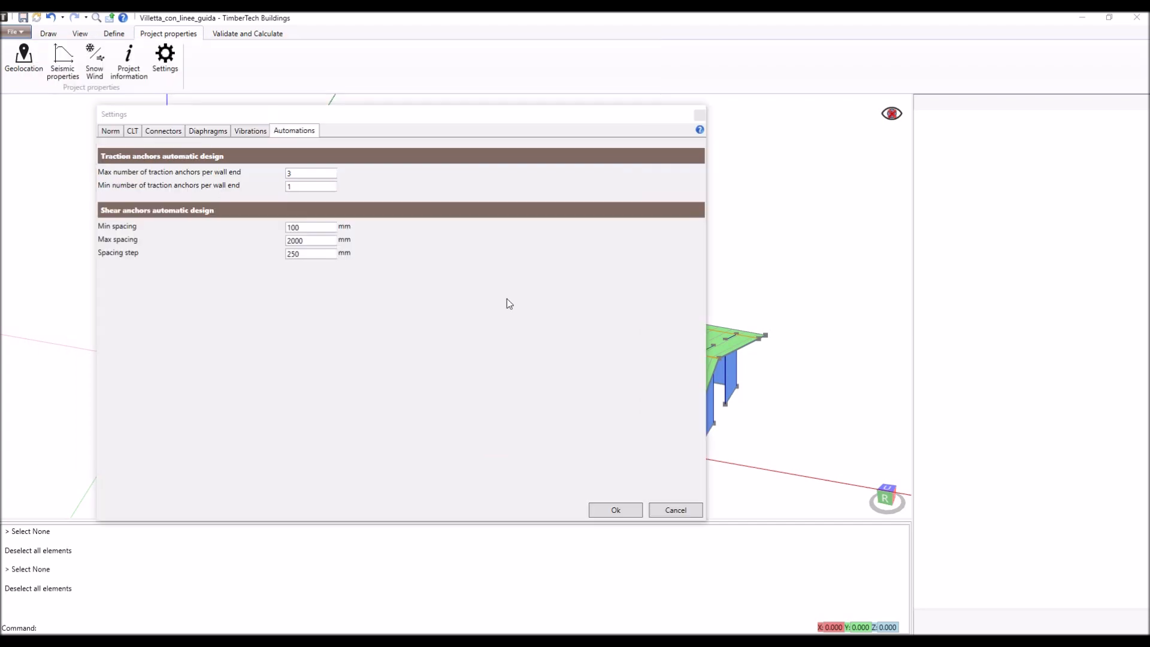
pyautogui.click(617, 511)
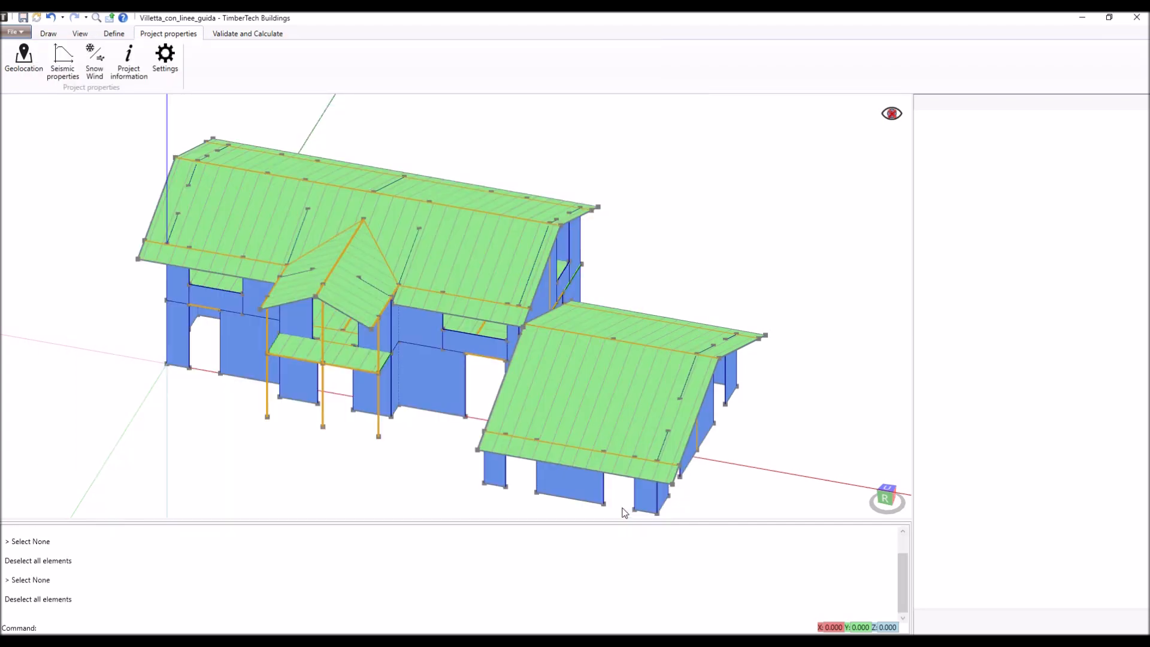
# - Validate the model and assign the Ground floor - hold down - angle brackets connection to the flagged wall Parete 14
pyautogui.click(252, 35)
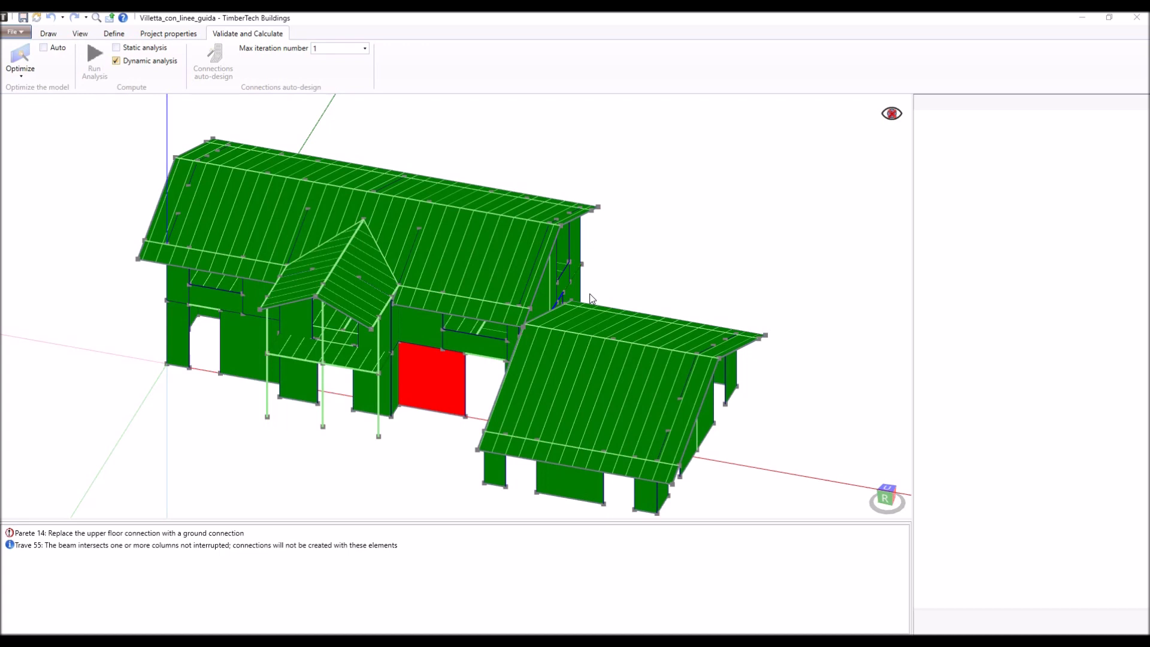
pyautogui.click(546, 310)
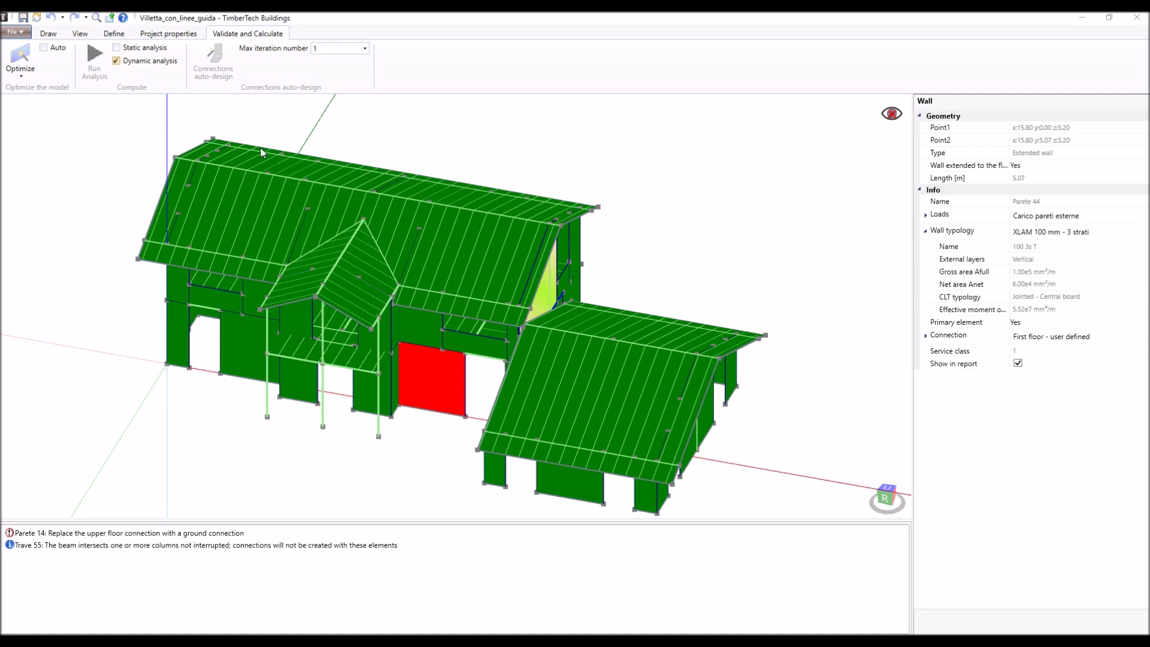
pyautogui.click(168, 34)
pyautogui.click(423, 374)
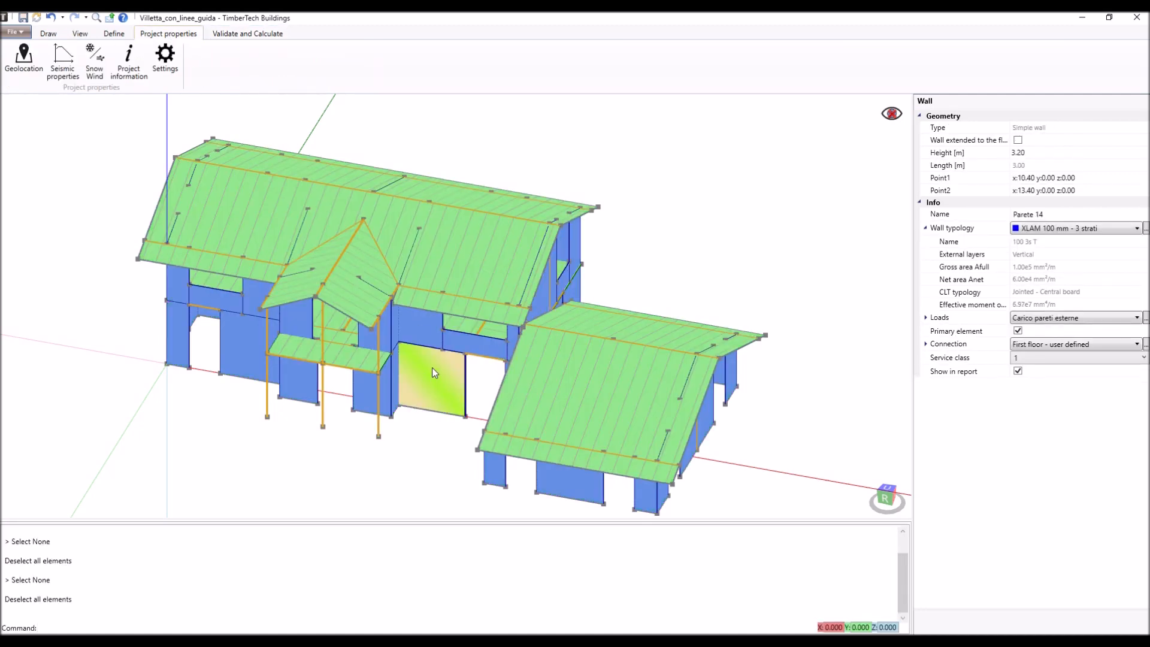
pyautogui.click(1101, 343)
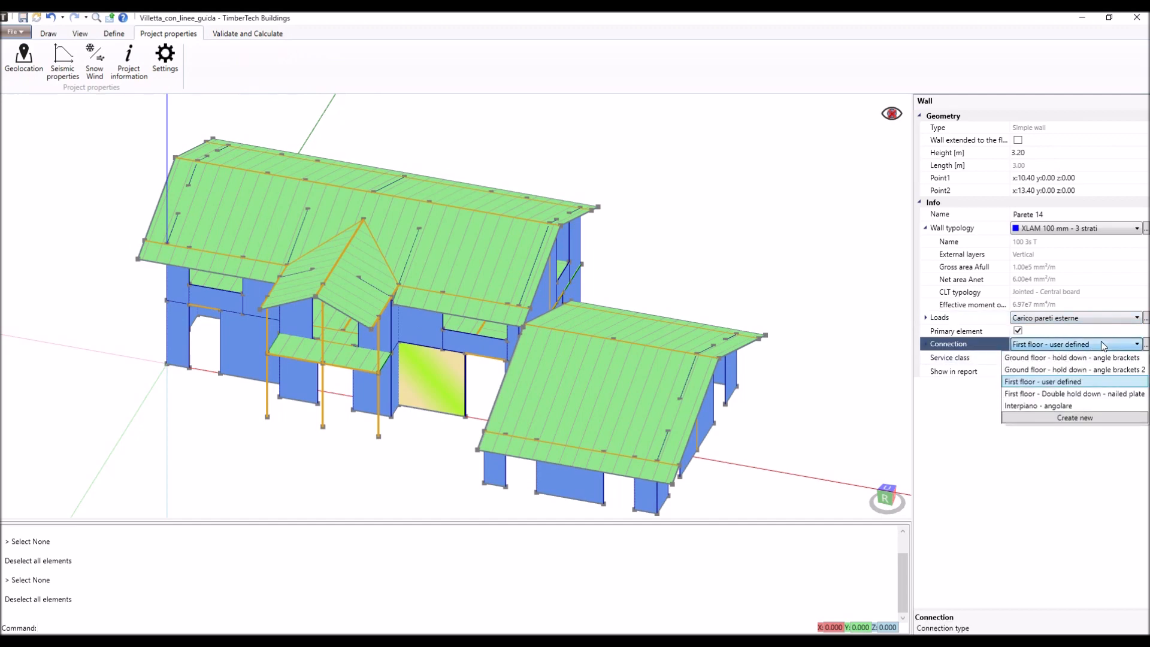
pyautogui.click(1067, 355)
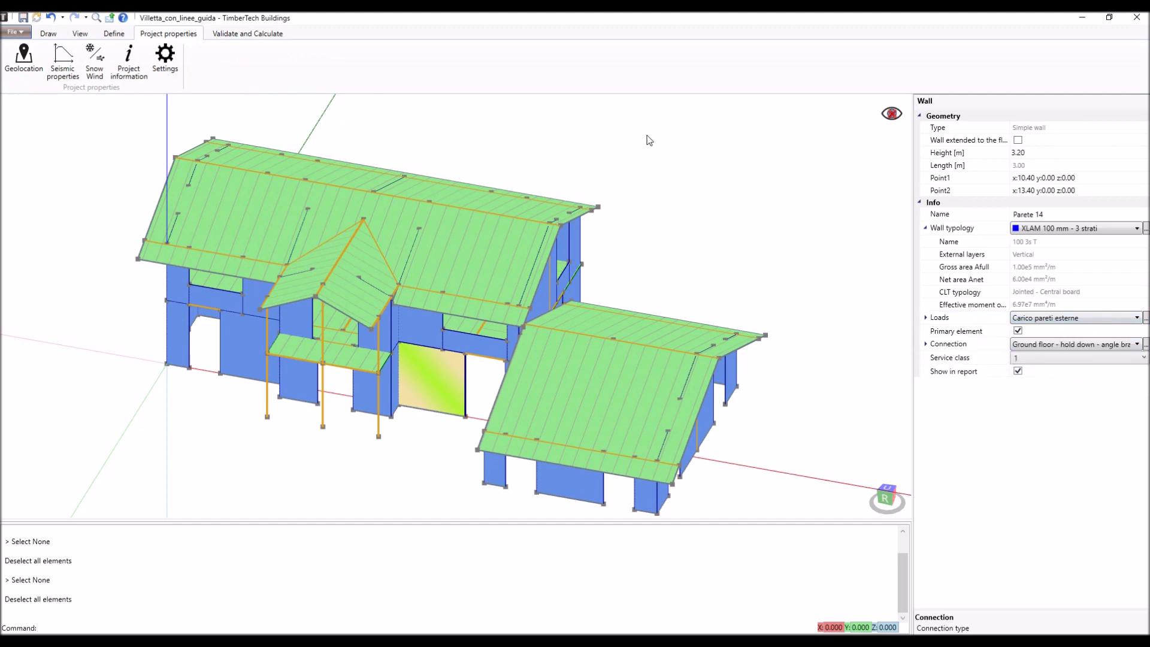
# - Validate the model again and apply the view filter that hides the floors to examine the walls with warnings
pyautogui.click(250, 34)
pyautogui.click(445, 446)
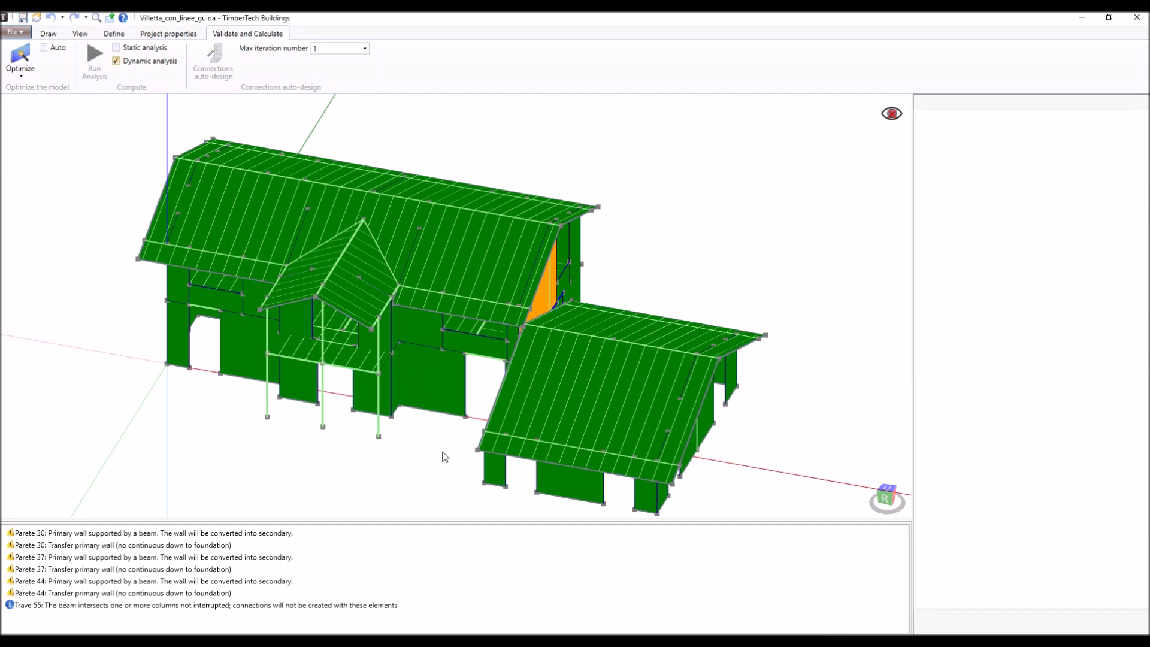
pyautogui.click(890, 114)
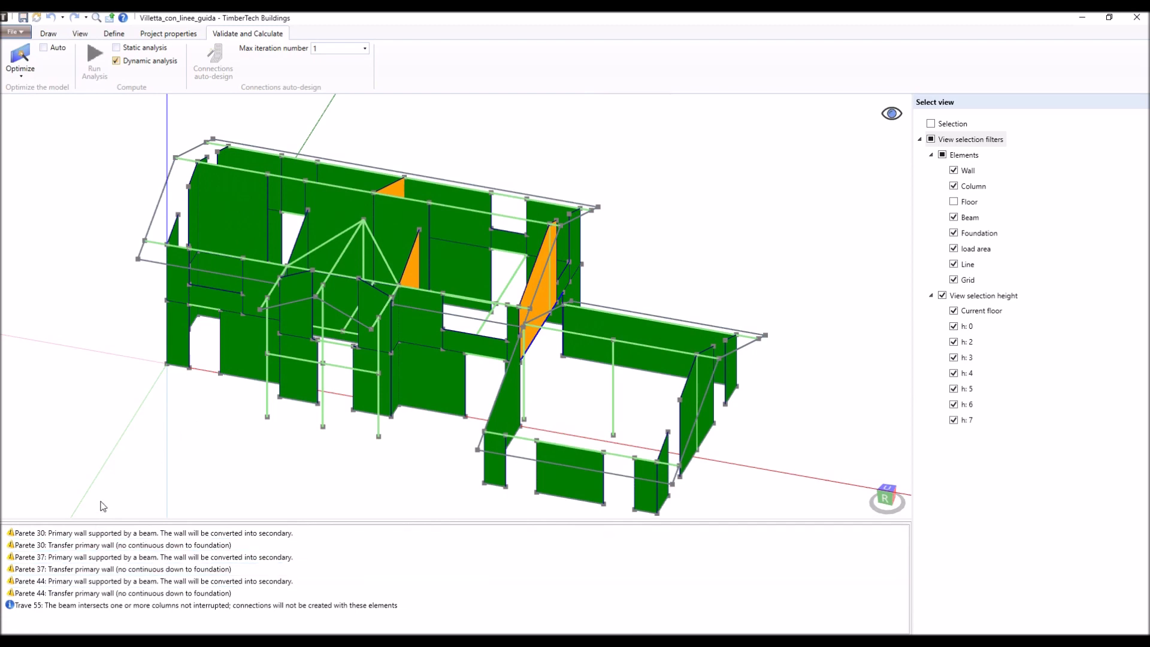
# - Show the hidden floors again, try optimizing the model to resolve the wall warnings, and revalidate the unoptimized model
pyautogui.click(892, 115)
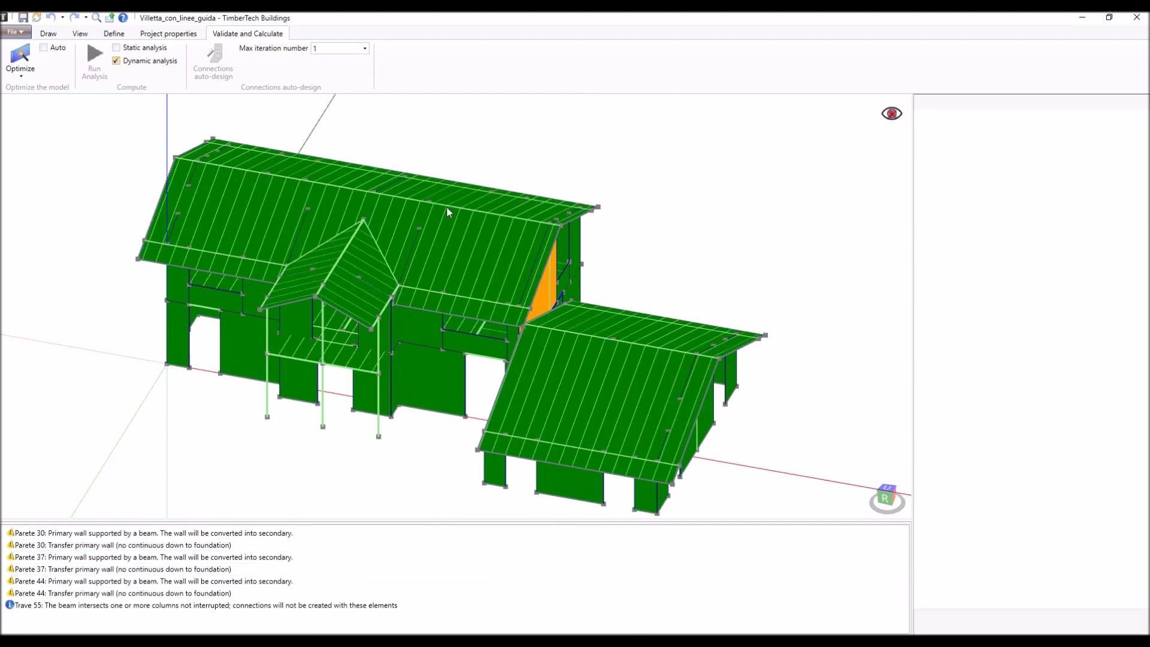
pyautogui.click(21, 57)
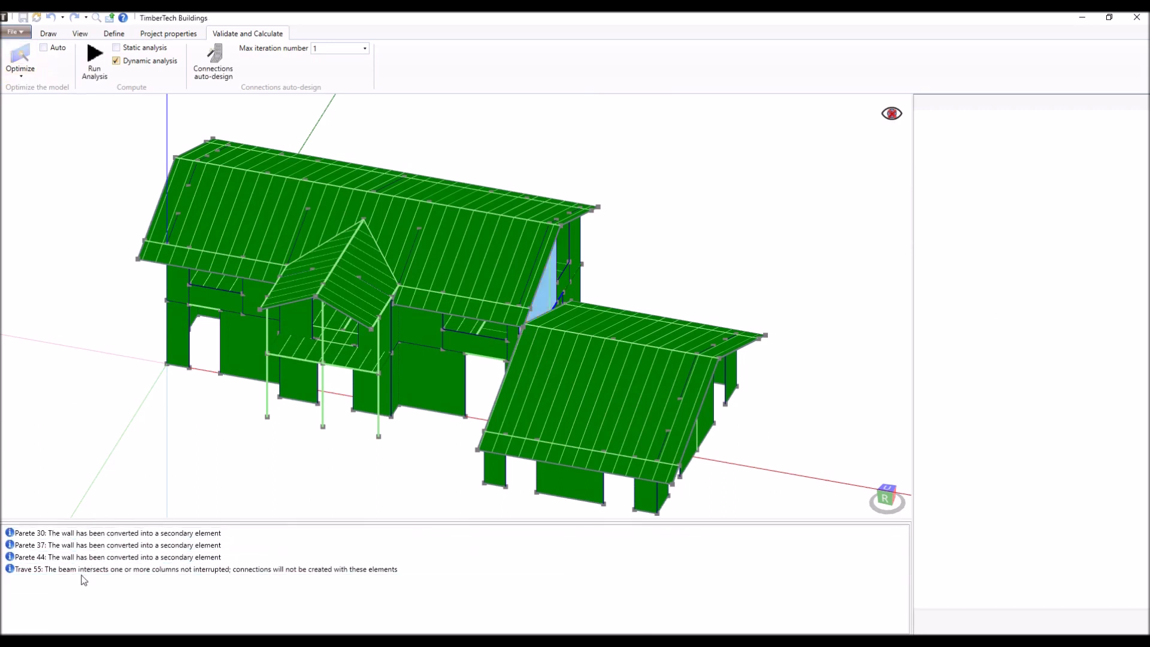
pyautogui.click(94, 531)
pyautogui.click(179, 36)
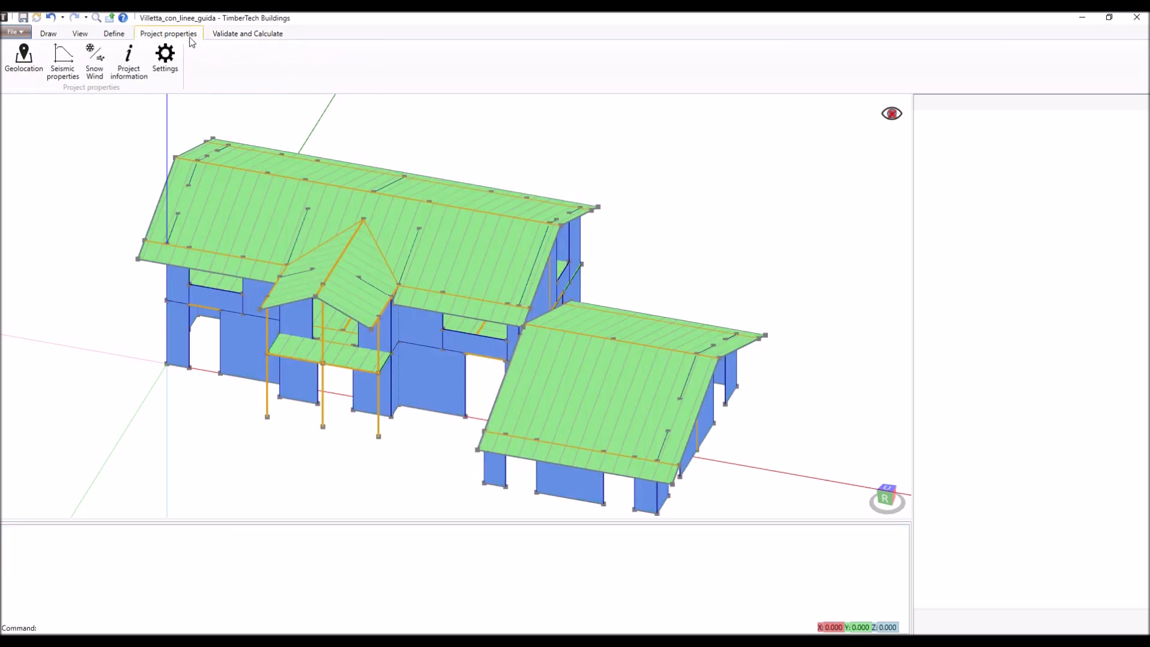
pyautogui.click(233, 40)
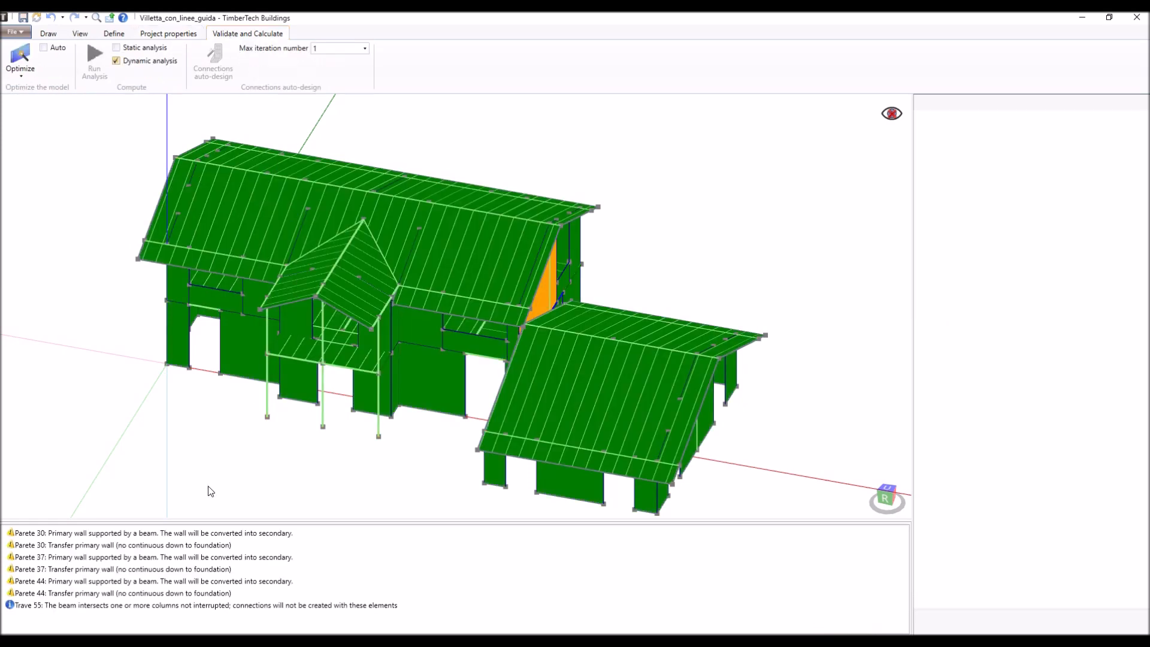
# - Locate beam Trave 55 from its validation message, examine it under the flagged wall with floors hidden, and show all elements again
pyautogui.click(54, 606)
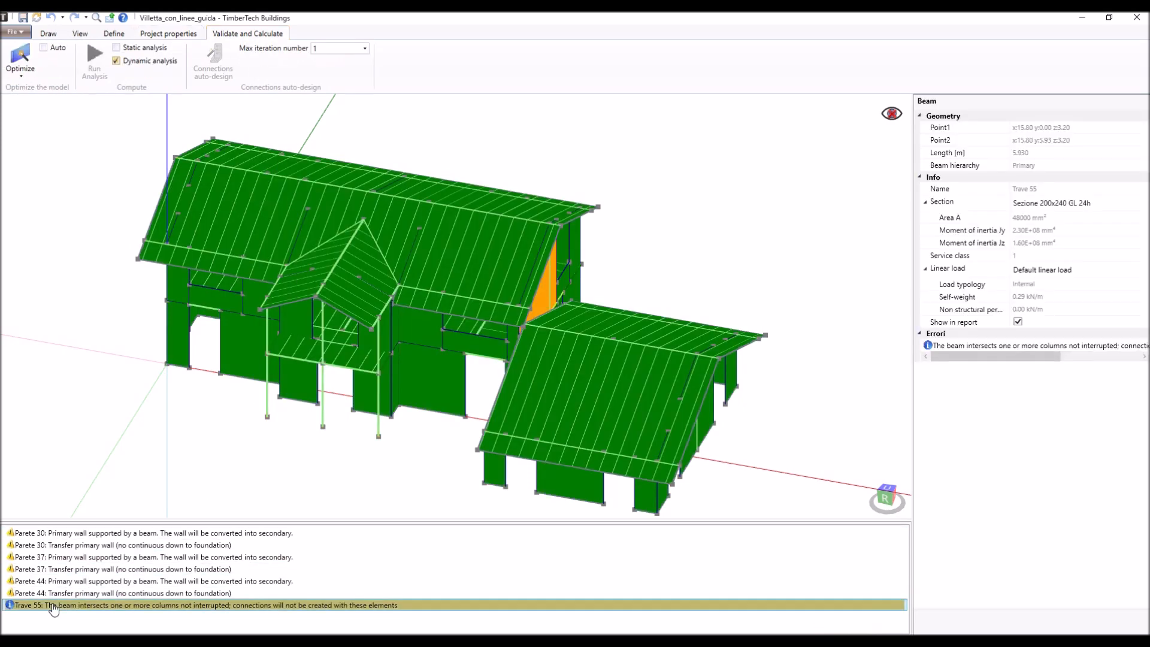
pyautogui.click(456, 437)
pyautogui.moveTo(577, 380)
pyautogui.mouseDown(button='middle')
pyautogui.moveTo(473, 383)
pyautogui.moveTo(423, 361)
pyautogui.mouseUp(button='middle')
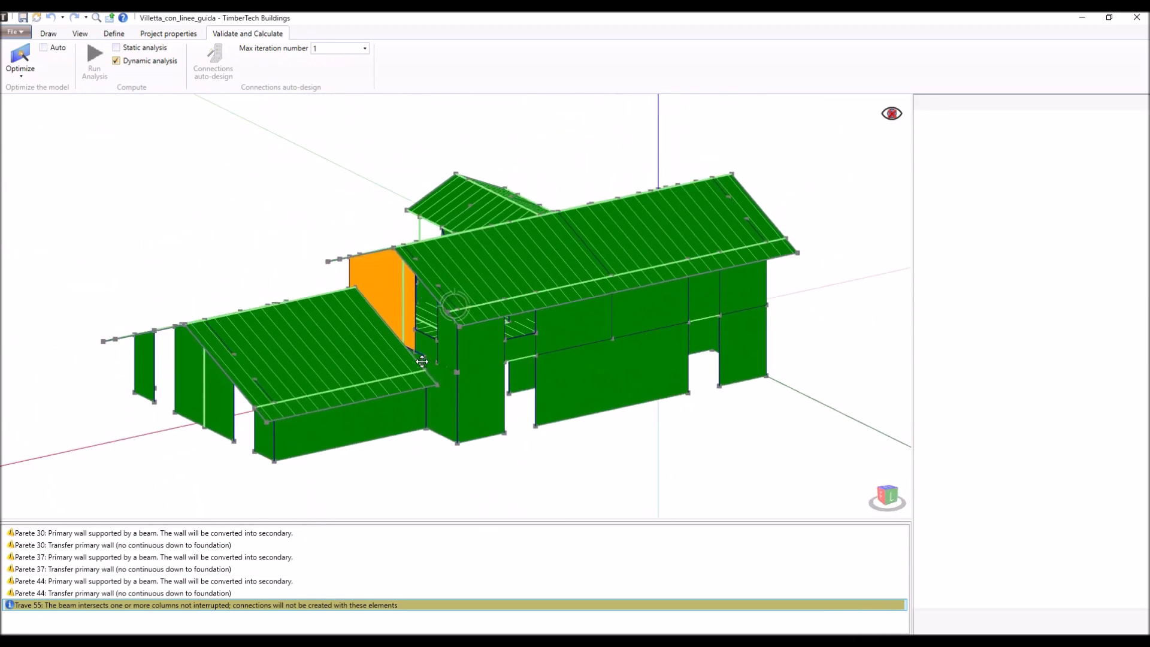
pyautogui.click(893, 114)
pyautogui.scroll(5, 386, 344)
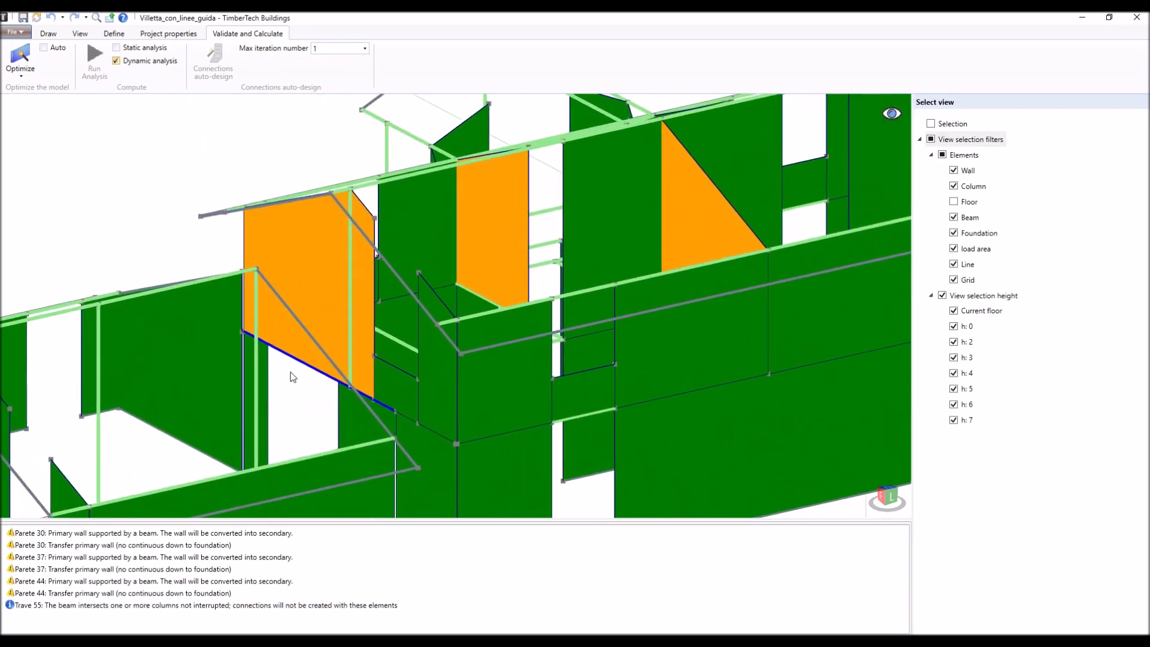
pyautogui.moveTo(277, 386); pyautogui.dragTo(416, 353, button='middle')
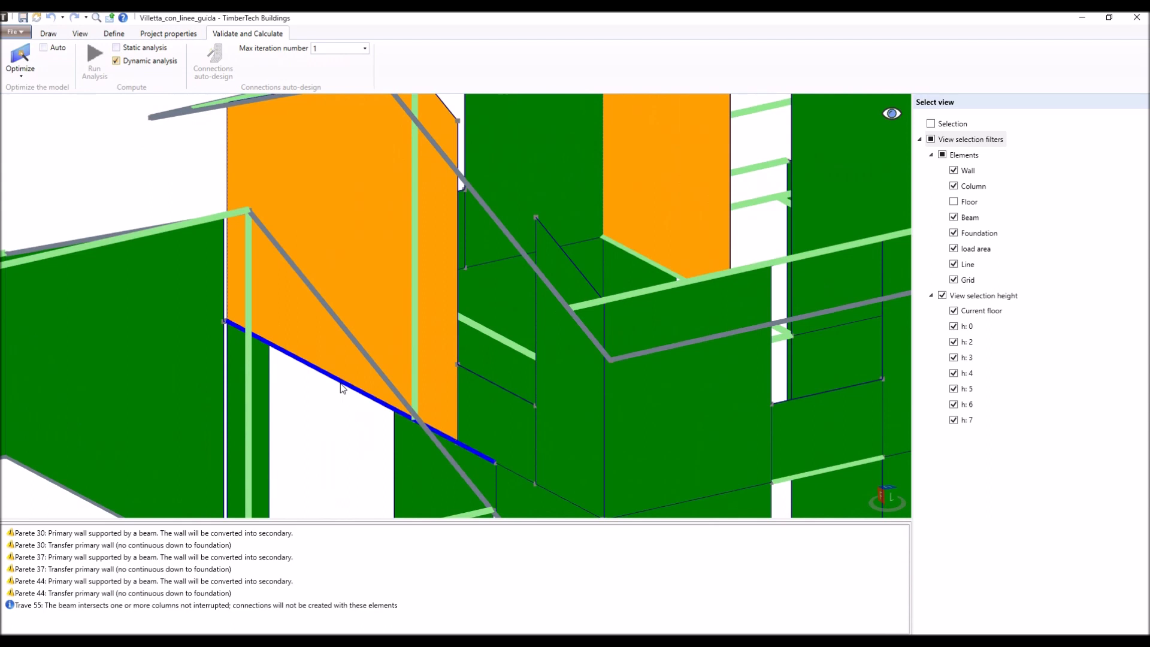
pyautogui.scroll(-3, 342, 388)
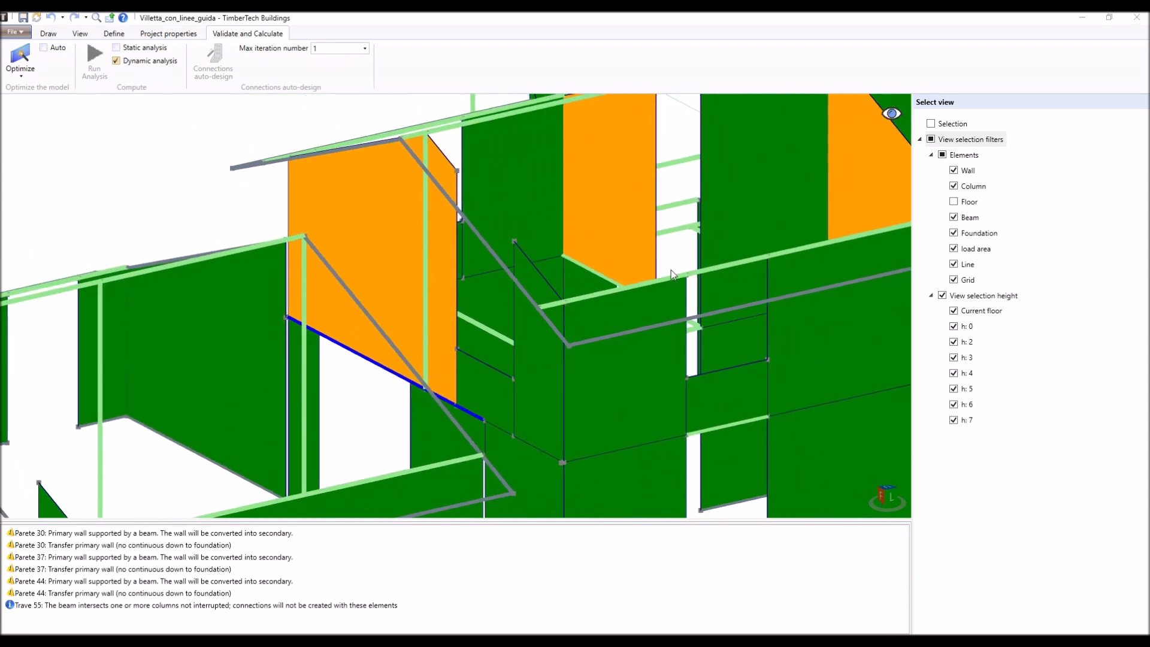
pyautogui.click(892, 113)
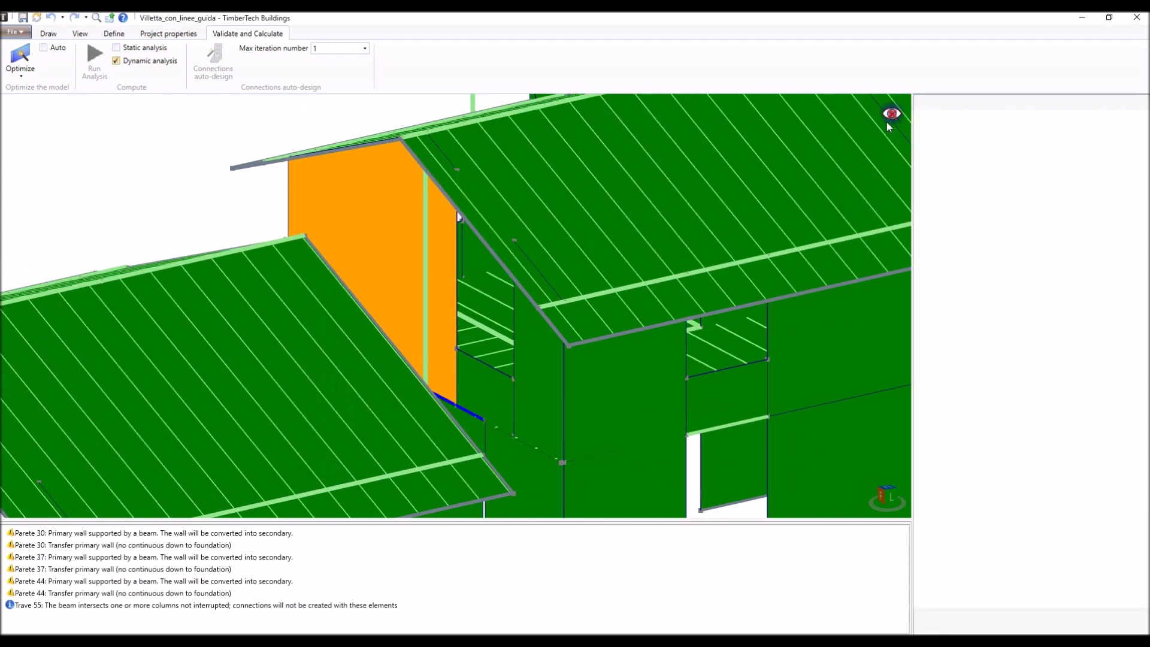
# - Optimize the model and run the analysis with both static and dynamic analysis enabled
pyautogui.click(38, 70)
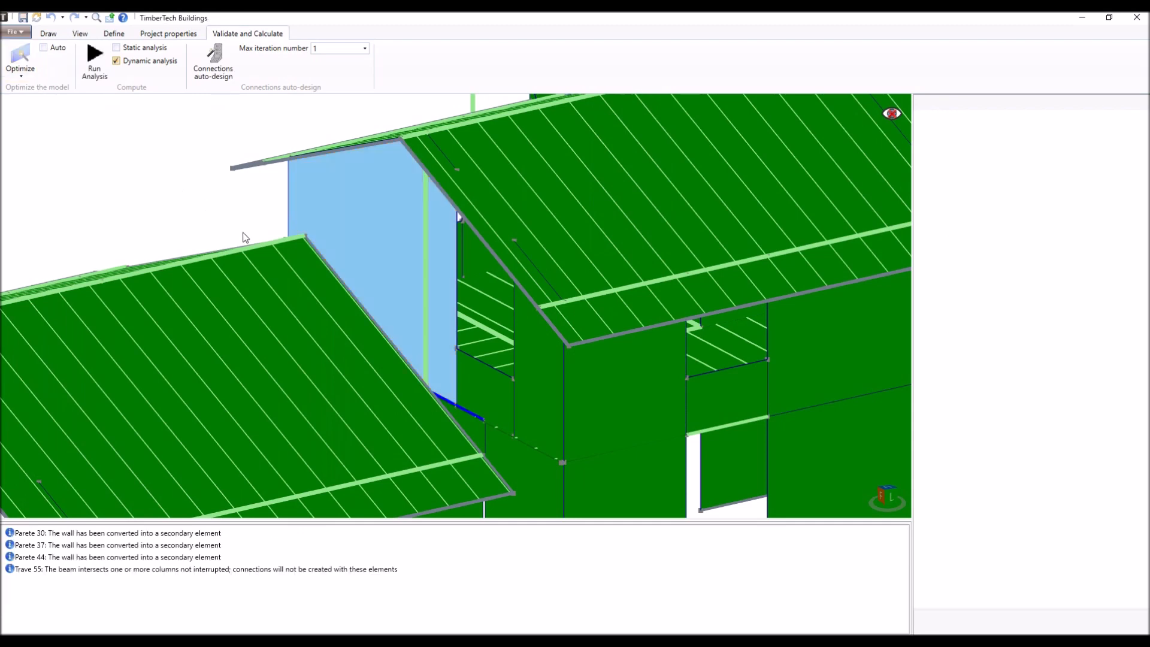
pyautogui.scroll(-6, 243, 235)
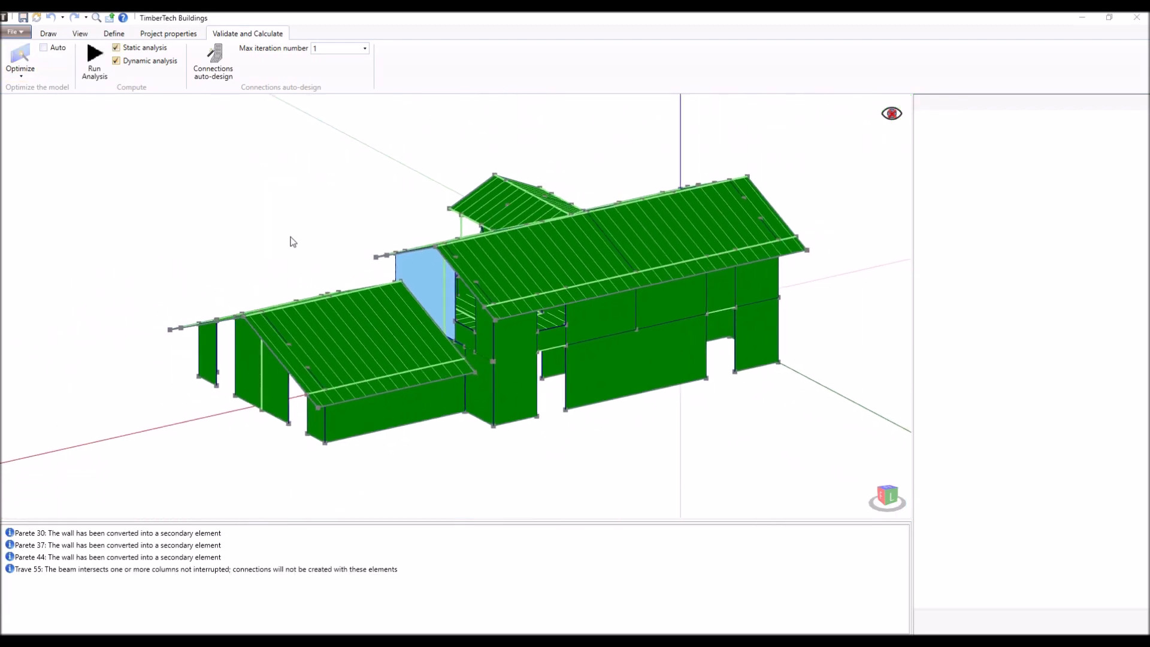
pyautogui.click(117, 48)
pyautogui.click(117, 47)
pyautogui.click(117, 61)
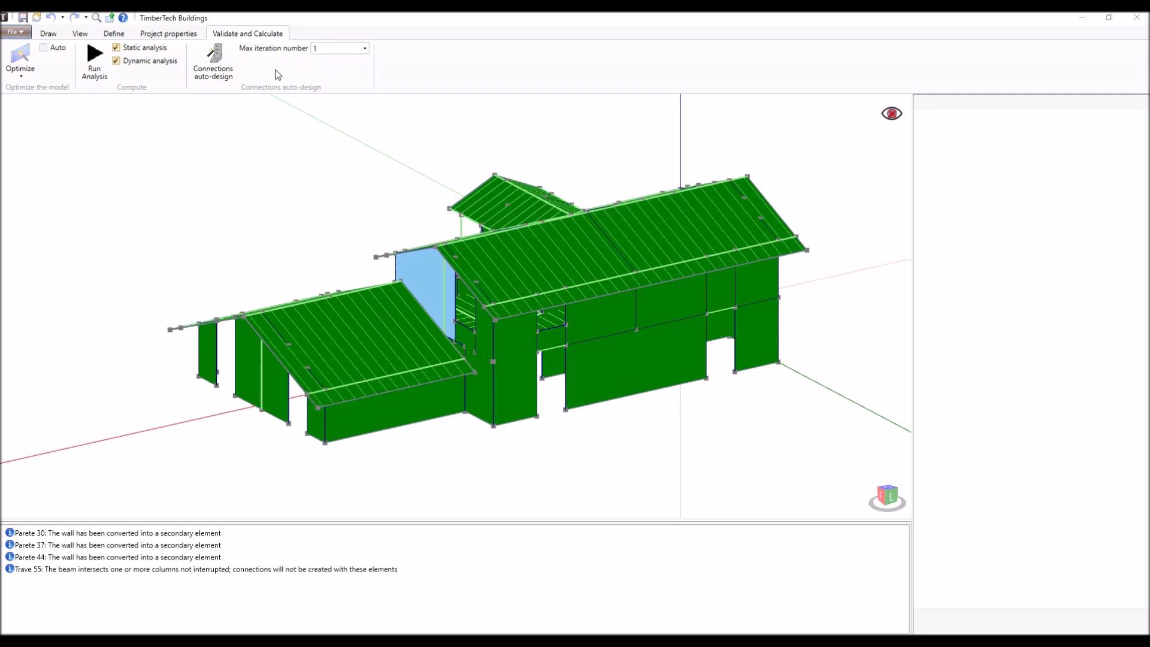
pyautogui.click(98, 60)
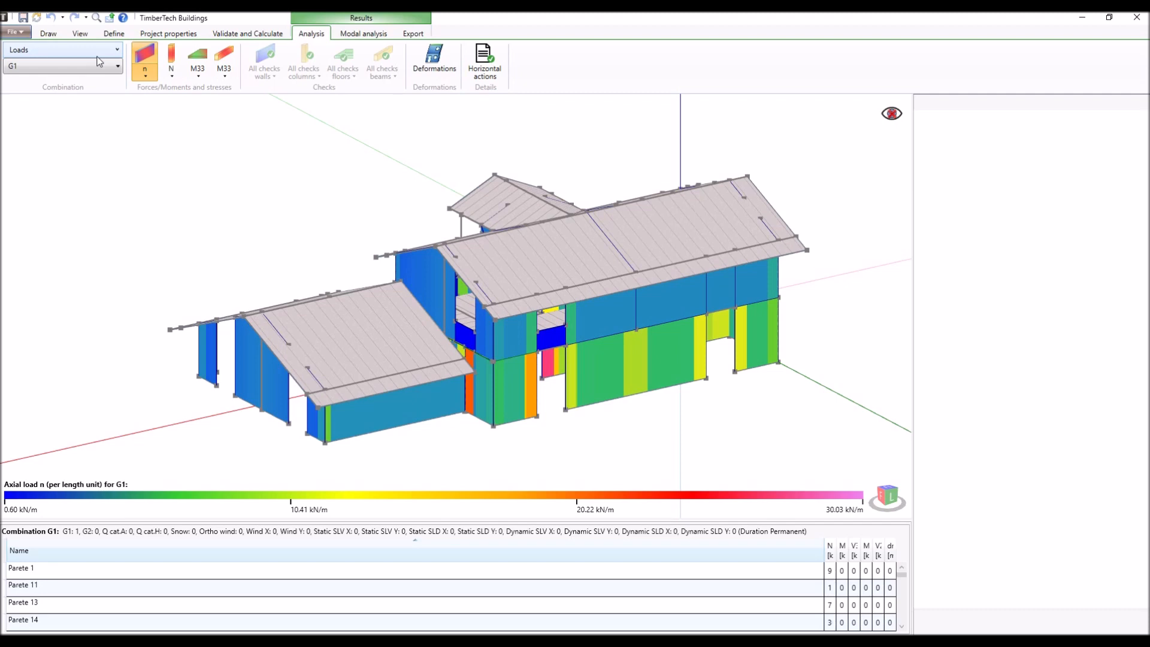
# - Review the available result combination groups and the list of individual load cases
pyautogui.moveTo(487, 296); pyautogui.dragTo(686, 293, button='right')
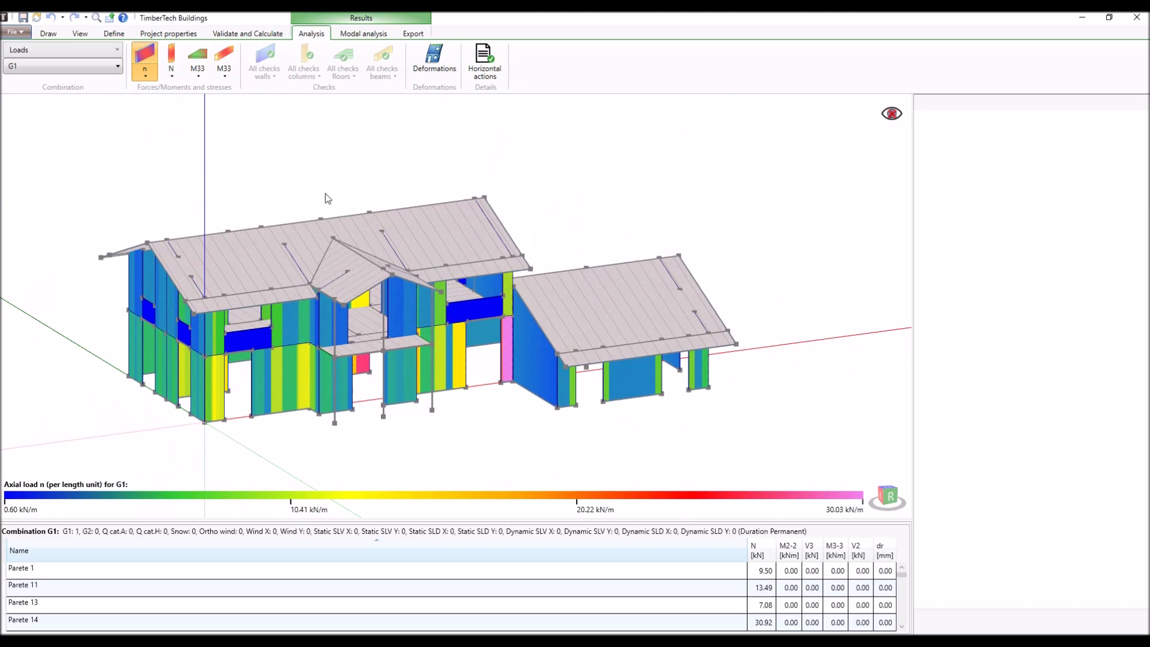
pyautogui.click(101, 52)
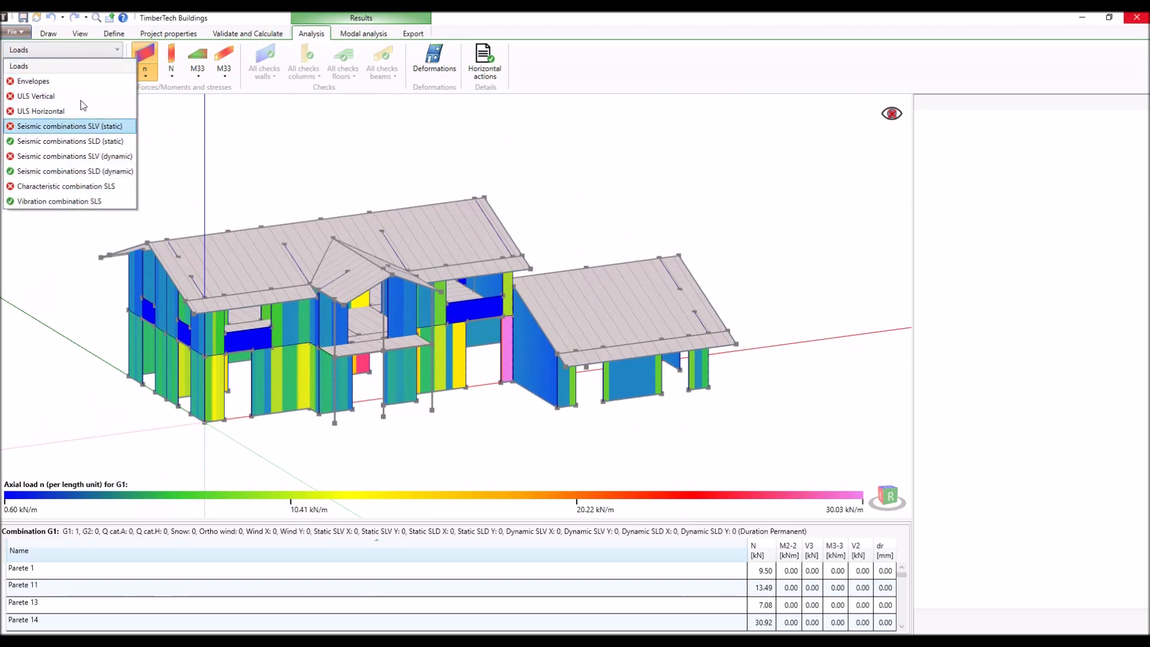
pyautogui.click(84, 52)
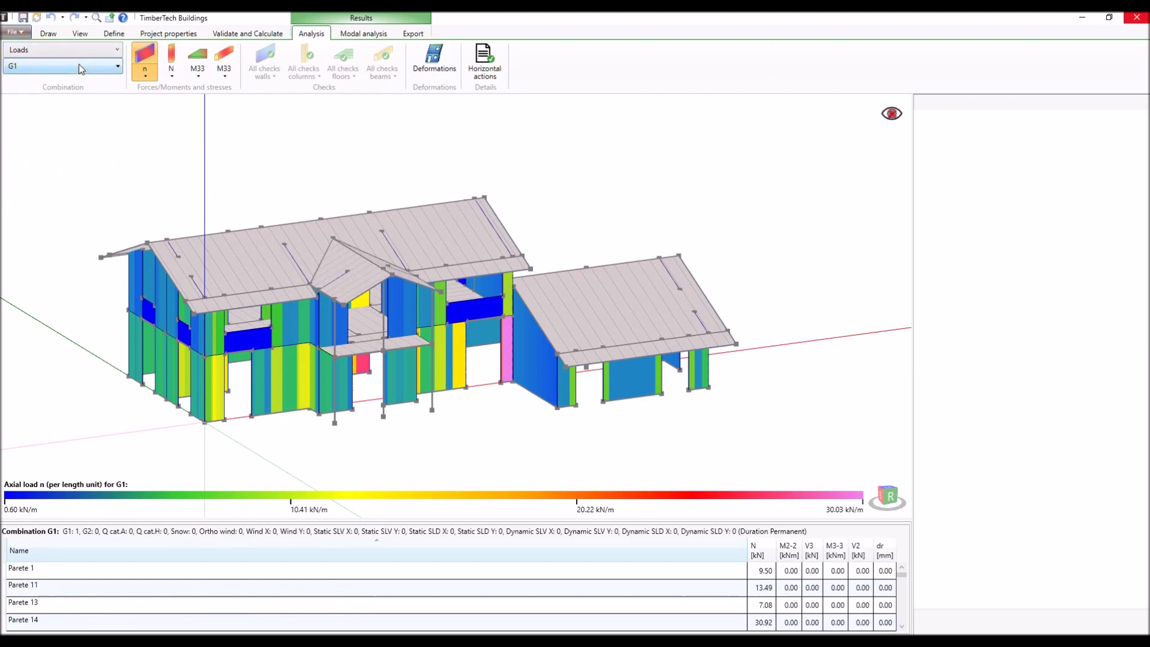
pyautogui.click(82, 68)
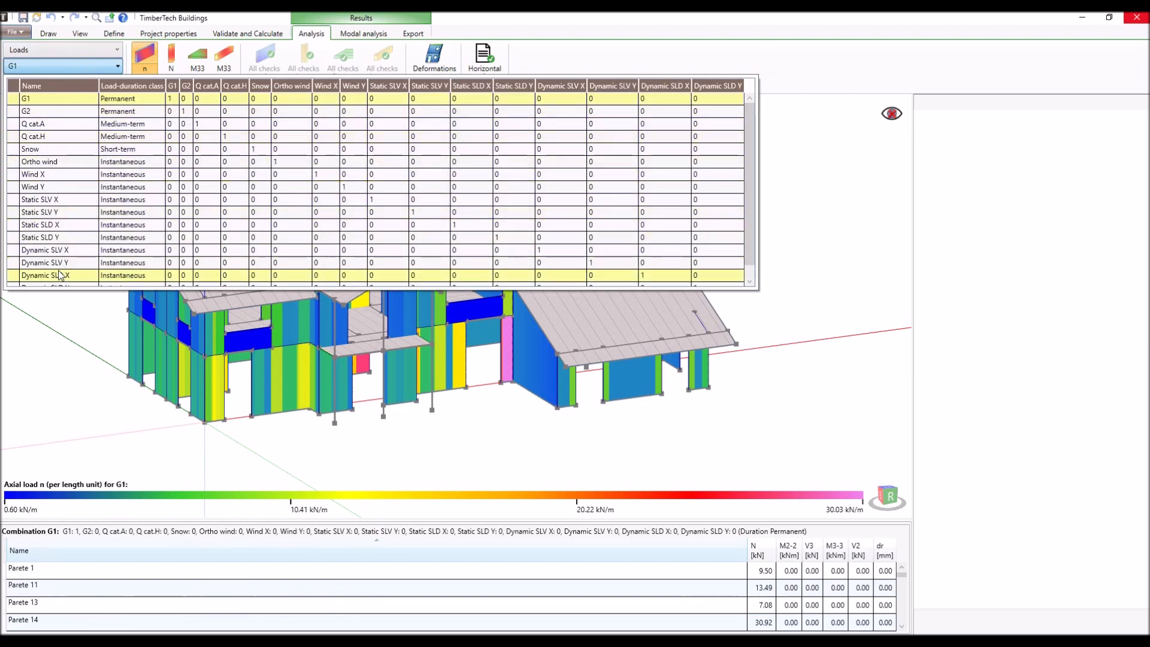
pyautogui.click(62, 67)
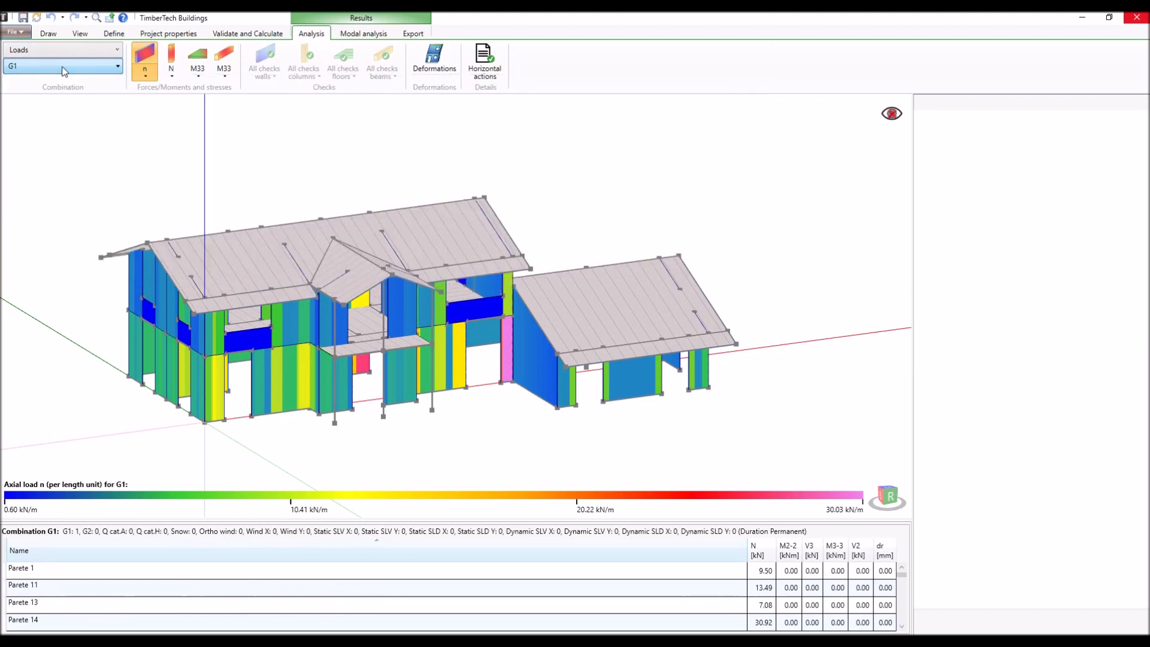
# - Display the results for the ULS Vertical group and review its list of load combinations
pyautogui.click(113, 52)
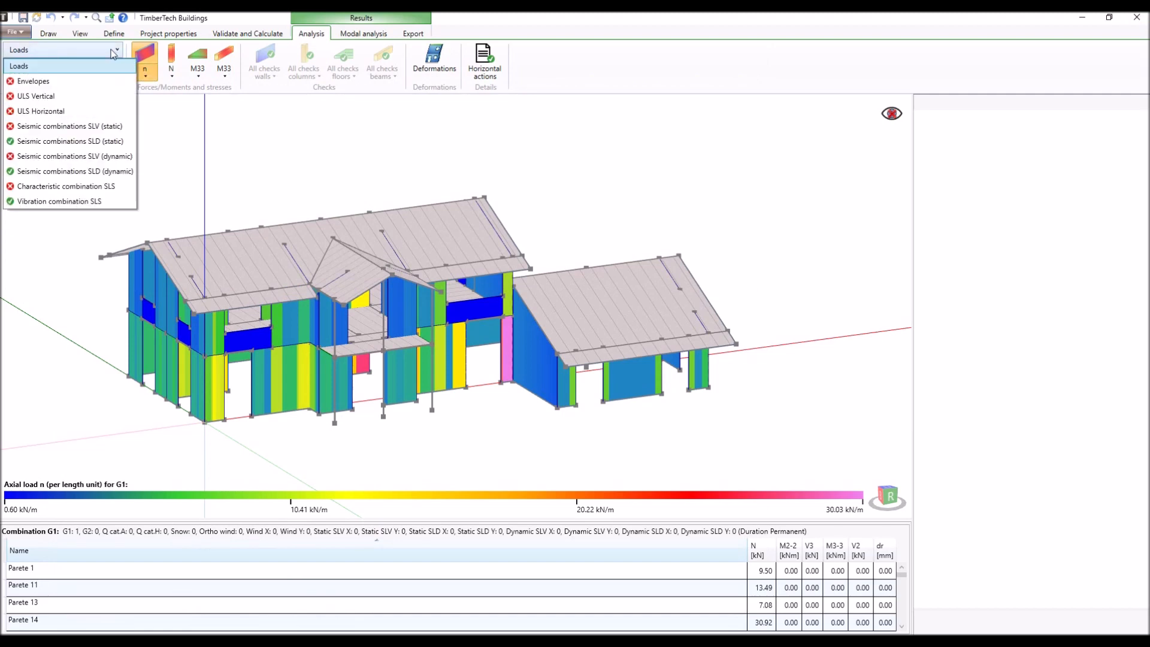
pyautogui.click(93, 97)
pyautogui.click(89, 68)
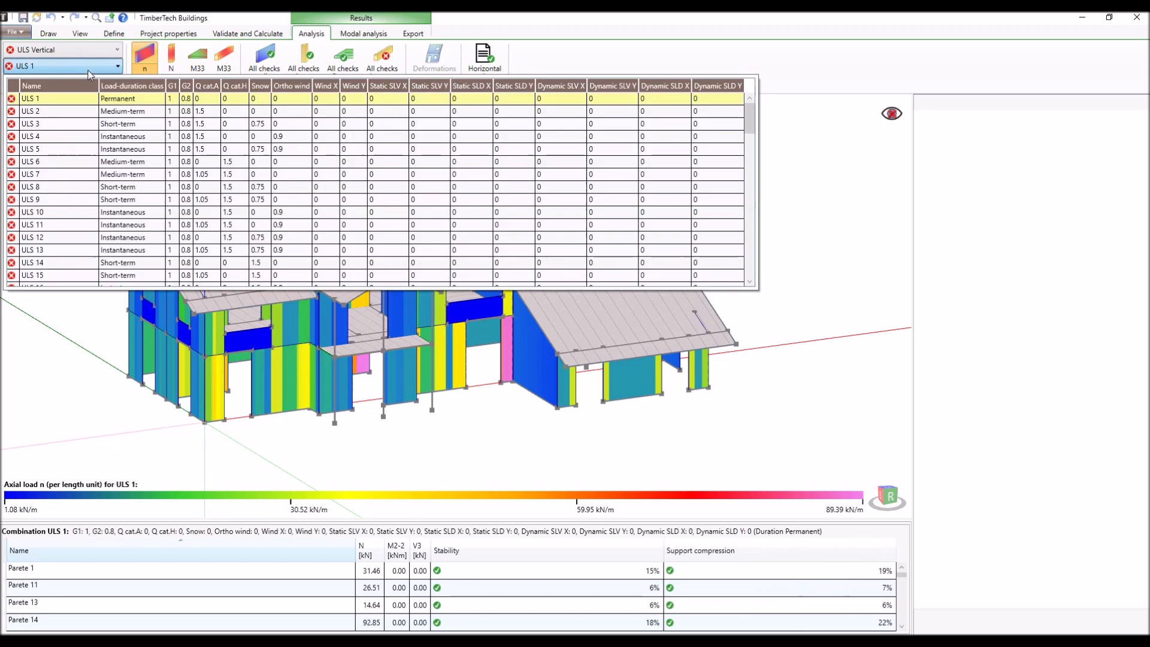
pyautogui.scroll(-15, 111, 149)
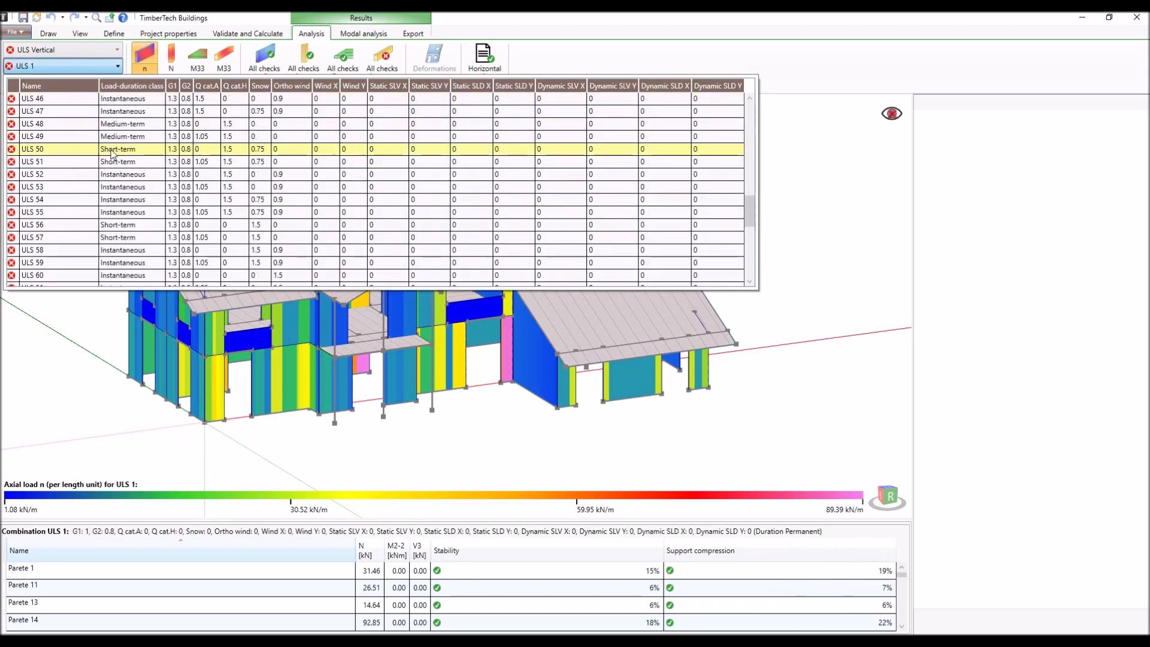
pyautogui.scroll(-7, 111, 154)
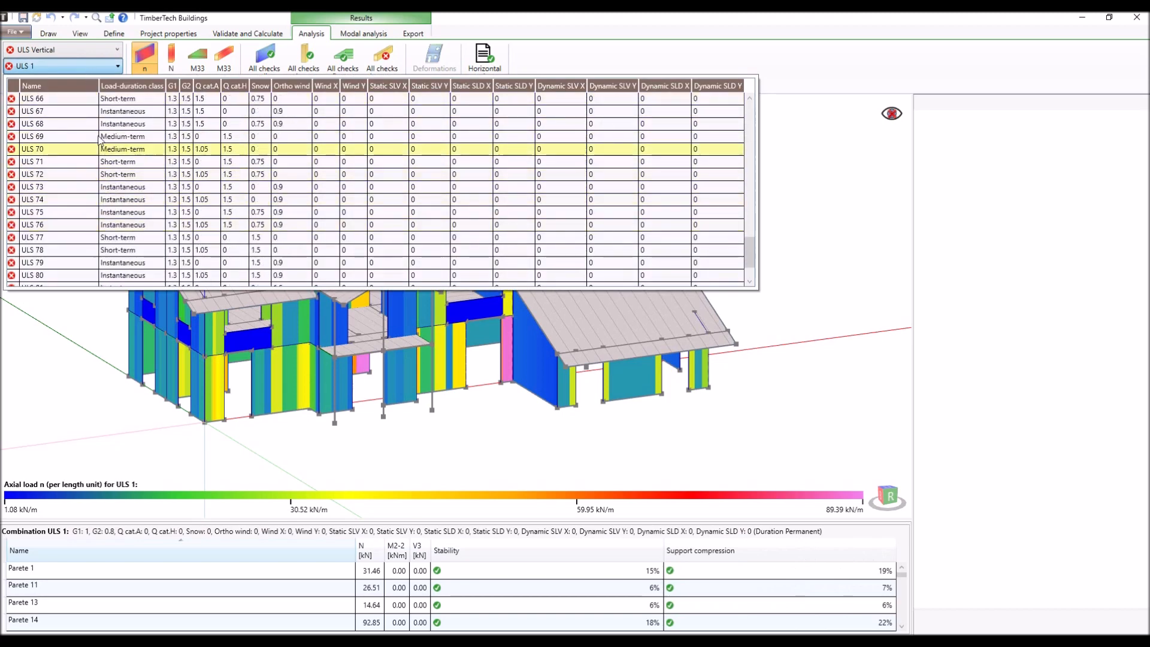
# - Display the dynamic SLV seismic combination results and review the combinations with their eccentricities
pyautogui.click(91, 55)
pyautogui.click(91, 54)
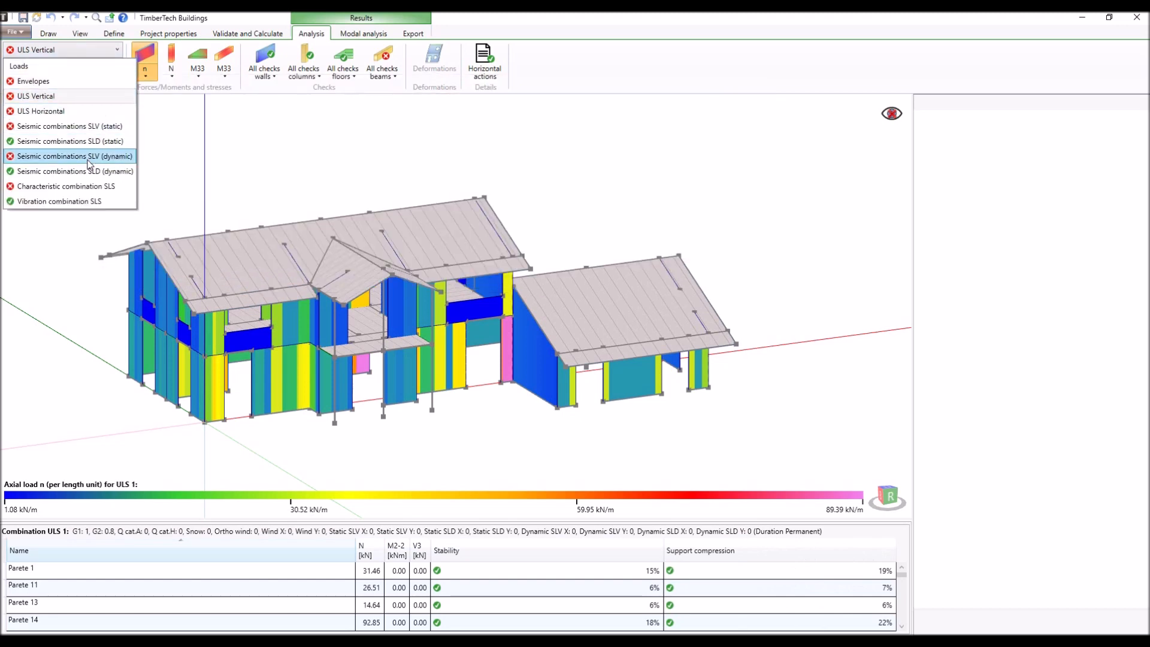
pyautogui.click(89, 157)
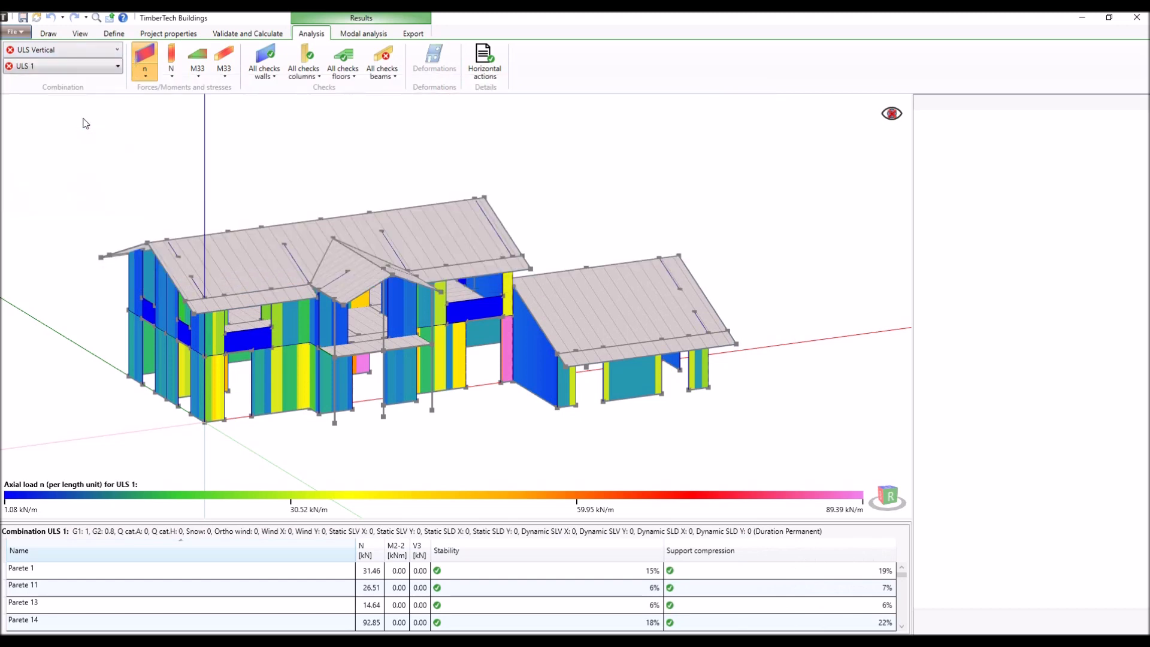
pyautogui.click(84, 72)
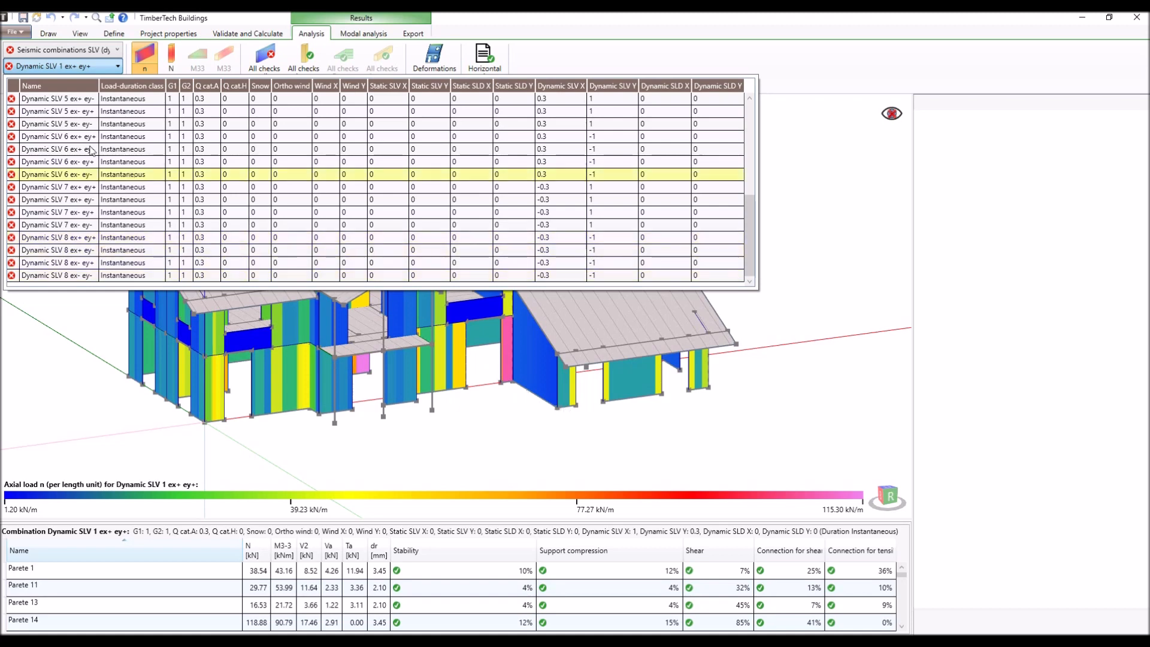
pyautogui.click(87, 67)
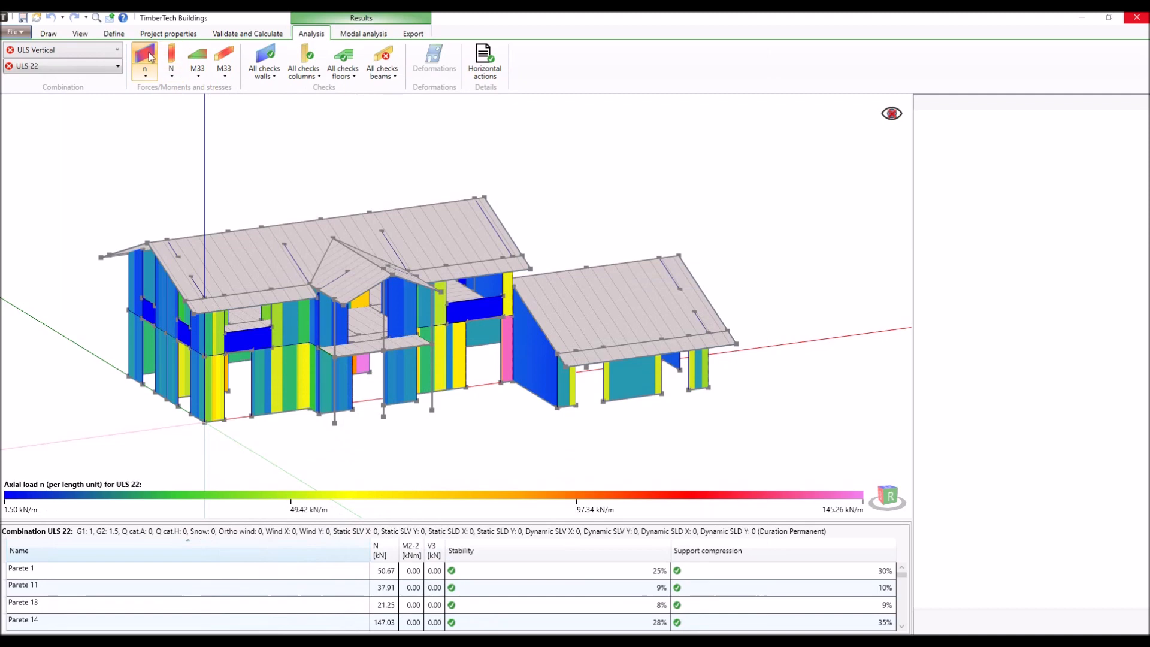
# - For combination ULS 22, display the column axial load N and the M33 moments of floors and beams, and check the other beam result quantities
pyautogui.click(173, 57)
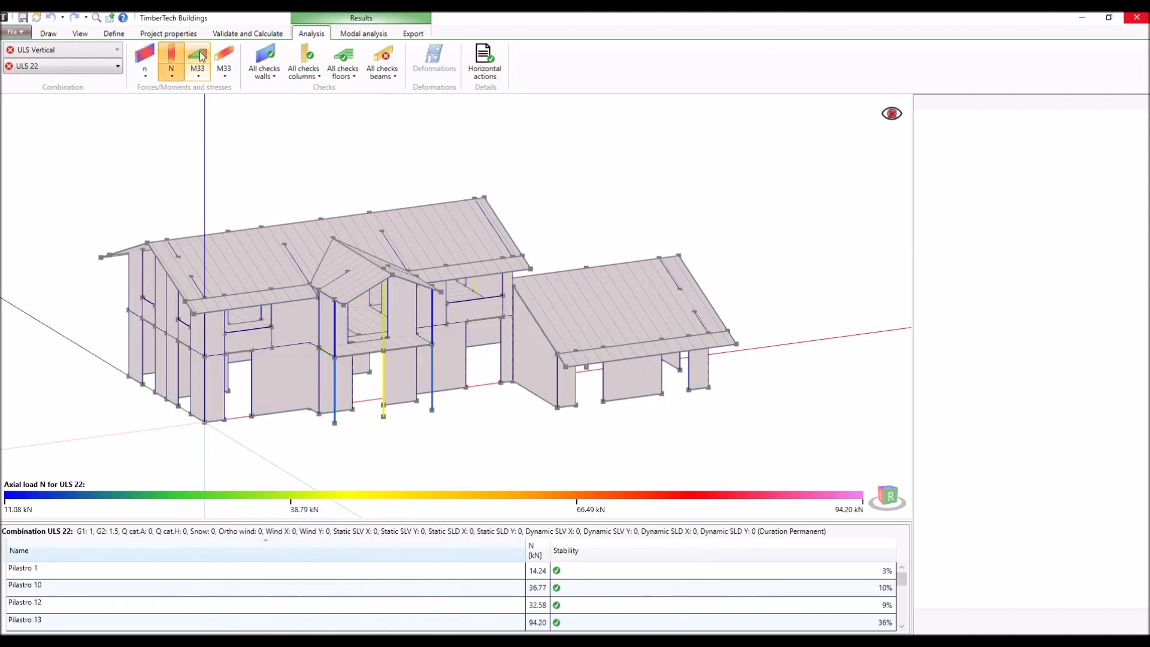
pyautogui.click(199, 57)
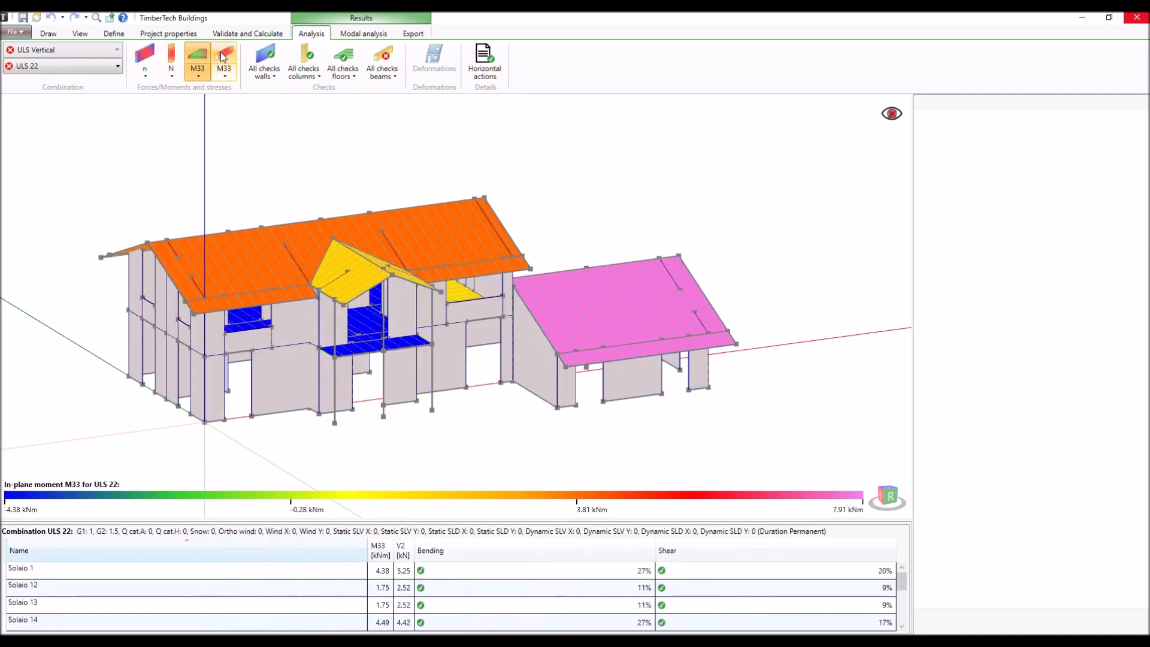
pyautogui.click(223, 56)
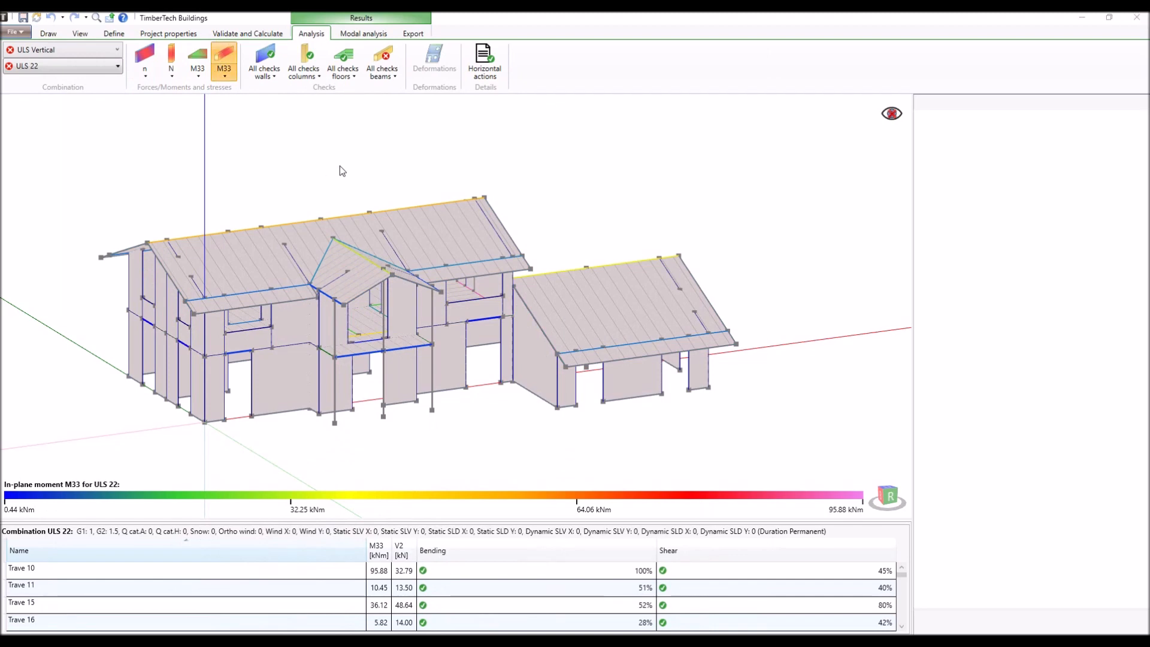
pyautogui.click(226, 77)
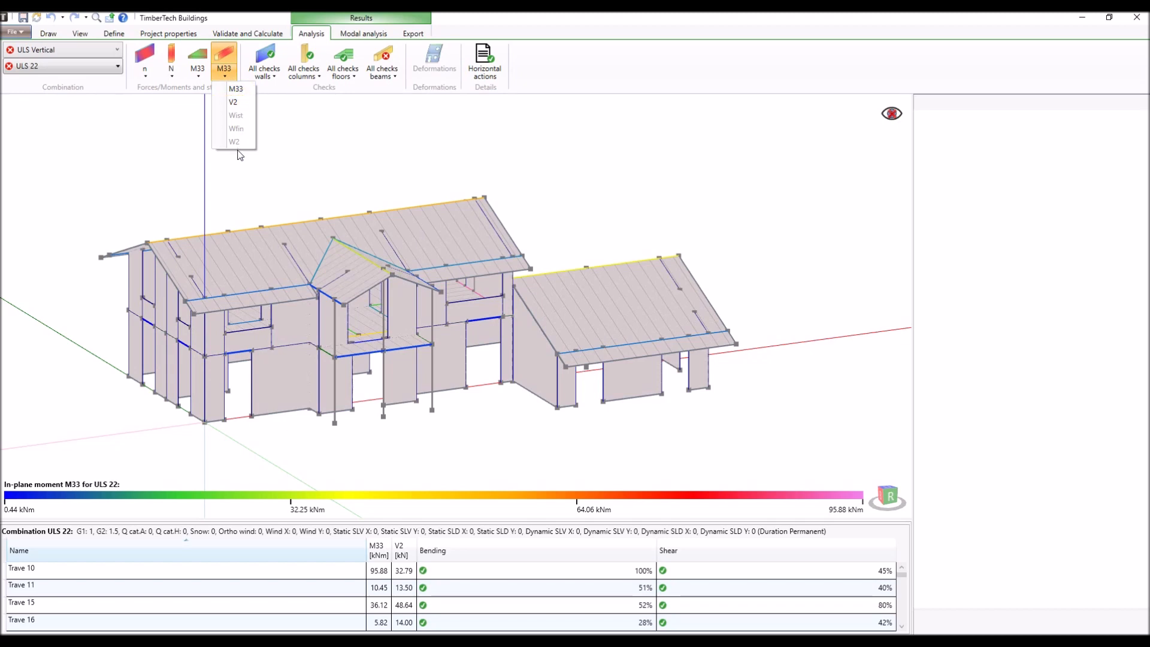
pyautogui.click(221, 72)
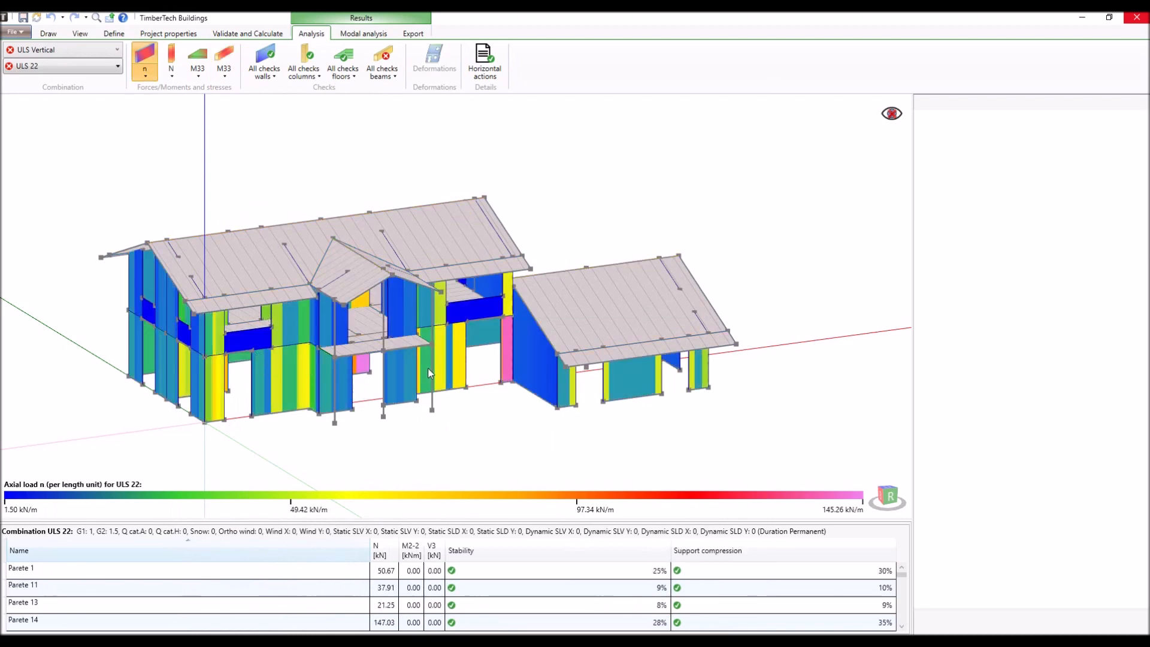
# - Enlarge the wall results table to read more rows, restore its size, and inspect the checks and forces of wall Parete 3
pyautogui.moveTo(442, 519); pyautogui.dragTo(444, 338)
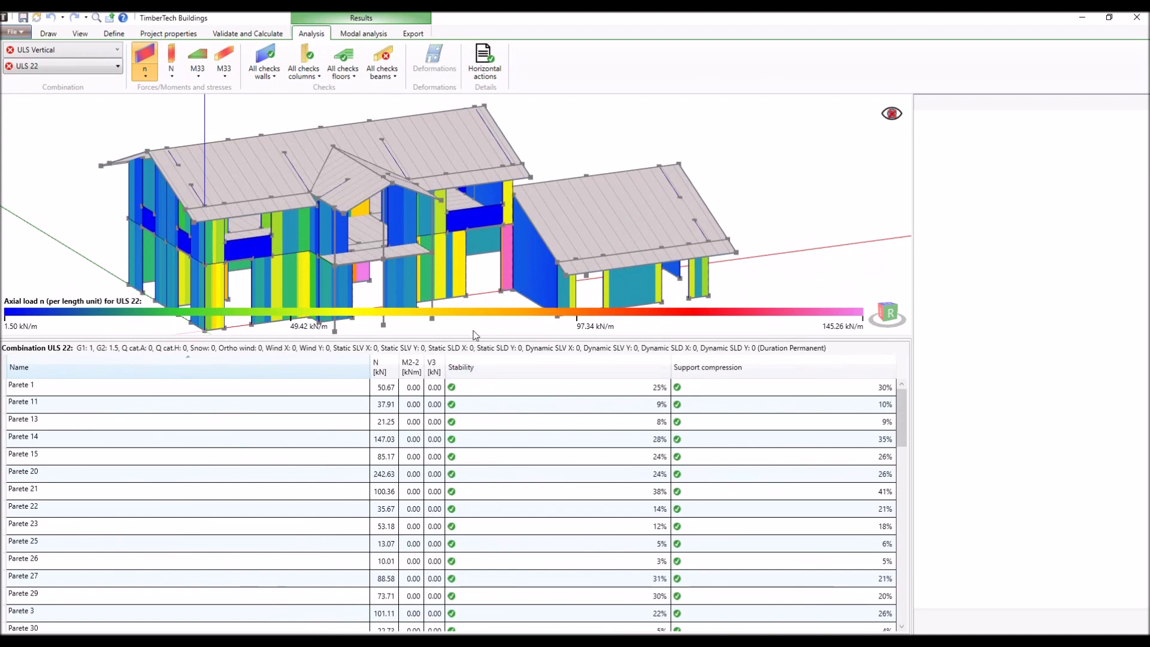
pyautogui.moveTo(469, 335); pyautogui.dragTo(468, 519)
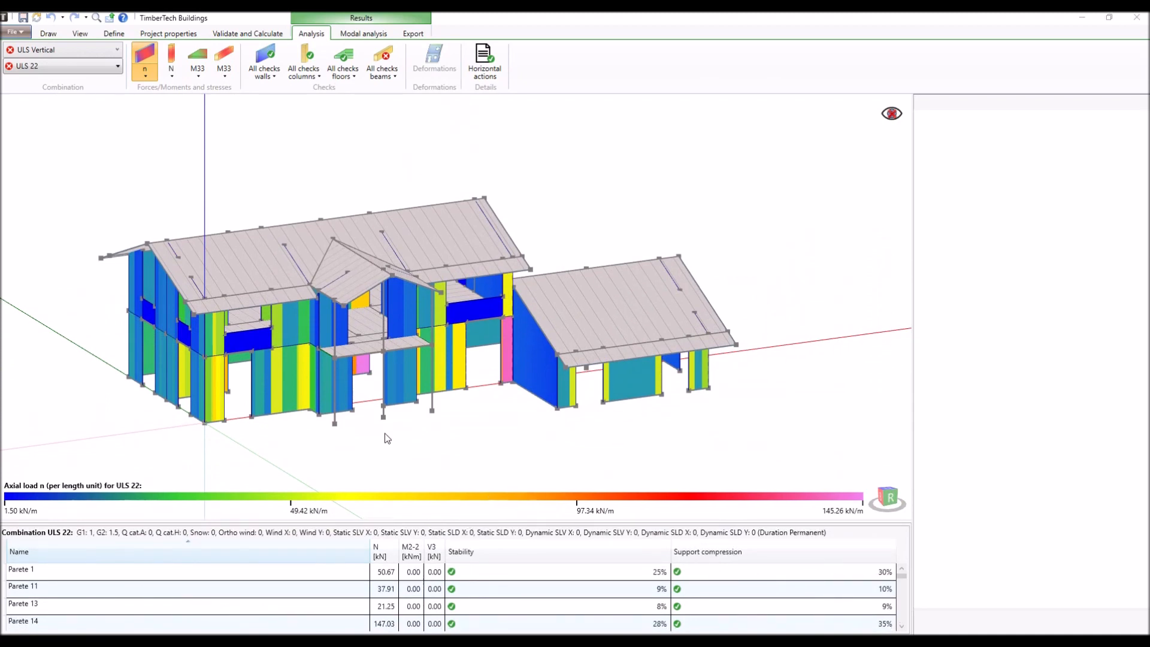
pyautogui.click(294, 384)
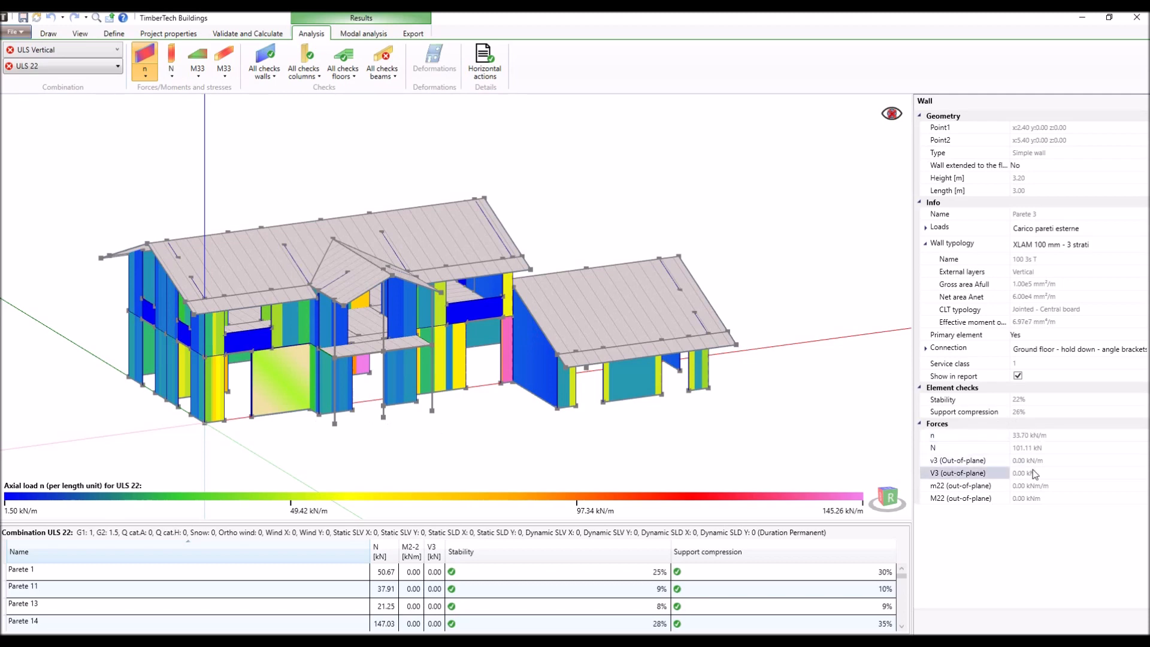
# - Select roof floor Solaio 14, open its forces details, and go through the load, shear and moment diagrams of its elements
pyautogui.click(488, 413)
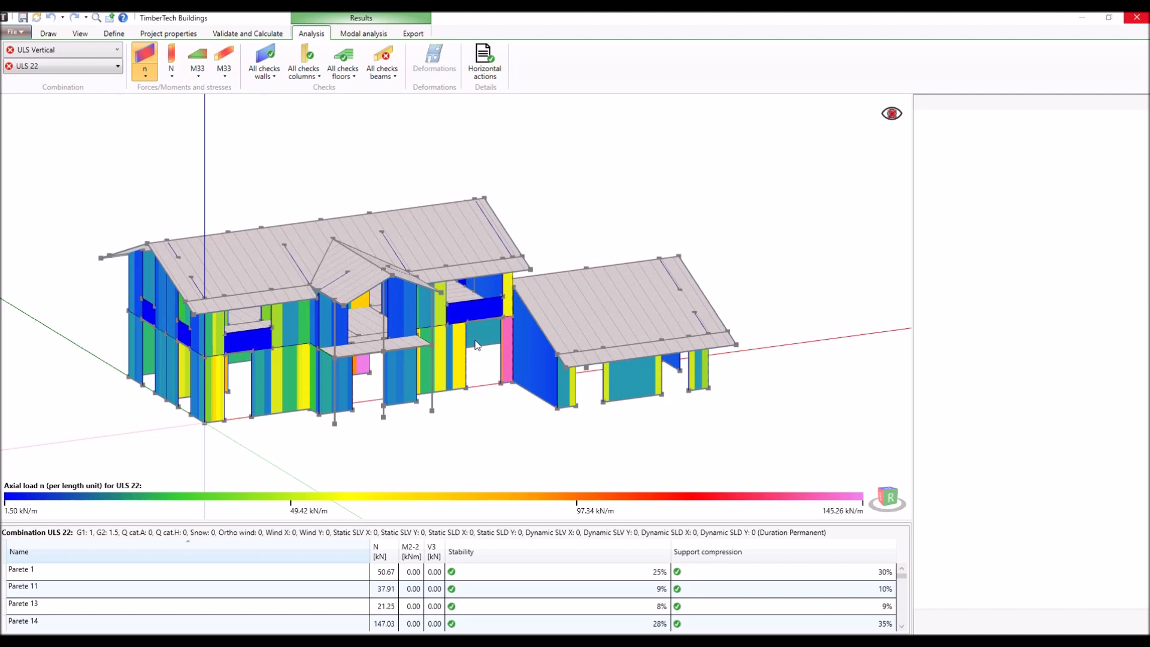
pyautogui.click(433, 251)
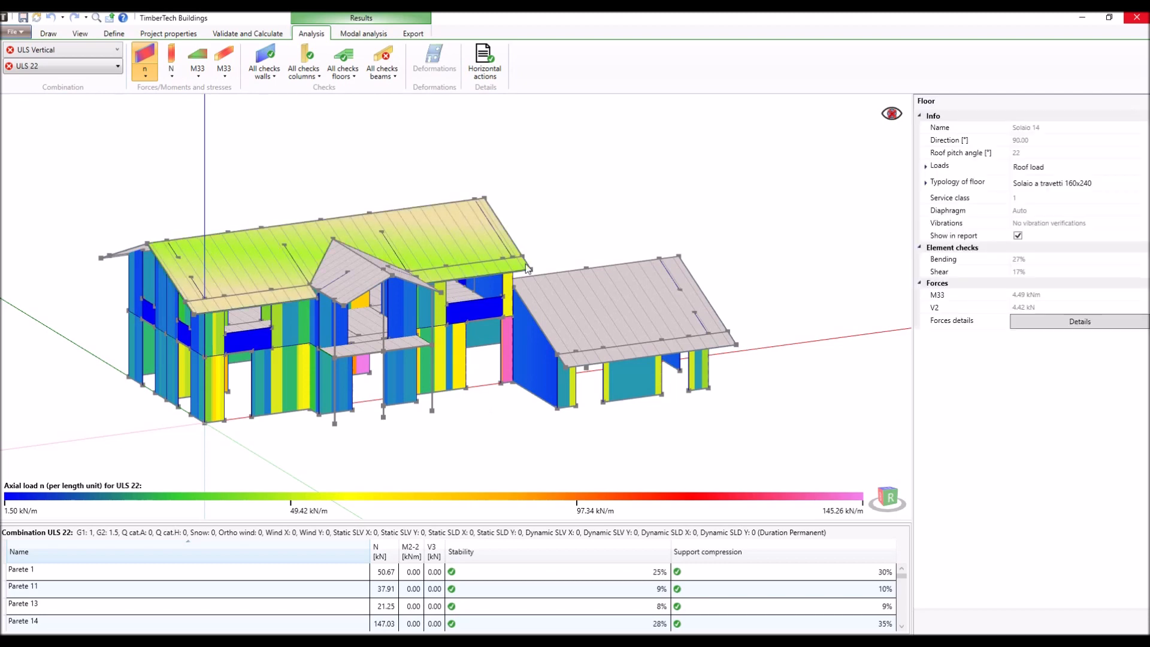
pyautogui.click(1037, 322)
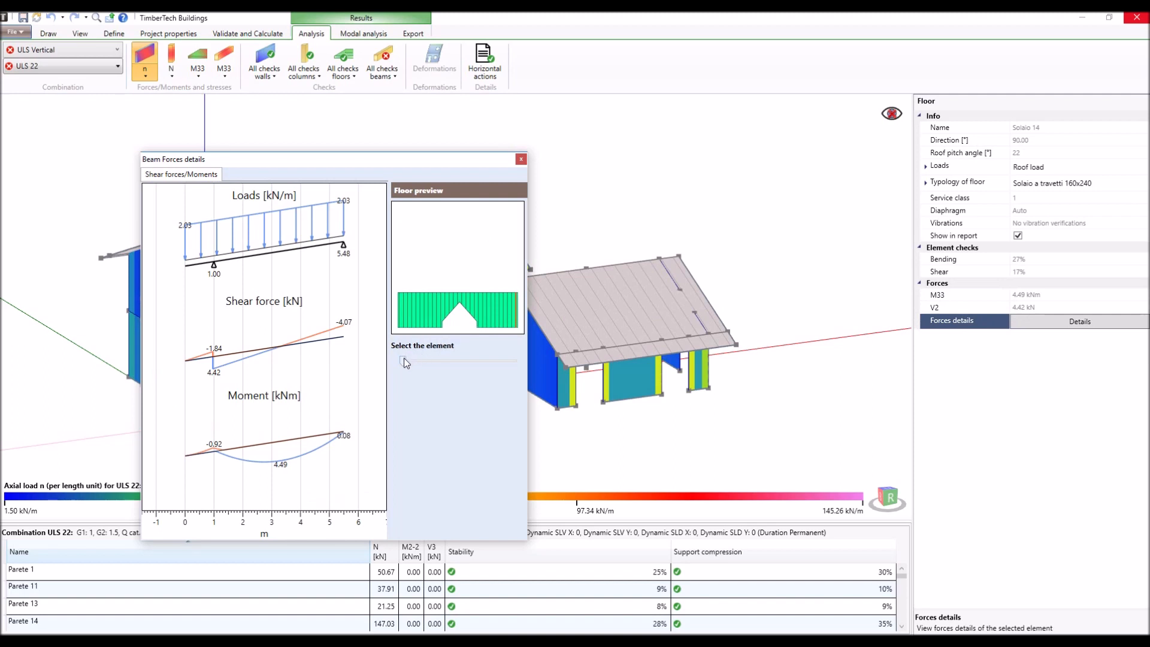
pyautogui.moveTo(406, 362); pyautogui.dragTo(518, 360)
pyautogui.click(521, 159)
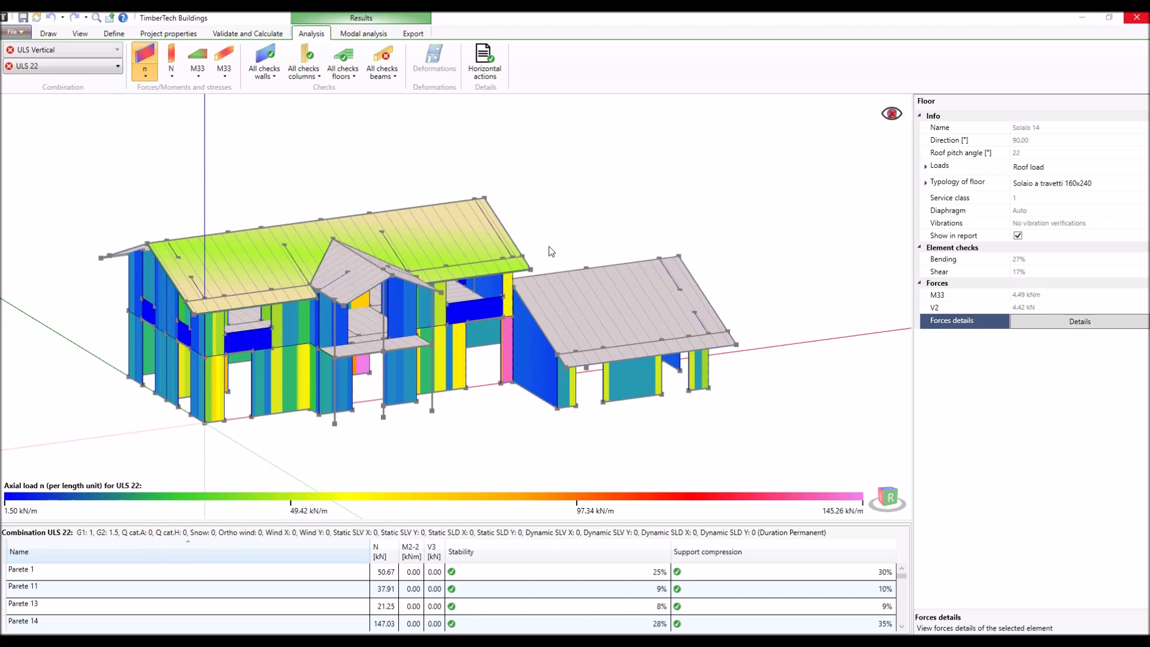
# - Display combination SLS characteristic 10 and examine the deformation details along the elements of roof floor Solaio 14
pyautogui.click(107, 51)
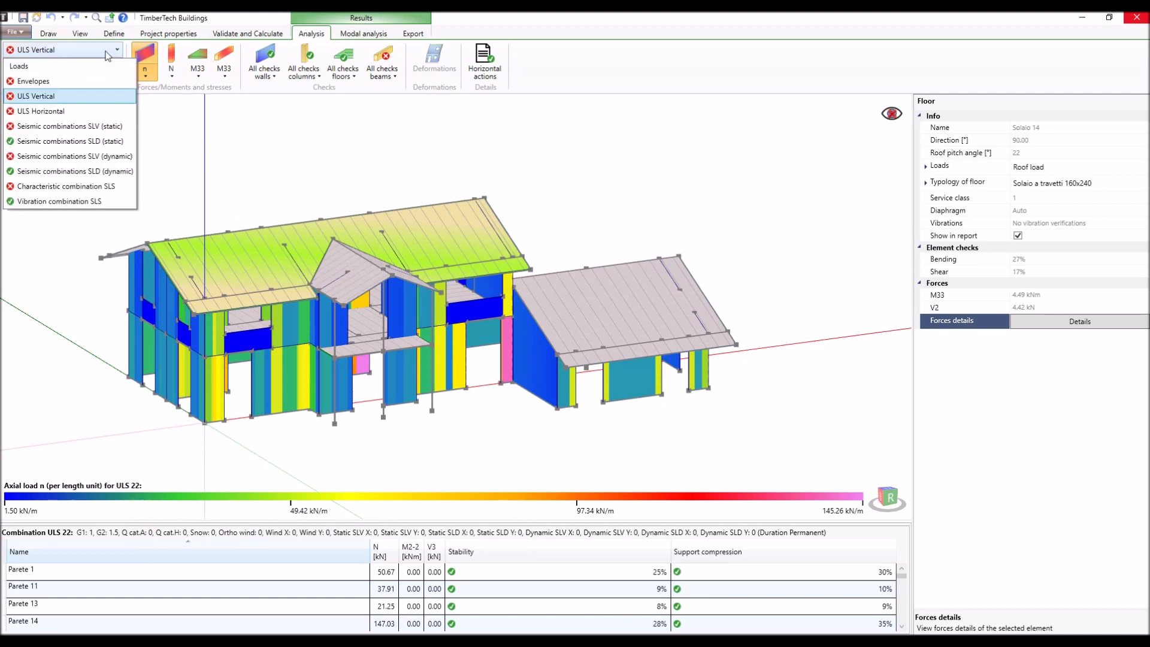
pyautogui.click(89, 187)
pyautogui.click(78, 68)
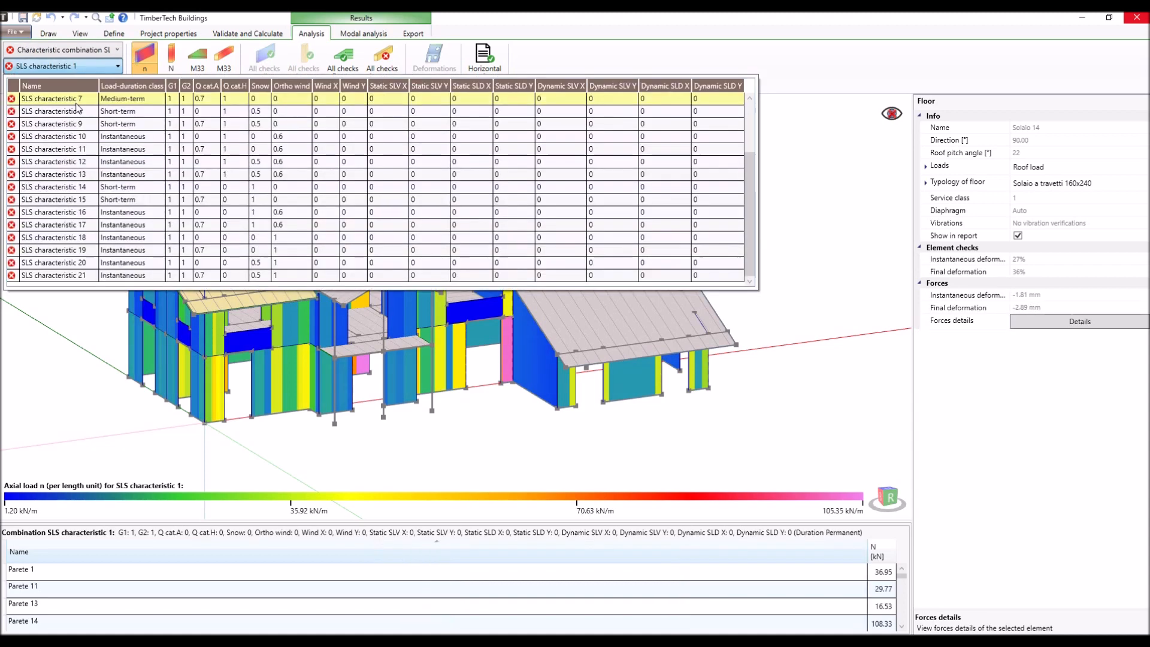
pyautogui.click(76, 142)
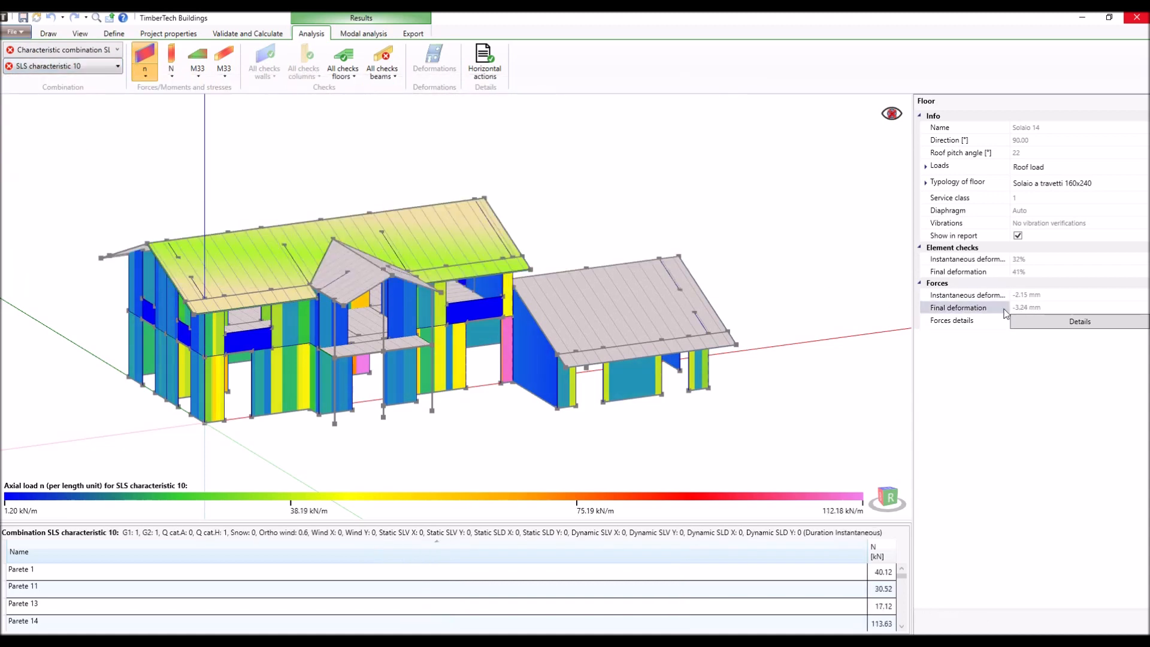
pyautogui.click(1028, 322)
pyautogui.moveTo(388, 345); pyautogui.dragTo(455, 349)
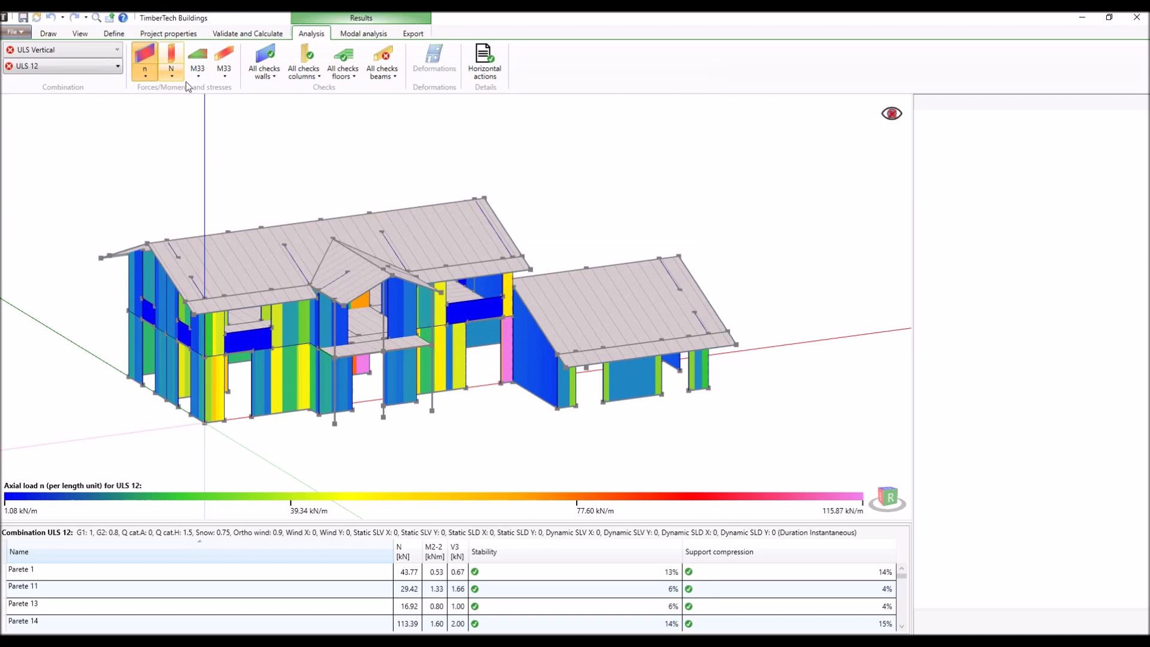
# - Display all wall checks for ULS 12 and for the dynamic SLV seismic combinations, inspecting the walls from below and from the front
pyautogui.click(264, 60)
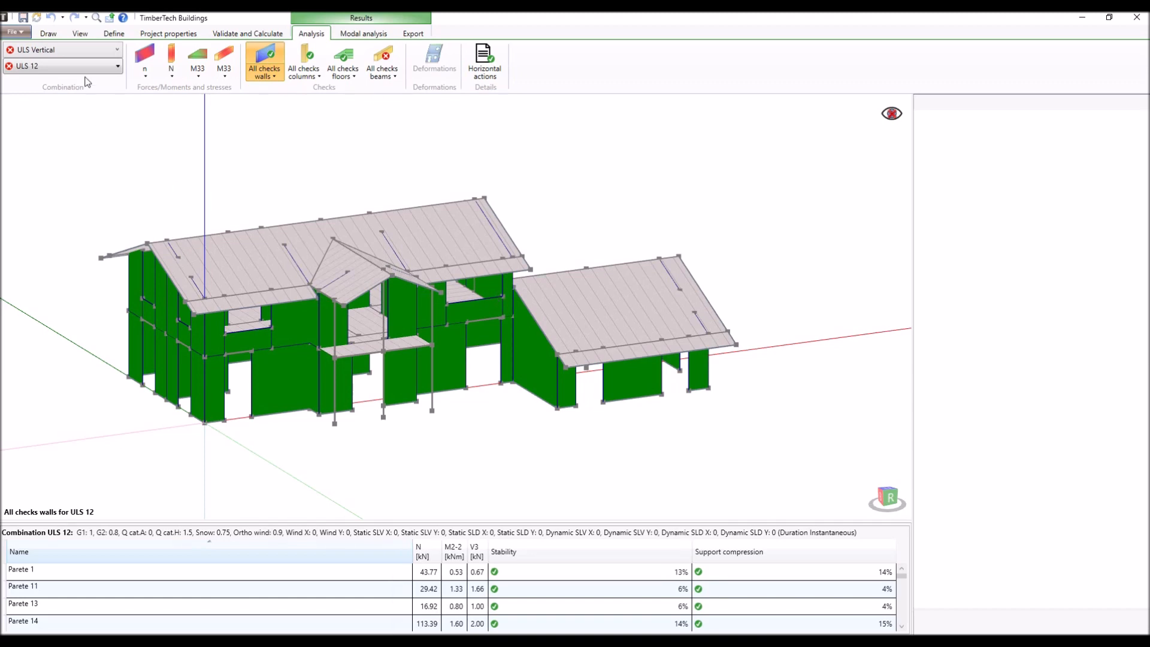
pyautogui.click(83, 53)
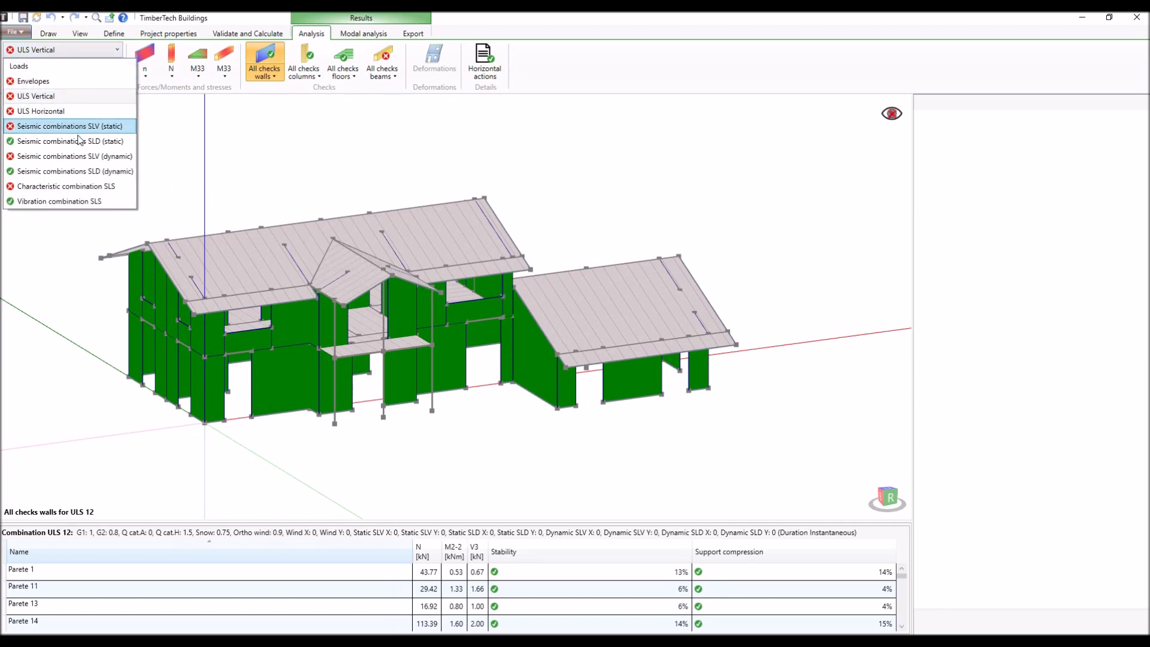
pyautogui.click(79, 156)
pyautogui.moveTo(319, 364); pyautogui.dragTo(335, 305, button='middle')
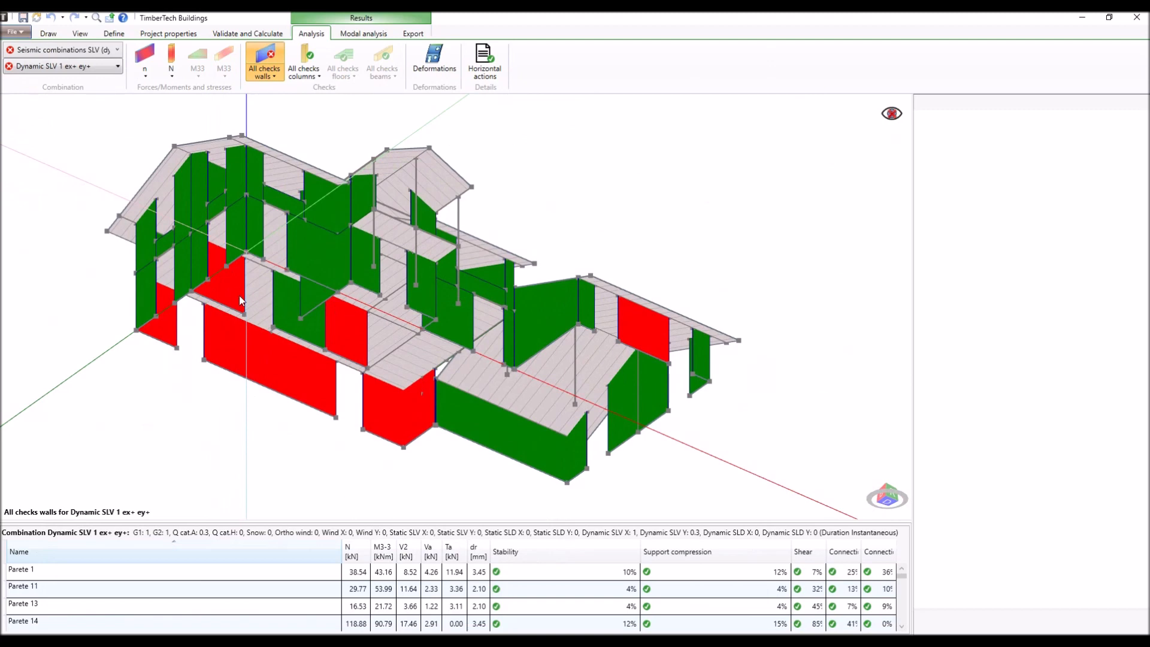
pyautogui.moveTo(364, 273); pyautogui.dragTo(341, 347, button='middle')
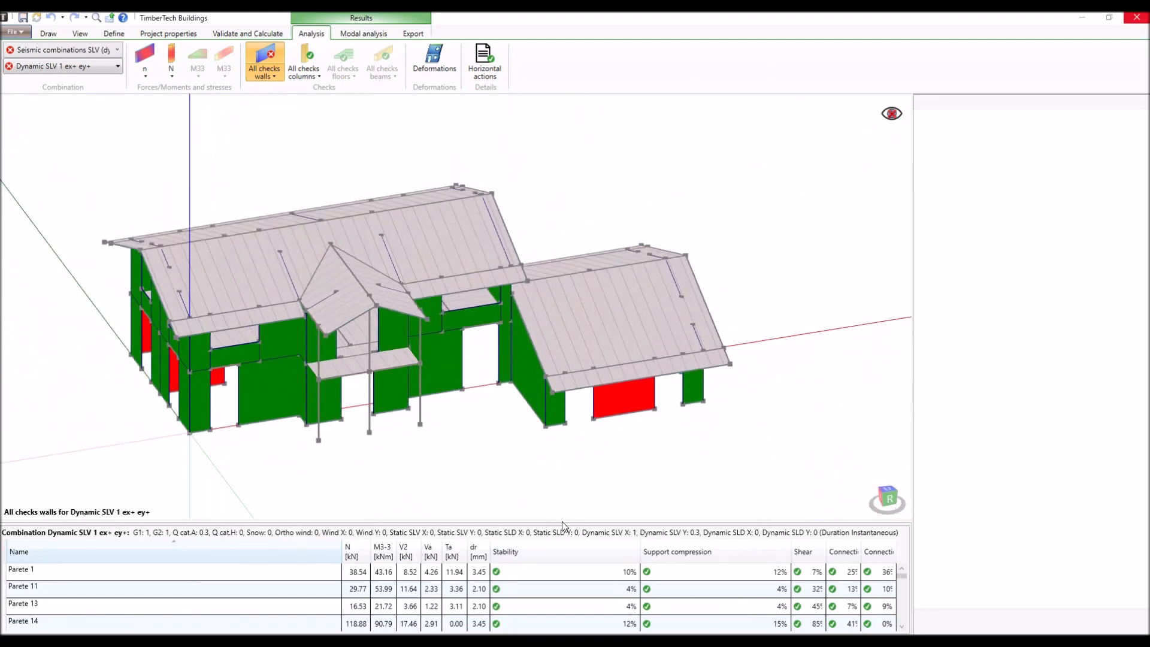
# - Enlarge the wall results table, sort it by descending shear check, widen the shear column, and reduce the table again
pyautogui.moveTo(561, 526); pyautogui.dragTo(558, 358)
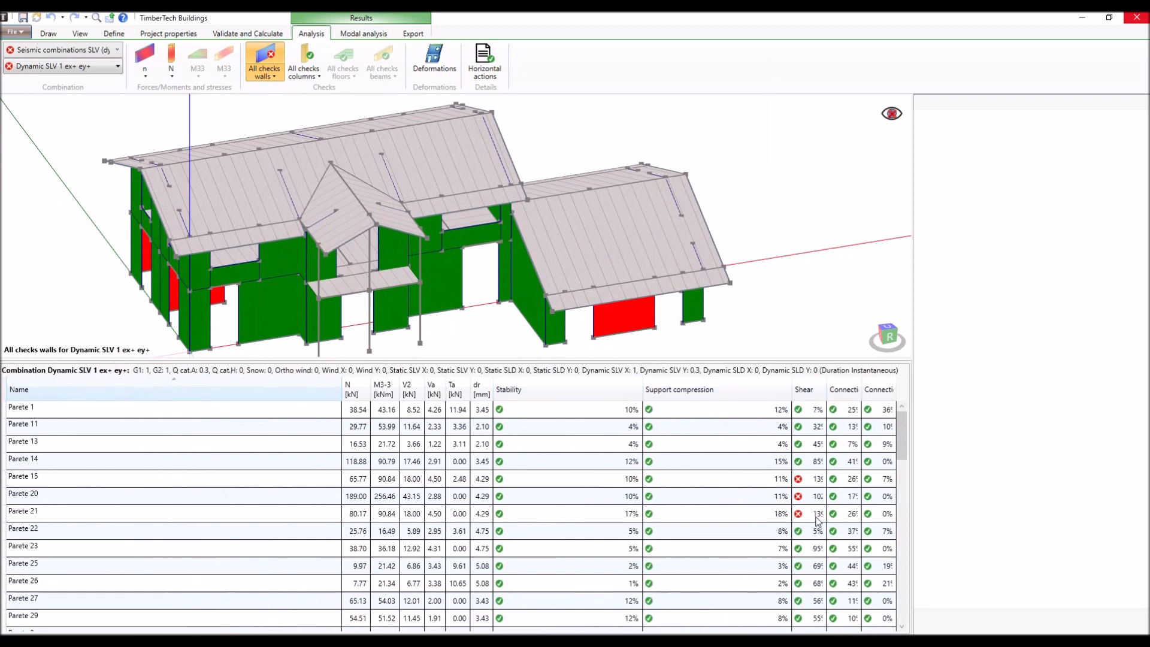
pyautogui.click(811, 390)
pyautogui.click(812, 390)
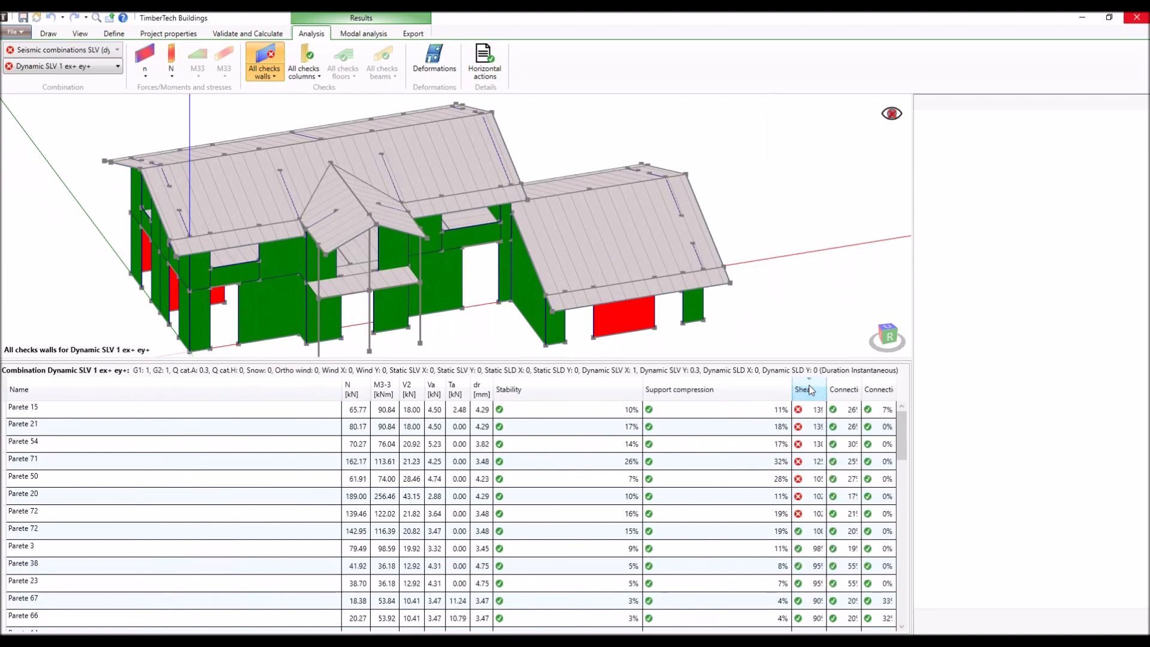
pyautogui.moveTo(791, 391); pyautogui.dragTo(754, 394)
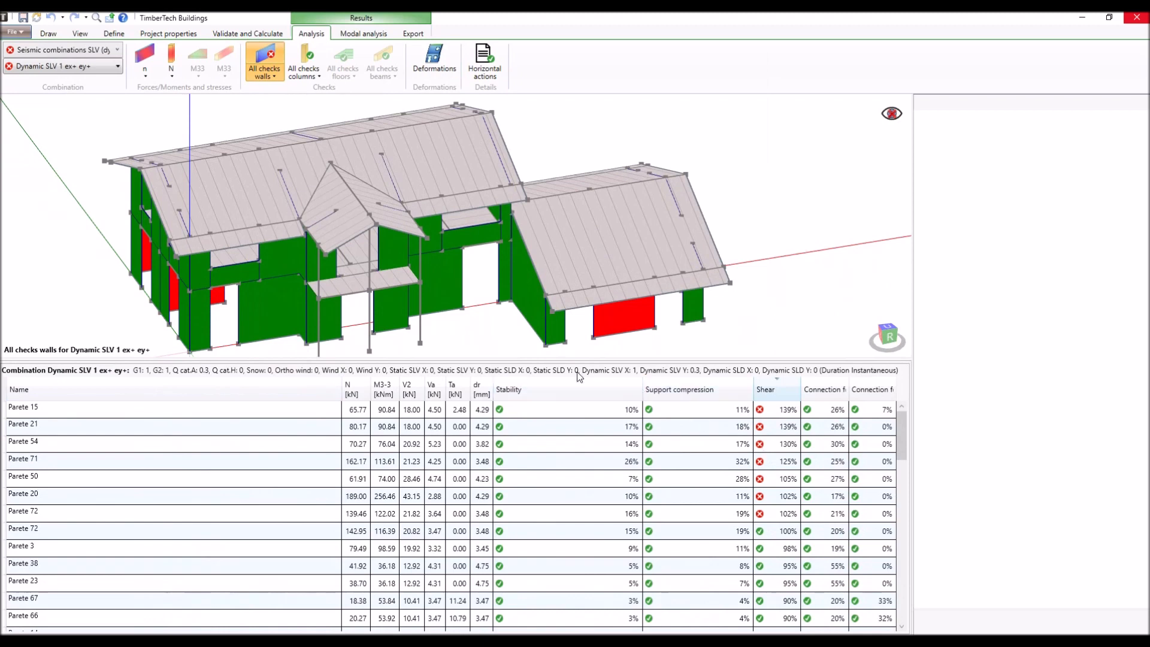
pyautogui.moveTo(556, 357); pyautogui.dragTo(557, 487)
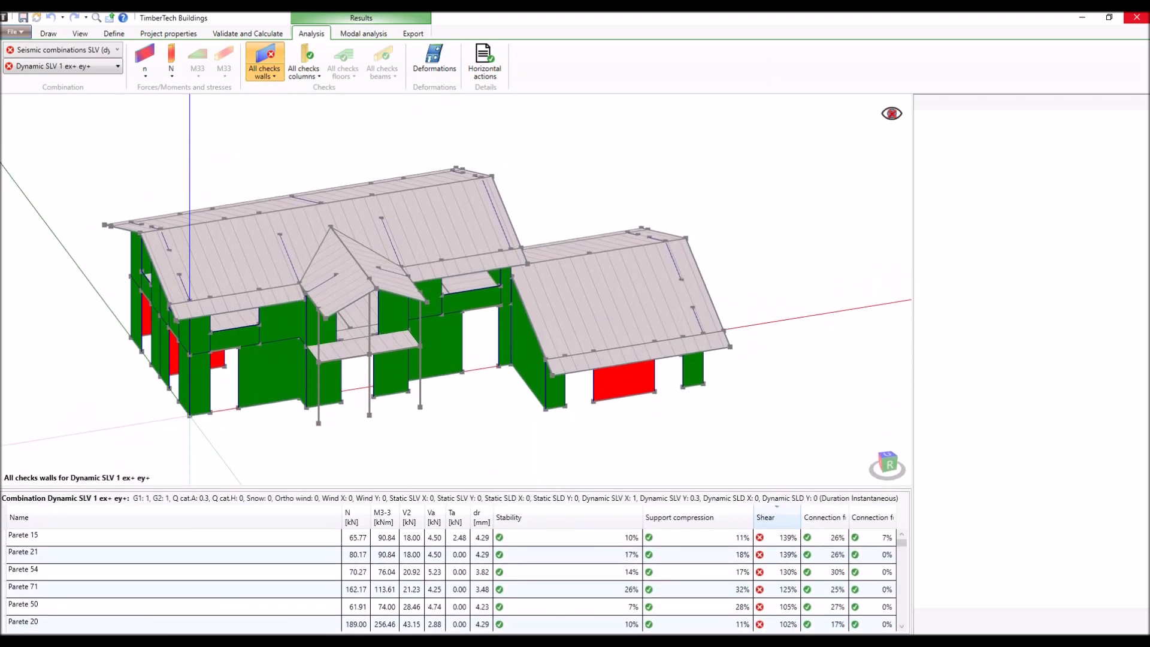
# - Review the list of dynamic SLV combinations with their check status, and look over the available combination groups
pyautogui.click(112, 65)
pyautogui.scroll(-4, 98, 179)
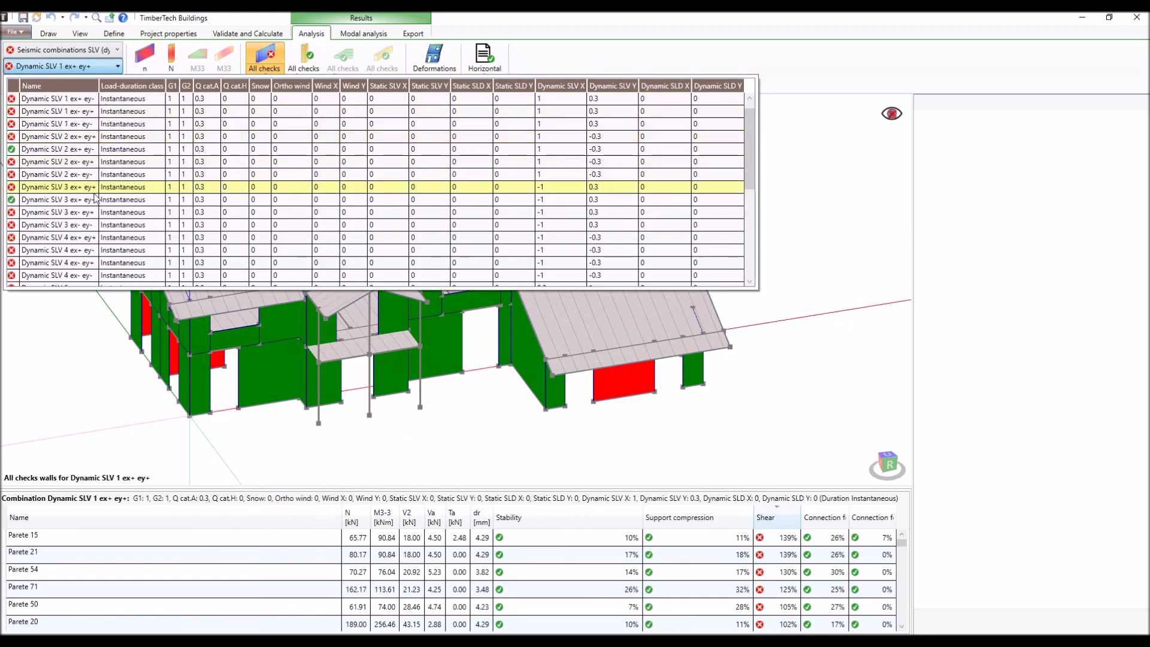
pyautogui.scroll(6, 95, 193)
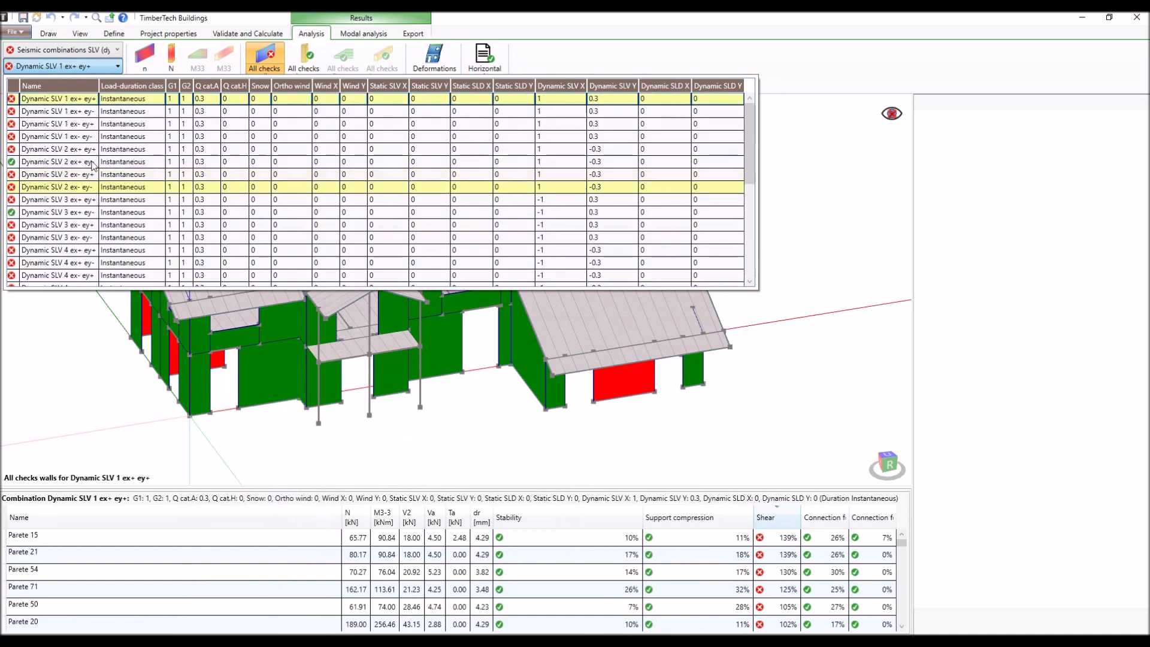
pyautogui.click(100, 52)
pyautogui.click(100, 51)
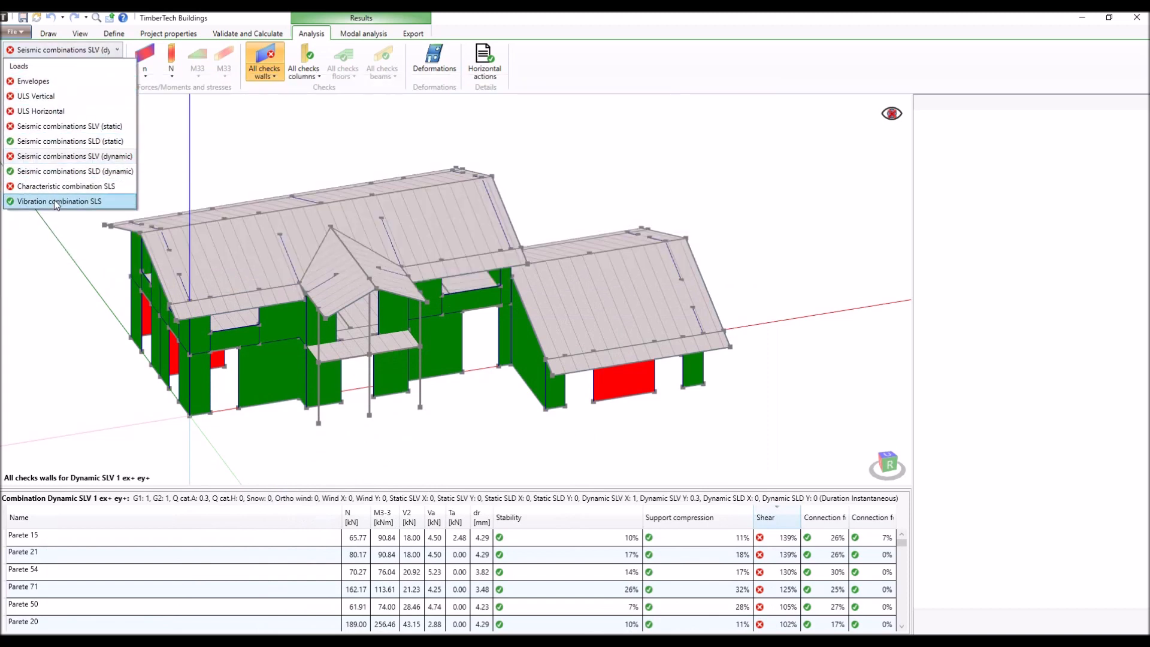
pyautogui.click(83, 52)
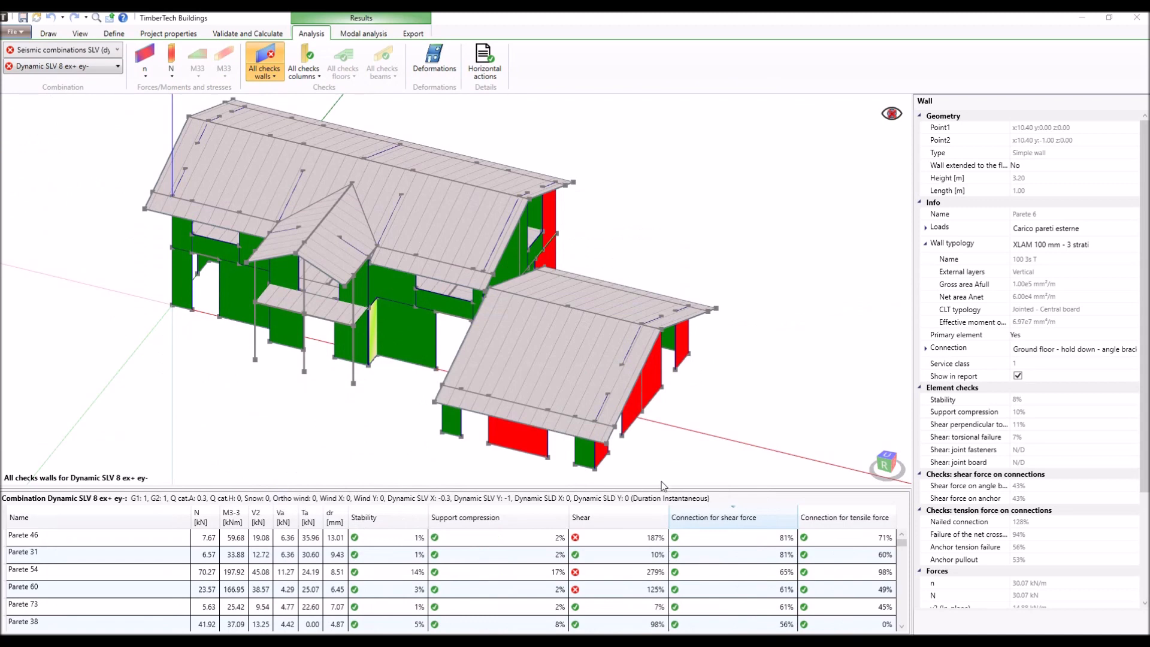
# - For Dynamic SLV 8 ex+ ey-, sort the enlarged wall table by descending tensile connection check and inspect wall Parete 6
pyautogui.moveTo(656, 485); pyautogui.dragTo(663, 412)
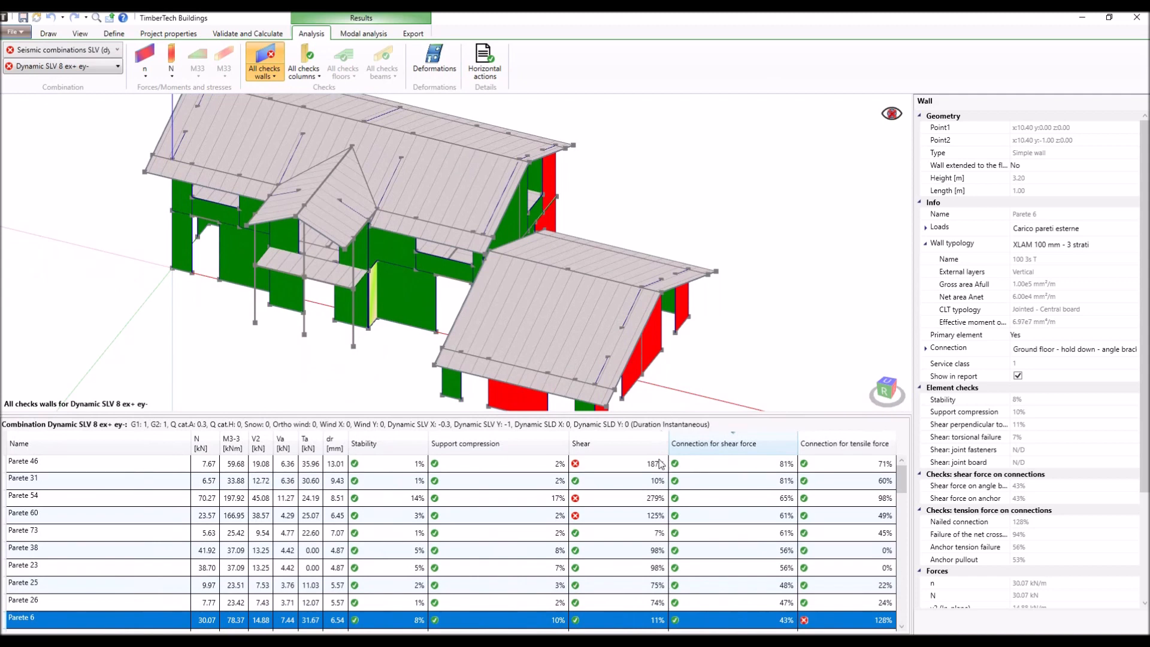
pyautogui.click(749, 204)
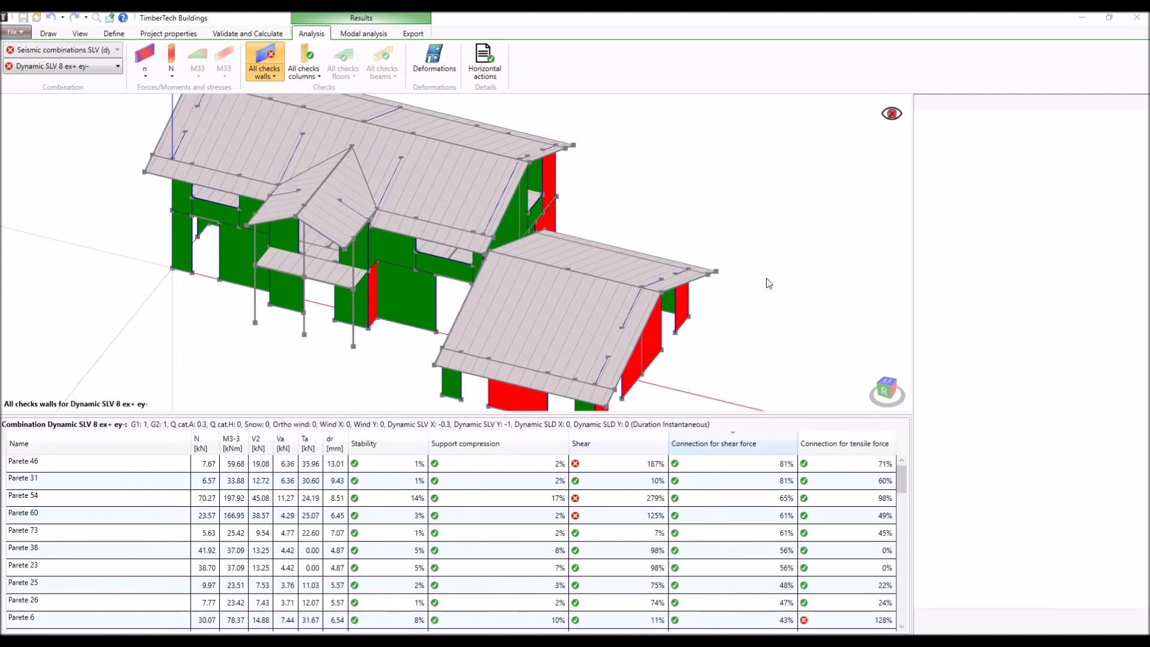
pyautogui.click(831, 446)
pyautogui.click(830, 446)
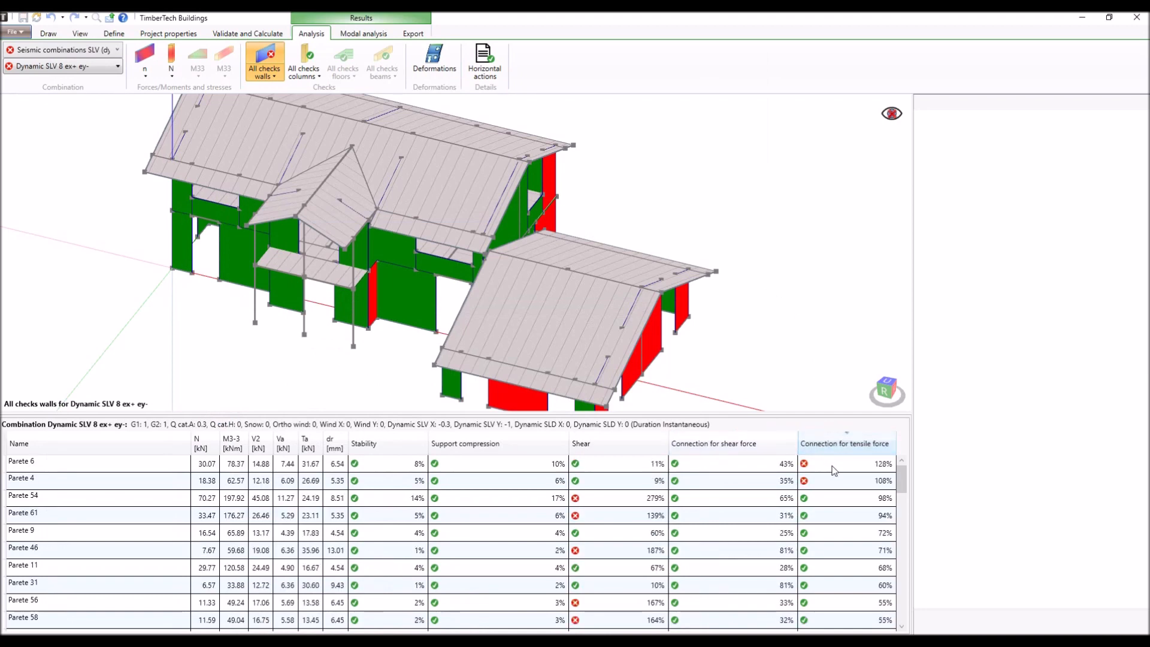
pyautogui.click(834, 470)
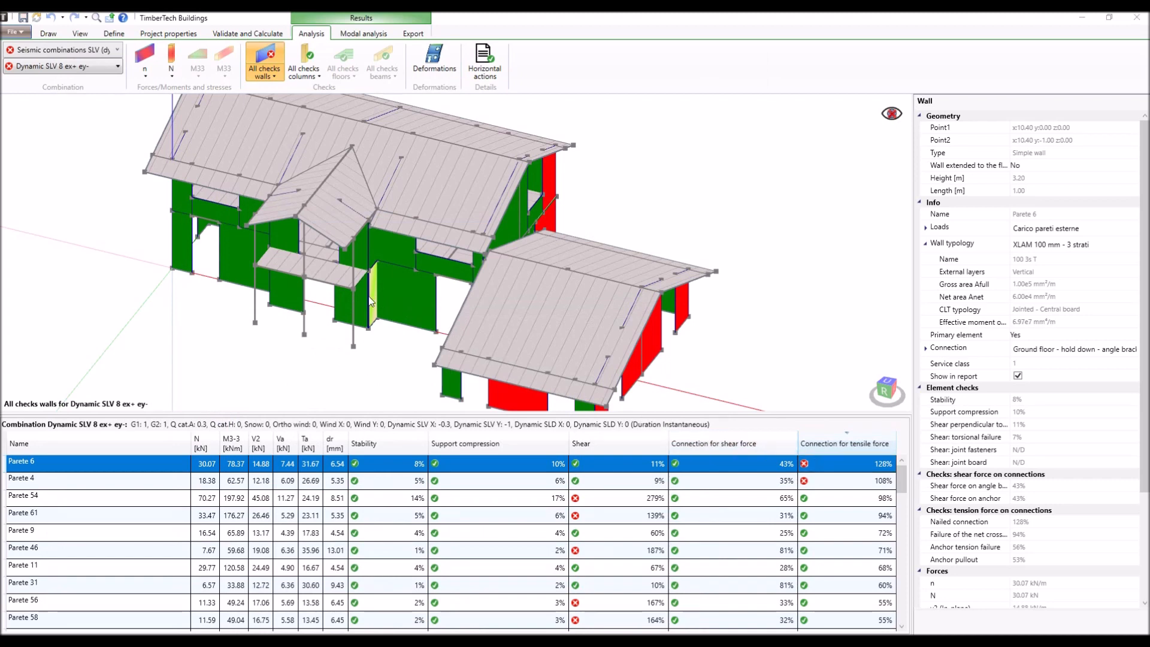
pyautogui.moveTo(386, 303); pyautogui.dragTo(376, 303, button='middle')
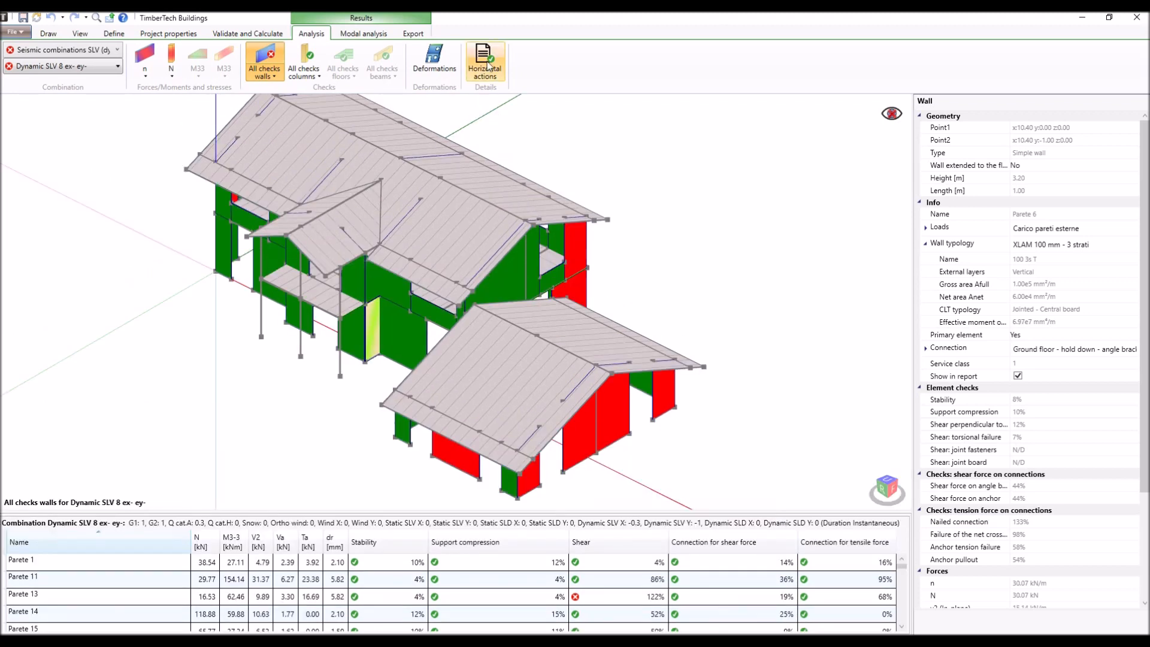
# - Open the horizontal actions details and examine the dynamic linear analysis diaphragm properties, response spectrum, diaphragm forces and base shear
pyautogui.click(486, 62)
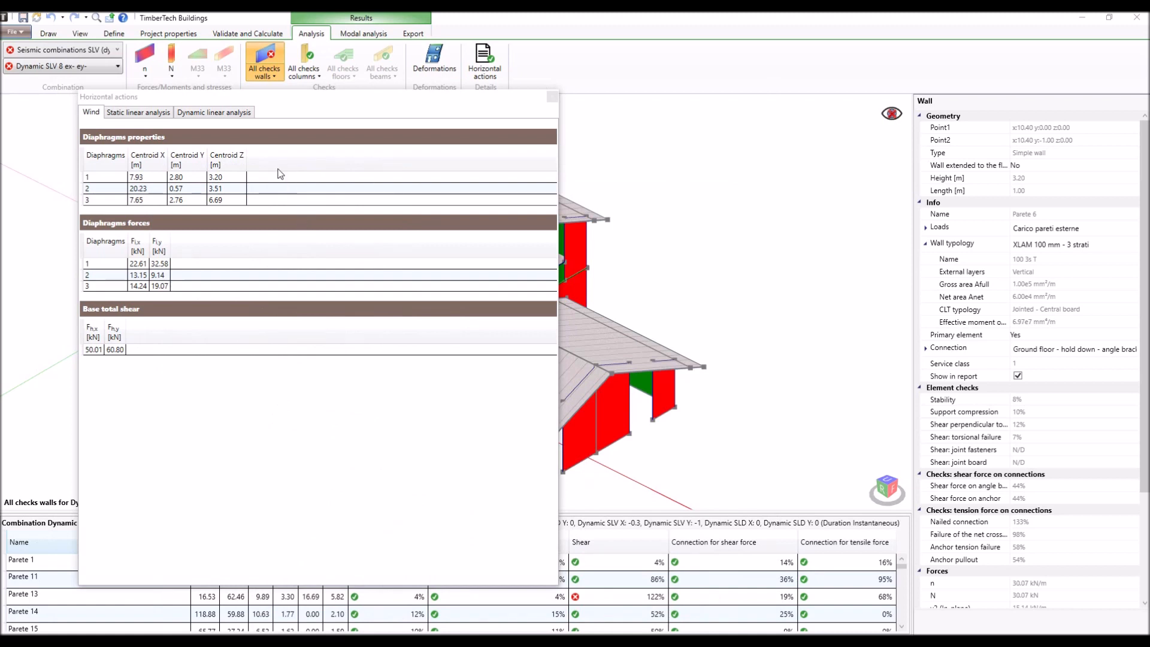
pyautogui.click(222, 112)
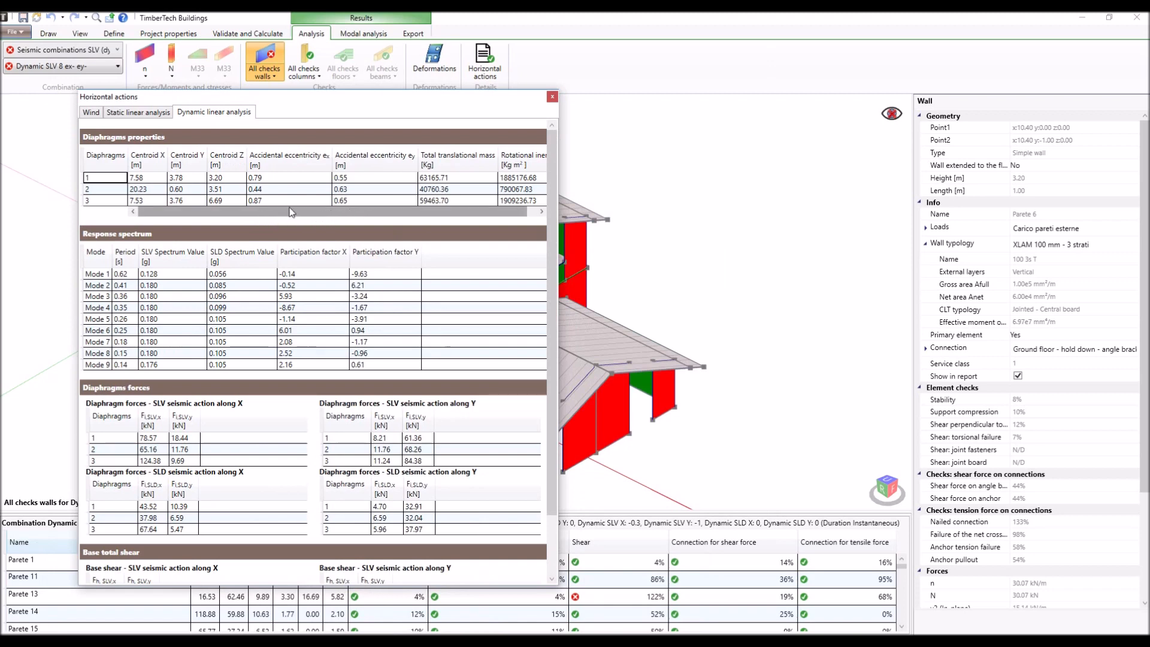
pyautogui.moveTo(409, 209); pyautogui.dragTo(509, 210)
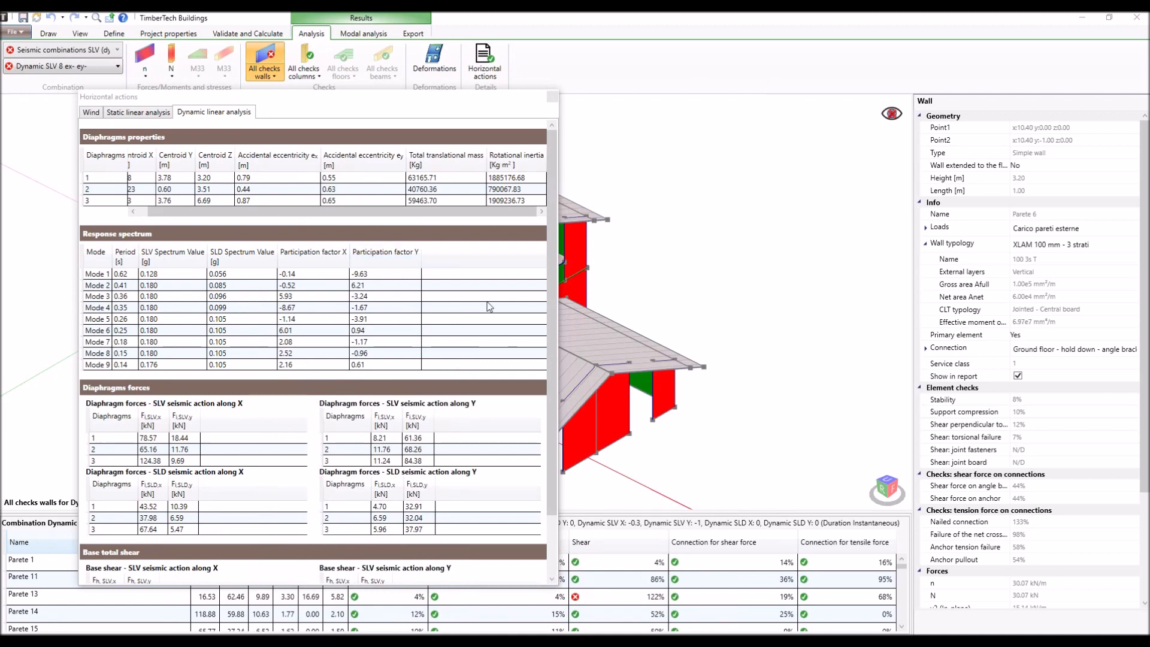
pyautogui.moveTo(554, 303); pyautogui.dragTo(553, 362)
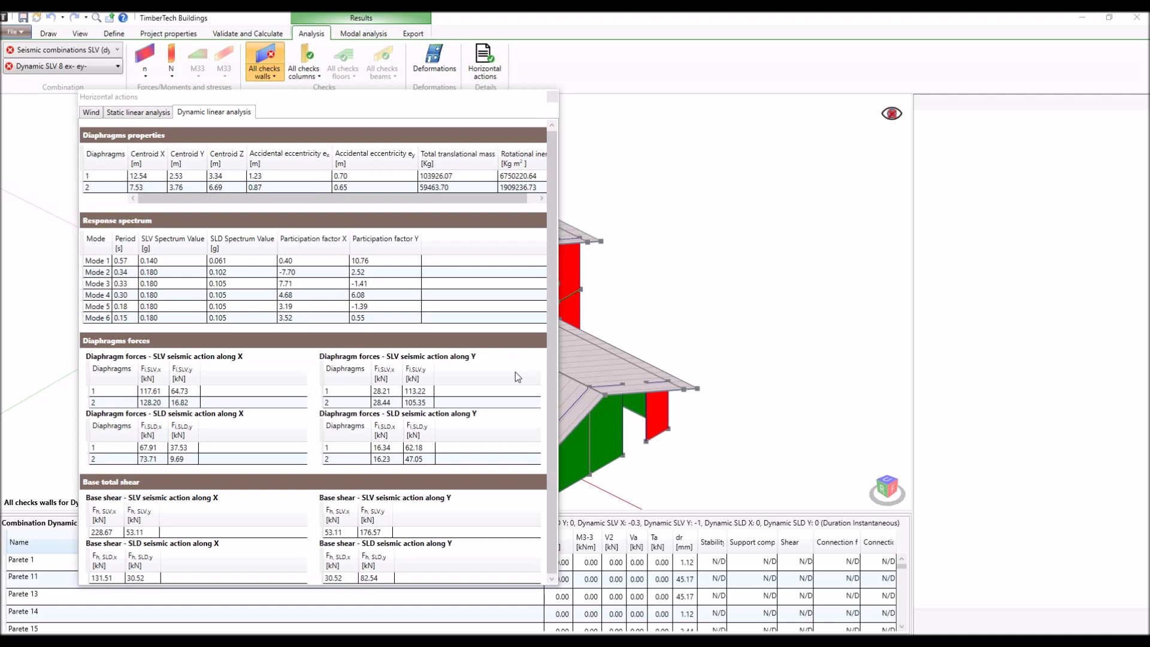
pyautogui.click(552, 97)
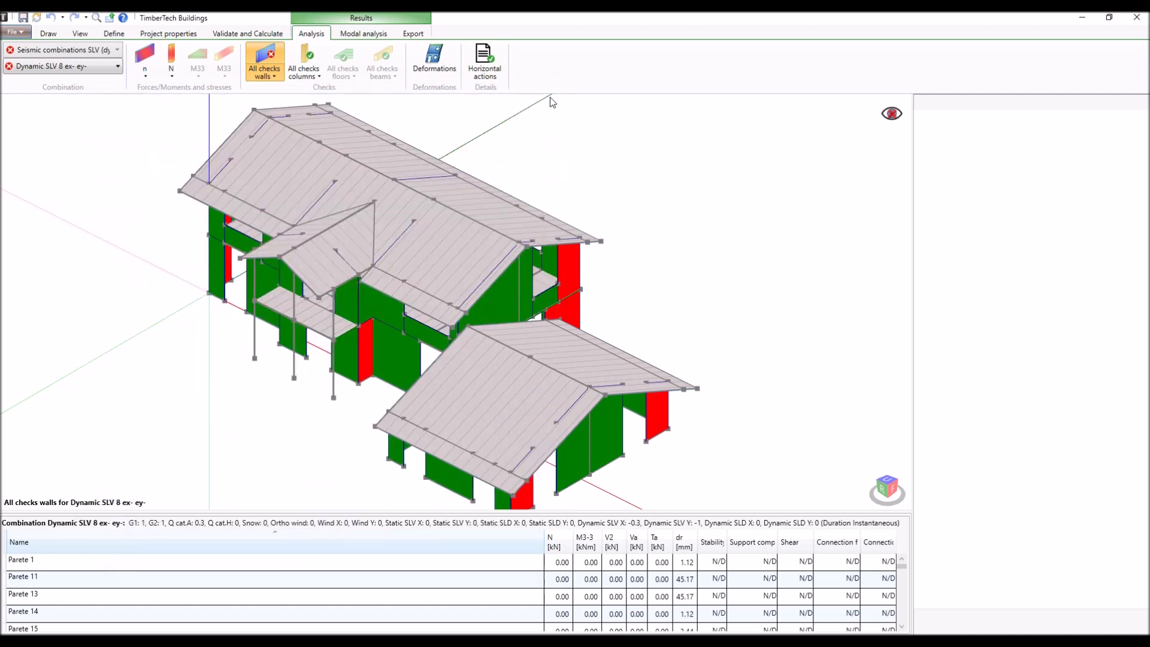
# - Display the modal analysis results for Mode 1 and review the periods, frequencies and participating masses of all vibration modes
pyautogui.click(354, 34)
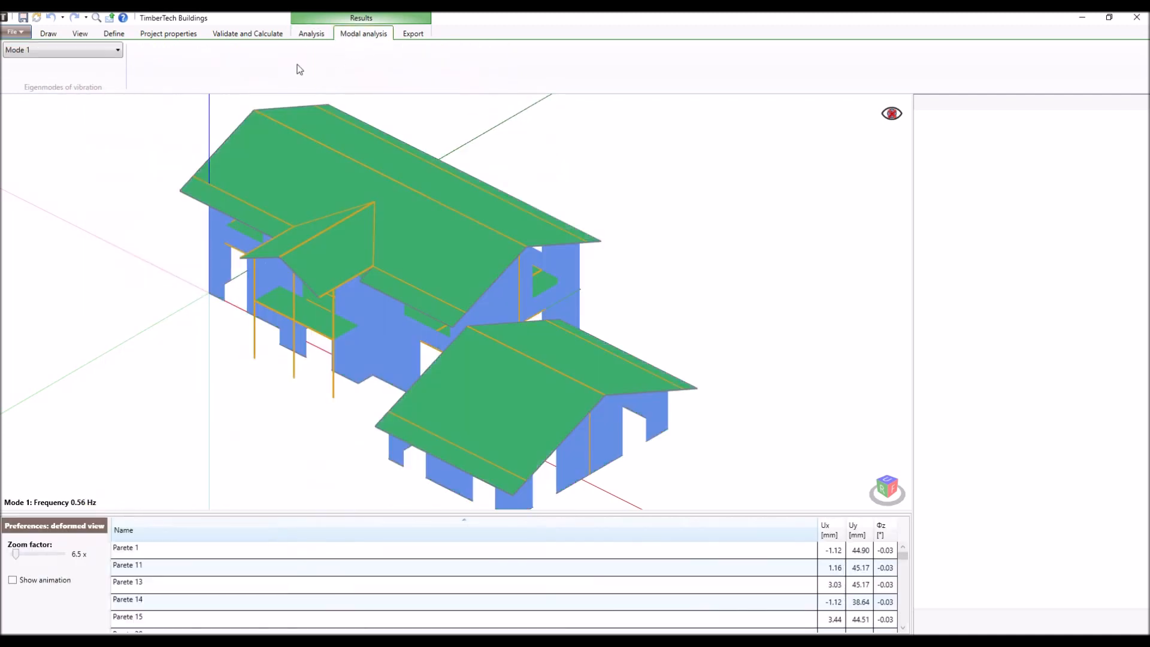
pyautogui.click(102, 52)
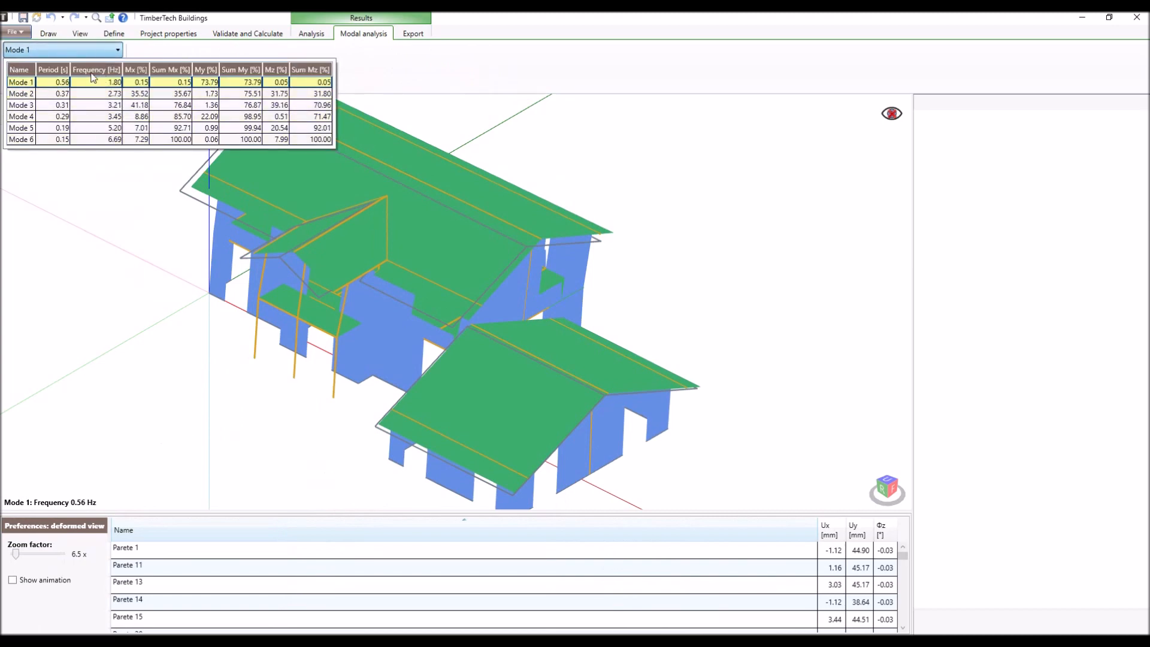
pyautogui.click(94, 54)
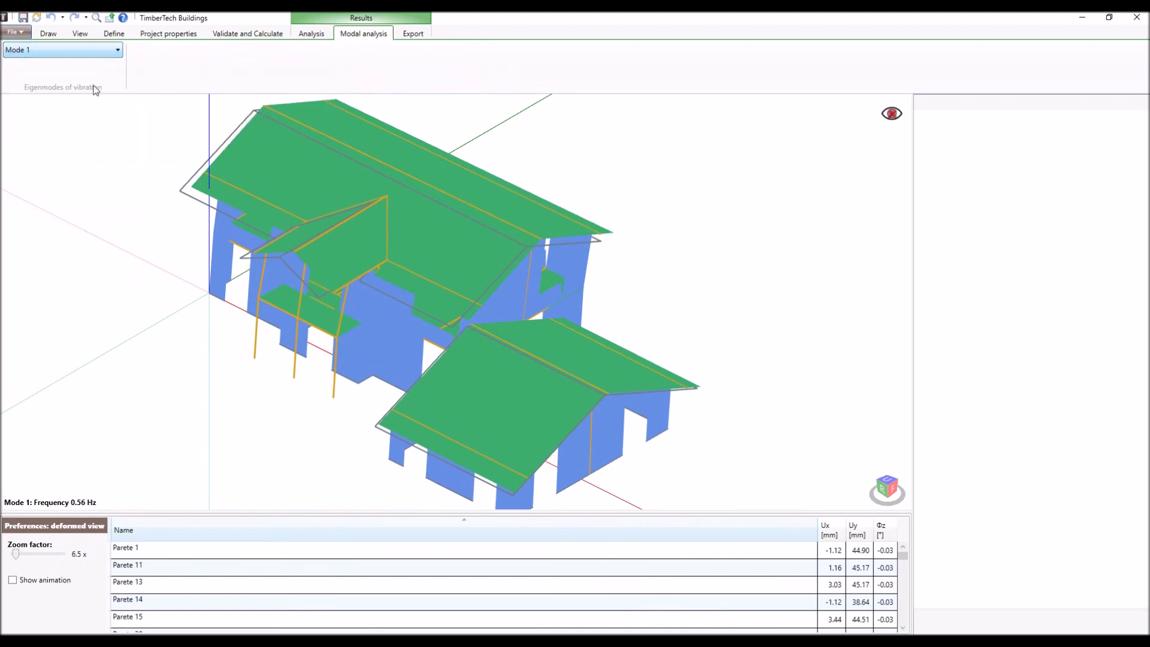
# - Animate the Mode 1 deformed view at a 10.4x zoom factor, display Mode 2, and stop the animation
pyautogui.moveTo(17, 555); pyautogui.dragTo(19, 555)
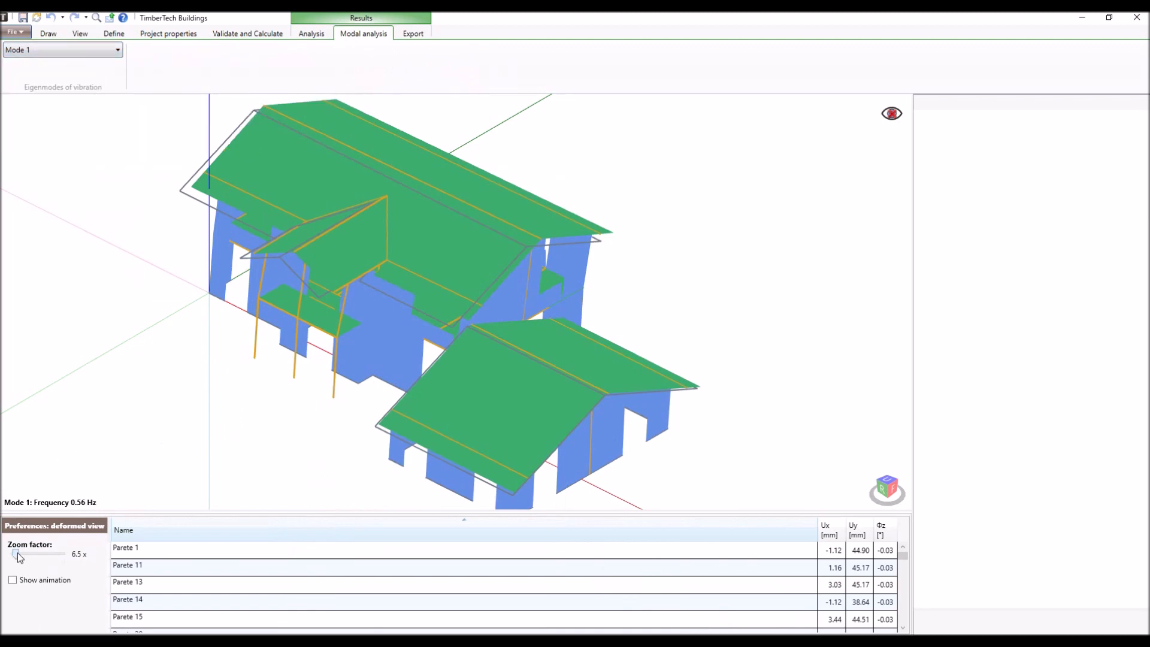
pyautogui.click(12, 581)
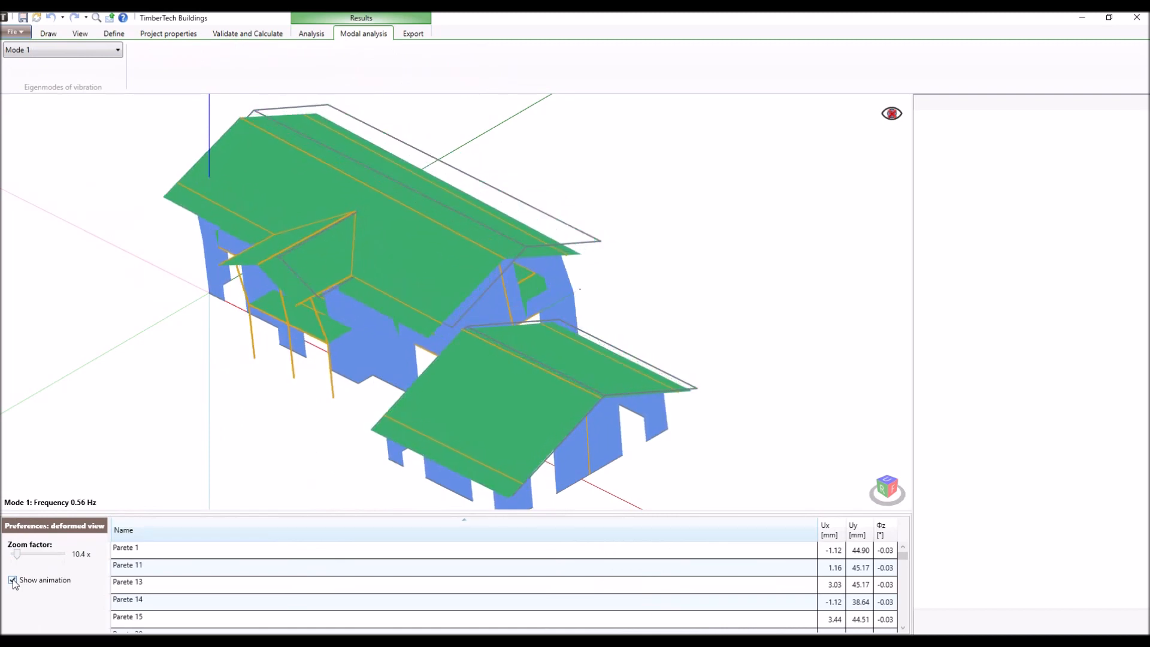
pyautogui.click(90, 50)
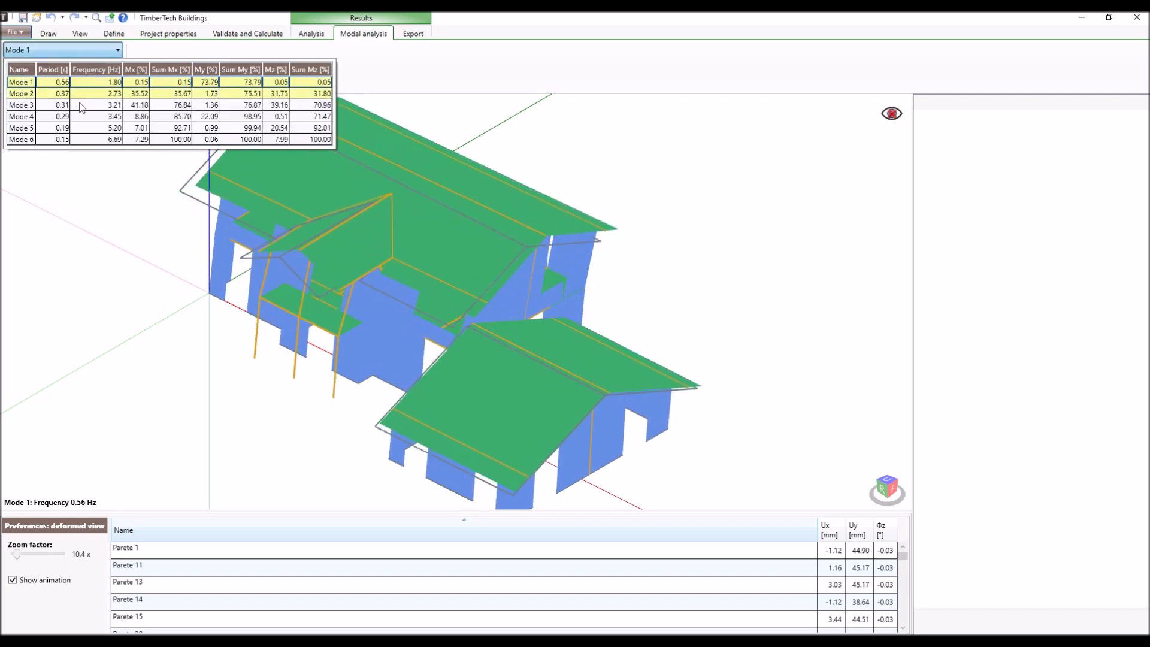
pyautogui.click(77, 95)
pyautogui.click(14, 582)
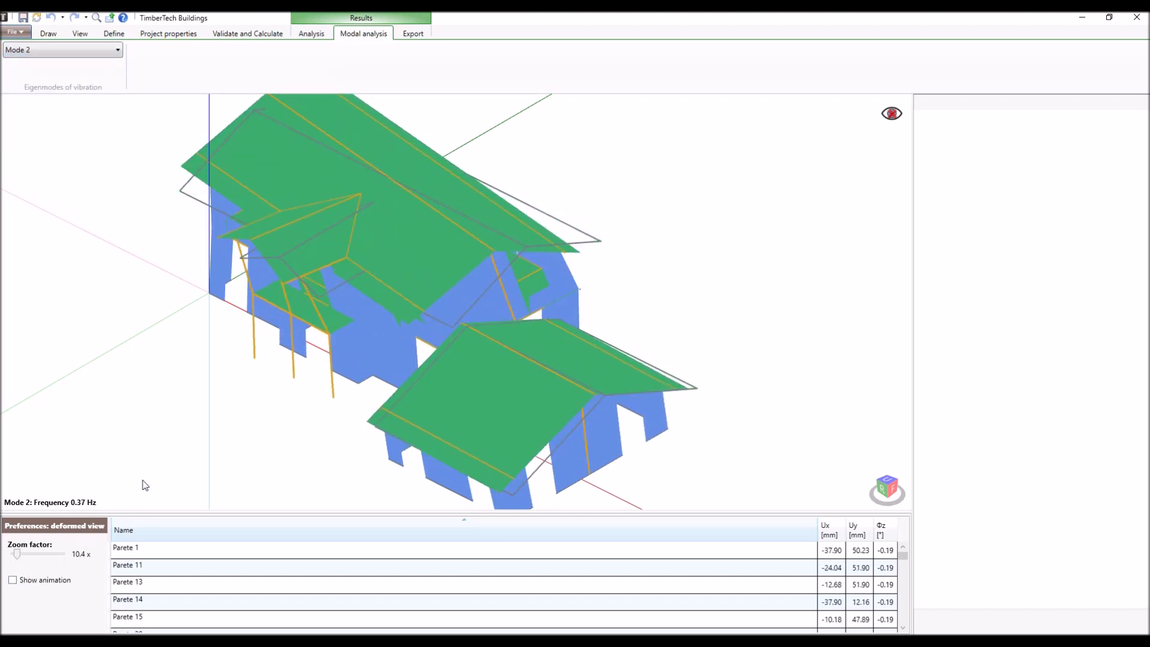
# - Check the report's section details and generate the calculation report for static analysis + dynamic seismic as a Word document
pyautogui.click(312, 34)
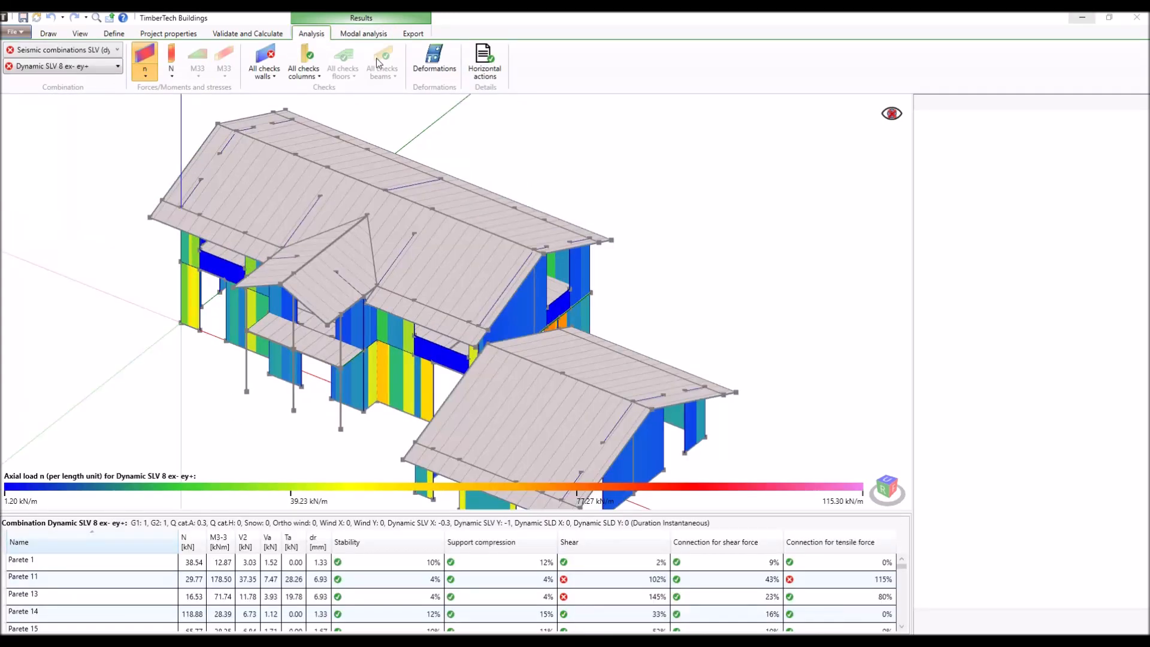
pyautogui.click(423, 36)
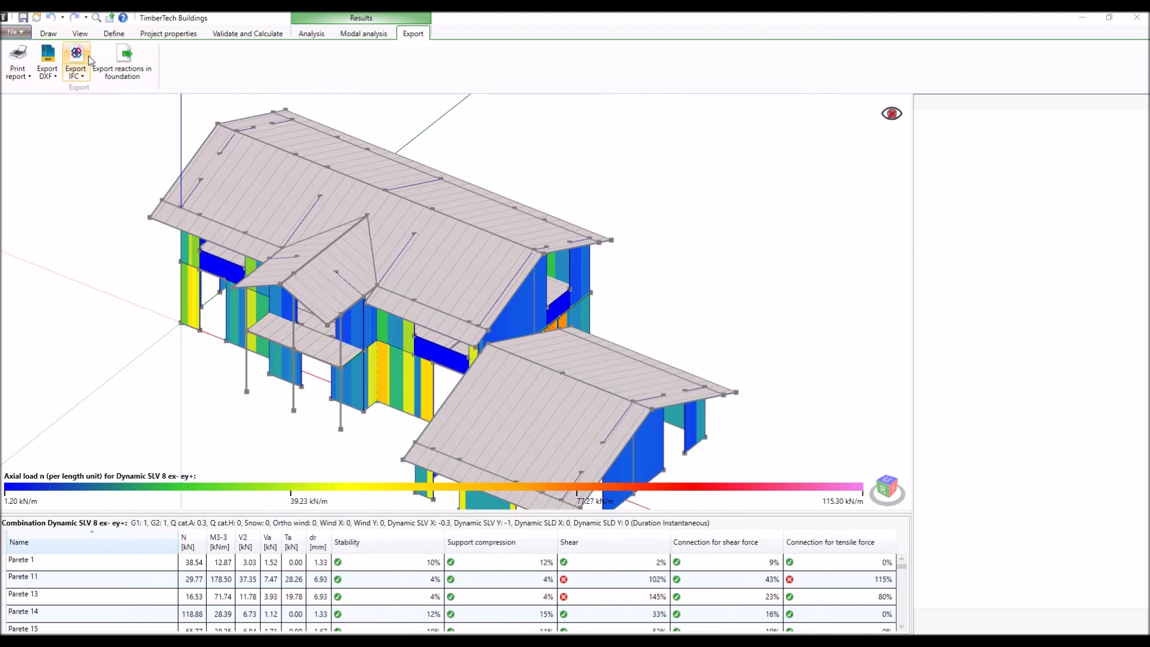
pyautogui.click(18, 60)
pyautogui.click(171, 236)
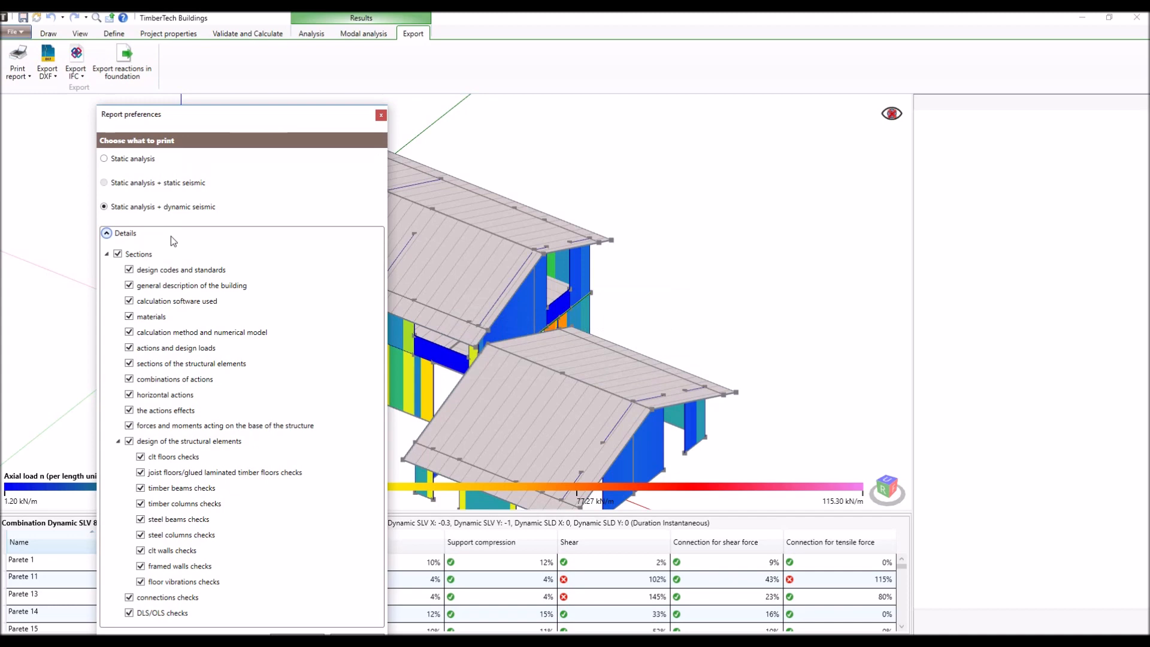
pyautogui.click(171, 236)
pyautogui.click(295, 271)
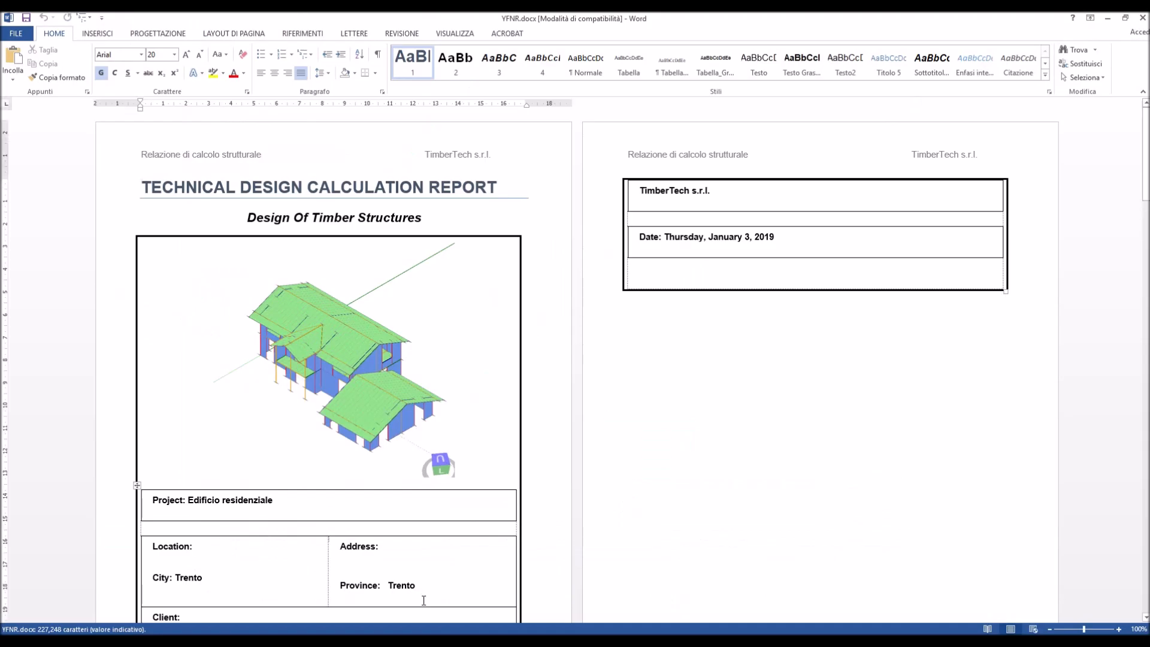
# - Look through the report's cover page, three-dimensional views, material properties, wall models, stiffness tables and sign conventions
pyautogui.scroll(-5, 733, 363)
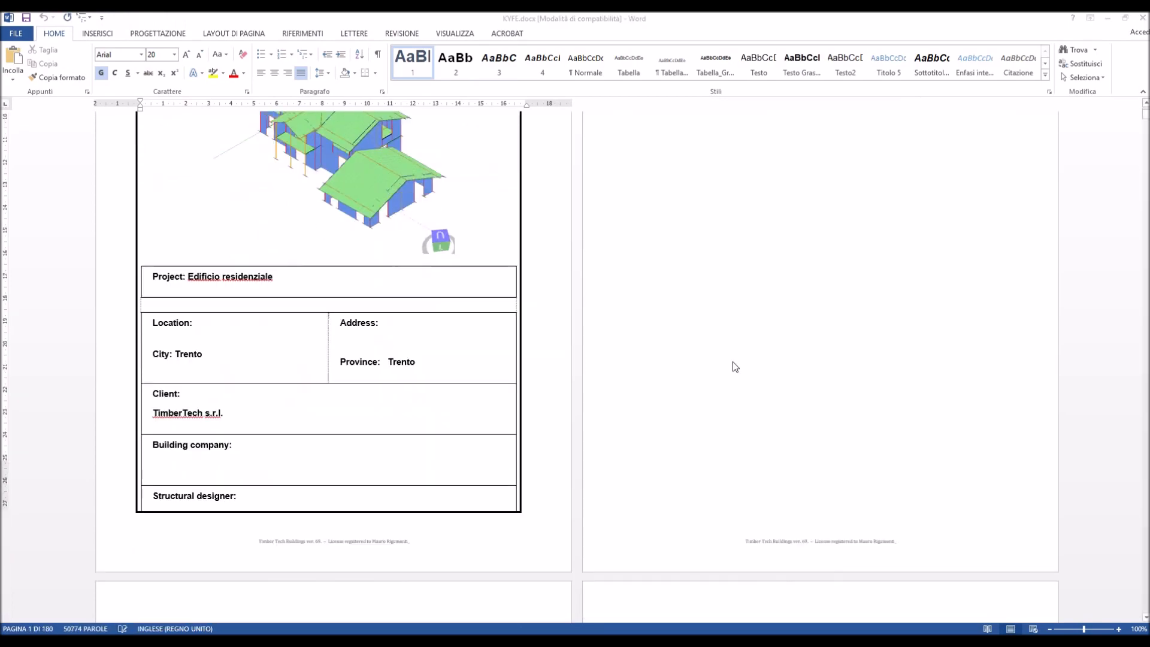
pyautogui.scroll(-12, 735, 367)
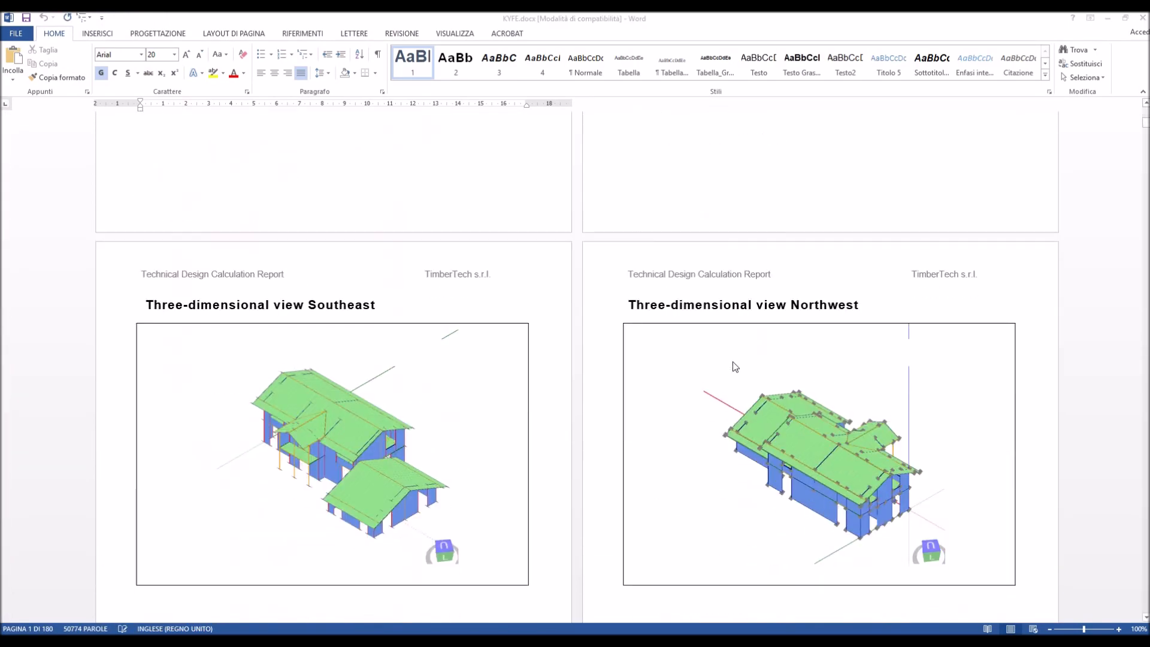
pyautogui.scroll(-20, 735, 367)
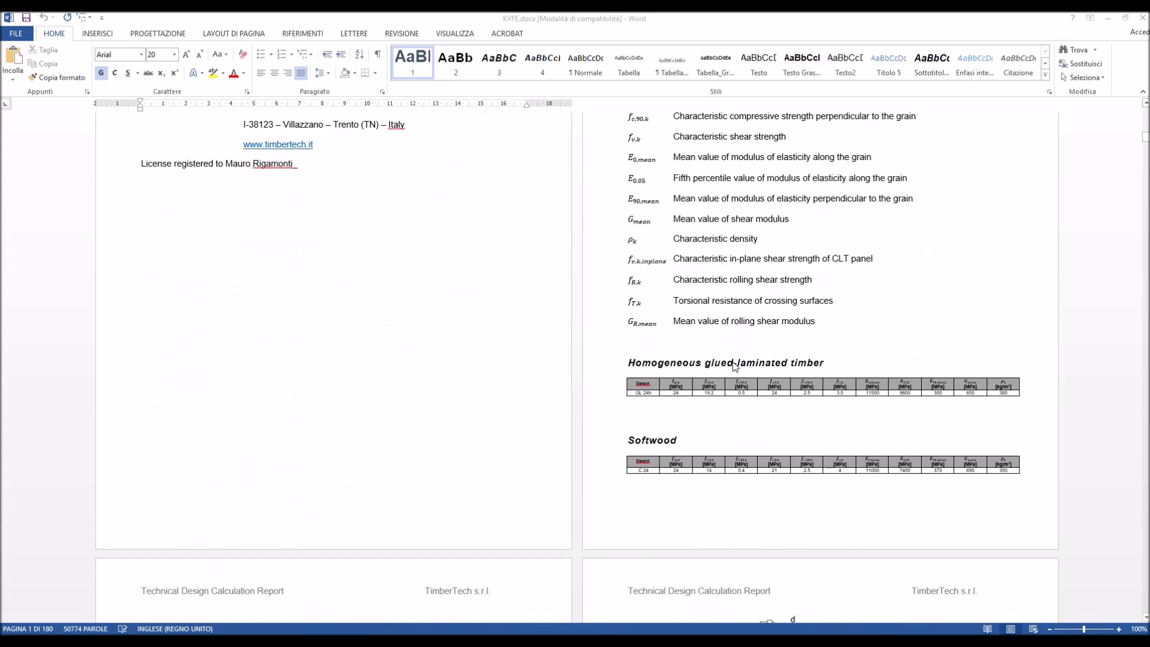
pyautogui.scroll(-20, 735, 366)
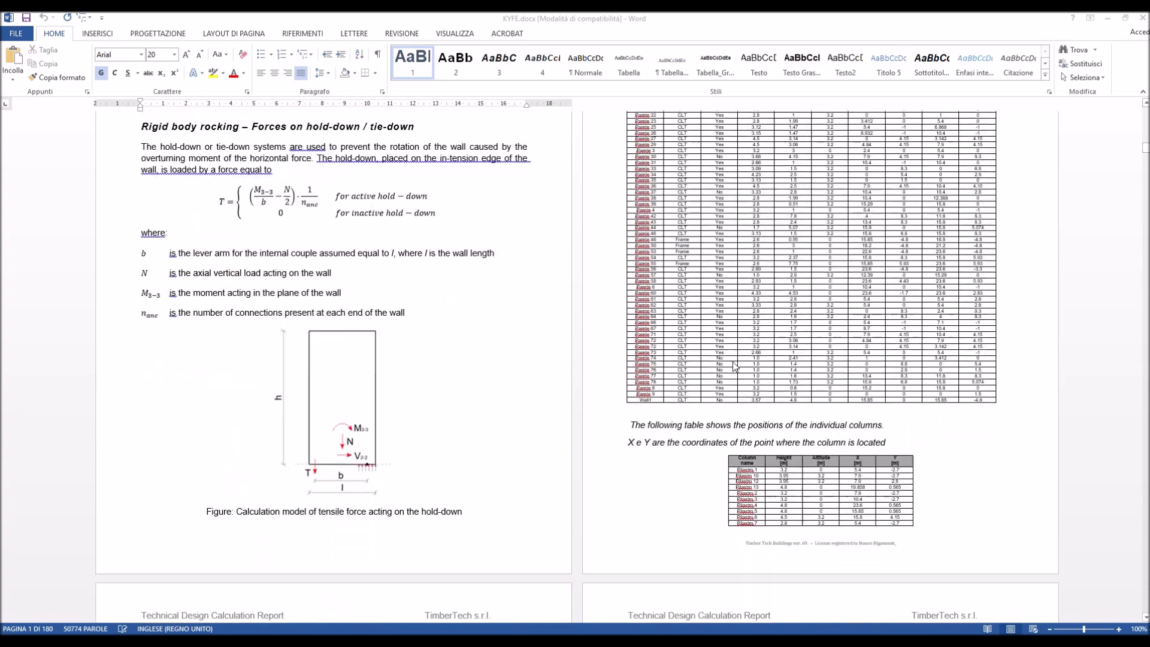
pyautogui.scroll(-15, 733, 365)
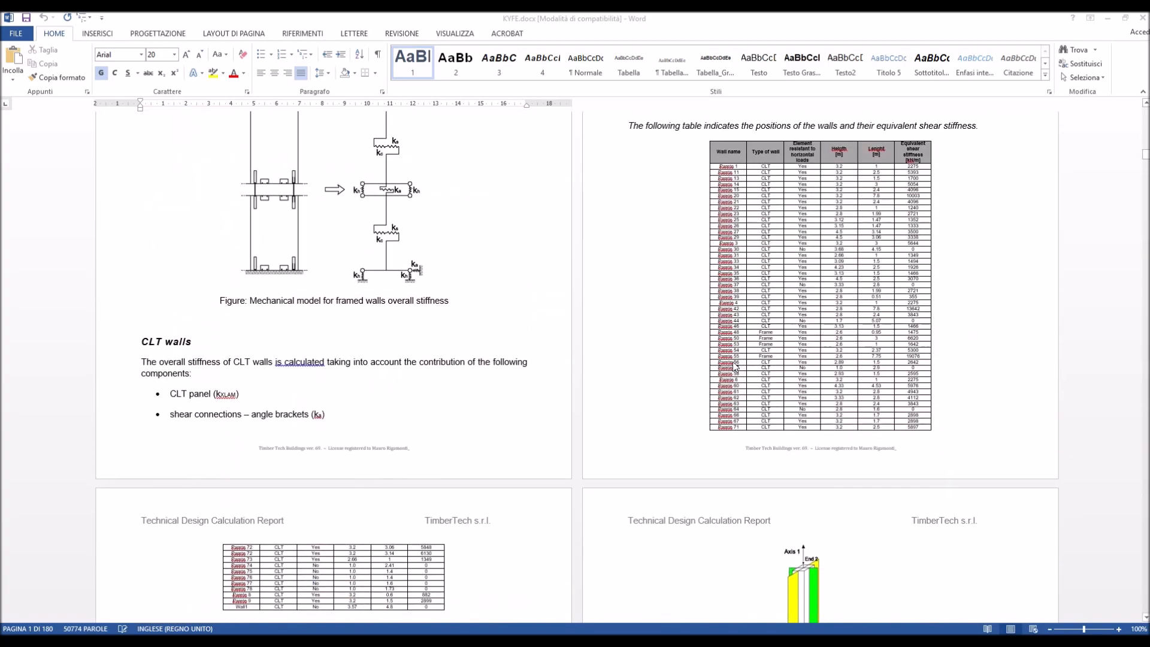
pyautogui.scroll(-15, 734, 366)
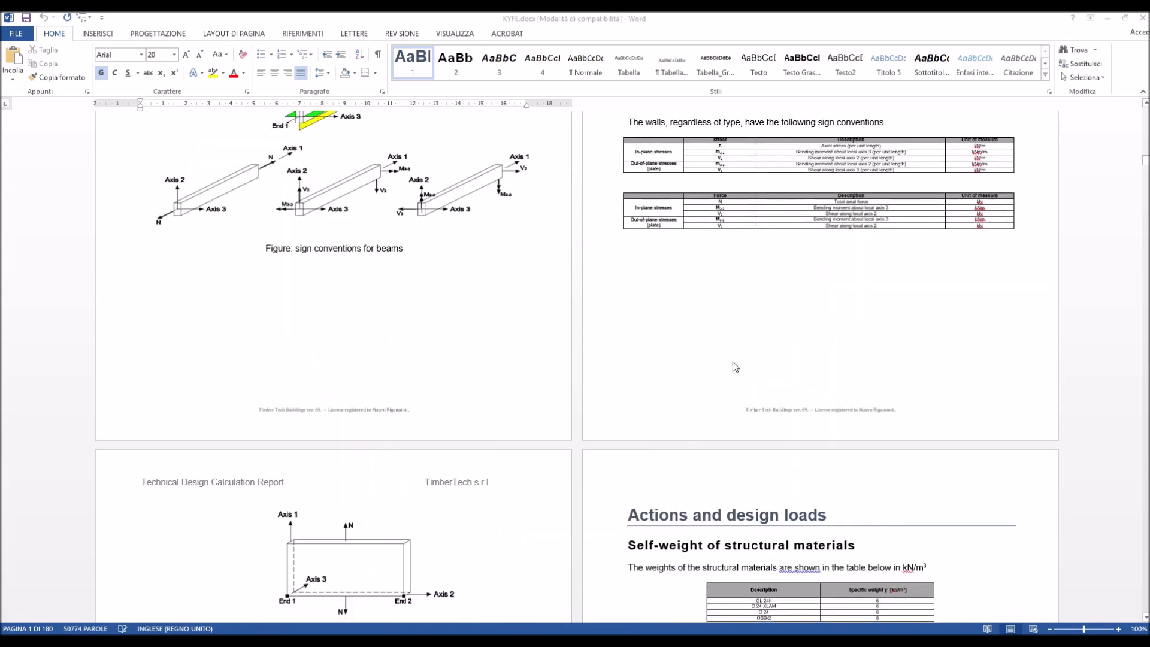
# - Review the report's snow and wind actions, loads on walls and floors, line loads, and seismic site parameters
pyautogui.scroll(-15, 733, 364)
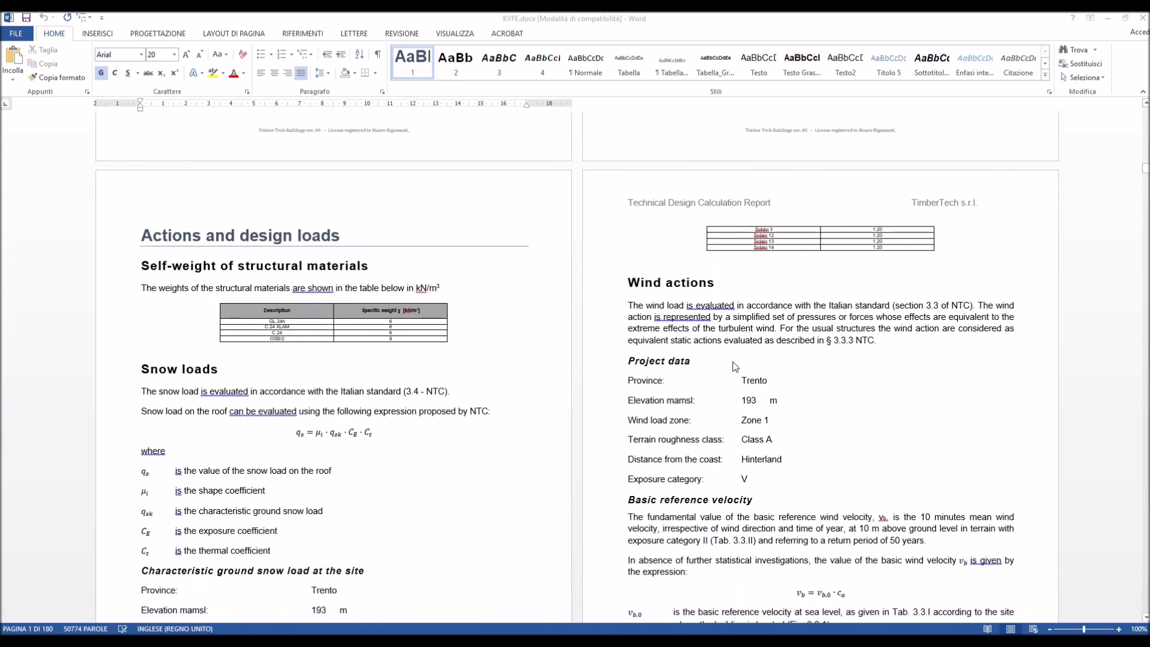
pyautogui.scroll(-15, 732, 365)
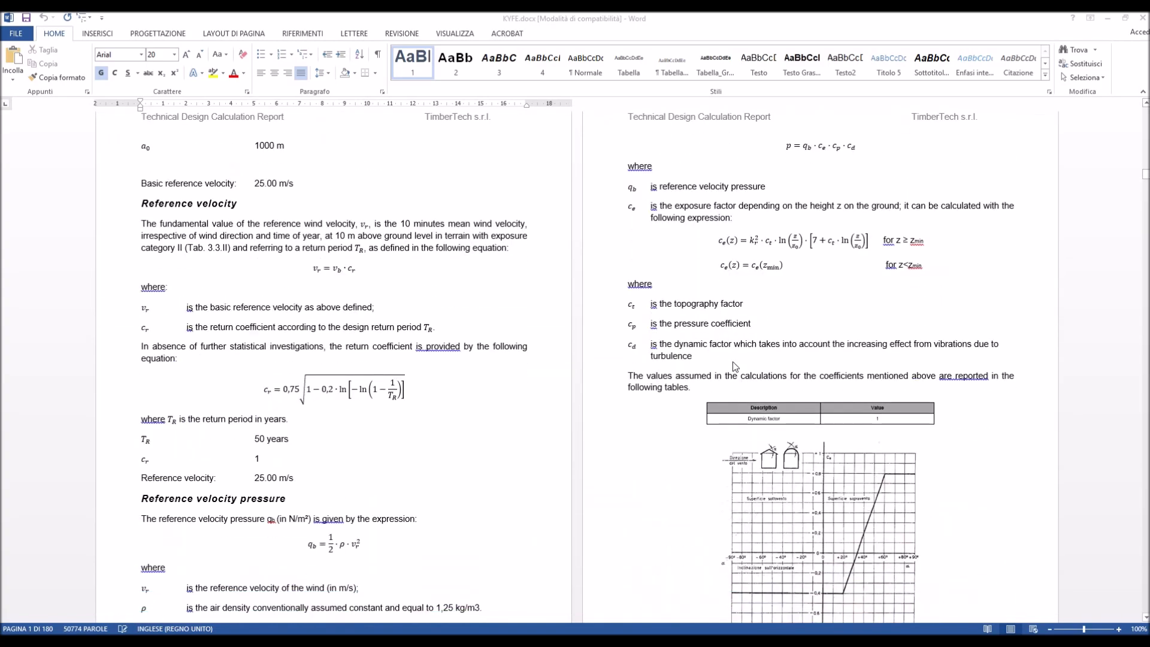
pyautogui.scroll(-15, 735, 366)
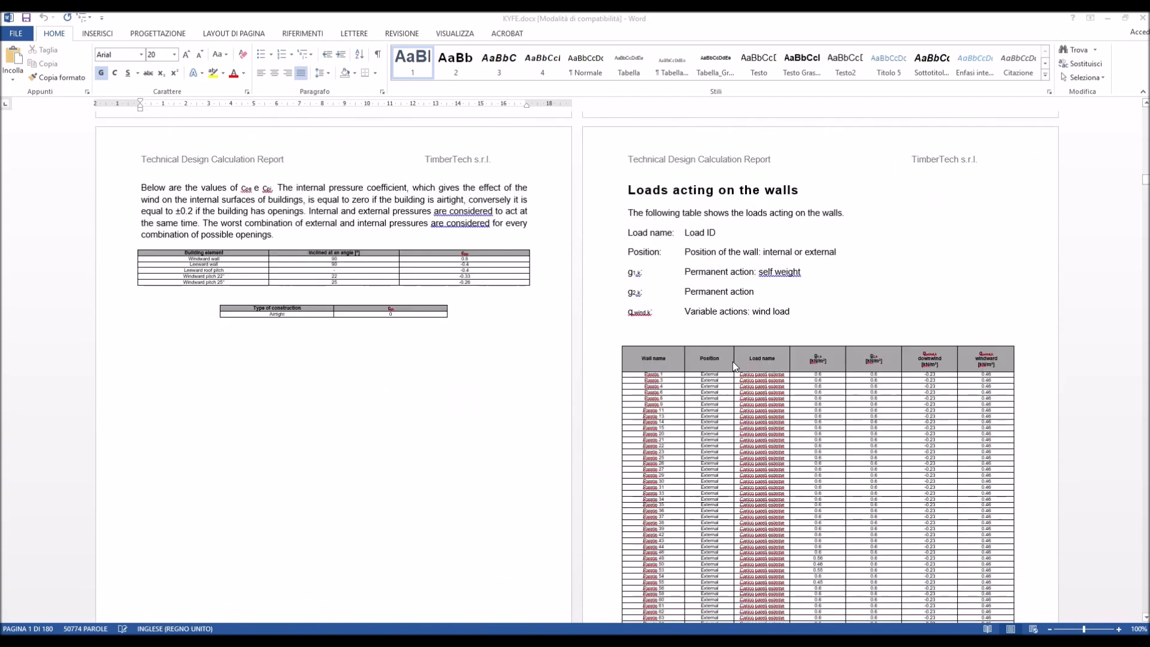
pyautogui.scroll(-15, 734, 366)
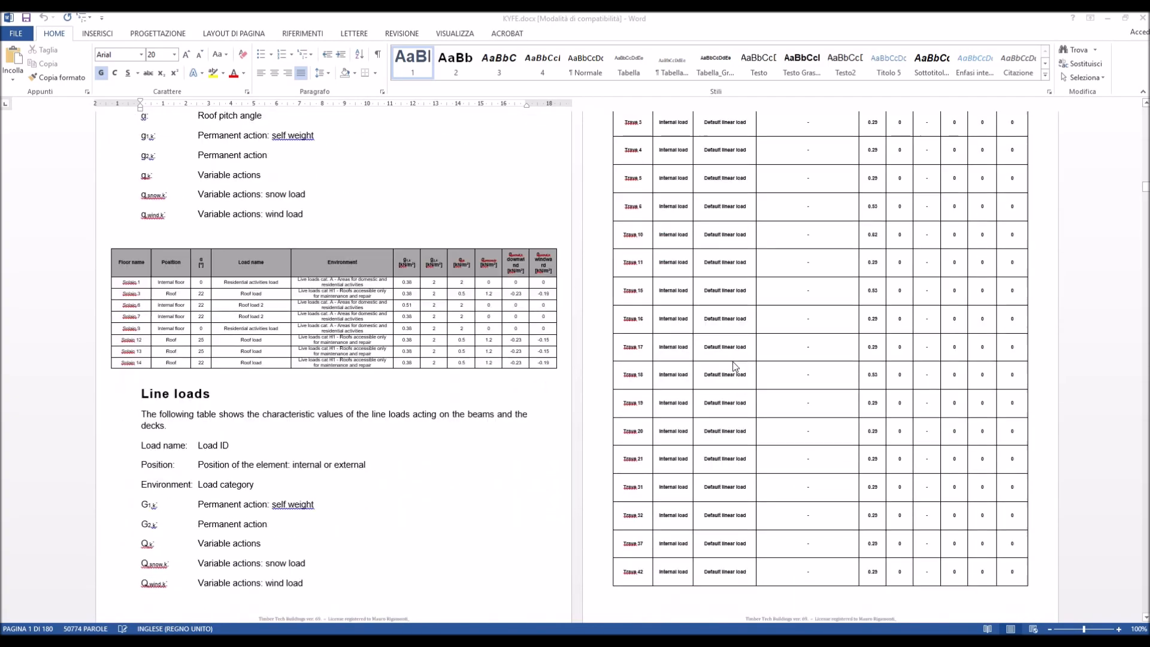
pyautogui.scroll(-15, 735, 367)
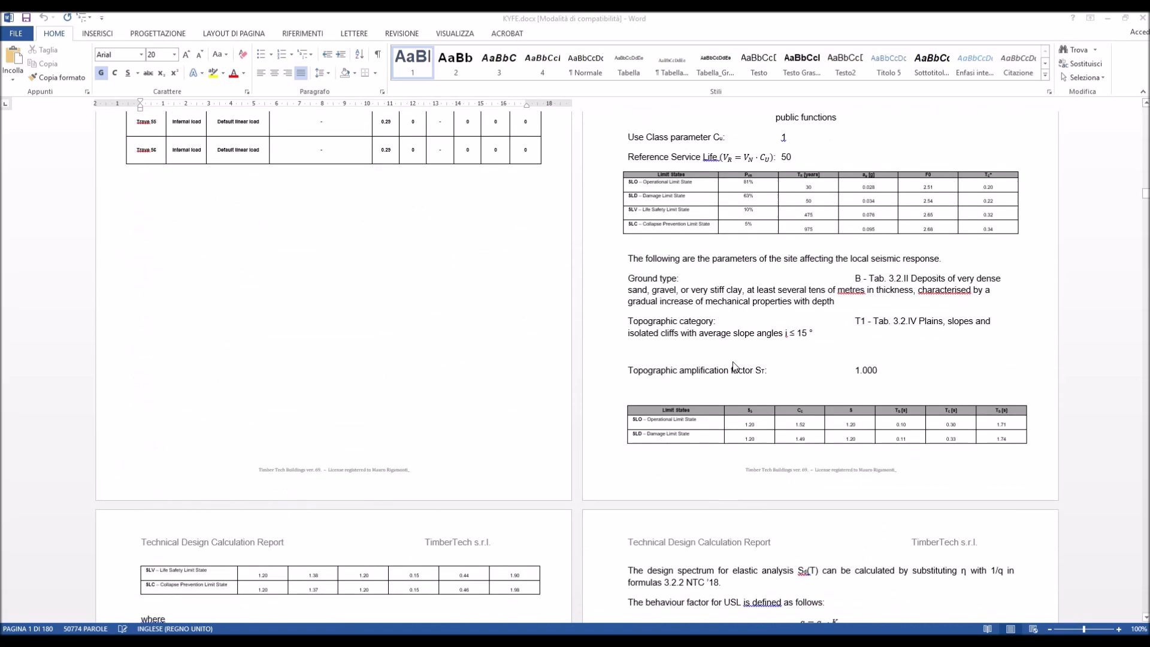
pyautogui.scroll(-5, 735, 367)
pyautogui.scroll(10, 732, 361)
pyautogui.scroll(-5, 732, 361)
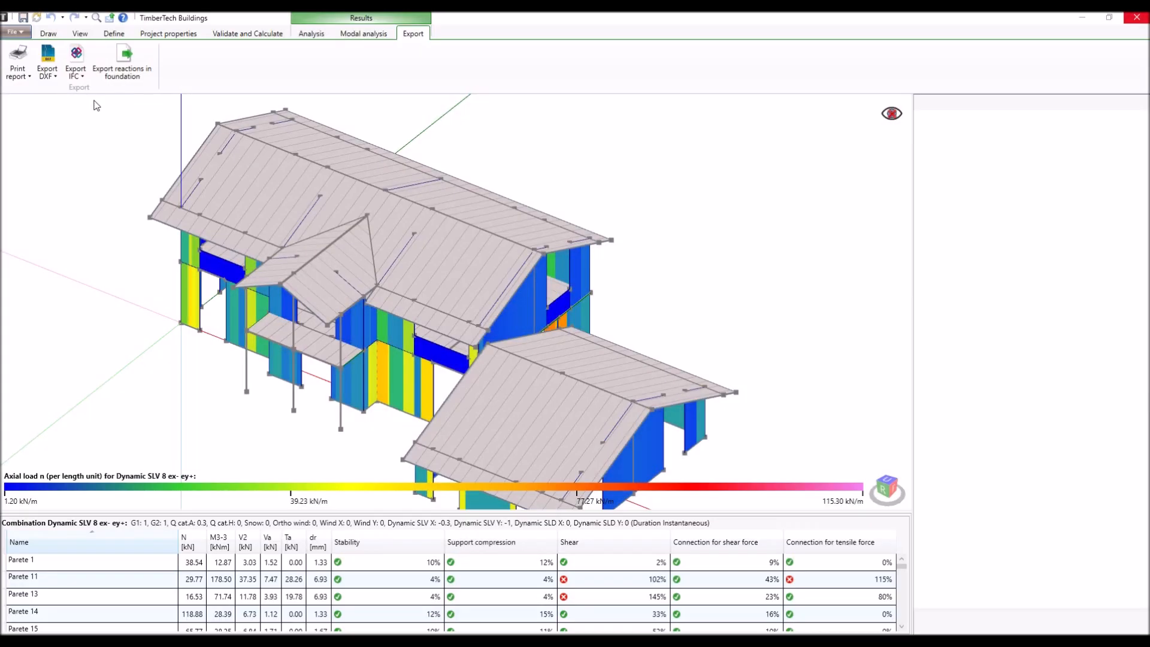
# - Export the structural drawings to DXF and look over the generated sheets in ZWCAD
pyautogui.click(51, 57)
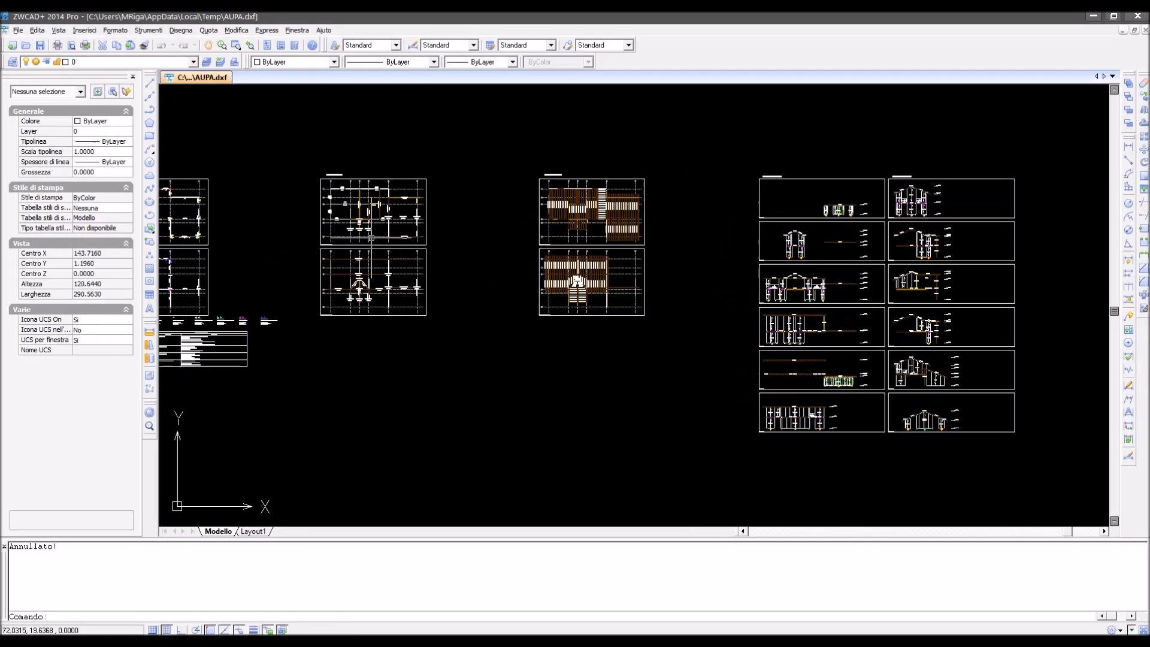
pyautogui.scroll(5, 400, 237)
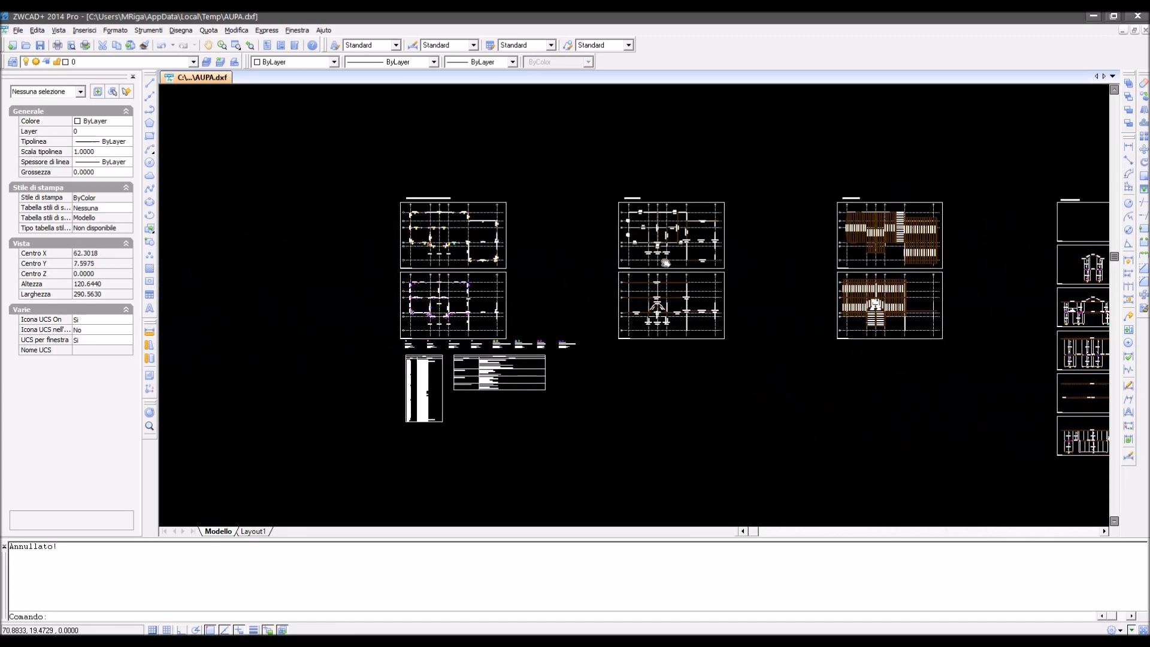
pyautogui.scroll(2, 625, 196)
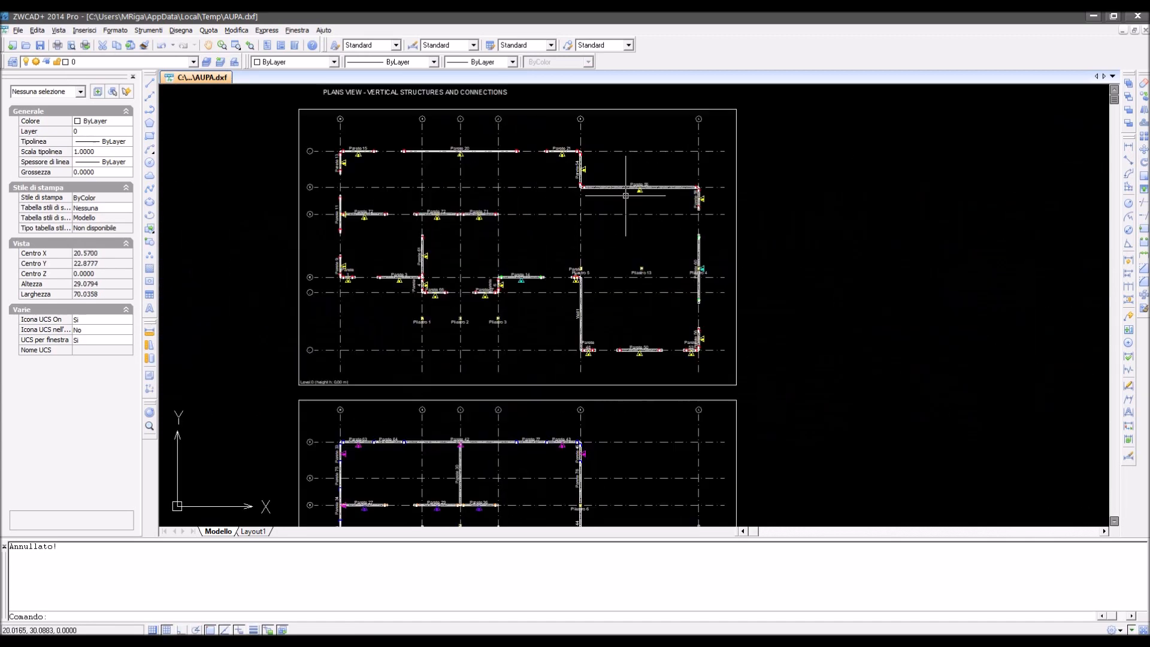
# - Examine the Level 0 and Level 1 plans of vertical structures and connections down to the connection legend
pyautogui.moveTo(605, 203); pyautogui.dragTo(593, 274, button='middle')
pyautogui.scroll(2, 593, 274)
pyautogui.moveTo(496, 292)
pyautogui.mouseDown(button='middle')
pyautogui.moveTo(627, 279)
pyautogui.moveTo(587, 269)
pyautogui.moveTo(563, 203)
pyautogui.mouseUp(button='middle')
pyautogui.scroll(2, 578, 353)
pyautogui.moveTo(570, 359); pyautogui.dragTo(576, 124, button='middle')
pyautogui.moveTo(605, 371); pyautogui.dragTo(608, 205, button='middle')
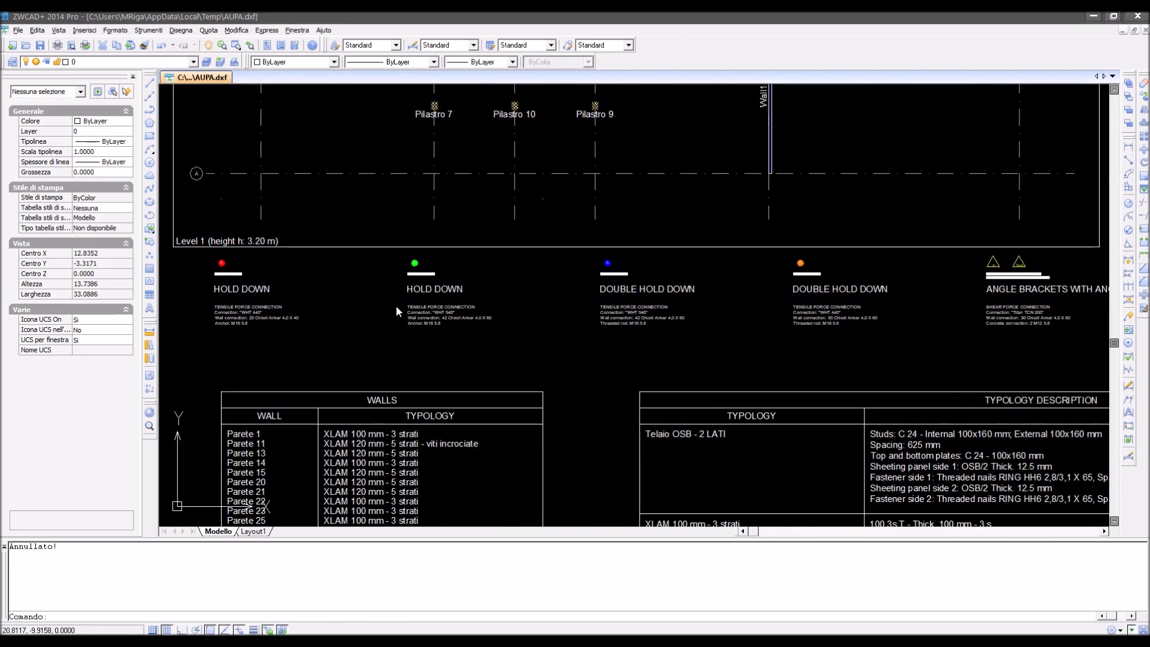
# - Read the connection legend for the hold-downs, double hold-downs and angle brackets with anchors
pyautogui.scroll(8, 396, 305)
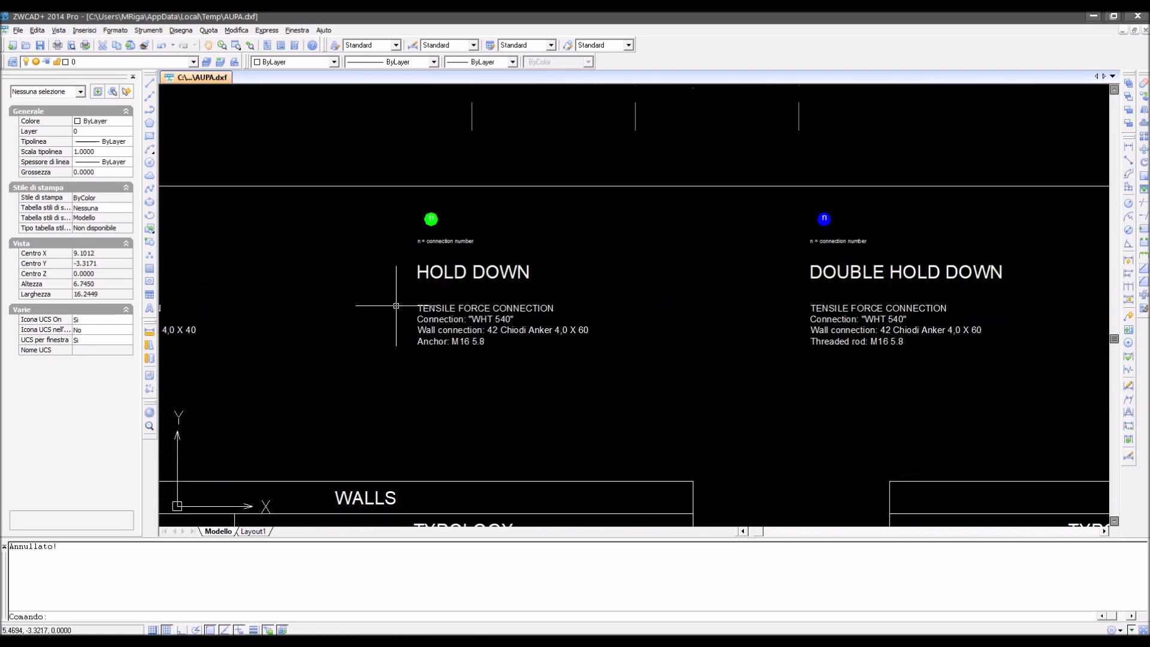
pyautogui.scroll(-2, 599, 275)
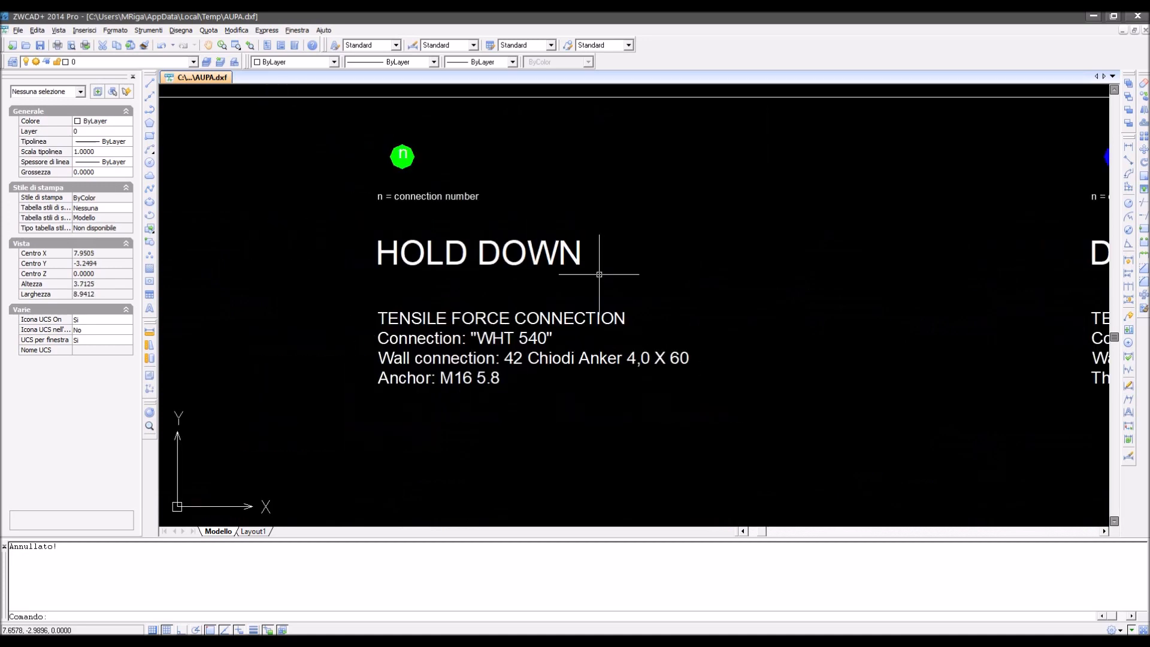
pyautogui.moveTo(861, 290); pyautogui.dragTo(175, 299, button='middle')
pyautogui.moveTo(983, 309); pyautogui.dragTo(214, 306, button='middle')
pyautogui.moveTo(880, 308); pyautogui.dragTo(141, 309, button='middle')
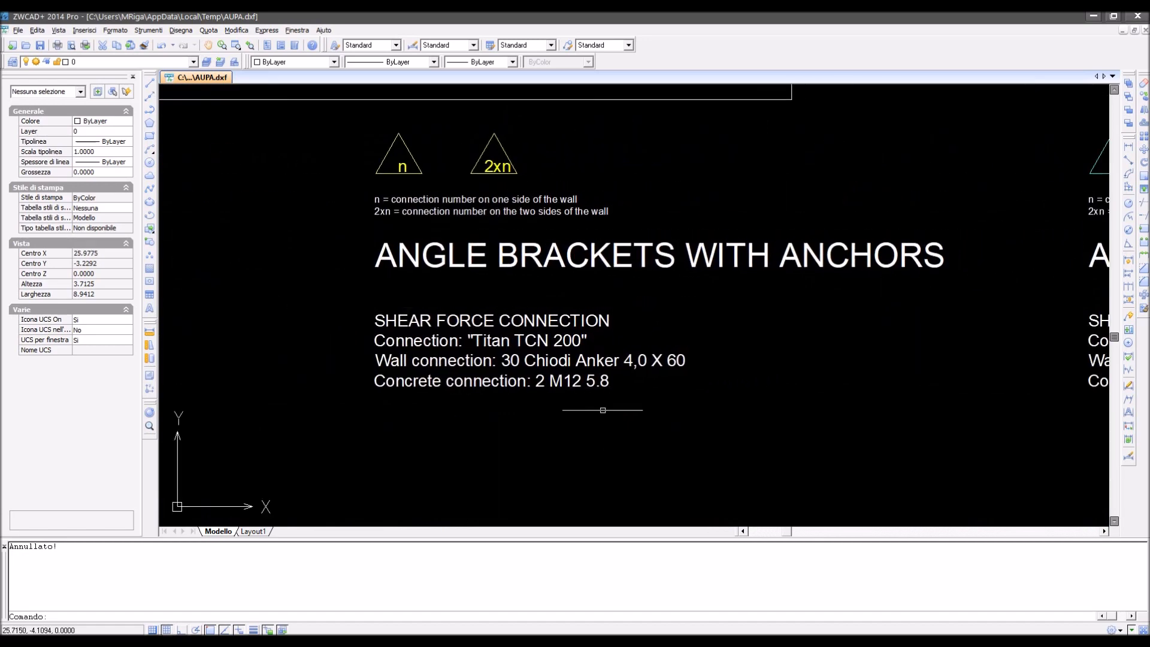
# - Review the wall typology description table and the table assigning a typology to each wall
pyautogui.moveTo(596, 424)
pyautogui.mouseDown(button='middle')
pyautogui.moveTo(619, 362)
pyautogui.moveTo(723, 208)
pyautogui.mouseUp(button='middle')
pyautogui.scroll(-2, 587, 361)
pyautogui.moveTo(581, 398); pyautogui.dragTo(588, 177, button='middle')
pyautogui.moveTo(586, 356)
pyautogui.mouseDown(button='middle')
pyautogui.moveTo(643, 338)
pyautogui.moveTo(646, 302)
pyautogui.mouseUp(button='middle')
pyautogui.scroll(-1, 611, 313)
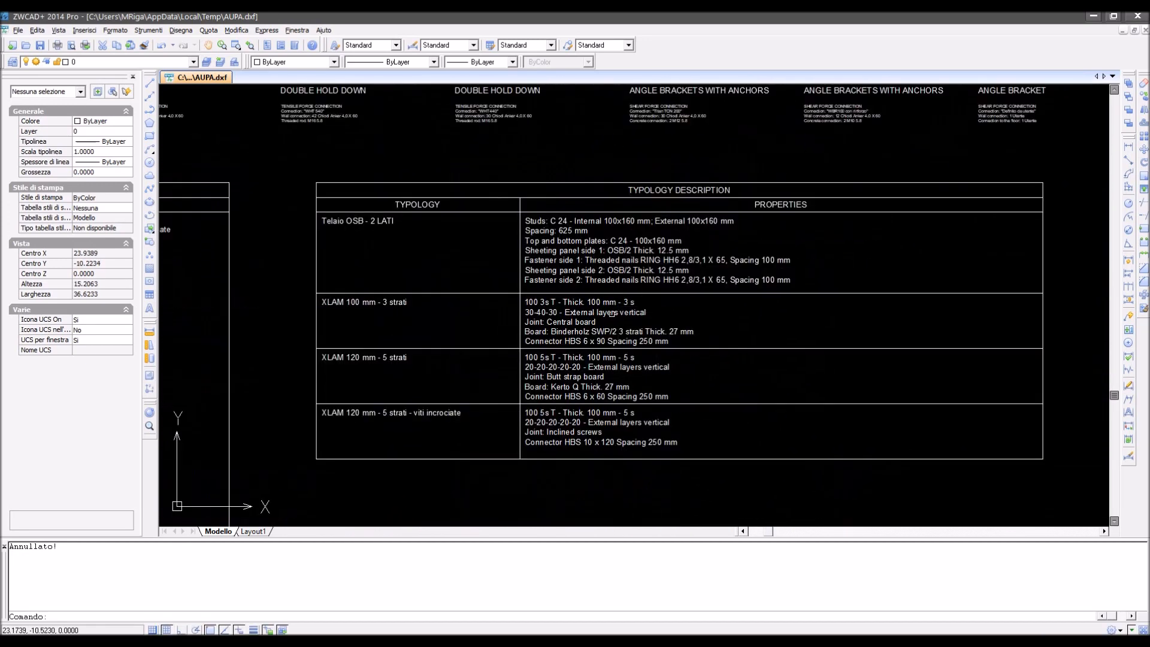
pyautogui.moveTo(422, 373); pyautogui.dragTo(794, 353, button='middle')
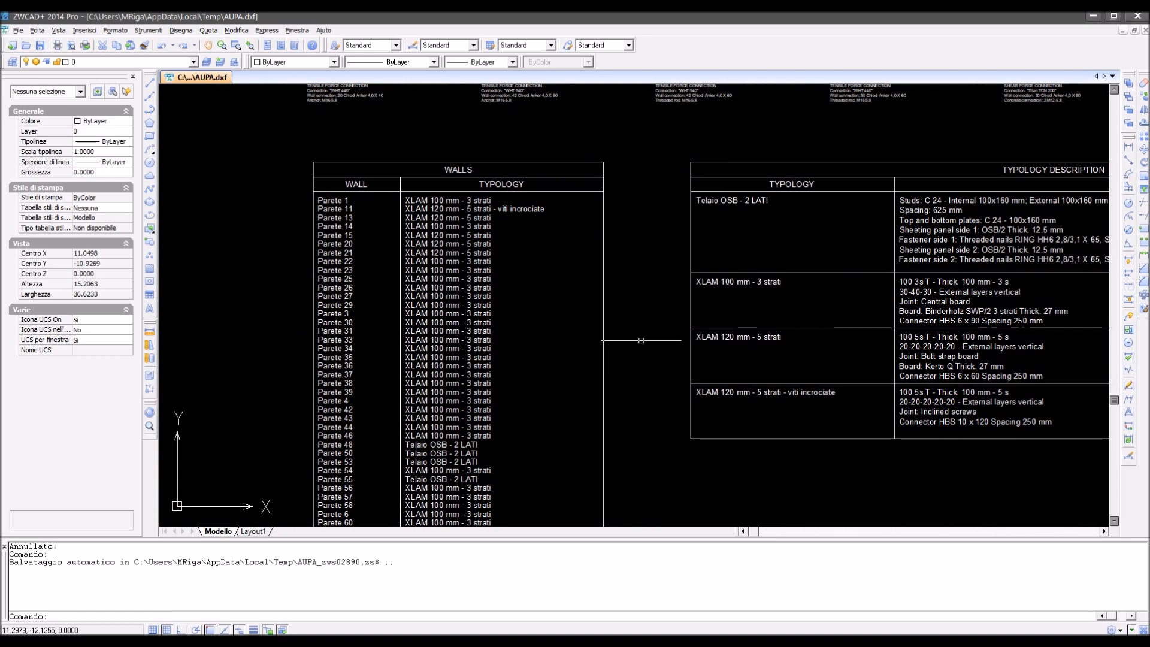
# - Inspect the plan drawings of the beams and columns for Level 1 and Level 0 with their GL24h sections
pyautogui.moveTo(789, 316); pyautogui.dragTo(377, 450, button='middle')
pyautogui.moveTo(961, 211); pyautogui.dragTo(419, 419, button='middle')
pyautogui.moveTo(906, 245); pyautogui.dragTo(354, 329, button='middle')
pyautogui.moveTo(912, 212); pyautogui.dragTo(674, 309, button='middle')
pyautogui.scroll(-2, 674, 309)
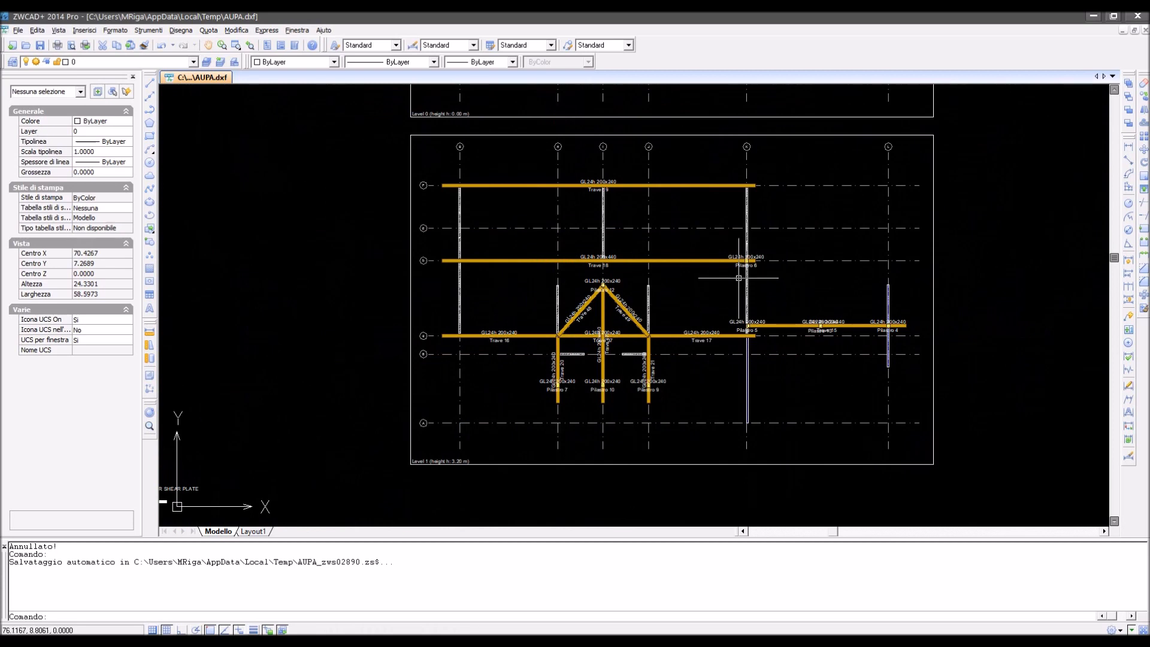
pyautogui.moveTo(688, 259); pyautogui.dragTo(670, 477, button='middle')
pyautogui.moveTo(648, 219); pyautogui.dragTo(632, 334, button='middle')
pyautogui.scroll(3, 642, 259)
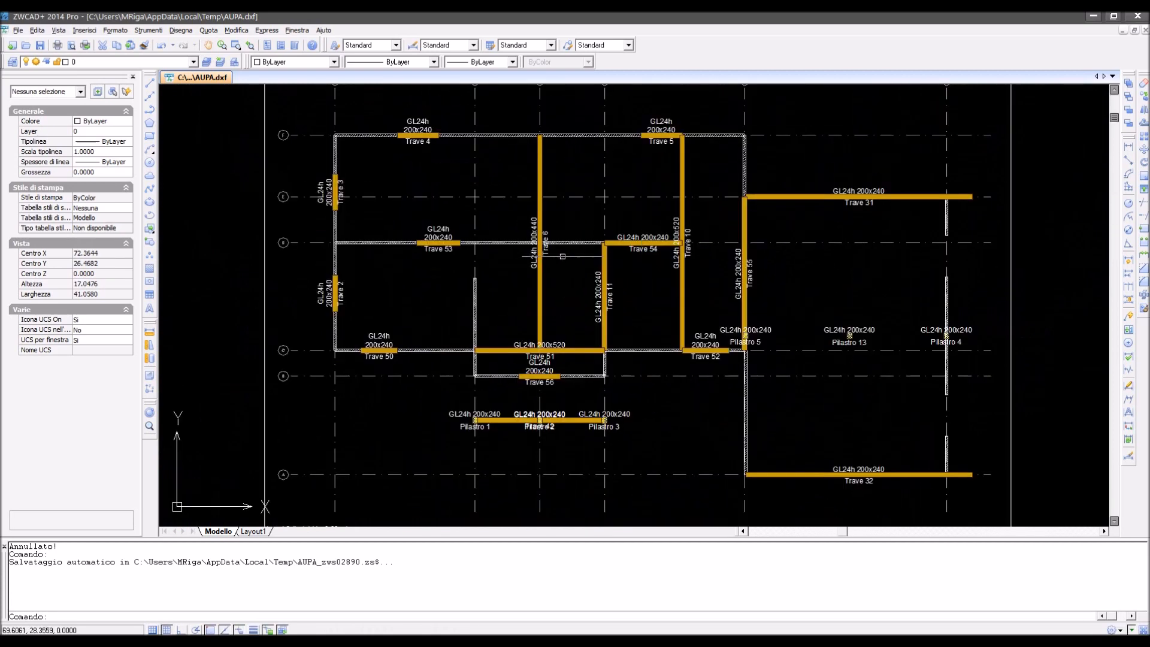
# - Inspect the joist plan drawings of the levels with their GL24h joist sections
pyautogui.moveTo(907, 271); pyautogui.dragTo(373, 266, button='middle')
pyautogui.moveTo(743, 263); pyautogui.dragTo(90, 274, button='middle')
pyautogui.moveTo(843, 266); pyautogui.dragTo(404, 278, button='middle')
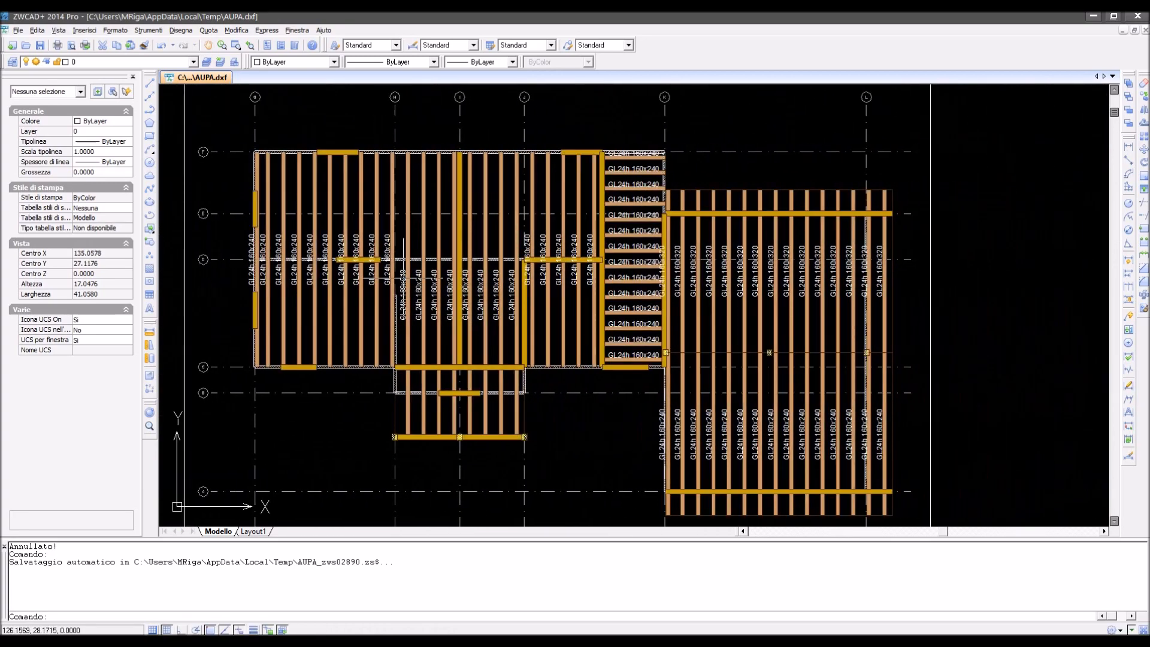
pyautogui.moveTo(955, 257)
pyautogui.mouseDown(button='middle')
pyautogui.moveTo(335, 265)
pyautogui.moveTo(839, 268)
pyautogui.mouseUp(button='middle')
pyautogui.moveTo(896, 316); pyautogui.dragTo(796, 98, button='middle')
pyautogui.moveTo(781, 354); pyautogui.dragTo(791, 118, button='middle')
pyautogui.moveTo(694, 364); pyautogui.dragTo(693, 334, button='middle')
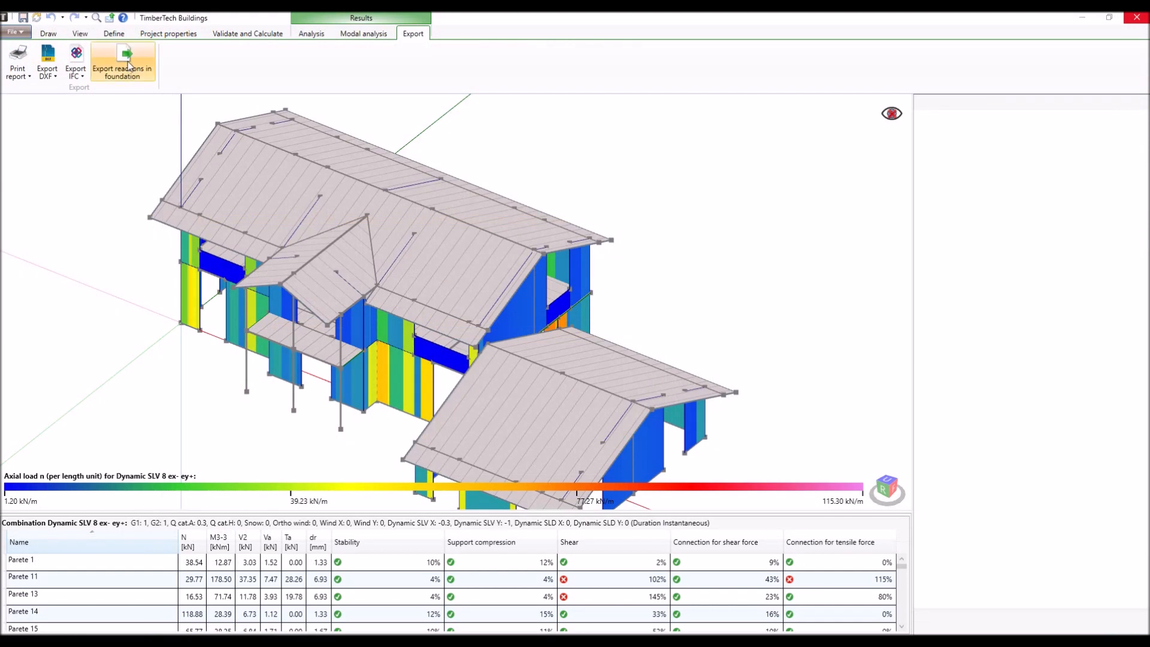
# - Export the foundation reactions to C:\DISCO STORAGE\Download Temp\1\1 as distributed reactions with 25 cm node spacing, in m, kN and kNm, for all combinations
pyautogui.click(127, 63)
pyautogui.moveTo(247, 153); pyautogui.dragTo(443, 109)
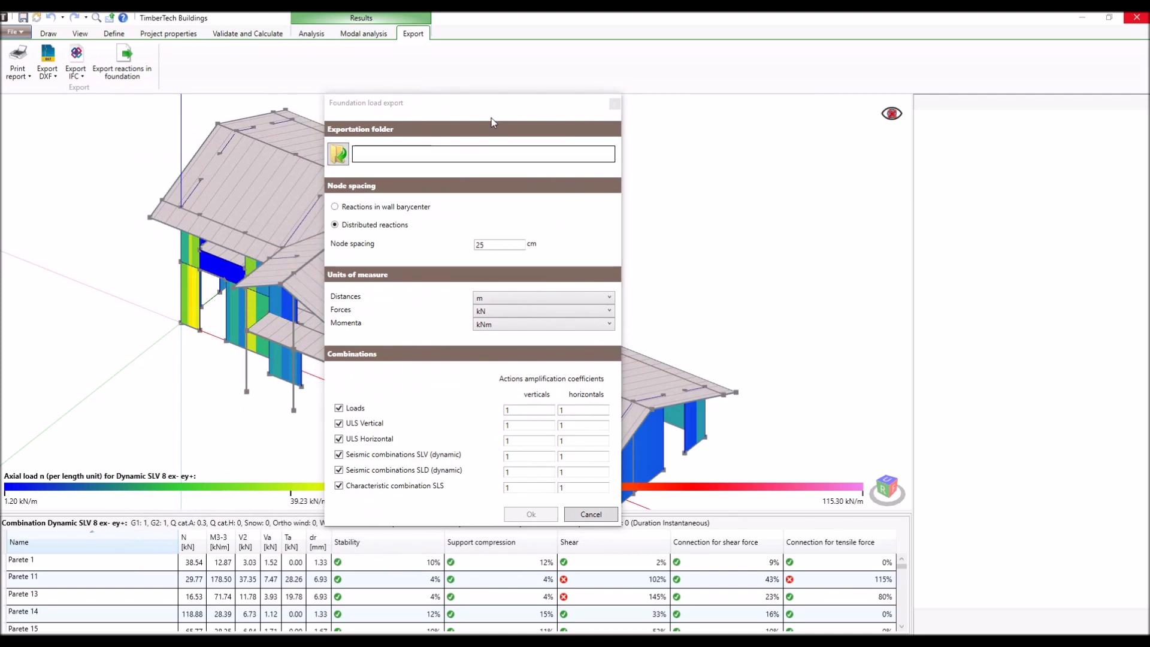
pyautogui.click(405, 213)
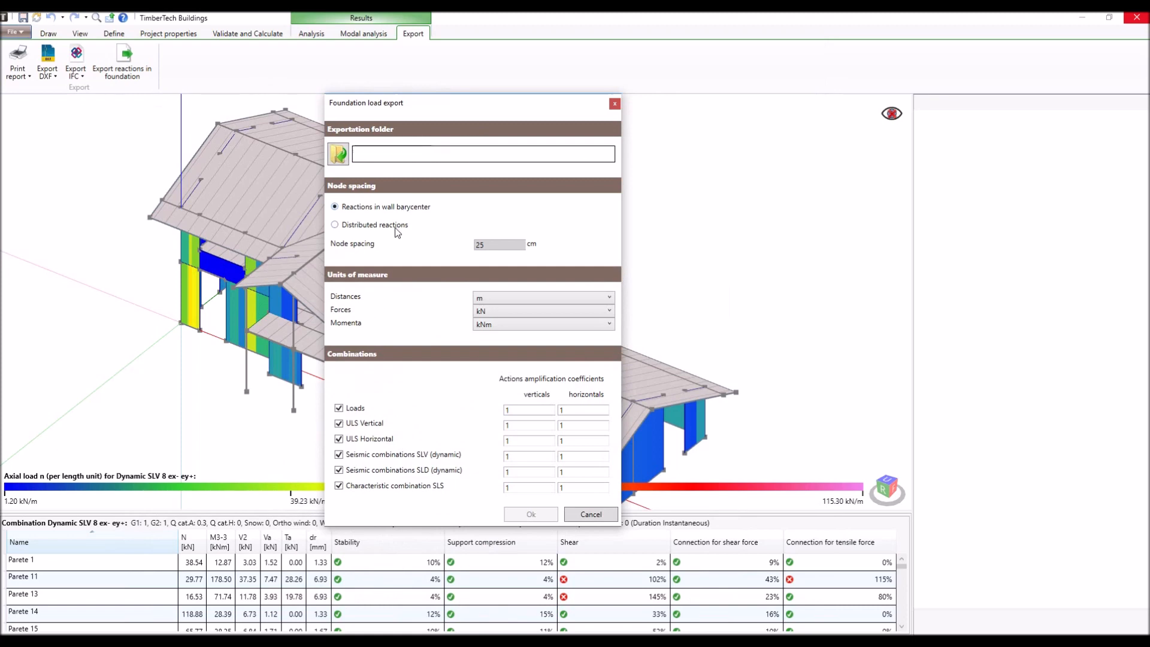
pyautogui.click(396, 231)
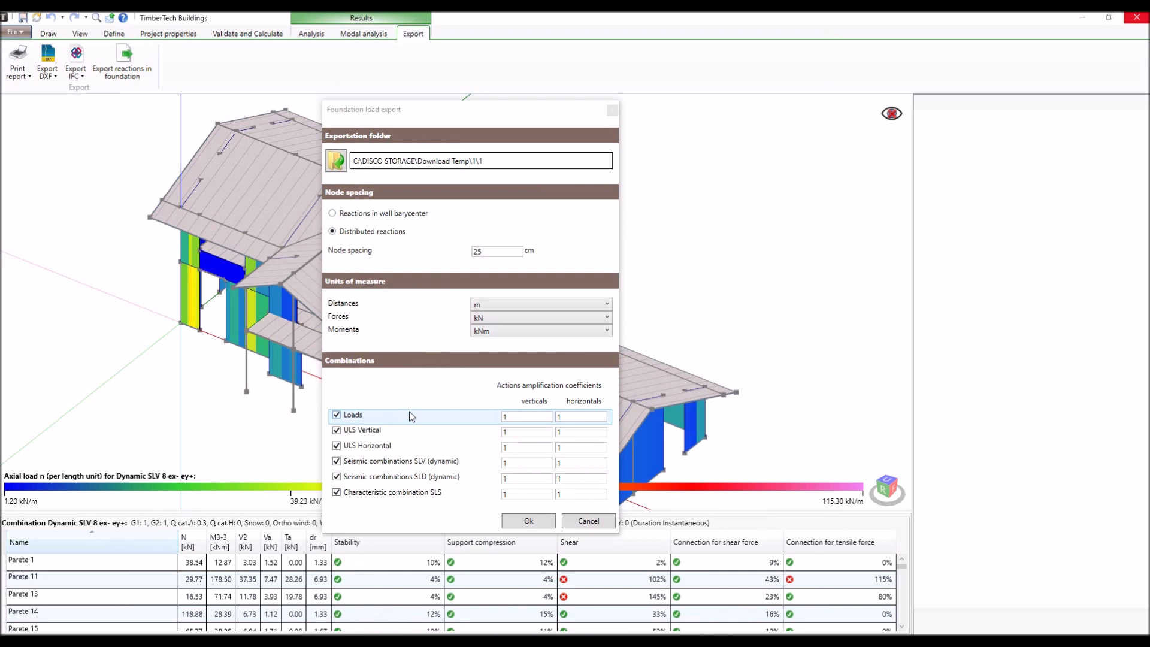
pyautogui.click(530, 521)
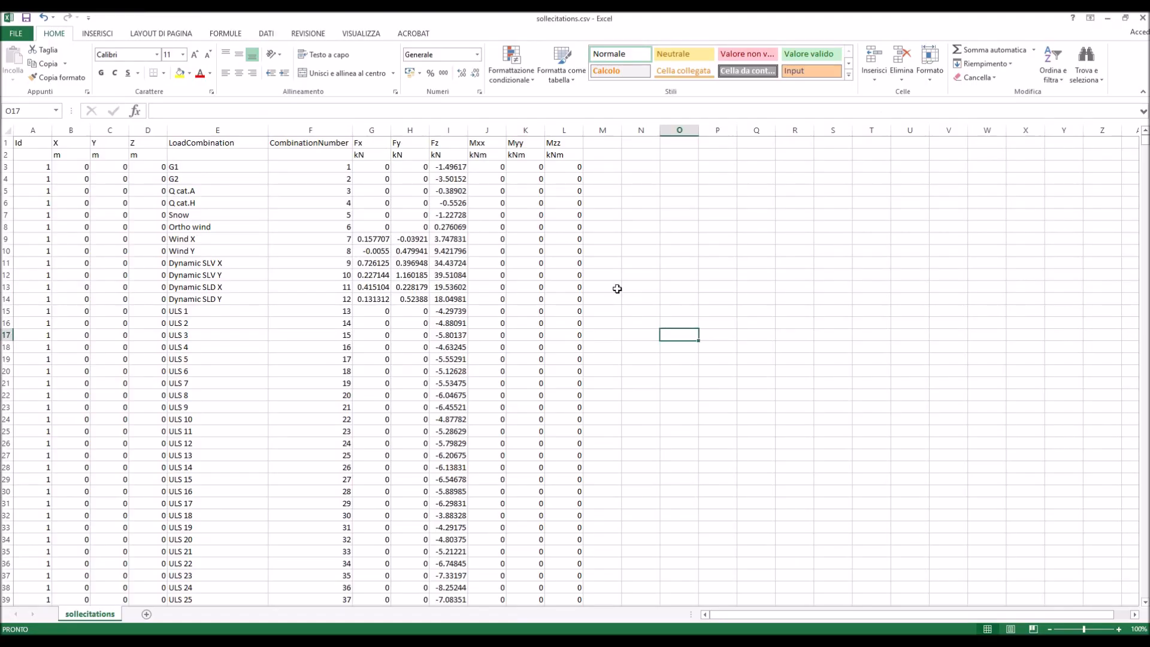
# - Look through the exported reactions in sollecitations.csv across the ULS, dynamic SLV, dynamic SLD and SLS characteristic combinations
pyautogui.scroll(-10, 617, 289)
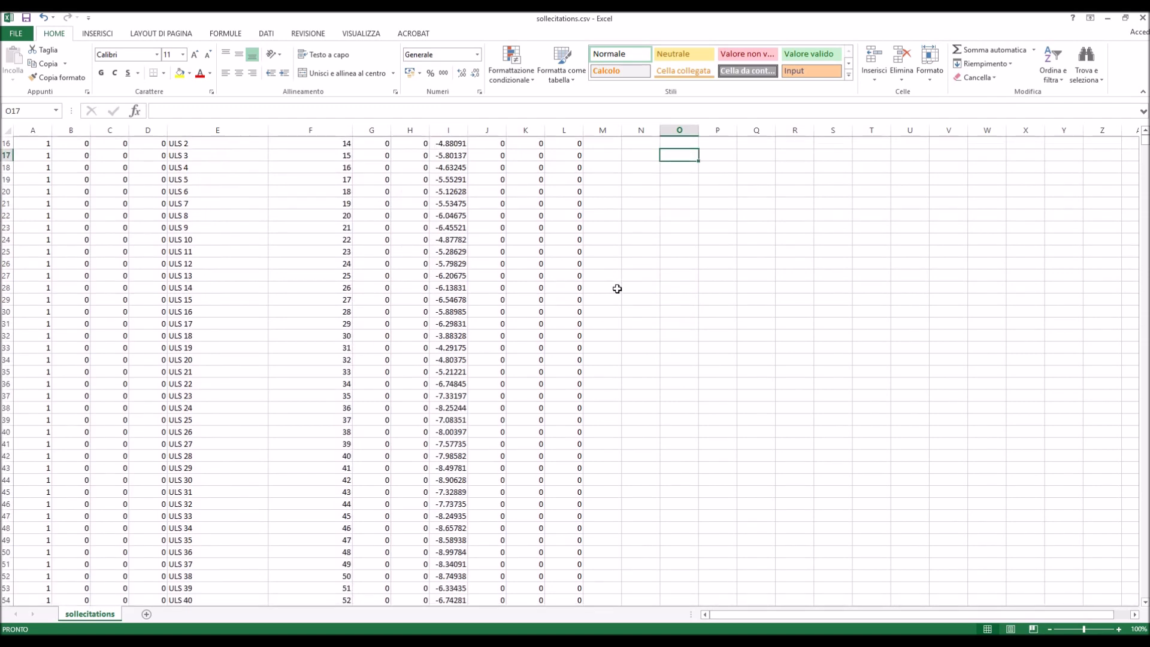
pyautogui.scroll(-15, 617, 289)
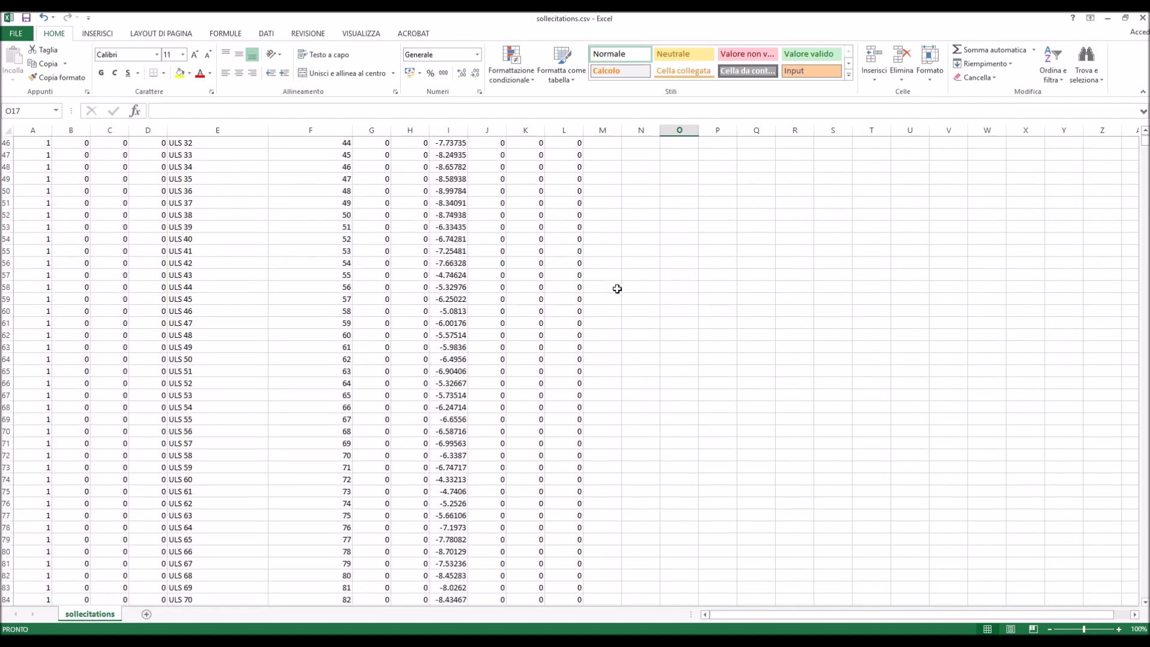
pyautogui.scroll(-3, 617, 289)
pyautogui.scroll(-10, 618, 289)
pyautogui.scroll(-7, 617, 288)
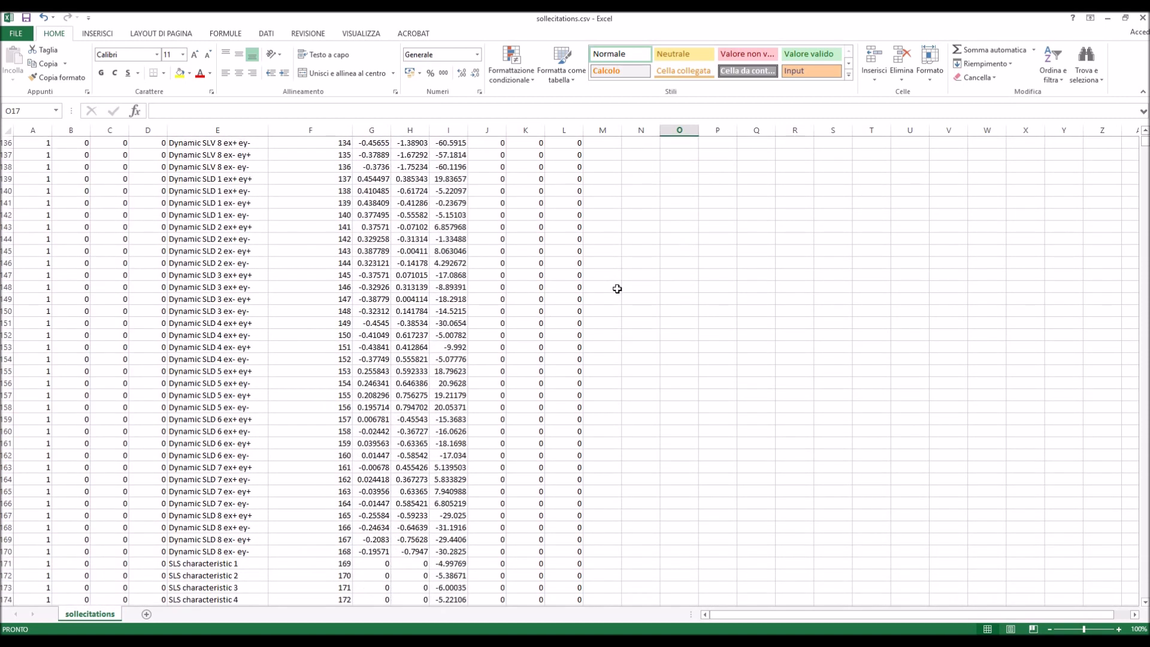